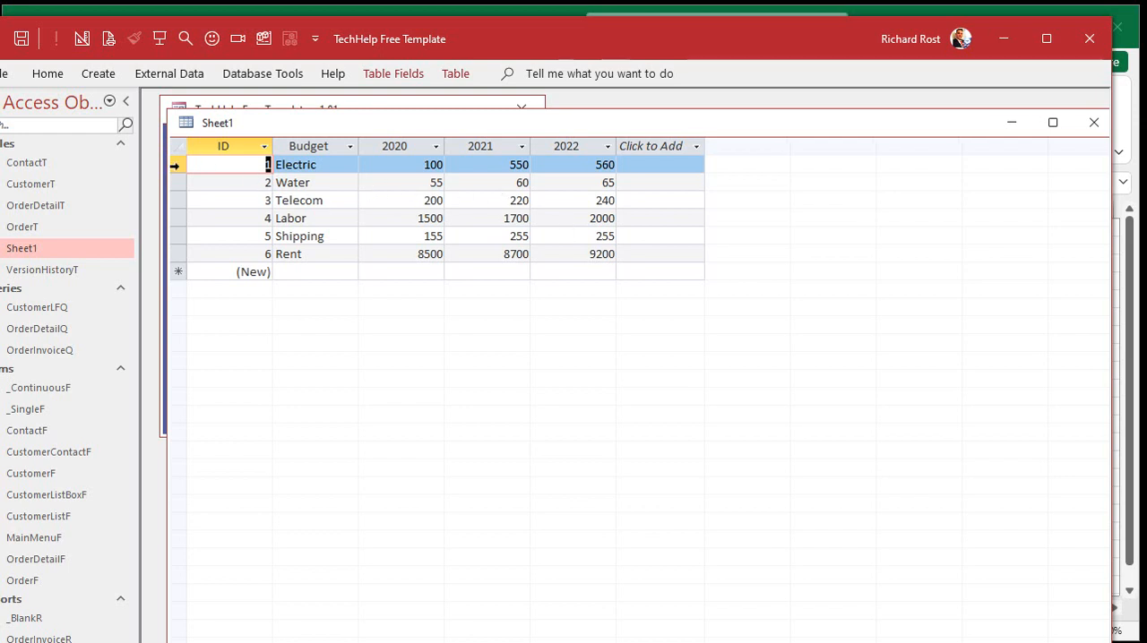
Step: Copy all six records of the Sheet1 table and paste them into a new worksheet of transpose.xlsx in Excel
left_click(174, 166)
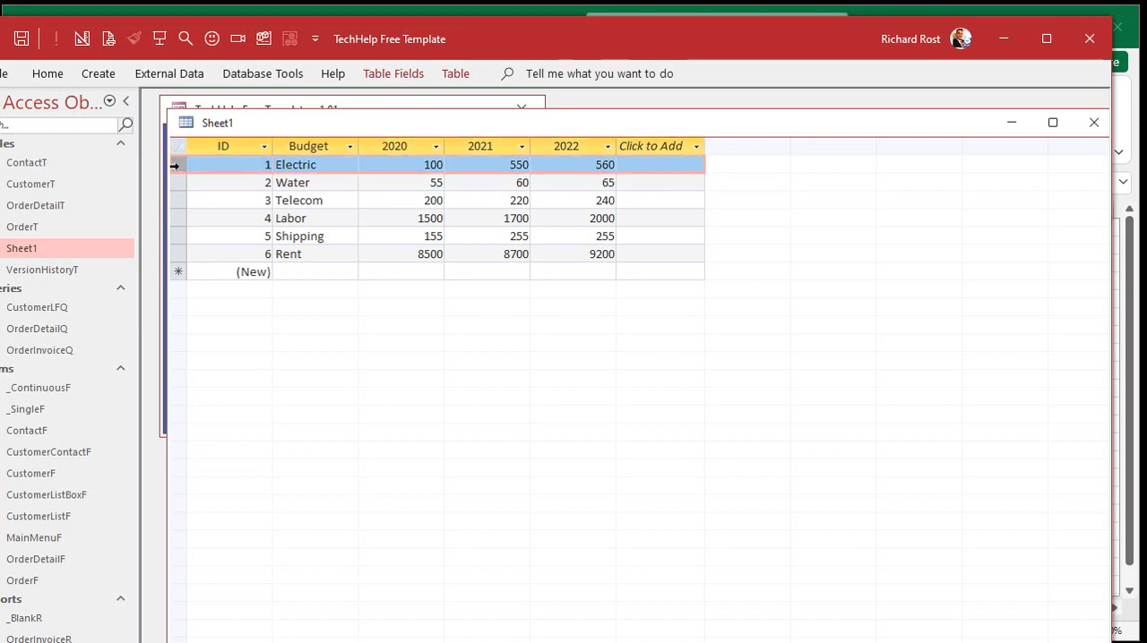
left_click_drag(175, 166, 202, 257)
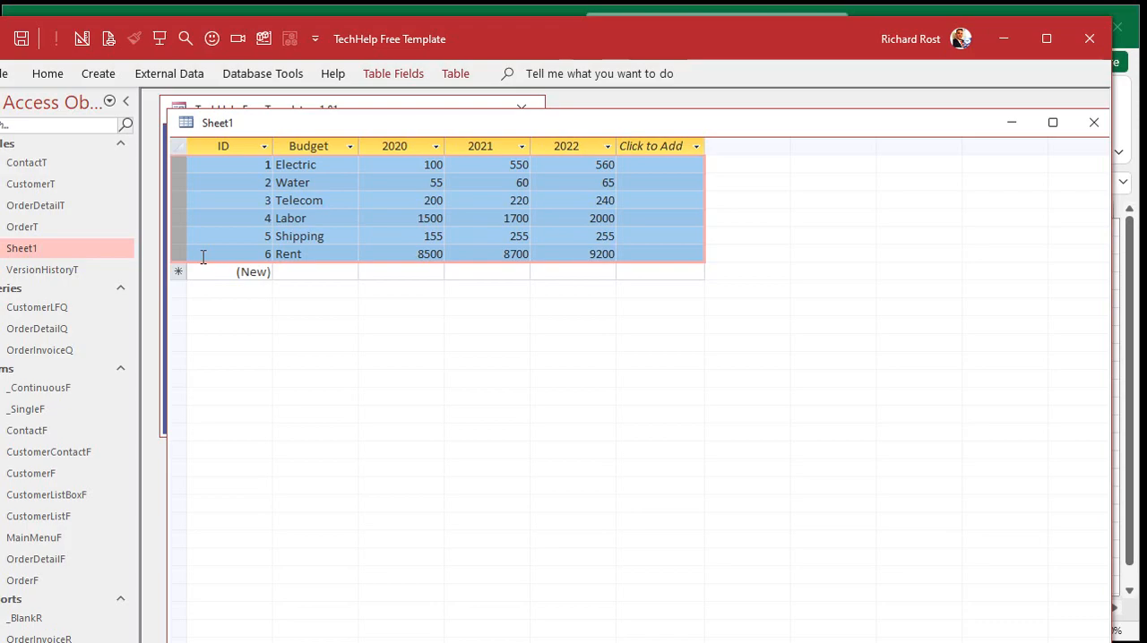
key("alt+Tab")
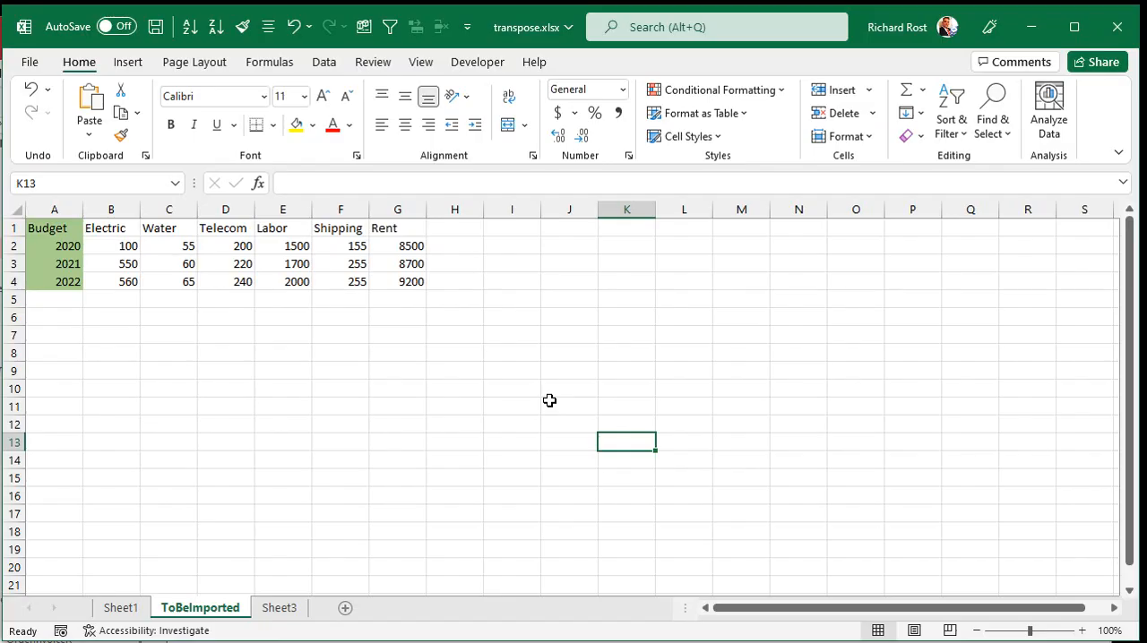
left_click(349, 607)
key("ctrl+v")
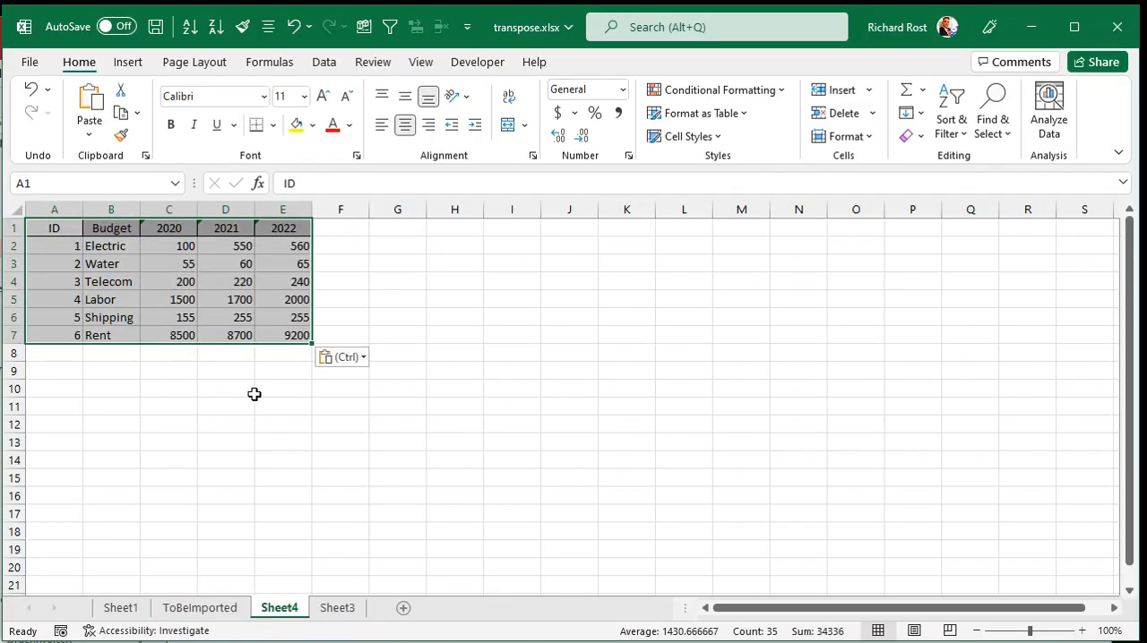
Step: Copy the pasted range A1:E7 and paste it transposed starting at cell G1
left_click(259, 391)
left_click_drag(56, 228, 285, 333)
key("ctrl+c")
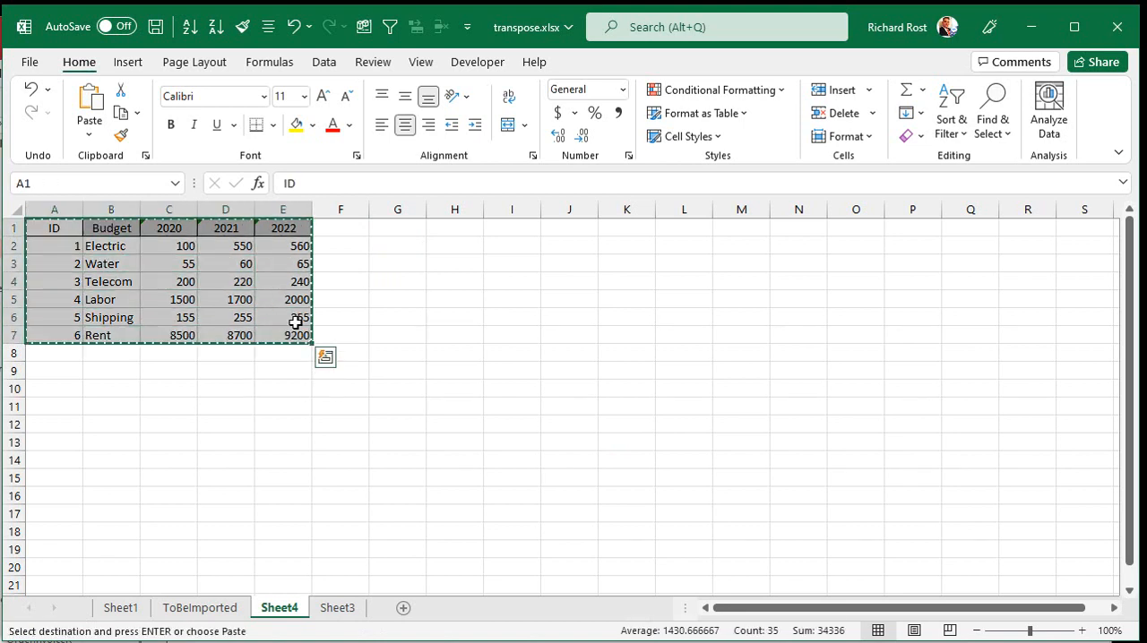
left_click(397, 231)
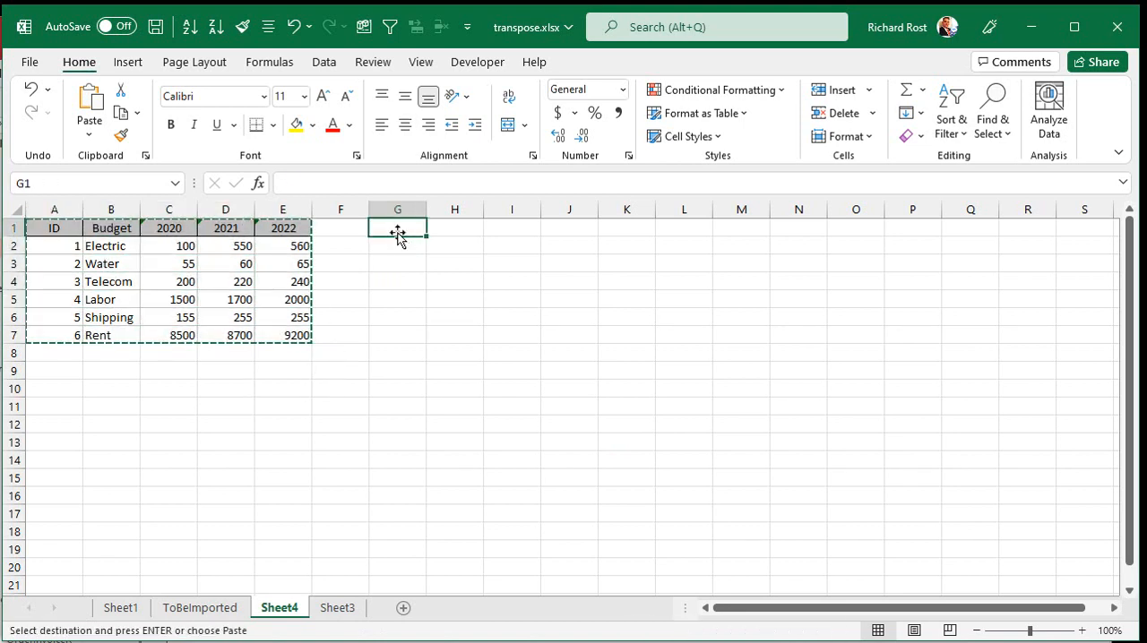
right_click(400, 233)
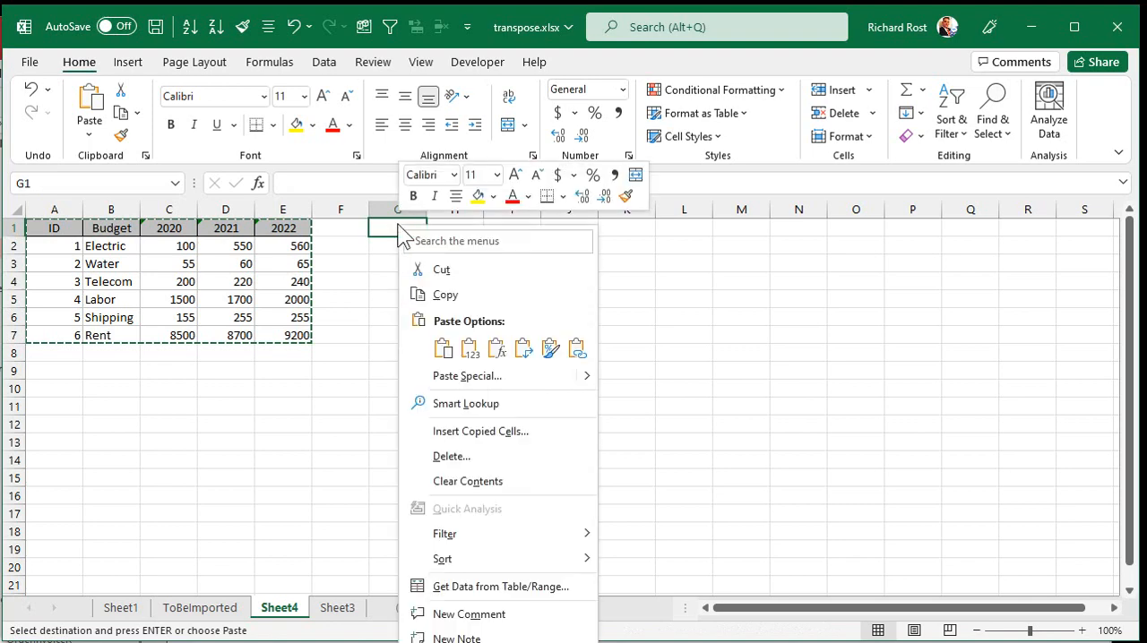
left_click(476, 373)
left_click(513, 493)
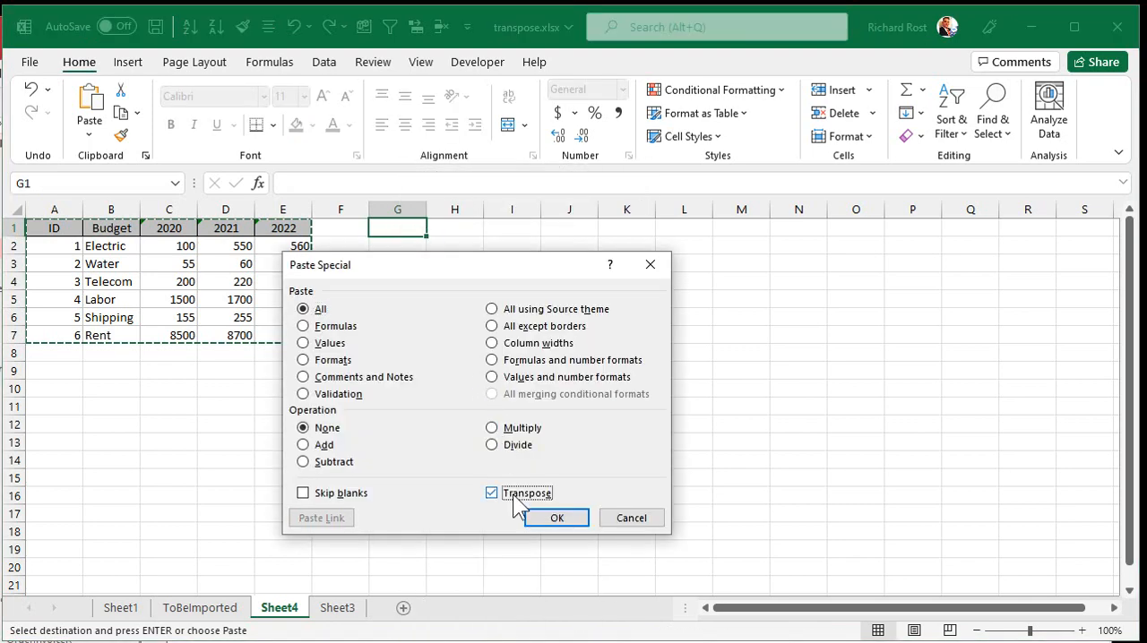
left_click(555, 519)
left_click(601, 431)
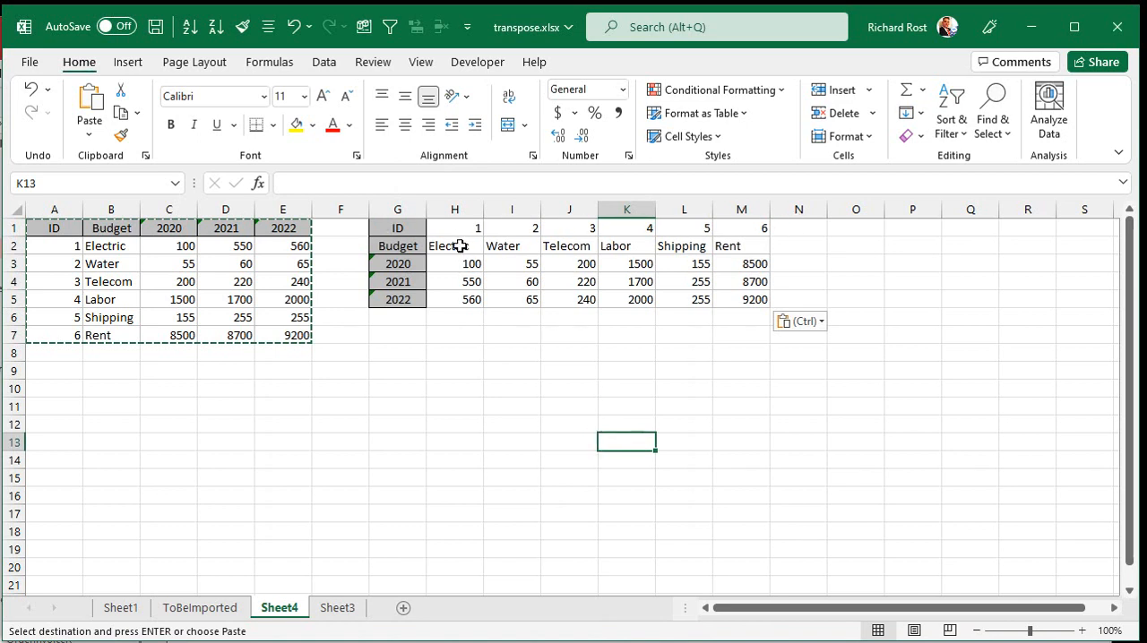
Step: Select the transposed budget range G2:M5, excluding the ID row, and close transpose.xlsx with its changes saved
left_click_drag(419, 247, 740, 304)
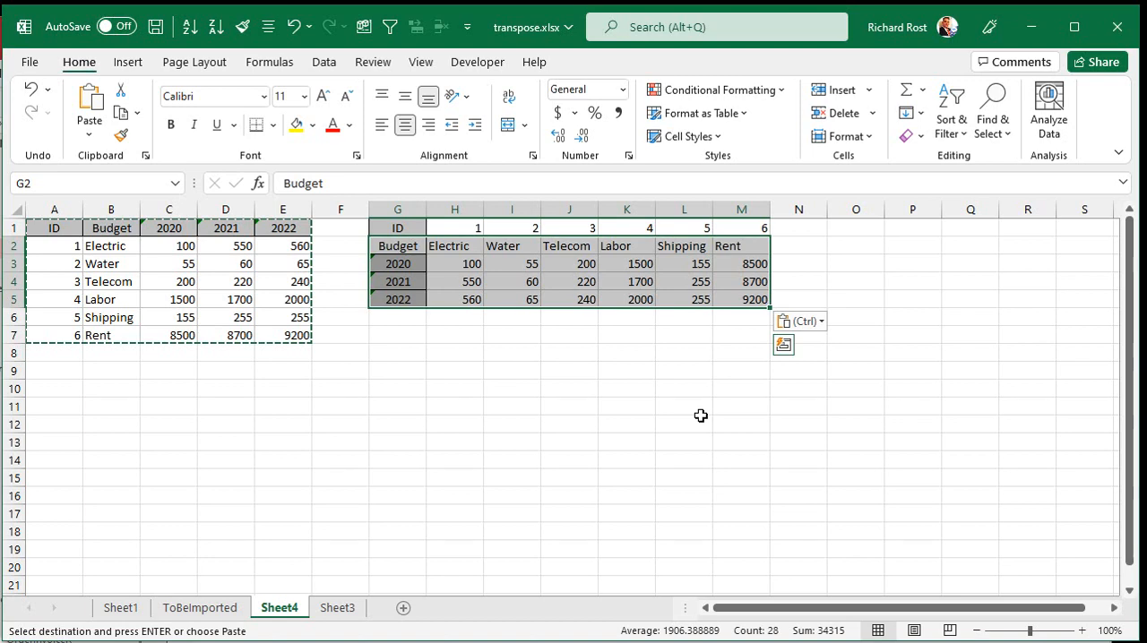
left_click(1116, 27)
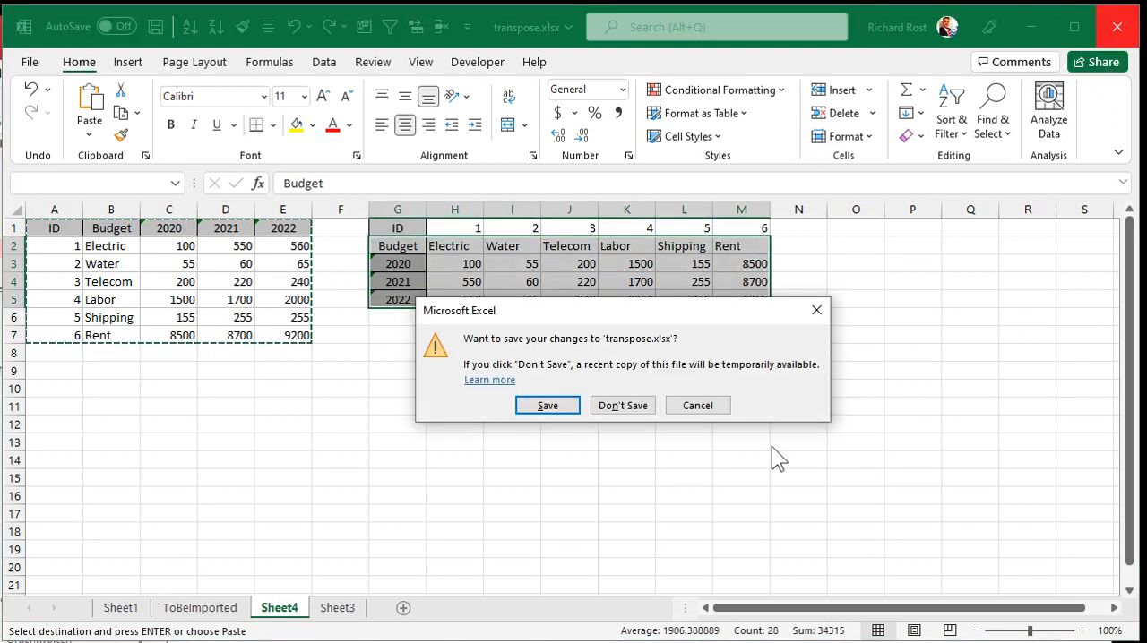
left_click(562, 408)
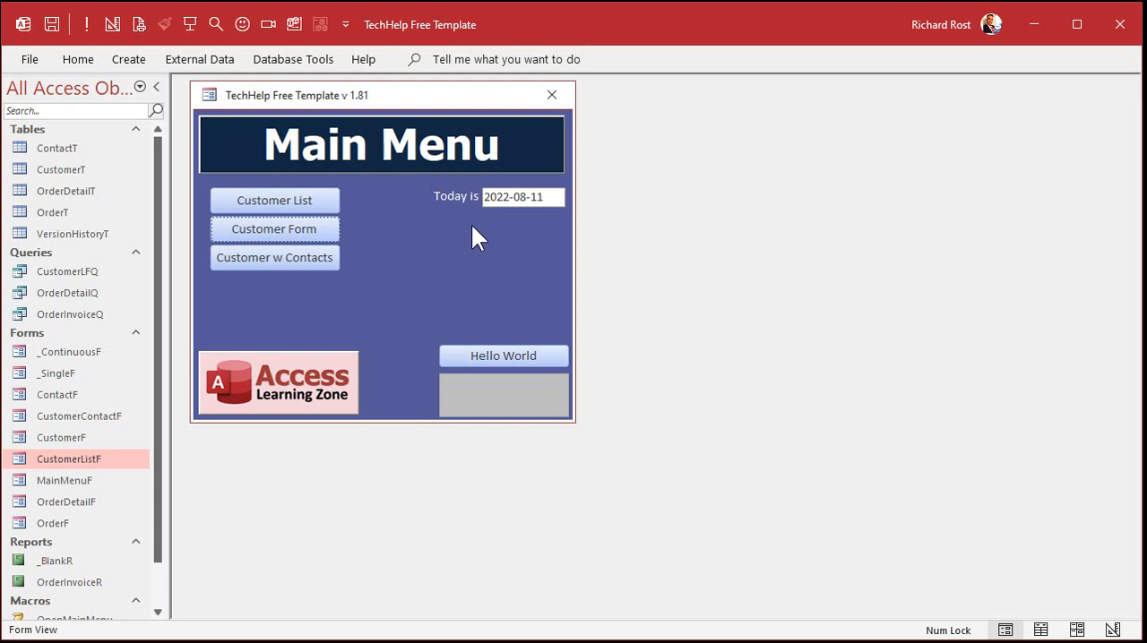
Step: Start an Excel spreadsheet import into a new table in Access, using transpose.xlsx from the Desktop as the source
double_click(217, 63)
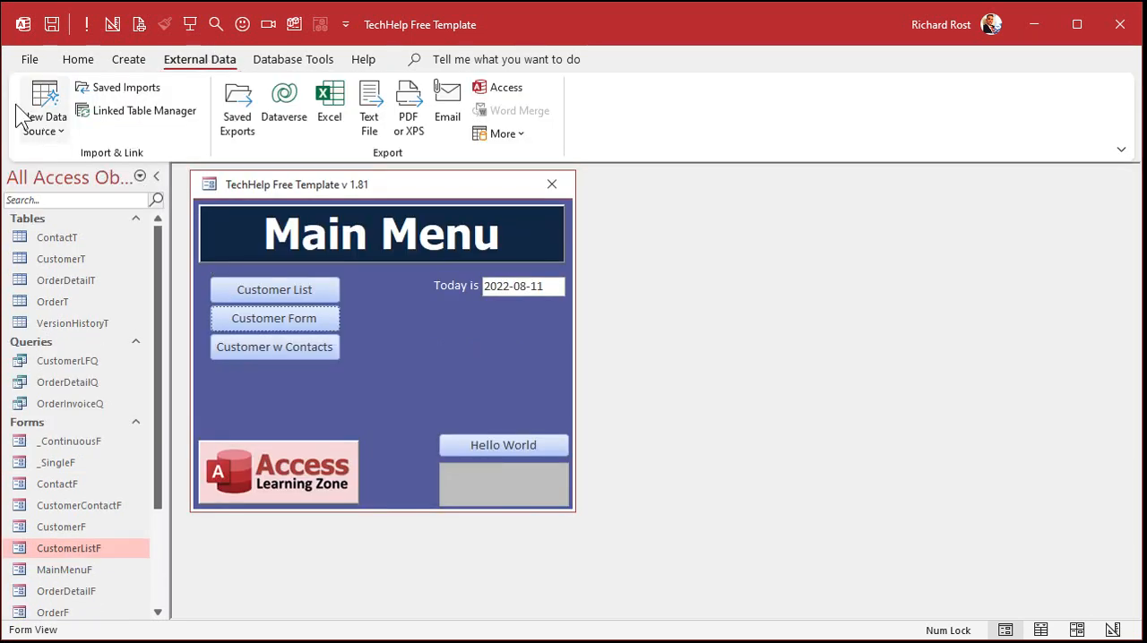
left_click(42, 126)
mouse_move(107, 184)
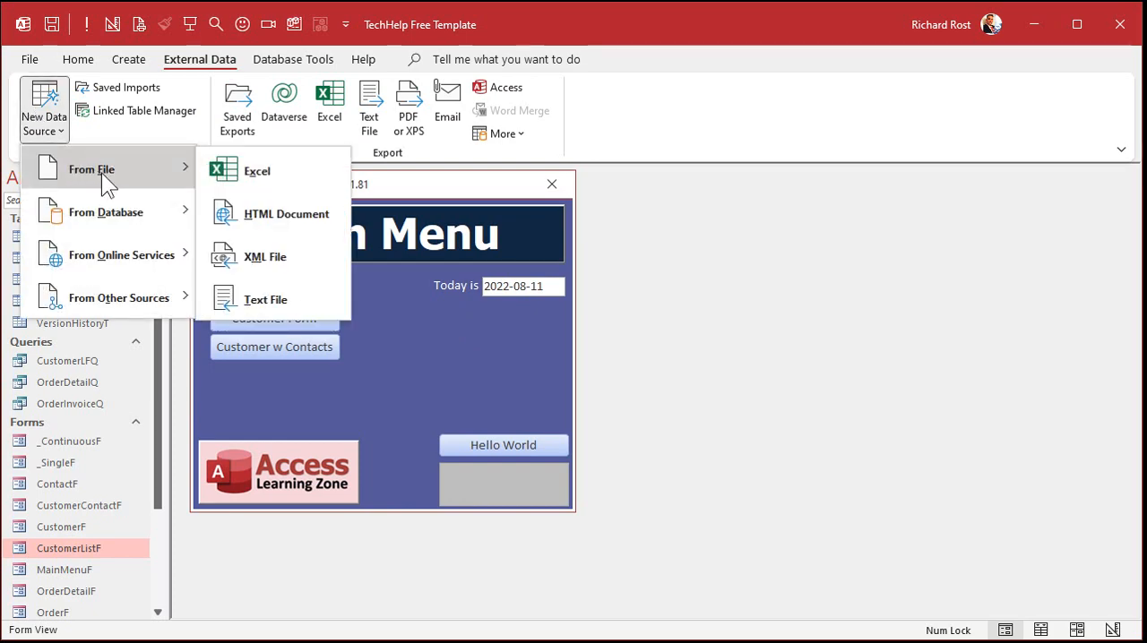
left_click(262, 171)
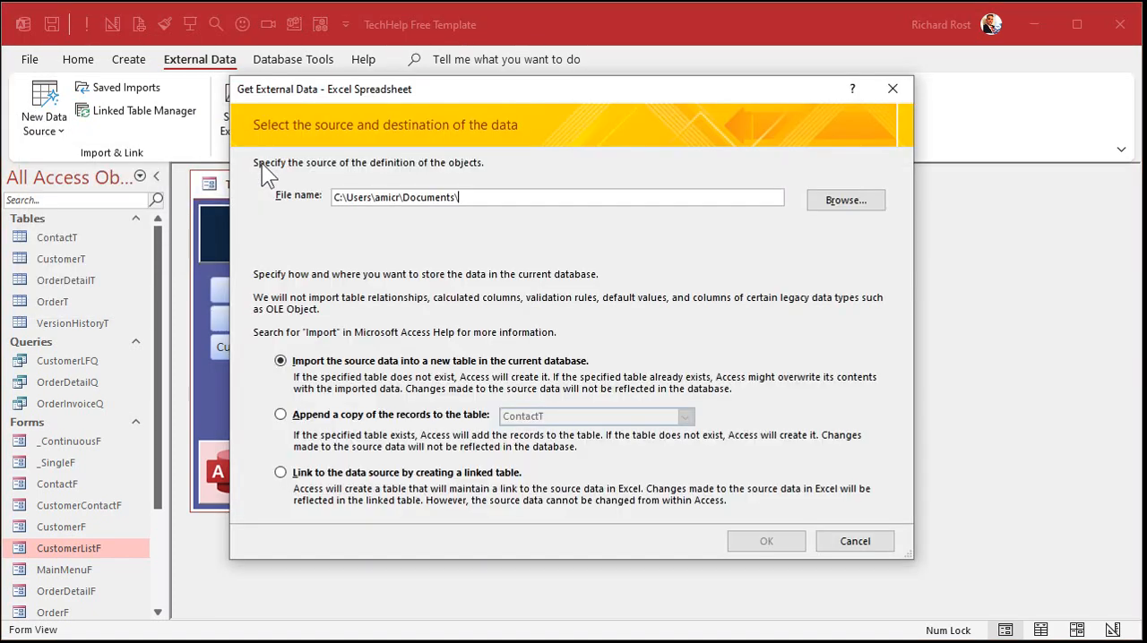
left_click(867, 206)
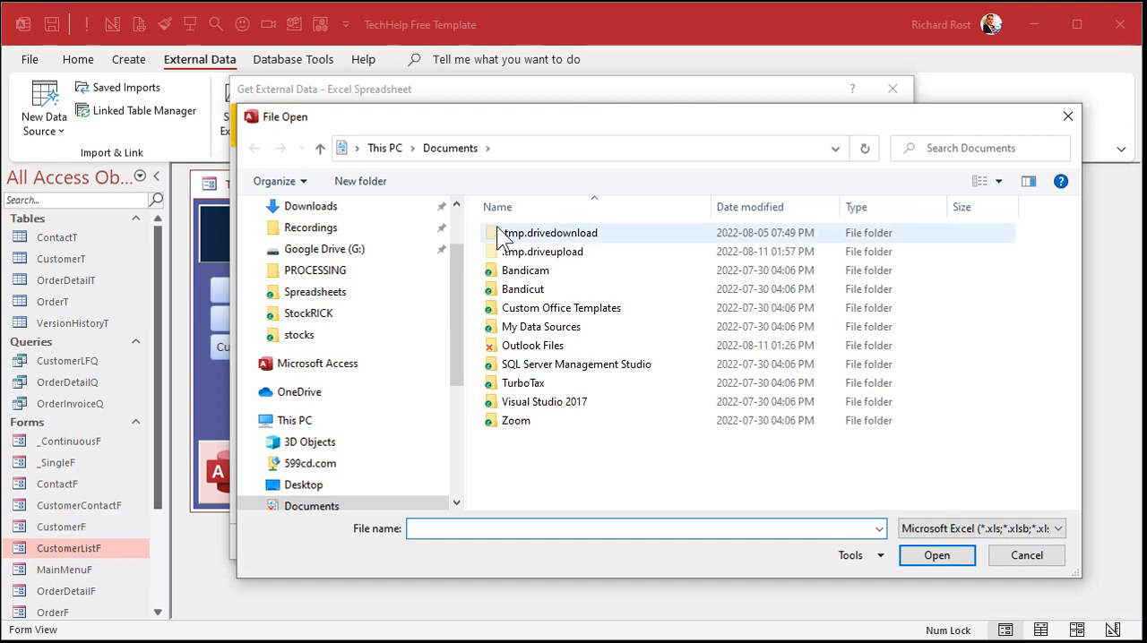
left_click(449, 220)
scroll(453, 220, "up", 2)
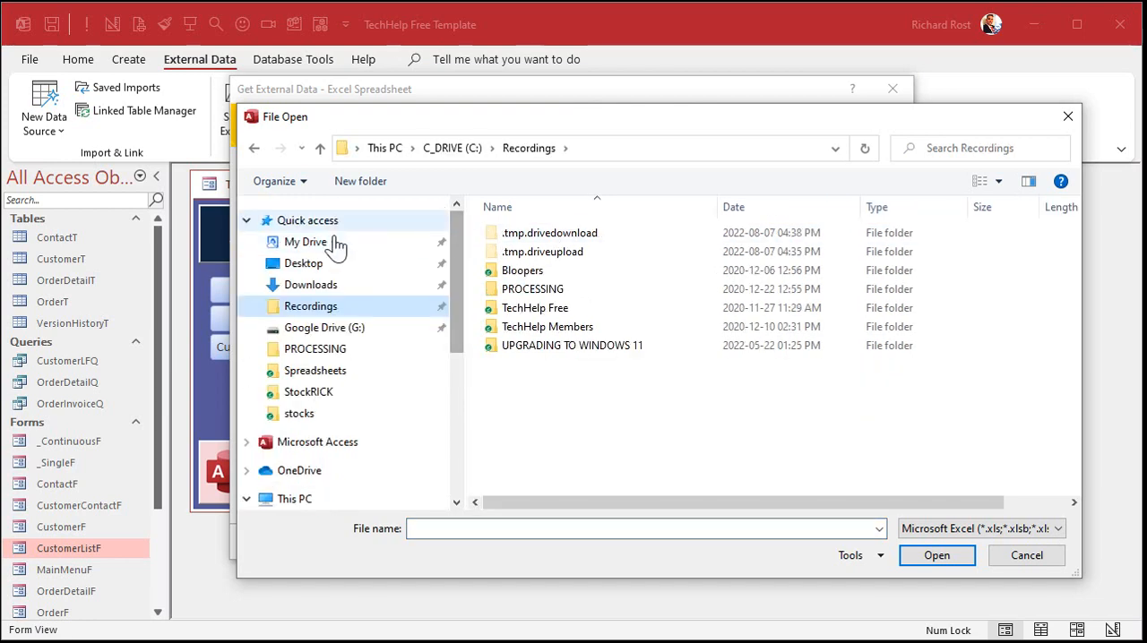
left_click(318, 266)
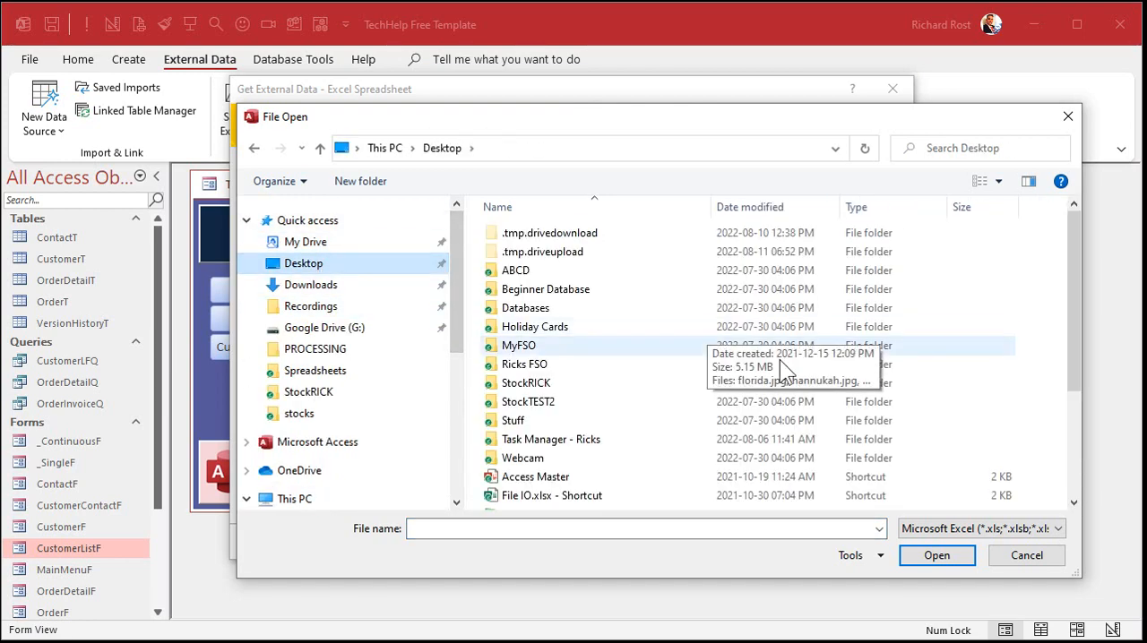
scroll(1063, 388, "down", 3)
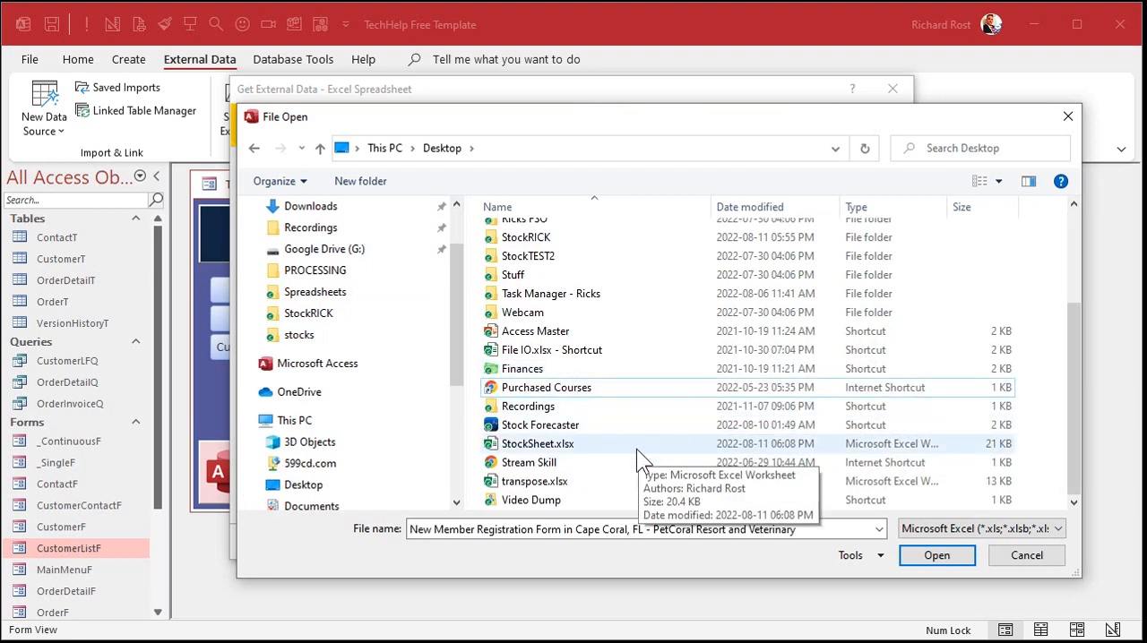
left_click(549, 483)
left_click(930, 559)
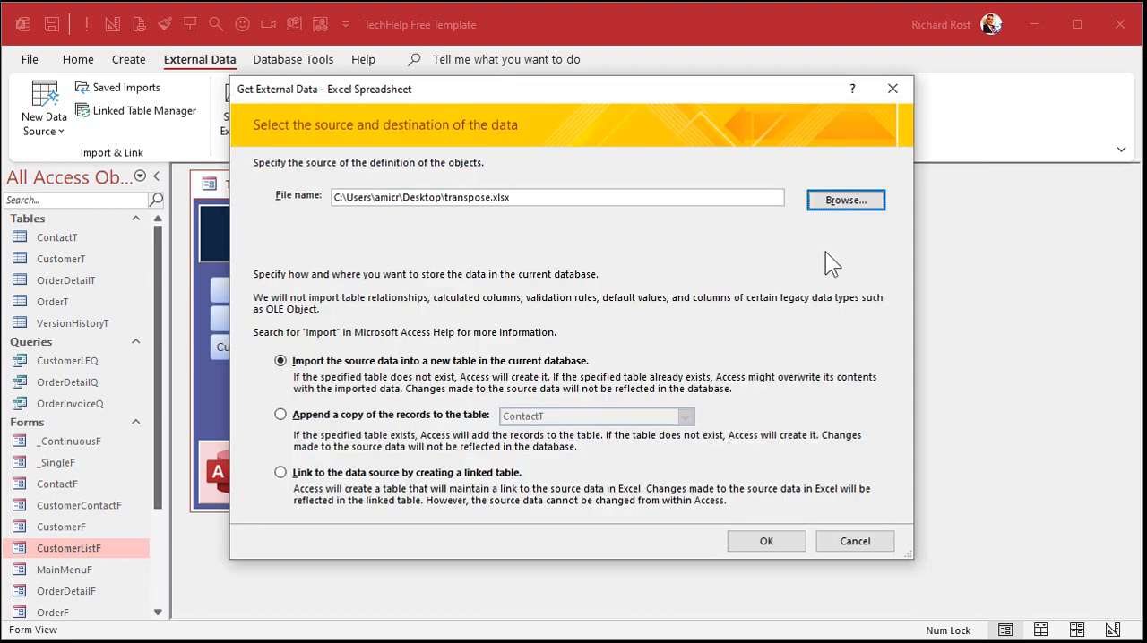
left_click(766, 541)
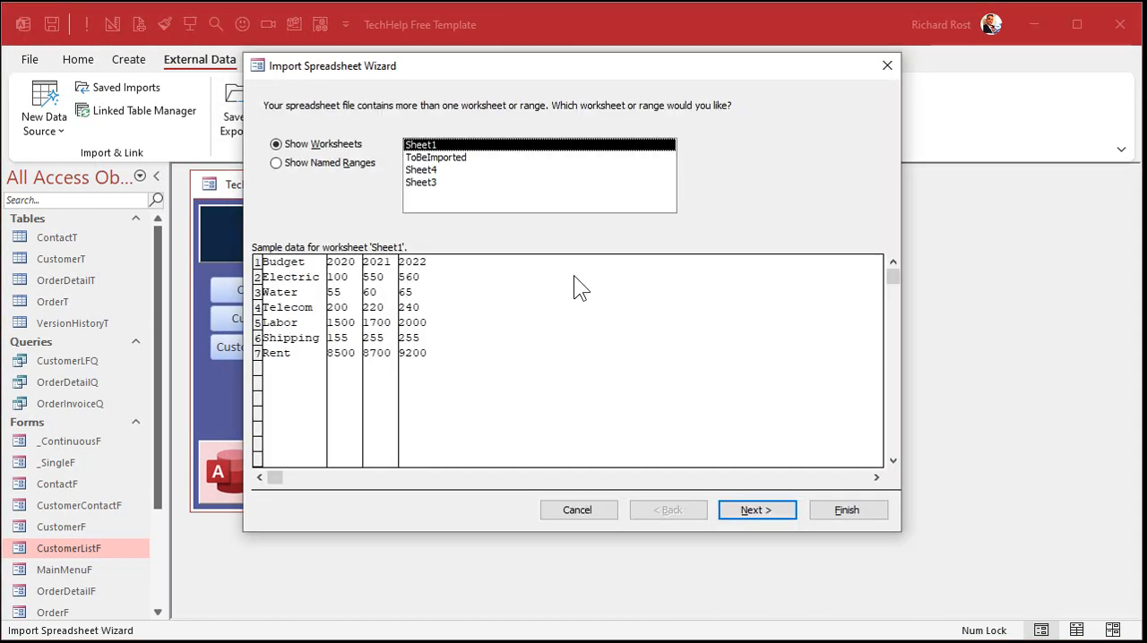
Step: Choose the ToBeImported worksheet as the data to import and use its first row as column headings
left_click(449, 159)
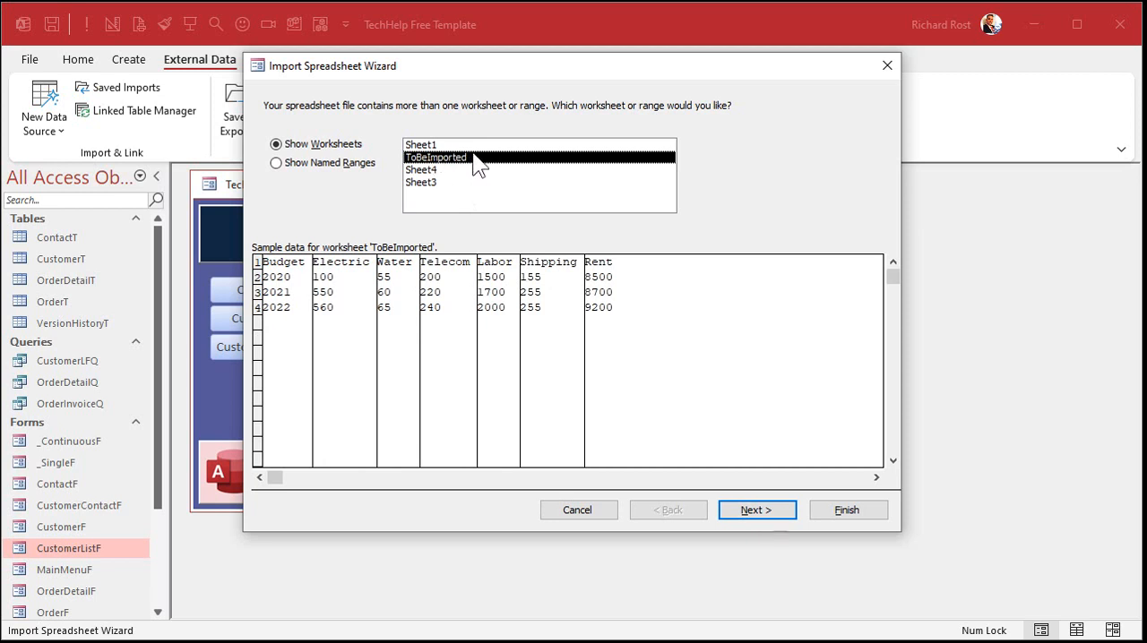
left_click(759, 508)
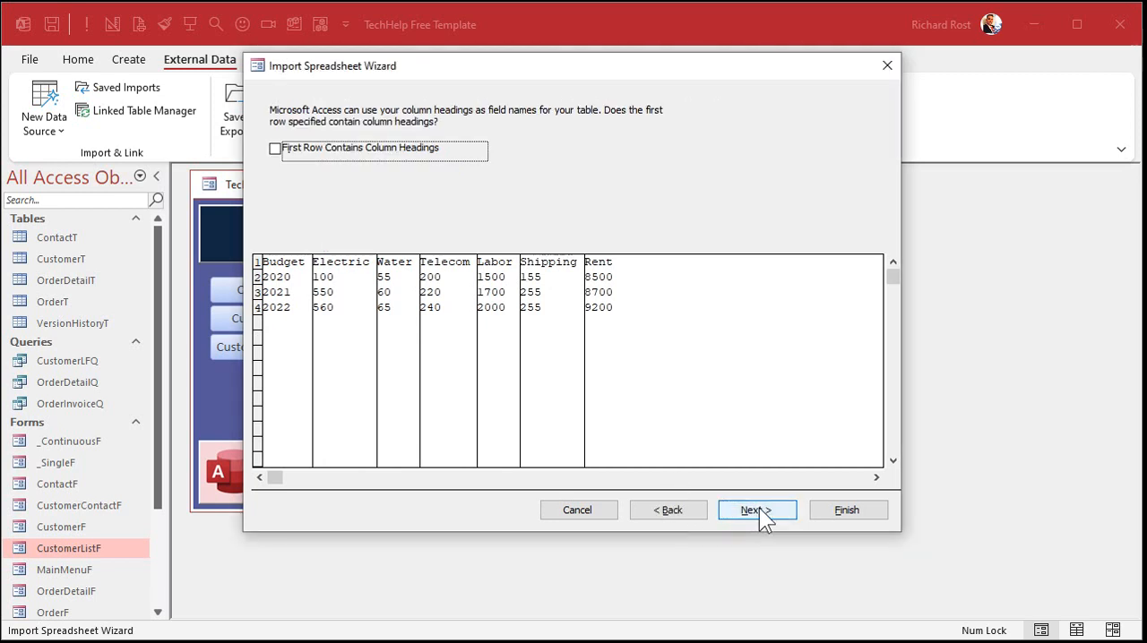
left_click(408, 151)
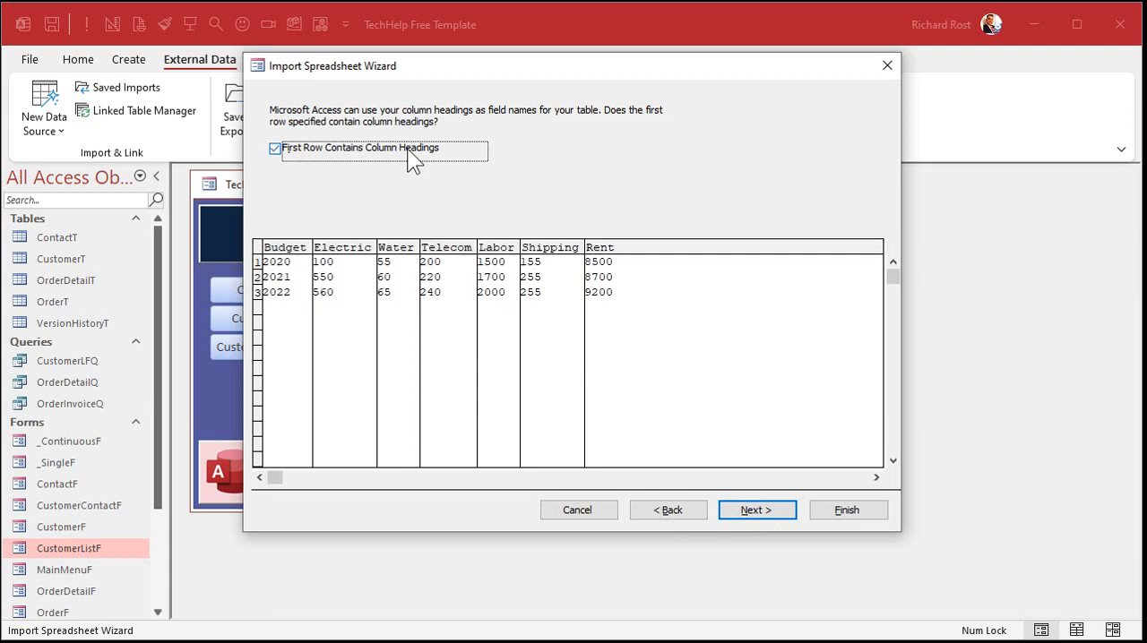
left_click(759, 508)
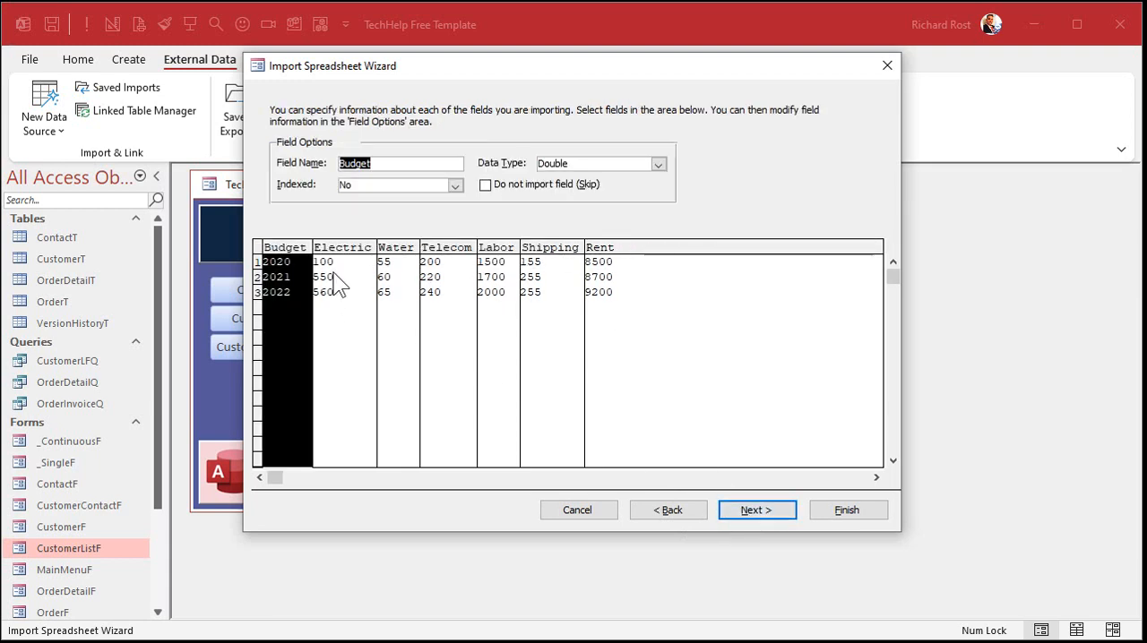
Step: Rename the Budget field to BudgetYear and set its data type to Long Integer
left_click(374, 164)
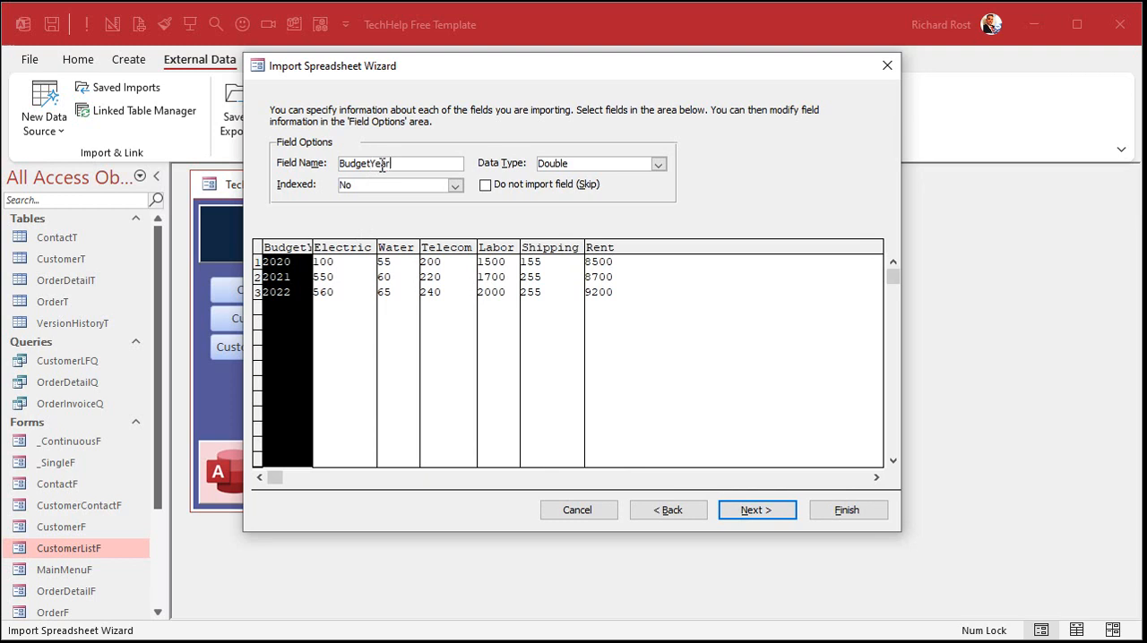
key("Tab")
left_click(659, 165)
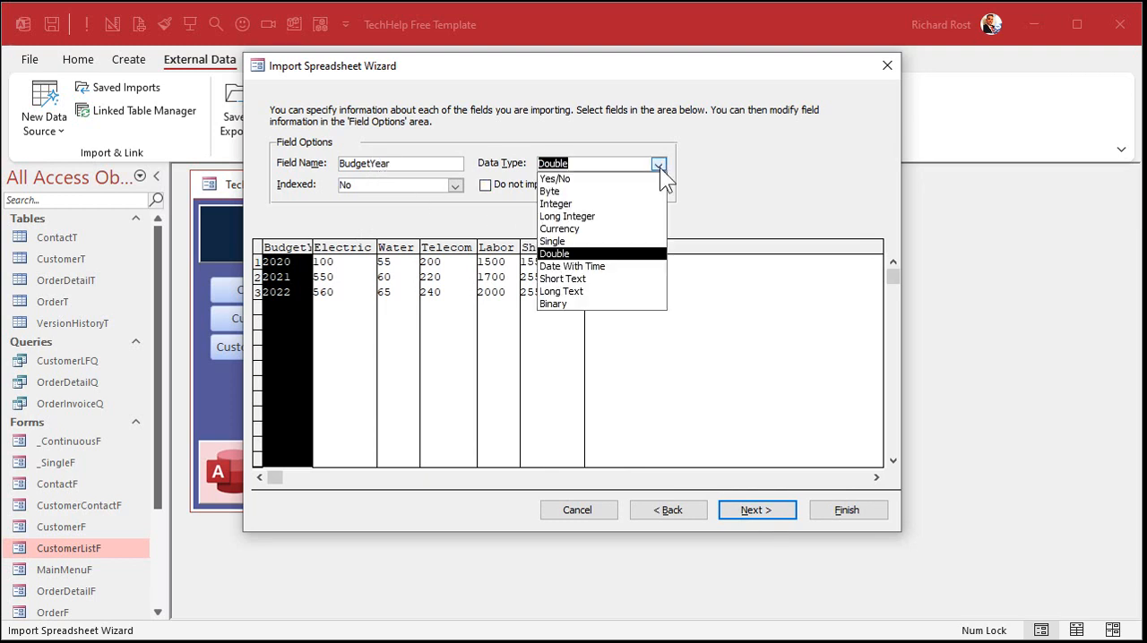
left_click(625, 218)
Step: Review the data types of the Electric, Water, Telecom, Labor, Shipping and Rent fields
left_click(344, 265)
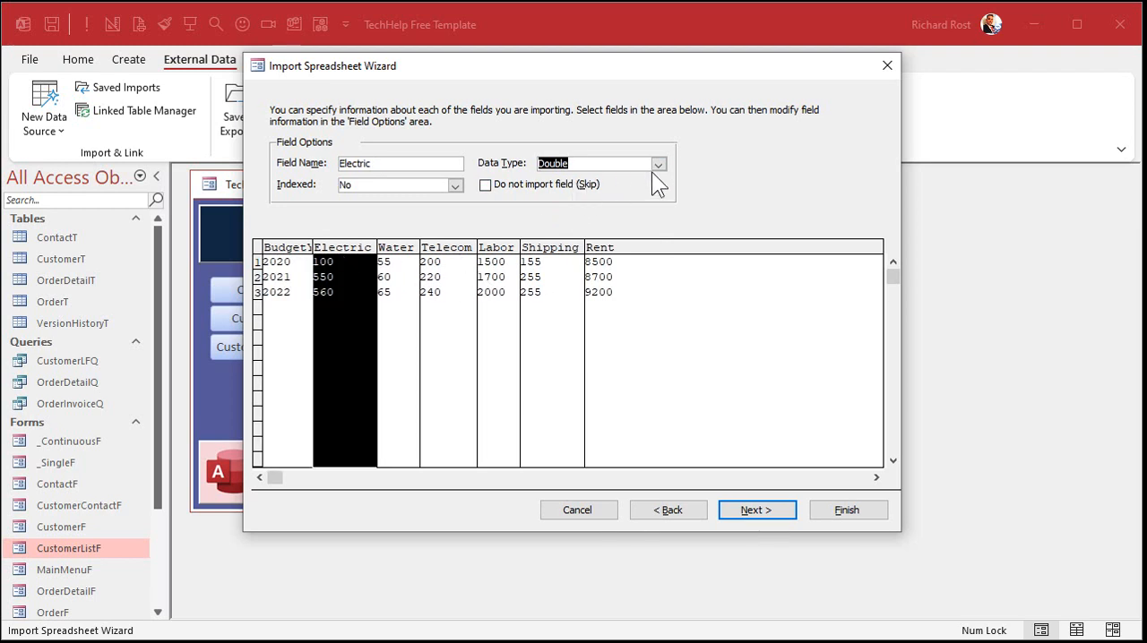
left_click(399, 278)
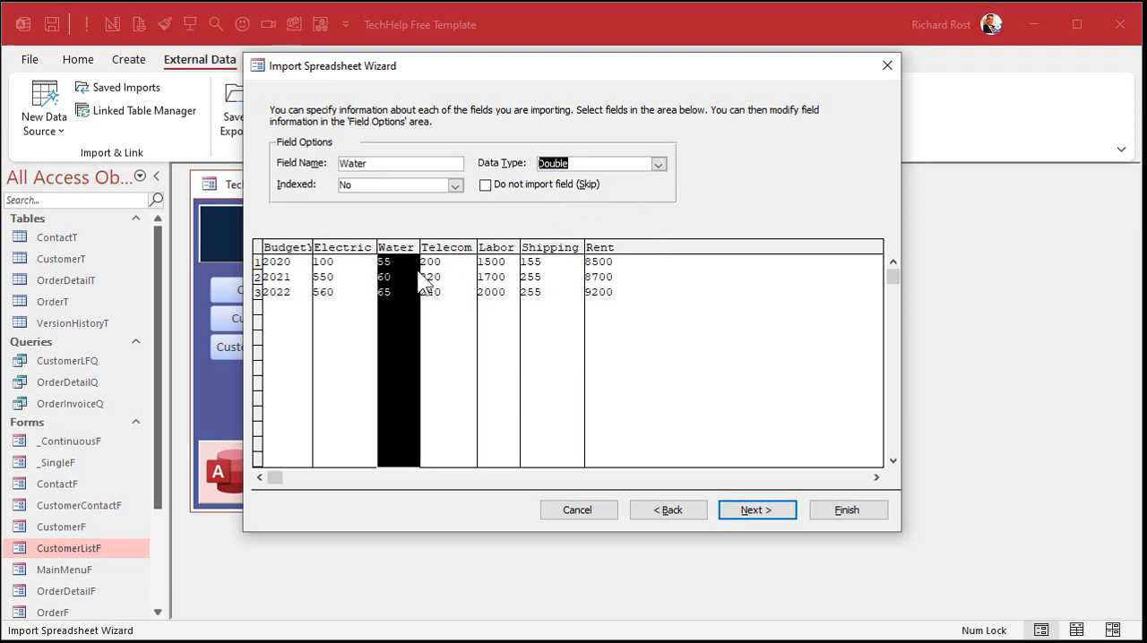
left_click(445, 282)
left_click(498, 286)
left_click(553, 285)
left_click(654, 288)
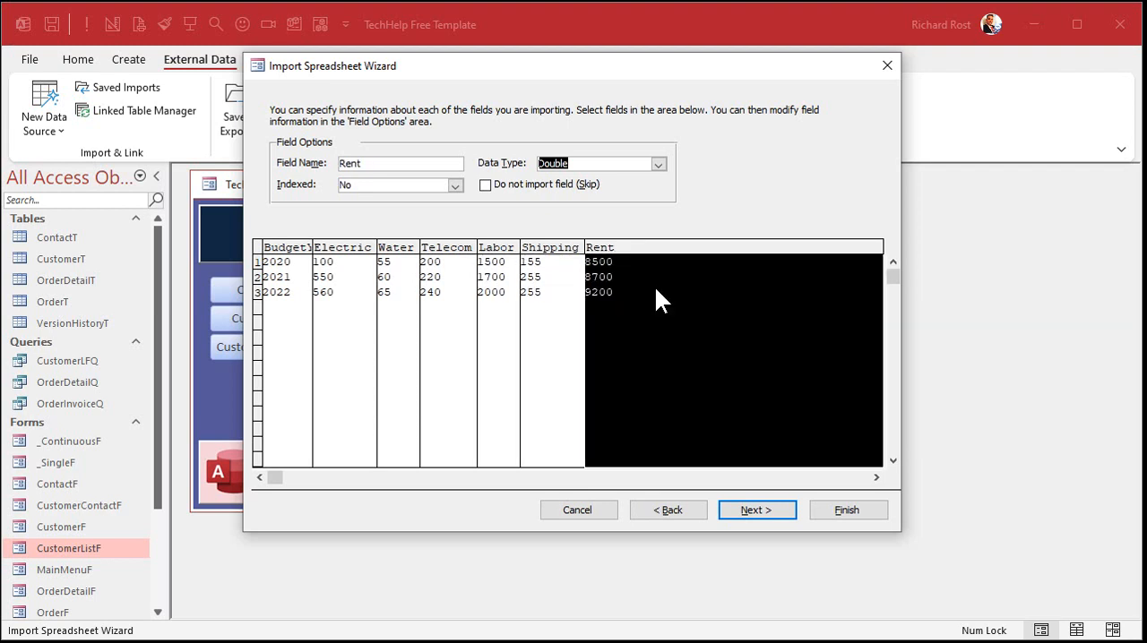
Step: Choose no primary key and finish the import into a table named BudgetImportT
left_click(760, 508)
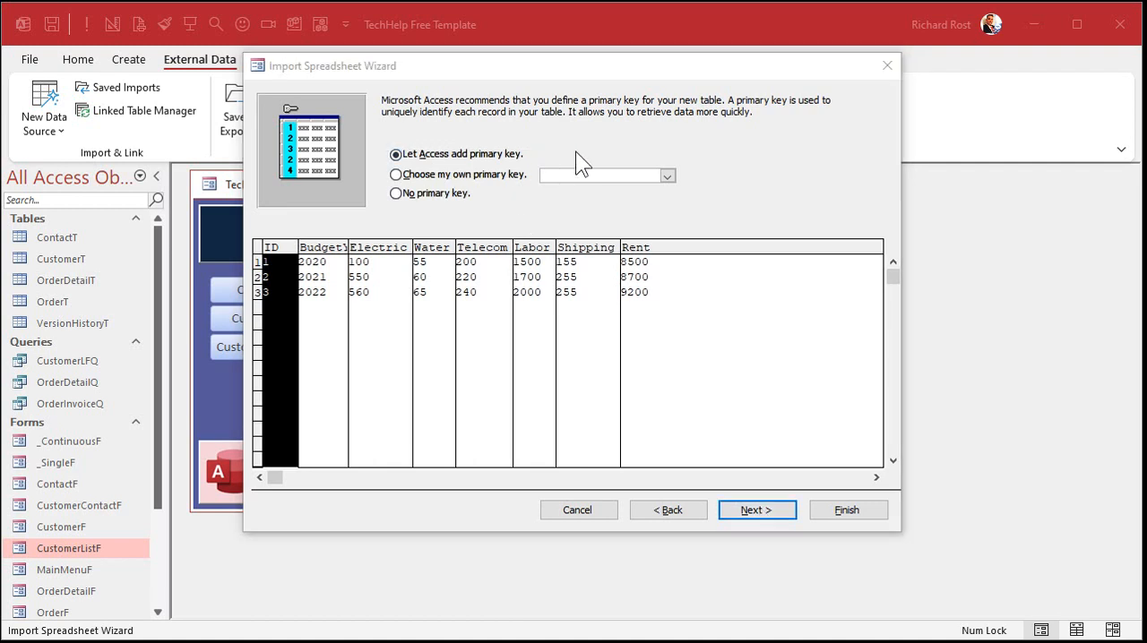
left_click(466, 193)
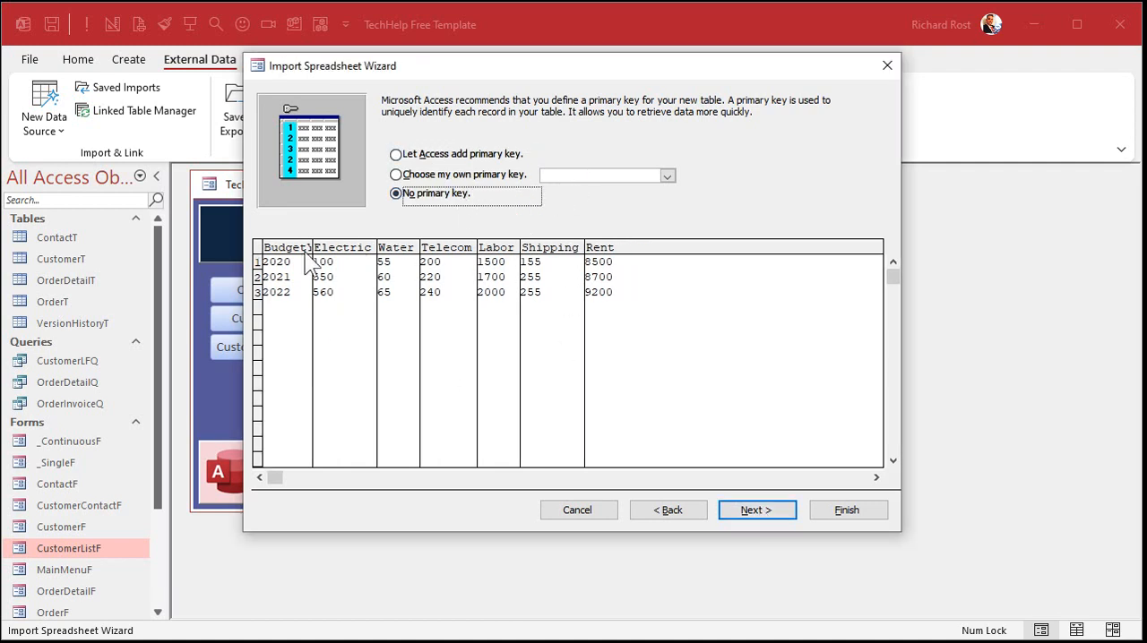
left_click(751, 509)
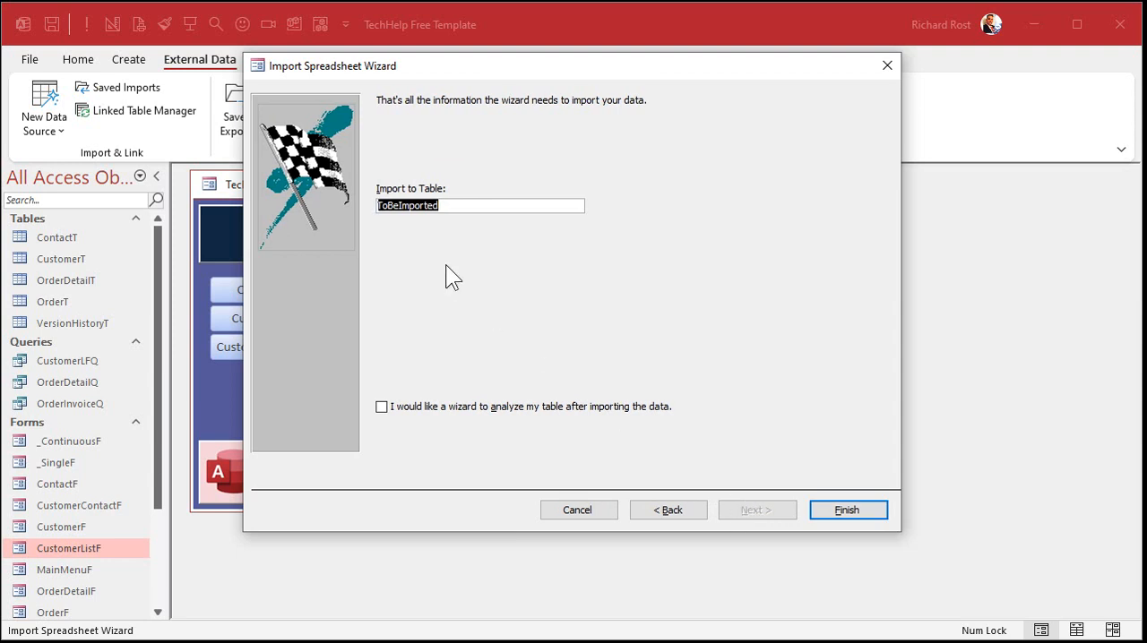
type("BudgetImportT")
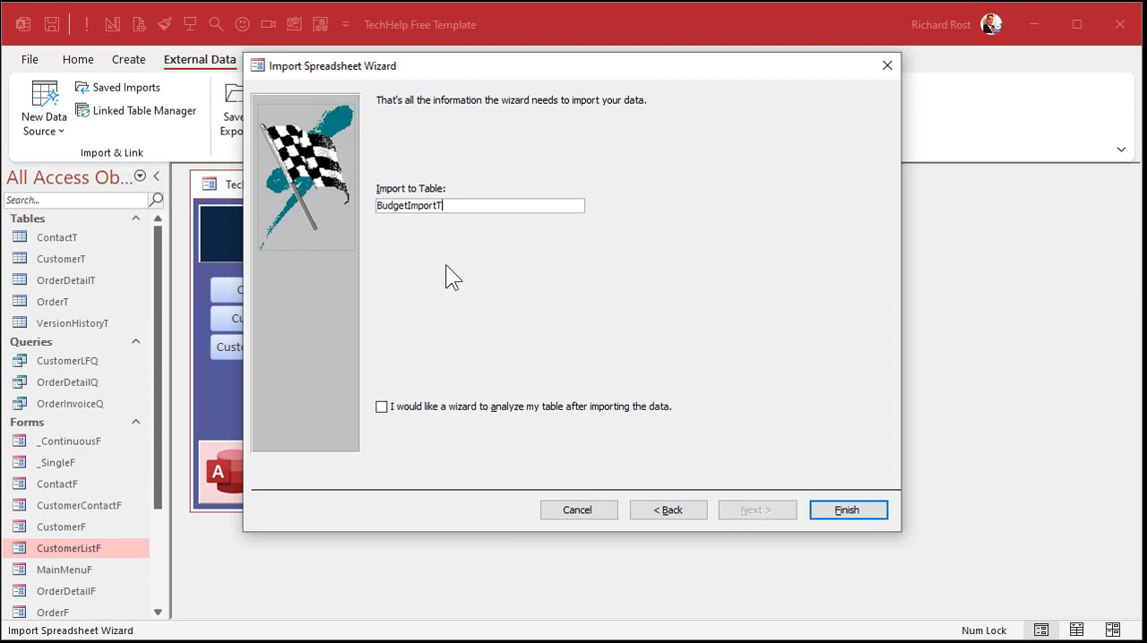
key("Return")
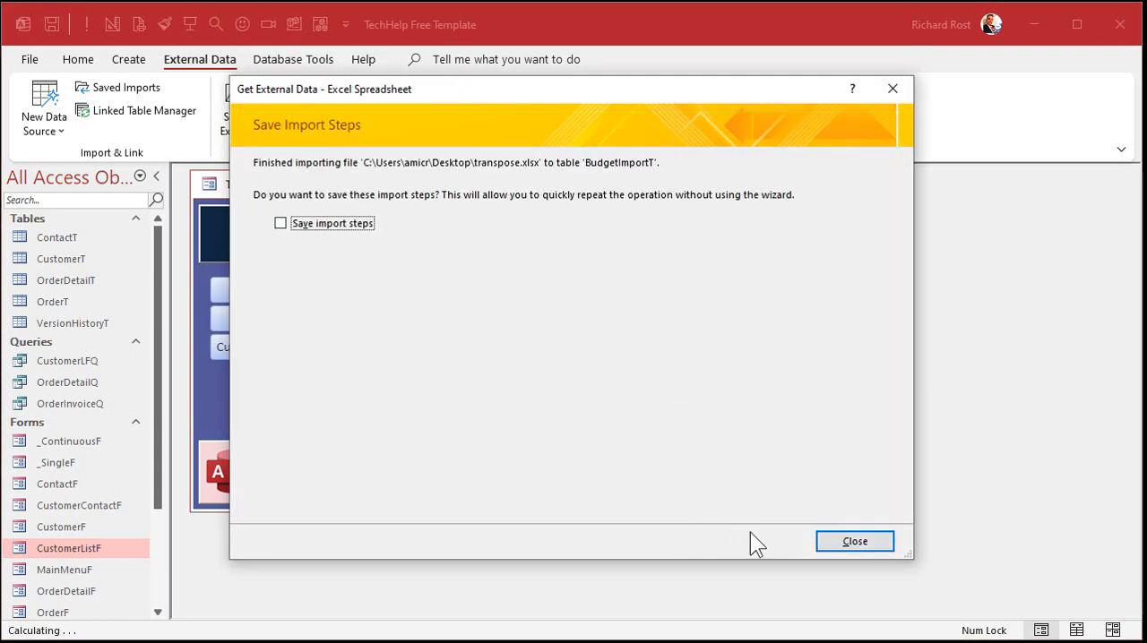
Step: Close the import wizard without saving the import steps and open BudgetImportT to review its year and category columns
left_click(866, 543)
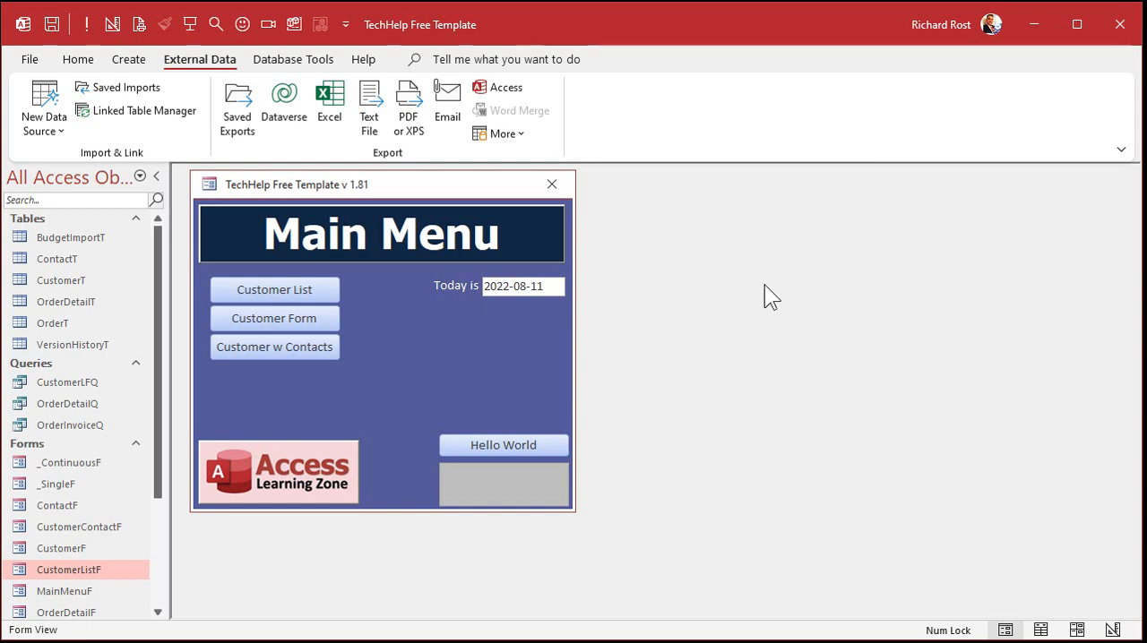
double_click(80, 236)
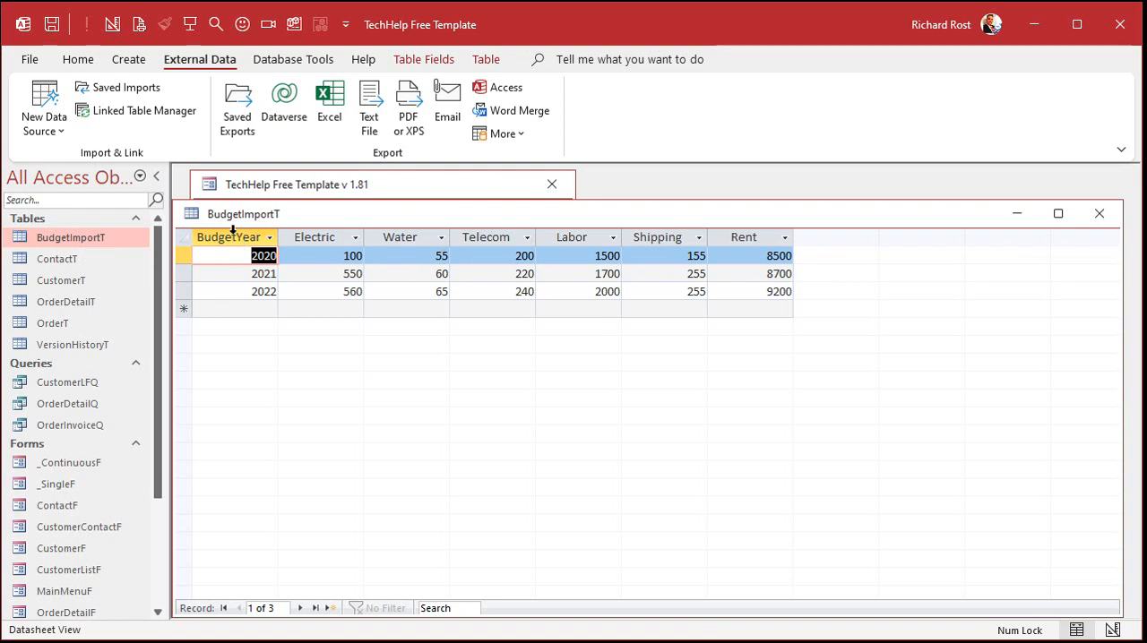
left_click(233, 230)
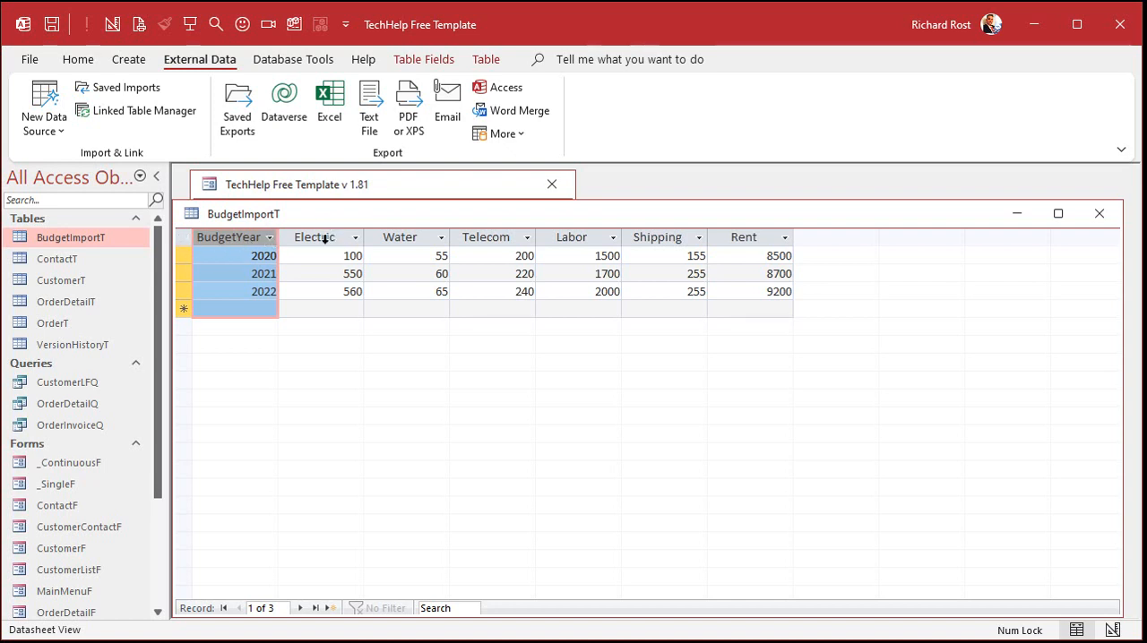
left_click_drag(328, 235, 722, 237)
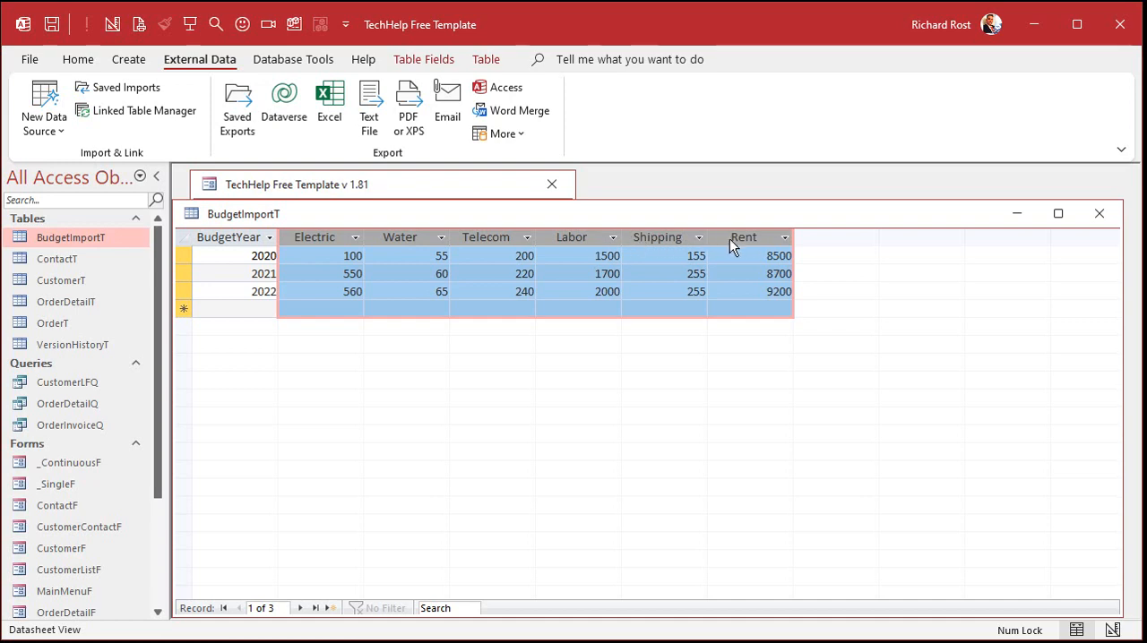
Step: Design a new table with an AutoNumber field BudgetCategoryID and a Short Text field Description
left_click(131, 59)
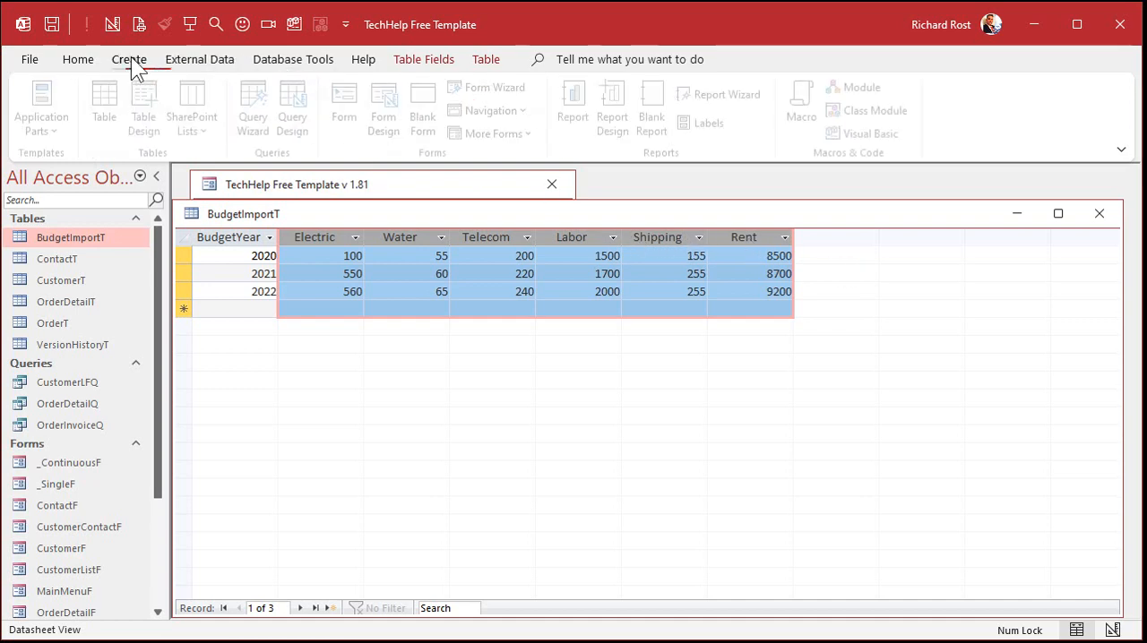
left_click(150, 97)
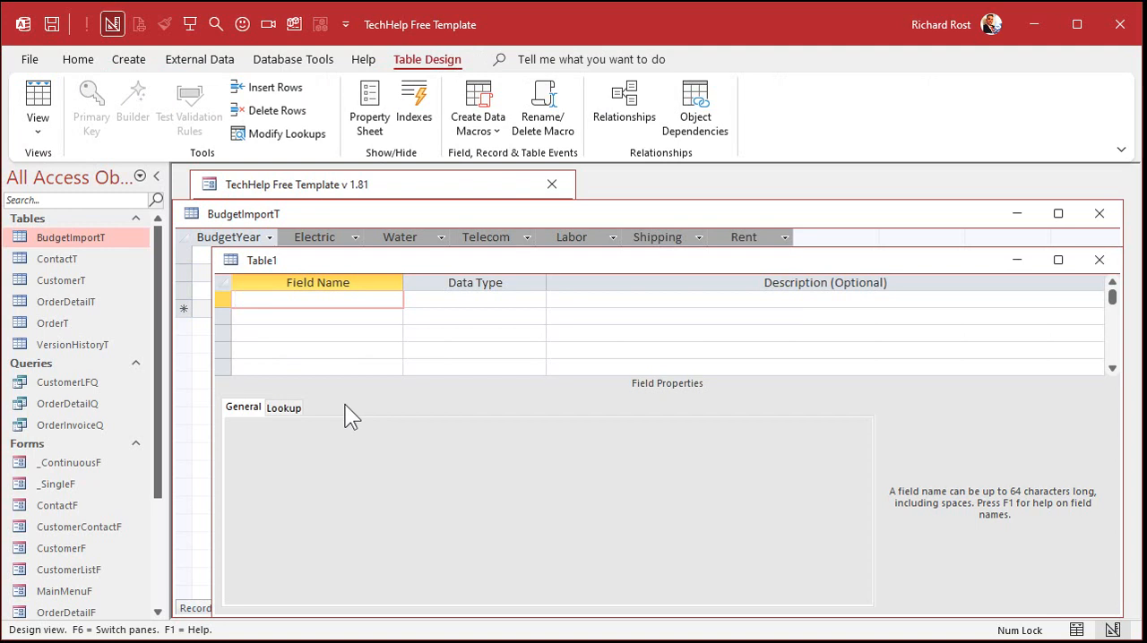
type("BudgetCategoryID")
key("Tab")
type("a")
key("Tab")
key("Tab")
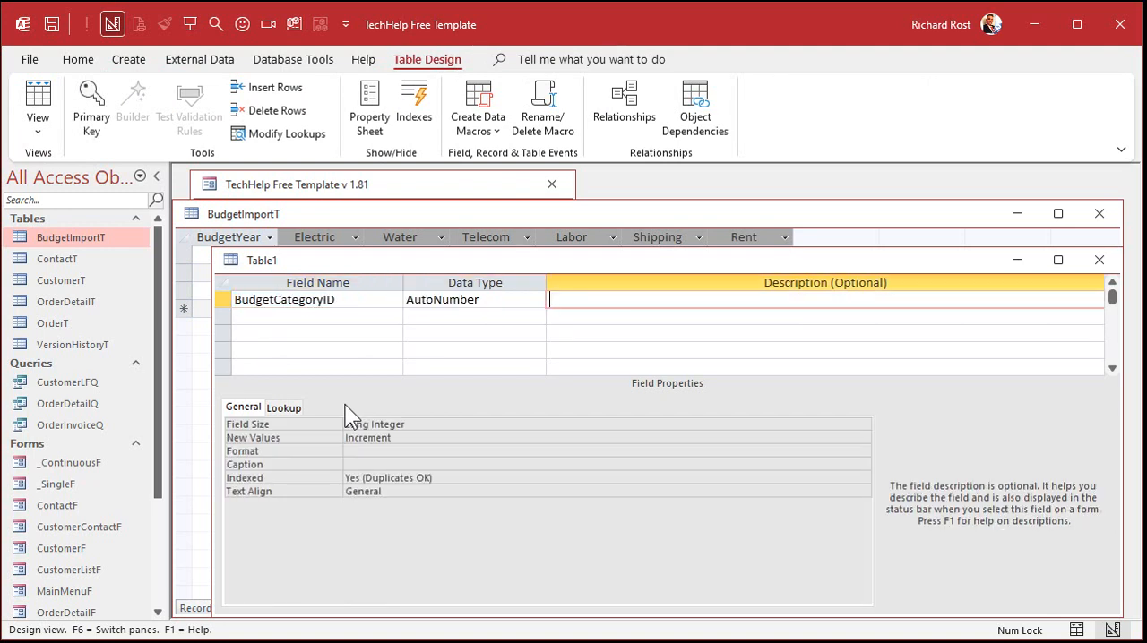
type("Description")
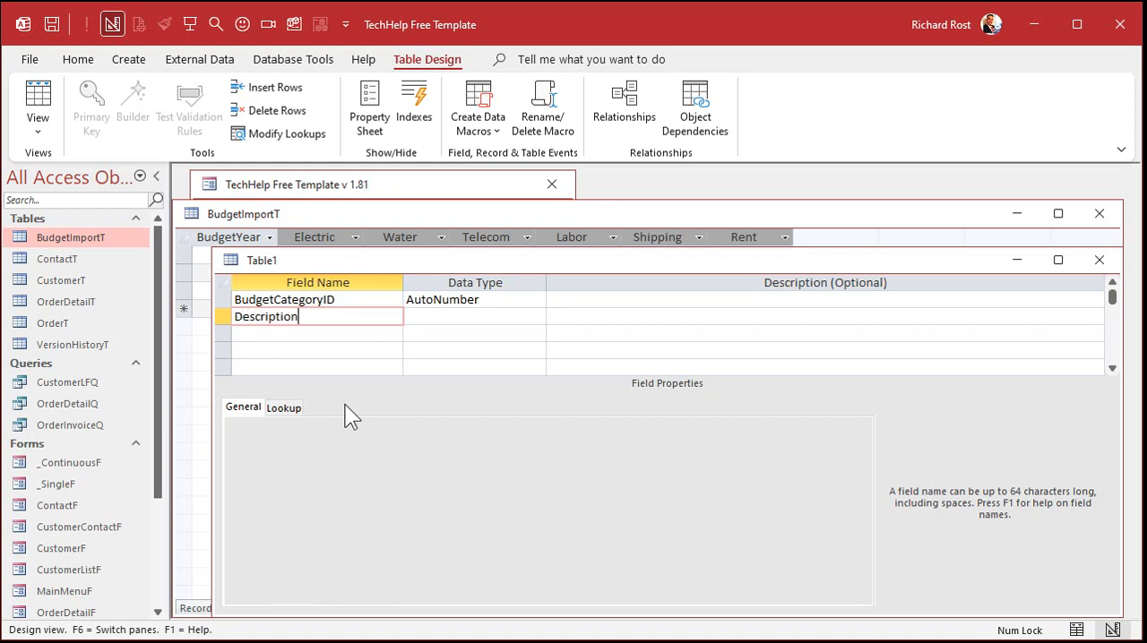
key("Tab")
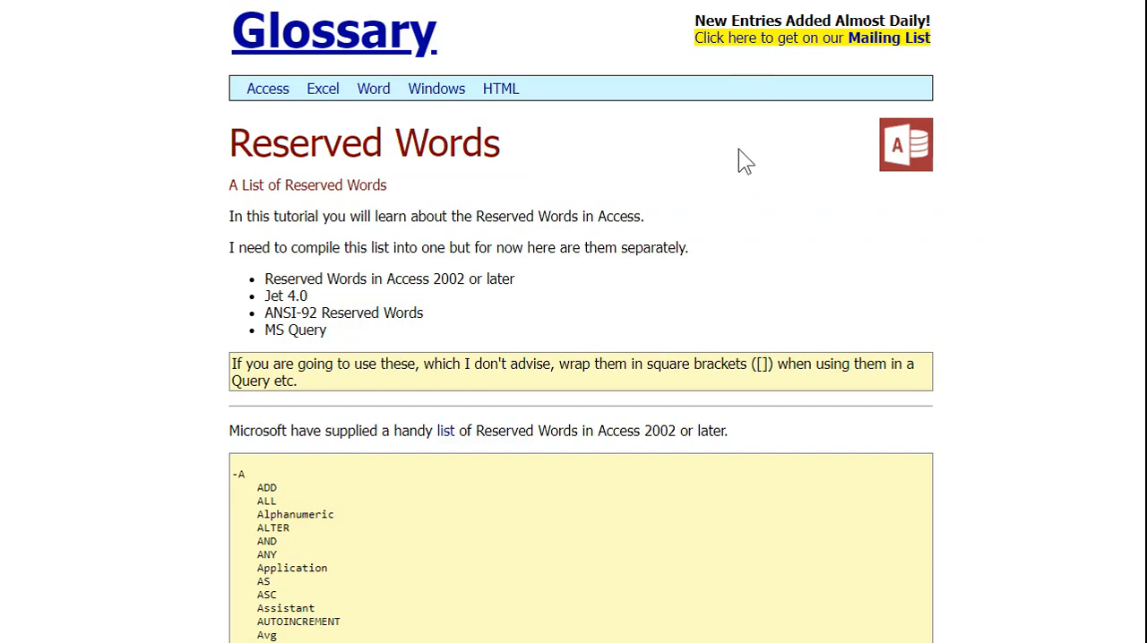
Step: Look through the glossary page's lists of reserved words in Access
scroll(740, 150, "down", 10)
scroll(738, 149, "down", 20)
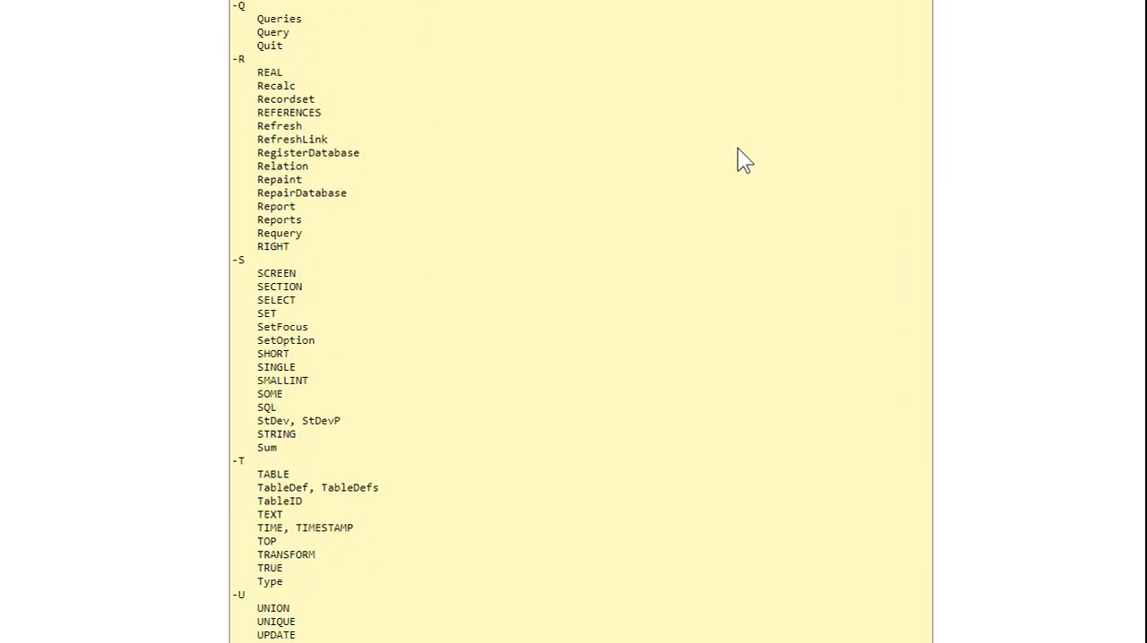
scroll(737, 148, "down", 20)
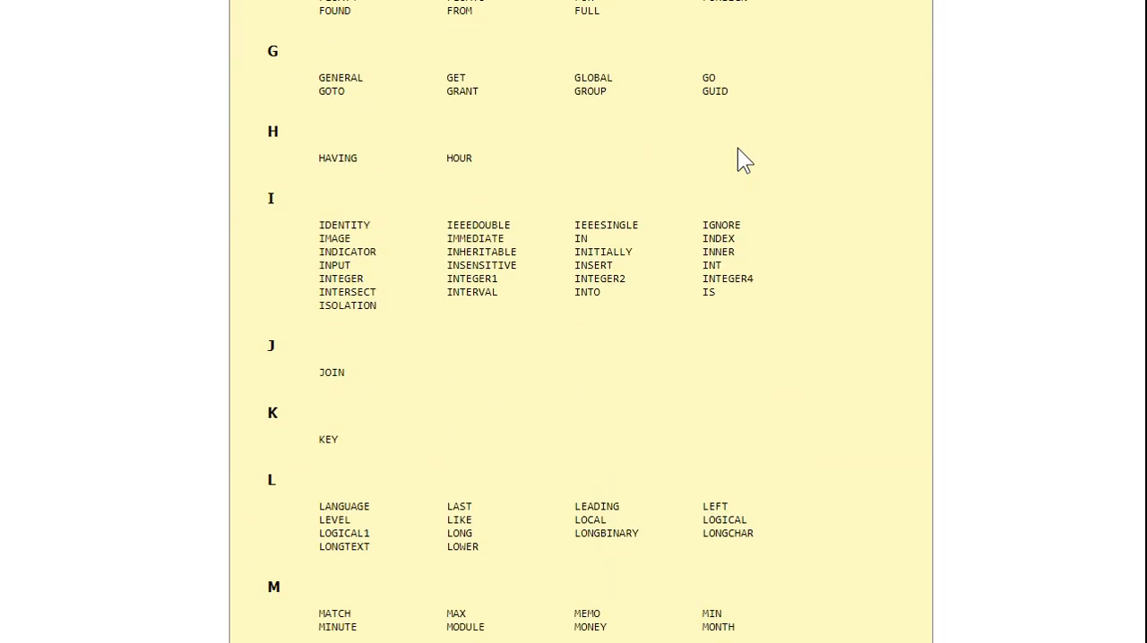
scroll(735, 125, "up", 20)
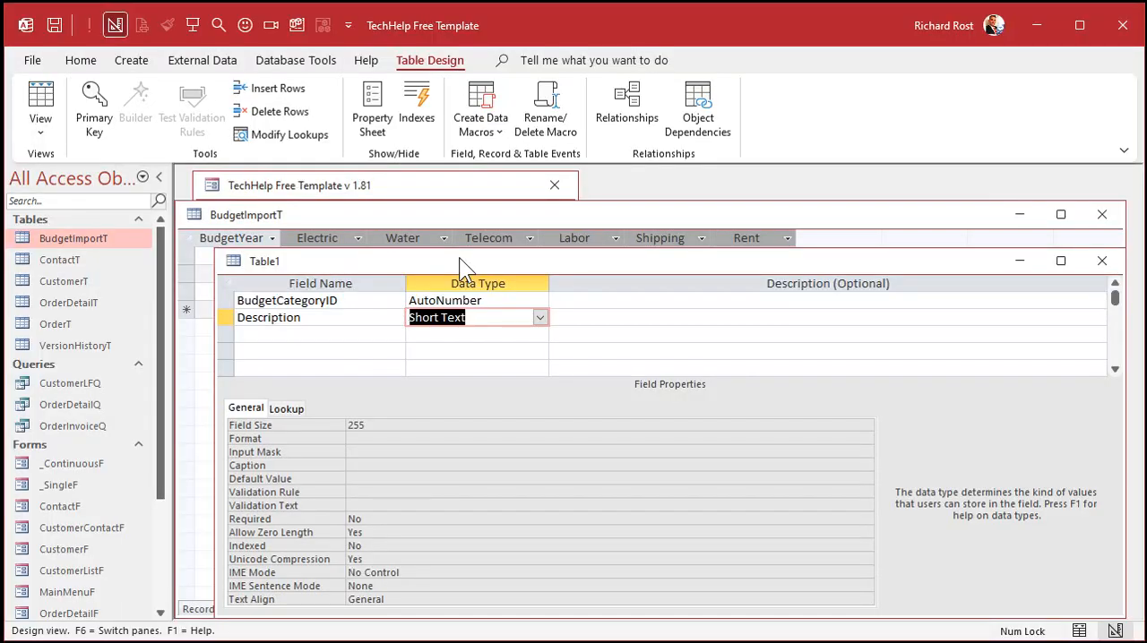
Step: Save the new table as BudgetCategoryT and let Access create its primary key
key("ctrl+s")
type("Budge")
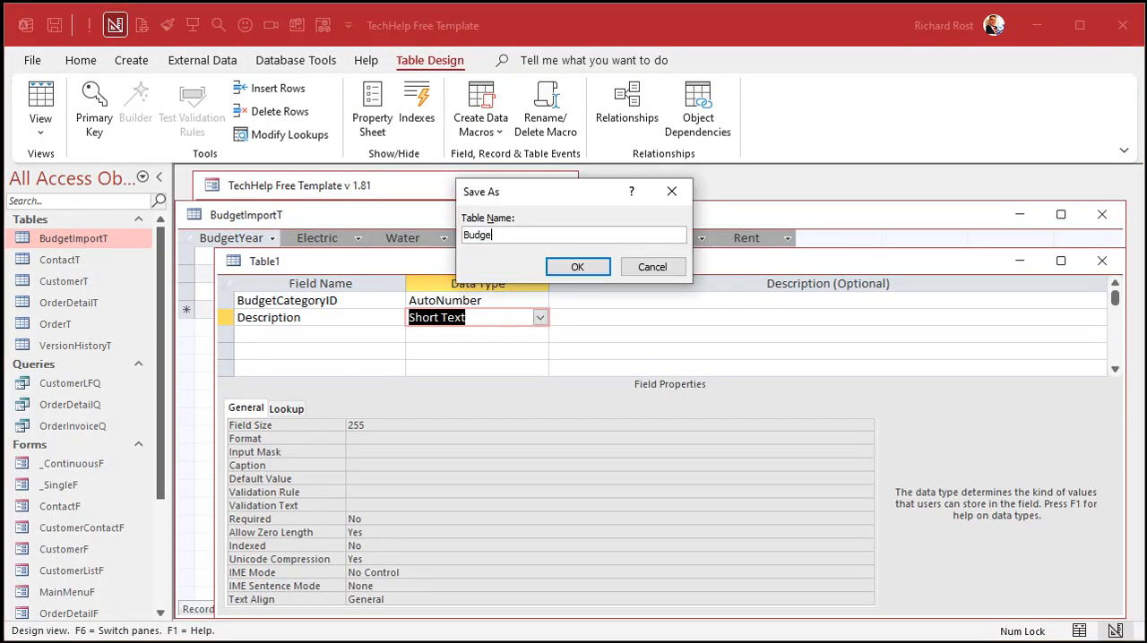
type("tCategoryT")
key("Return")
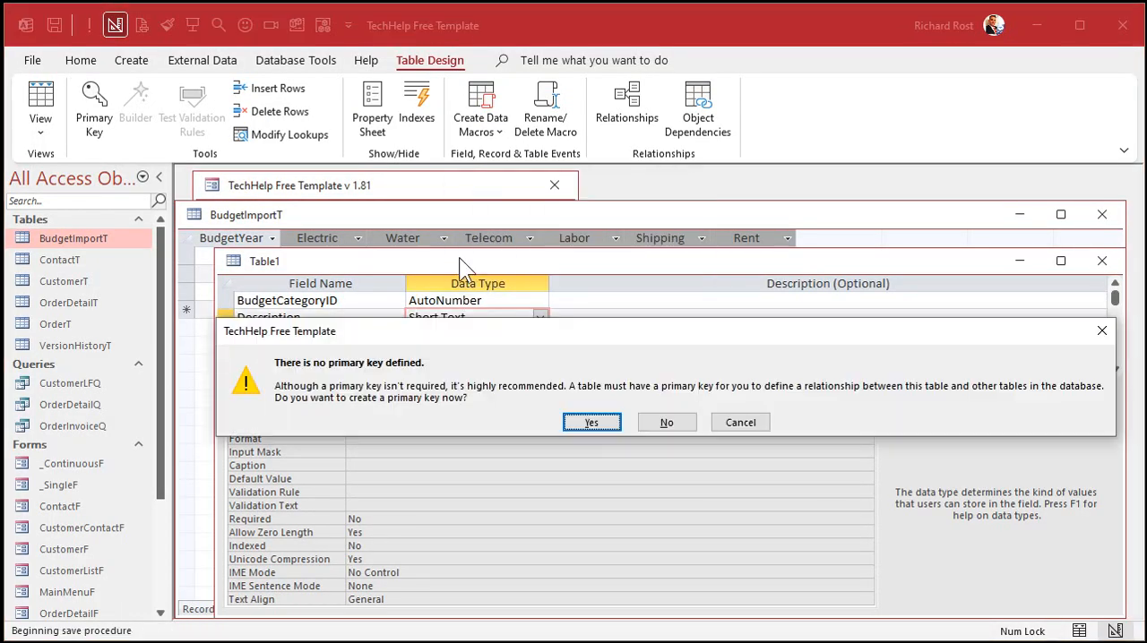
left_click(591, 422)
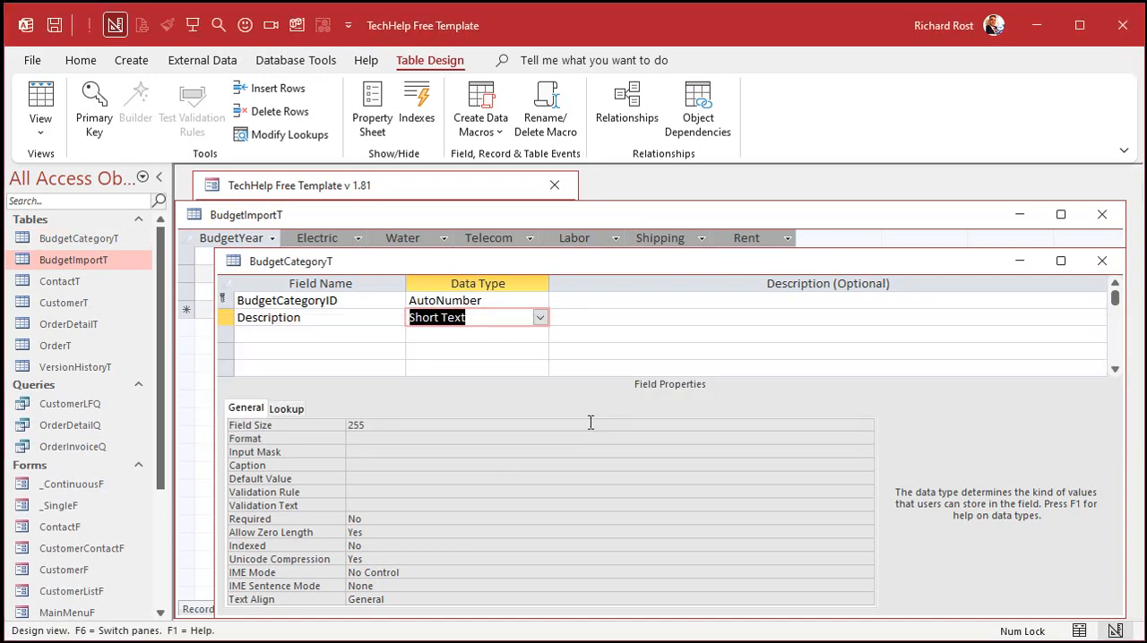
Step: Show BudgetCategoryT in Datasheet view and widen its Description column
left_click(41, 97)
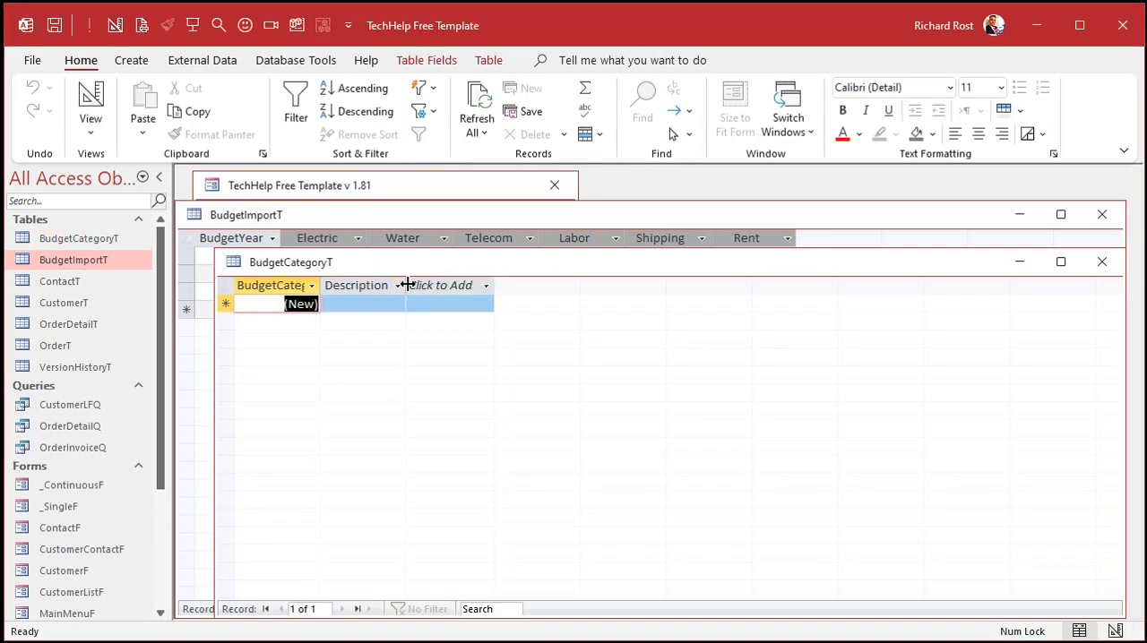
left_click_drag(405, 285, 444, 287)
left_click(480, 285)
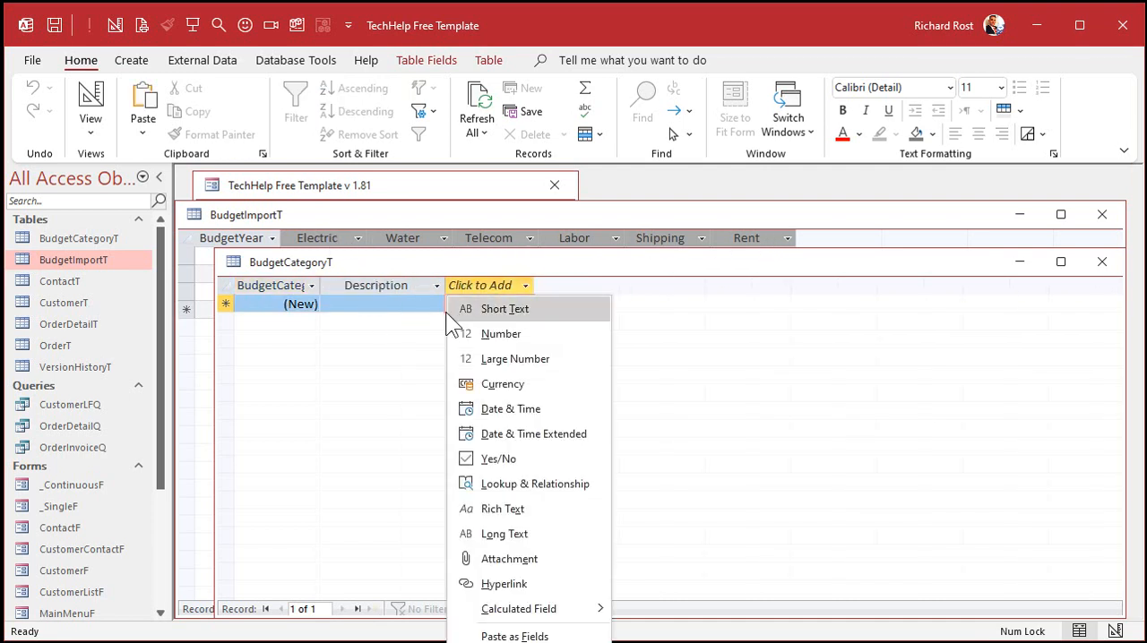
left_click(388, 320)
left_click(371, 304)
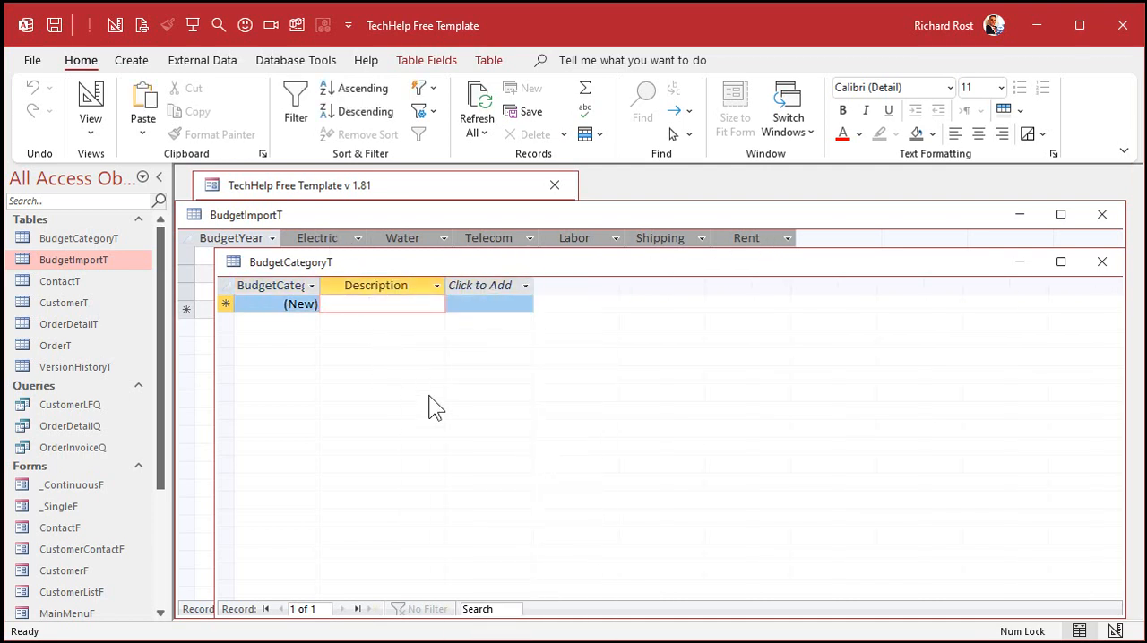
Step: Enter the category descriptions Electric, Water, Telecom, Labor, Shipping and Rent as records in BudgetCategoryT
type("Electric")
key("Down")
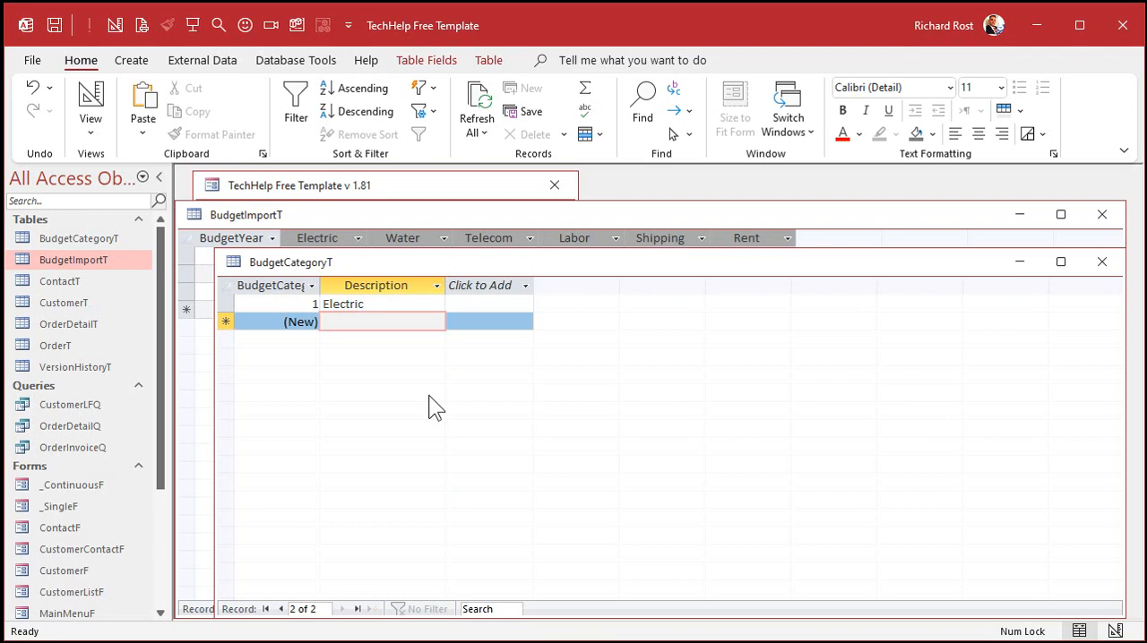
type("Water")
key("Down")
type("Telecom")
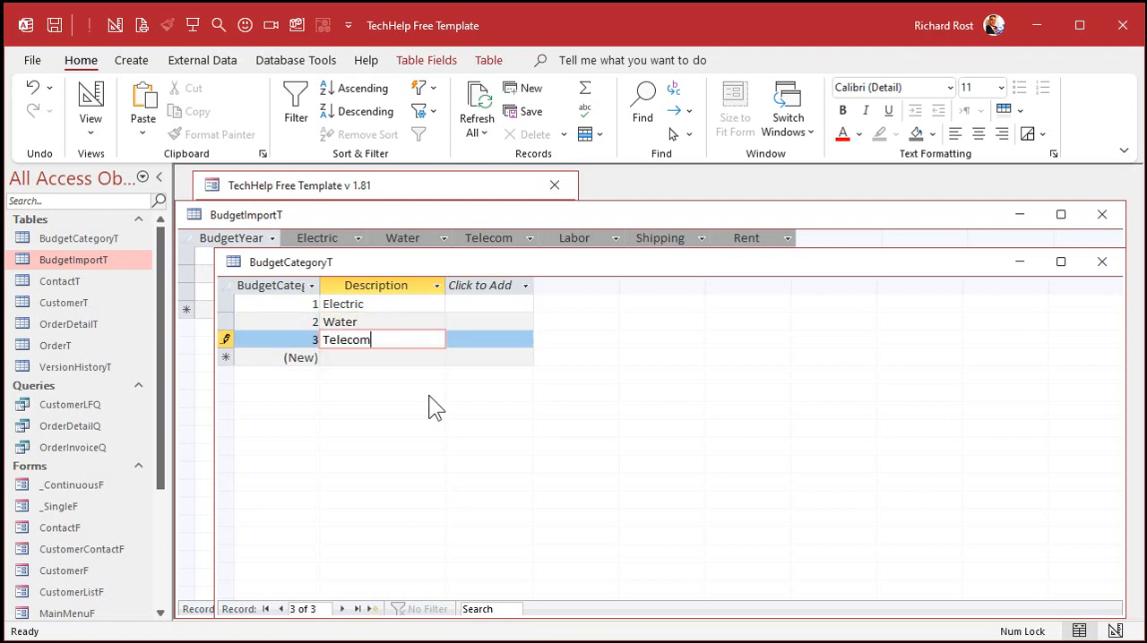
key("Down")
type("Labor")
key("Down")
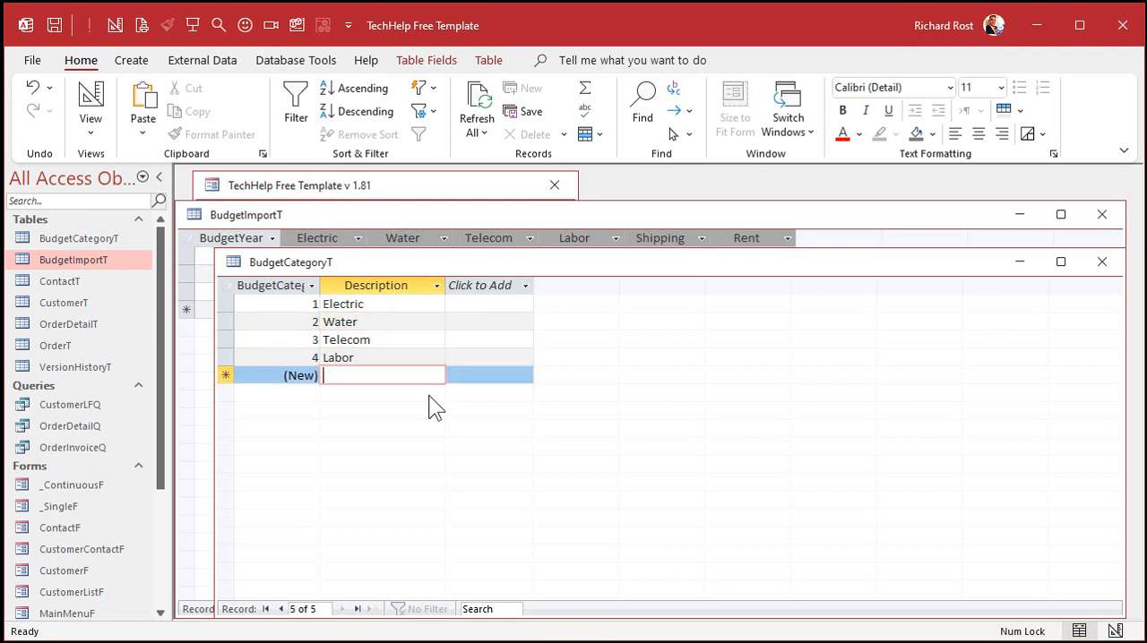
type("Shipping")
key("Down")
type("Rent")
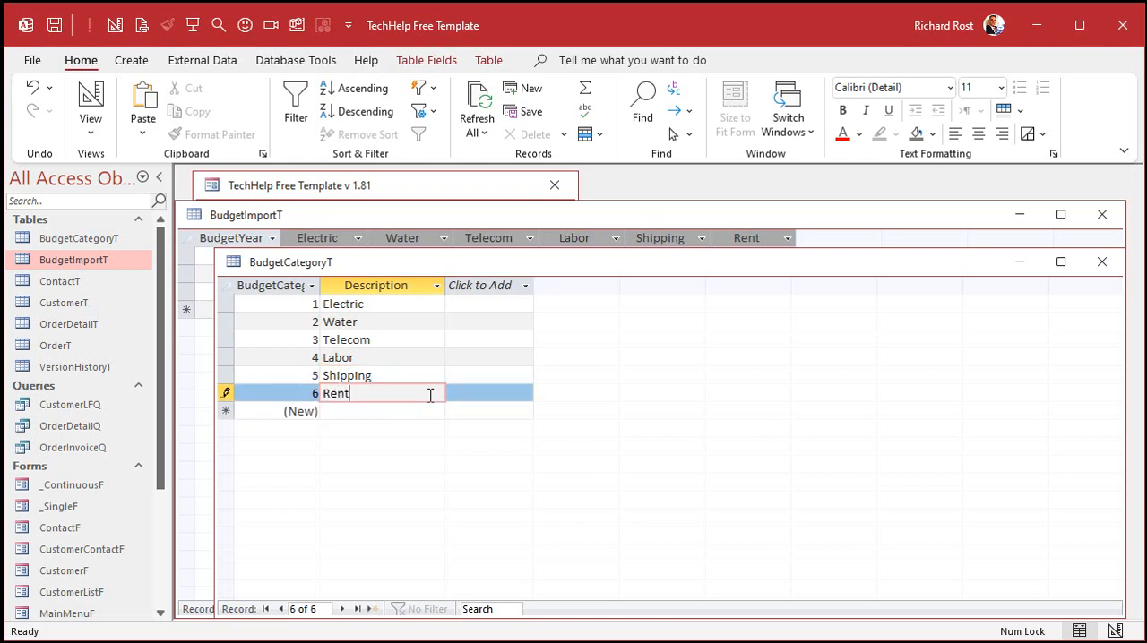
key("Tab")
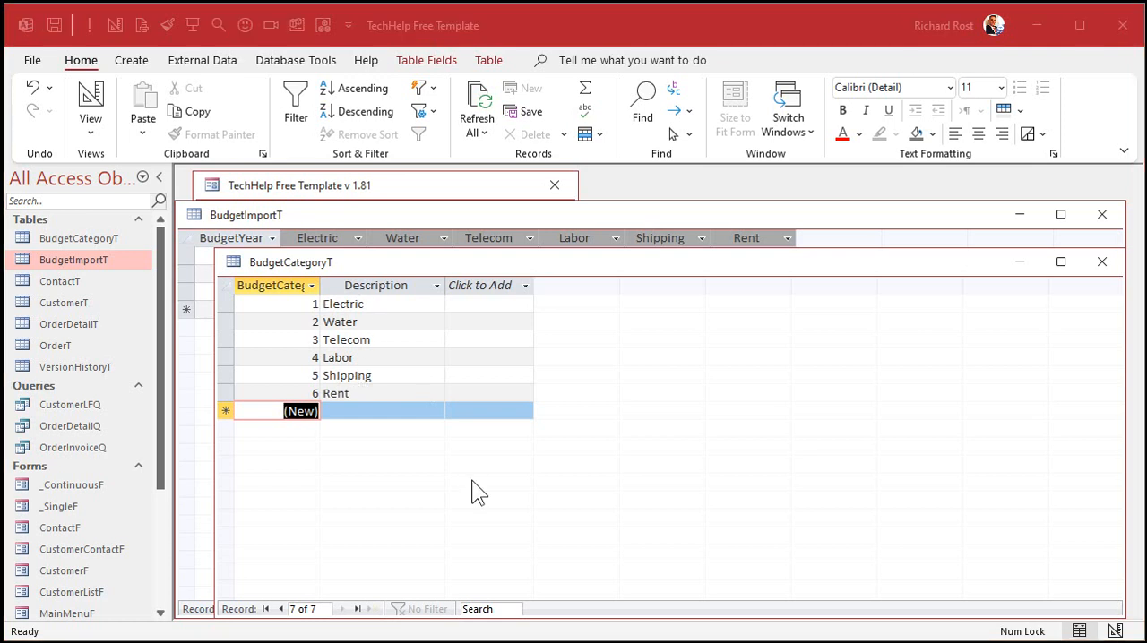
Step: Shrink and reposition the BudgetCategoryT and BudgetImportT windows so both datasheets sit side by side along the bottom of the workspace
left_click_drag(224, 258, 893, 411)
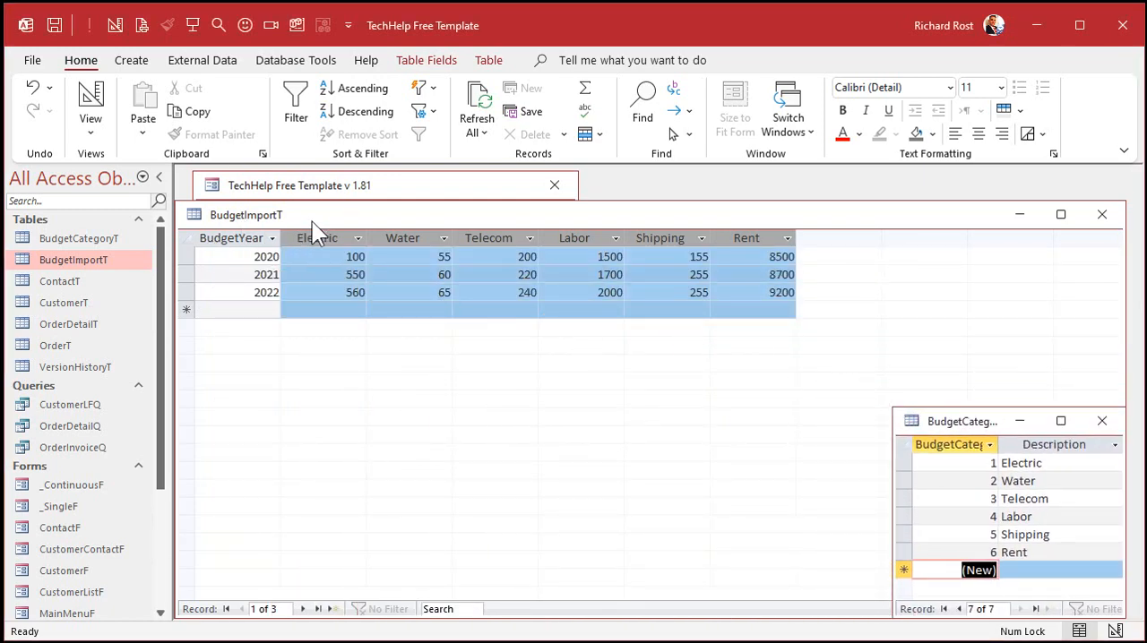
left_click(231, 259)
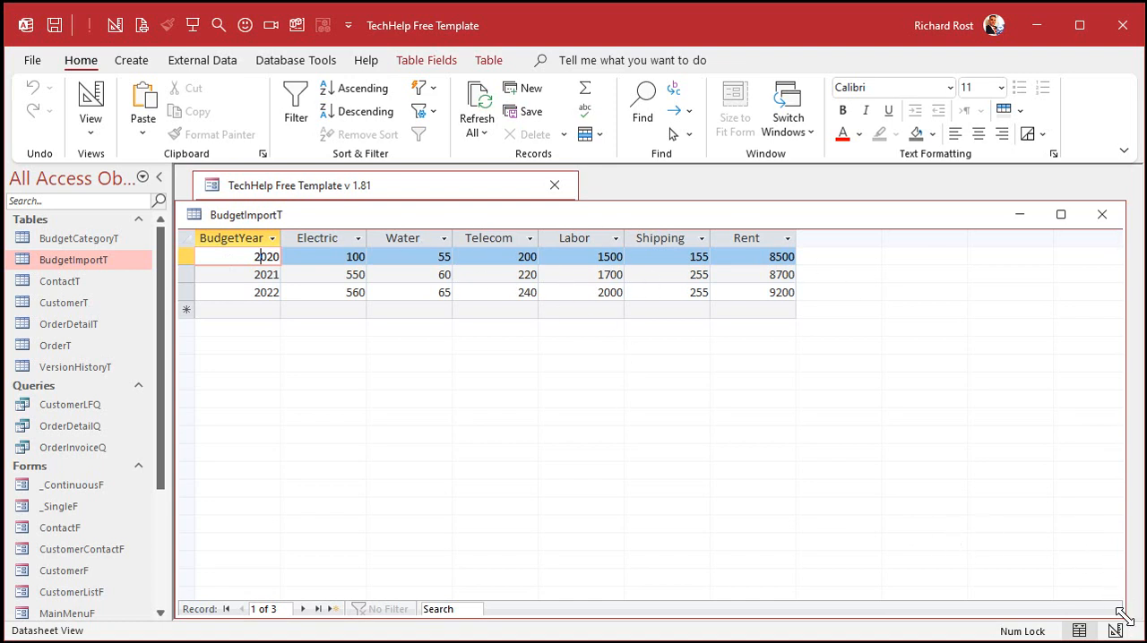
left_click_drag(1122, 618, 826, 354)
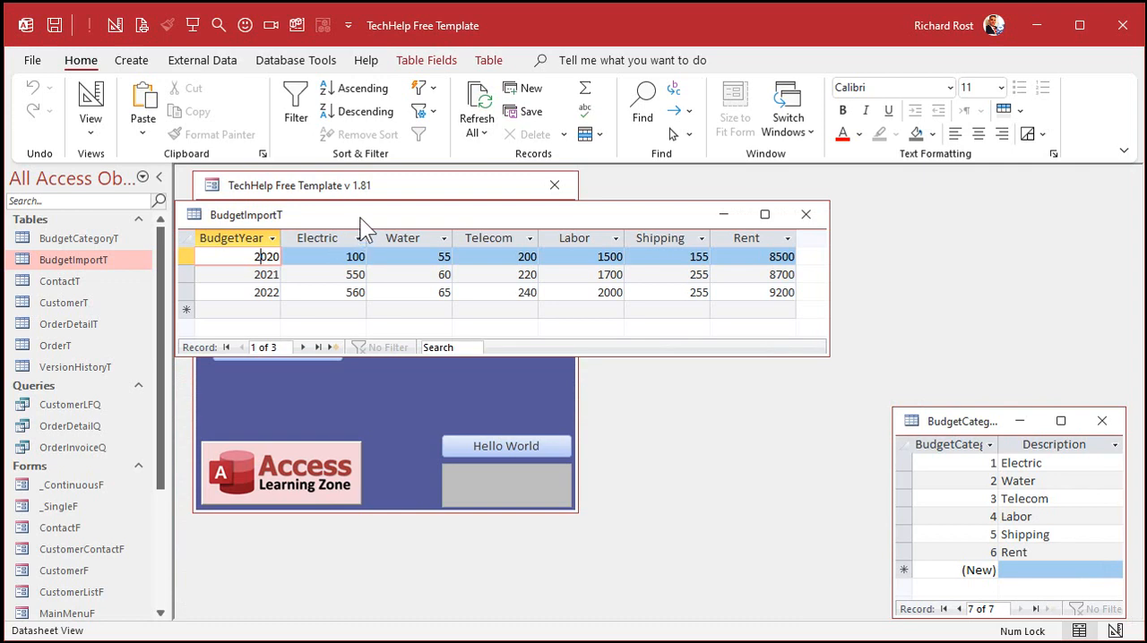
left_click_drag(363, 224, 383, 477)
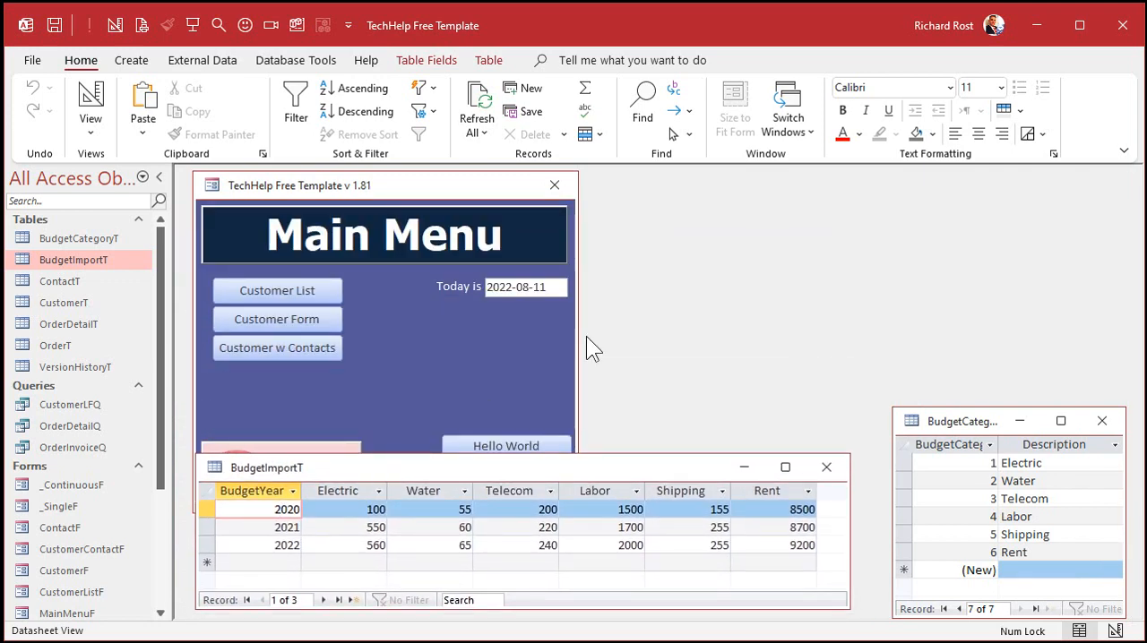
Step: Start another new table in Design view and add an AutoNumber field named BudgetID
left_click(137, 62)
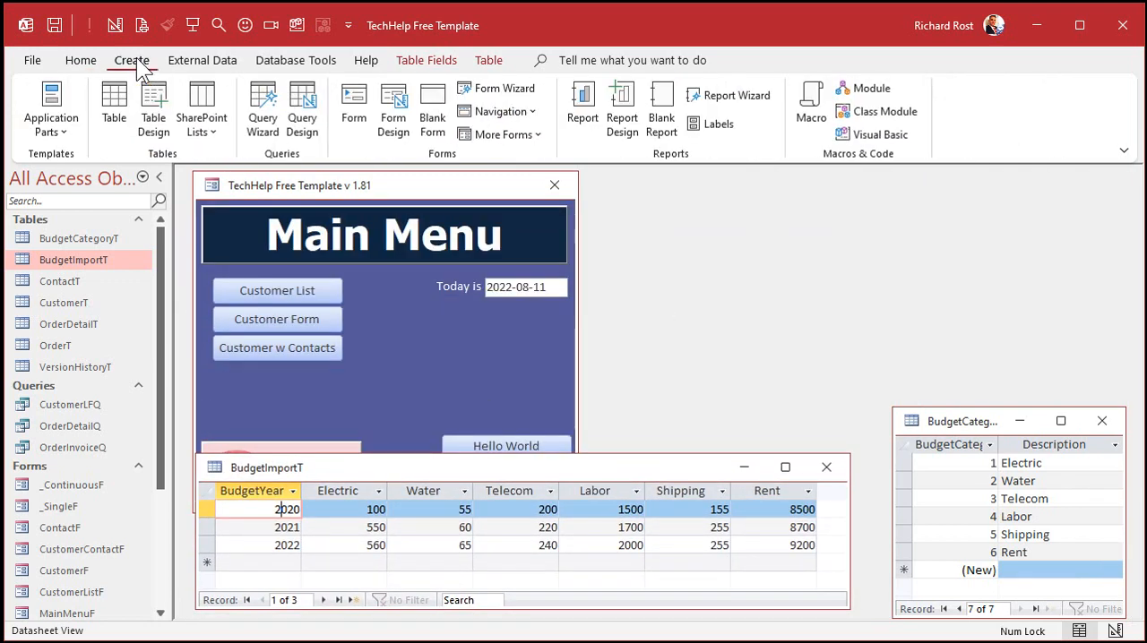
left_click(153, 112)
left_click_drag(385, 306, 333, 192)
type("Bu")
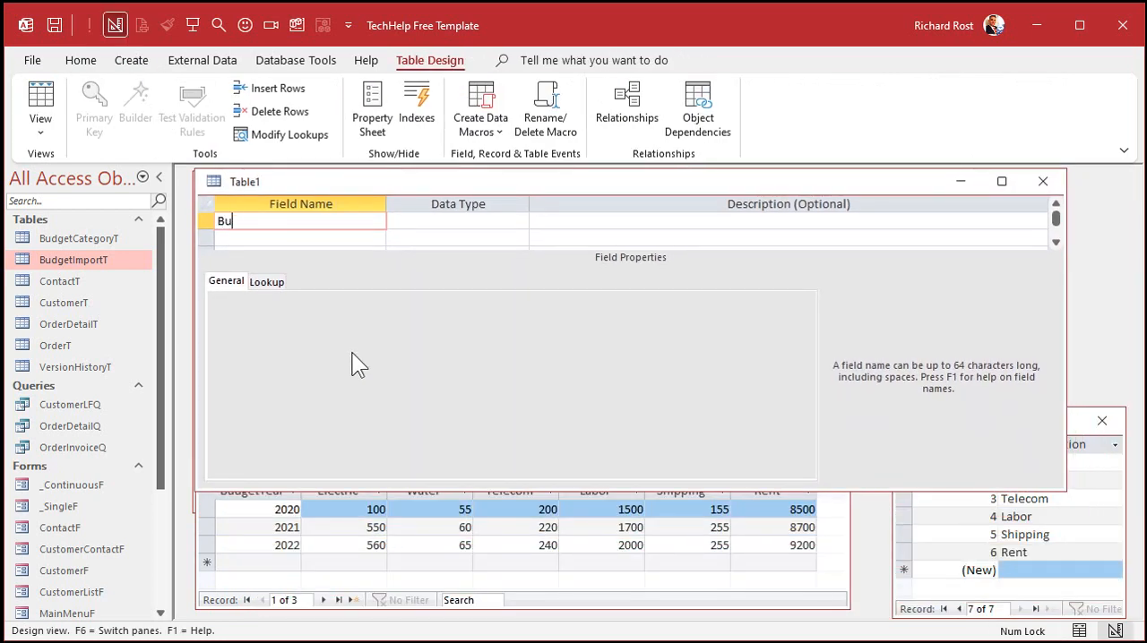
type("dgetID")
key("Tab")
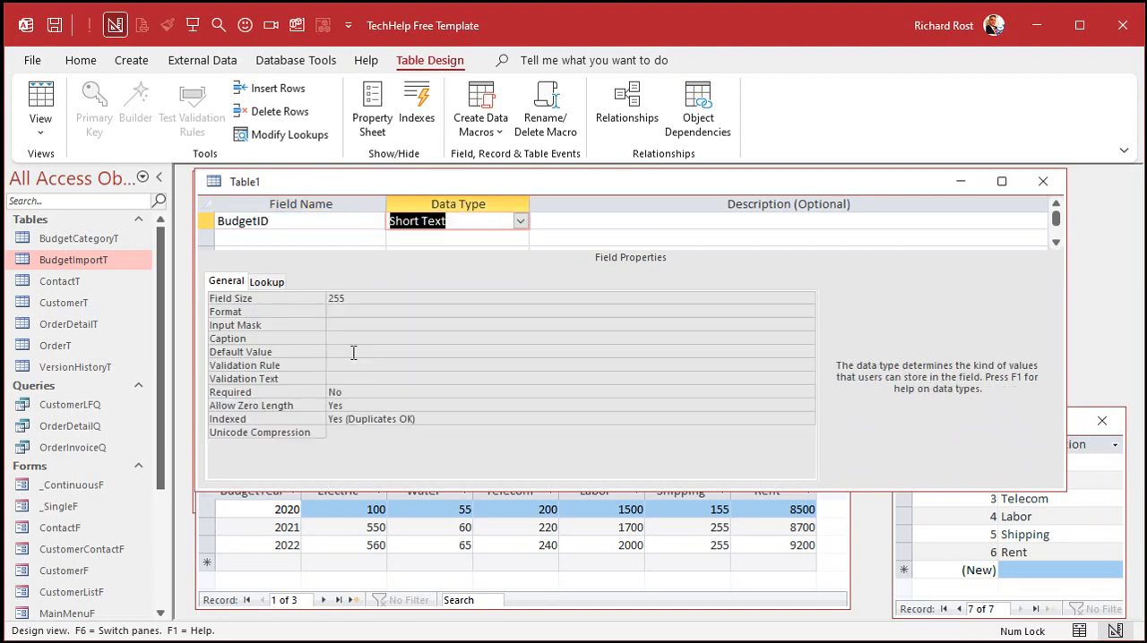
type("a")
key("Tab")
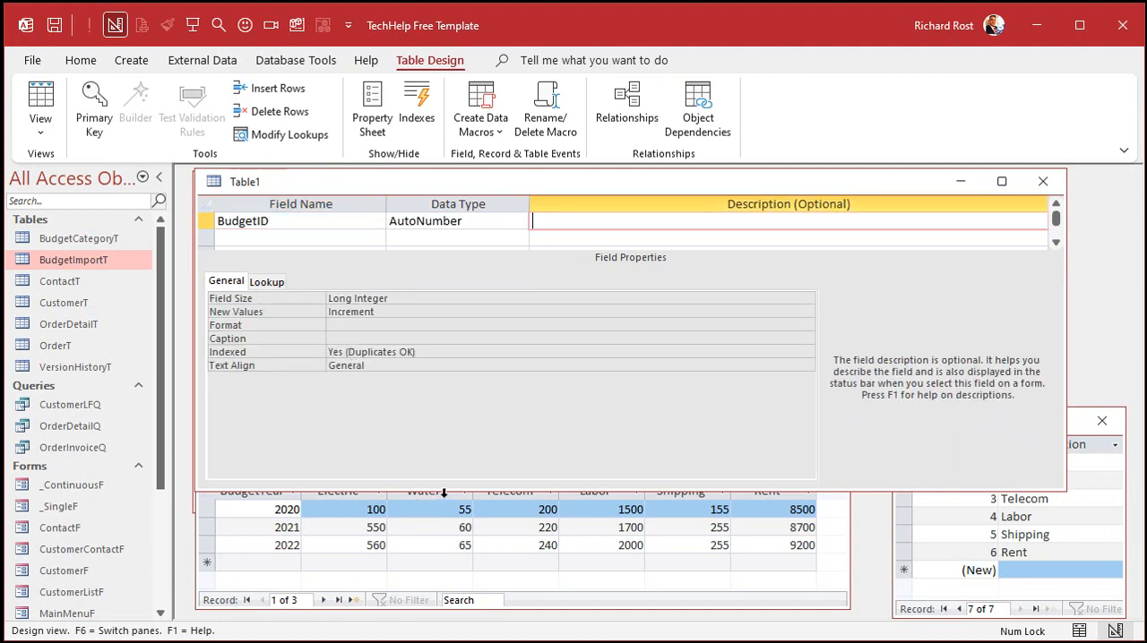
Step: Enlarge the new table's design window and add a BudgetCategoryID field with the Number data type
left_click_drag(443, 491, 440, 586)
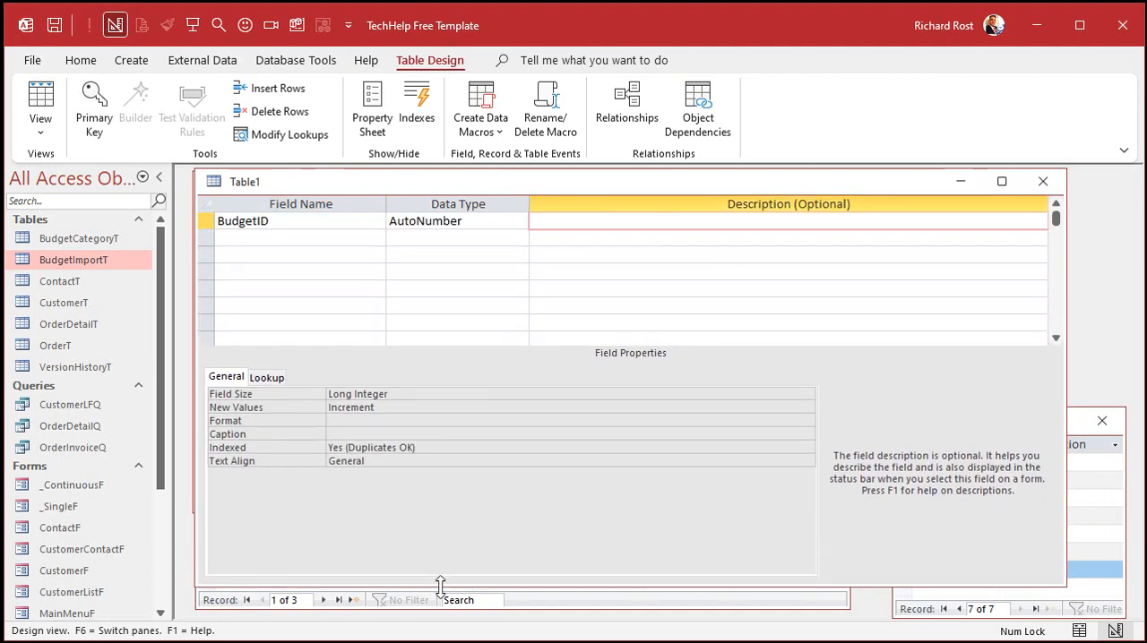
left_click(272, 238)
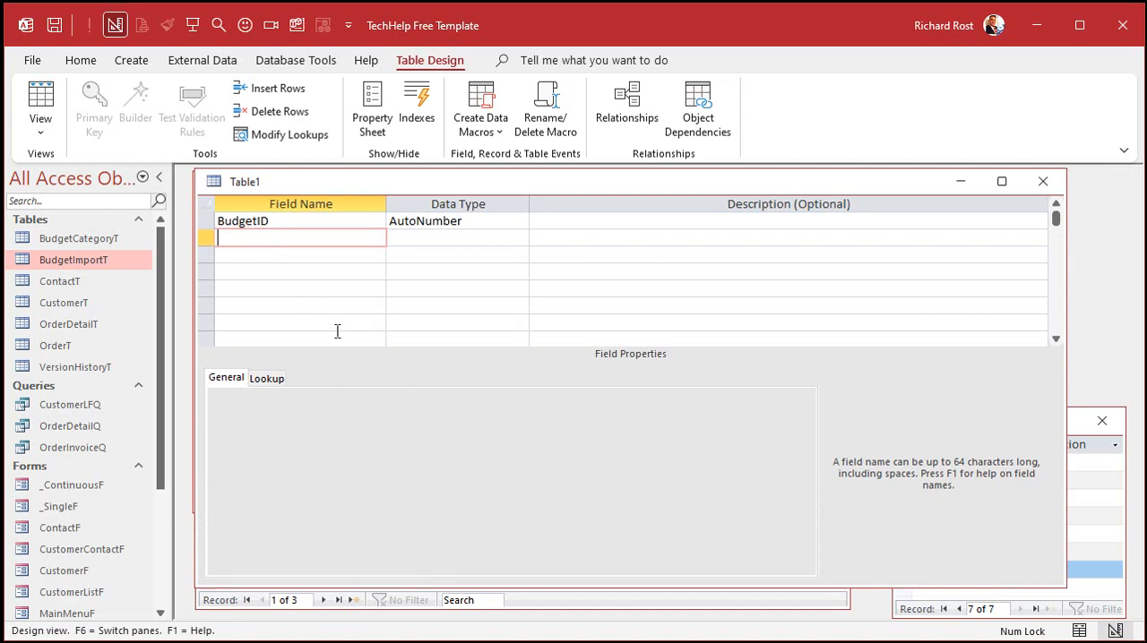
type("BudgetCategoryID")
key("Tab")
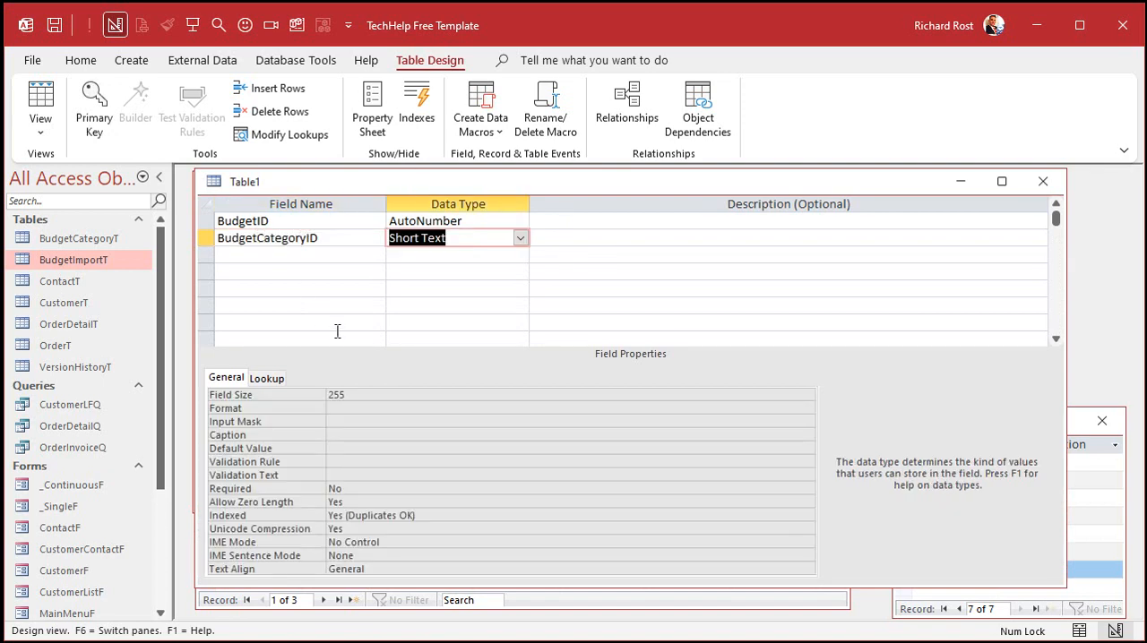
left_click(1078, 535)
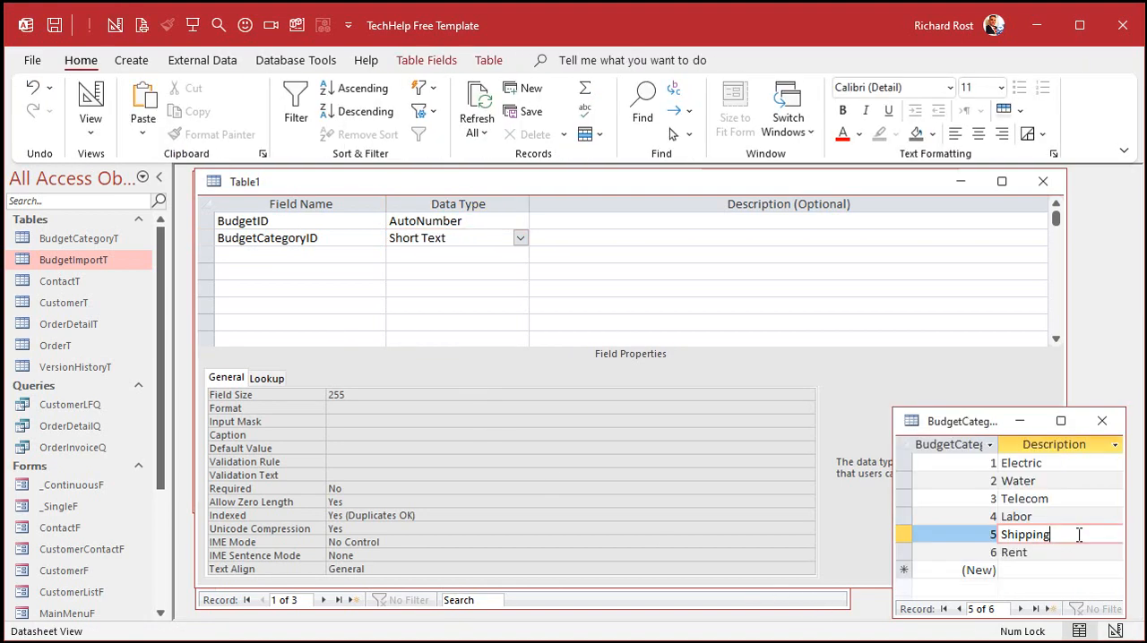
left_click(520, 238)
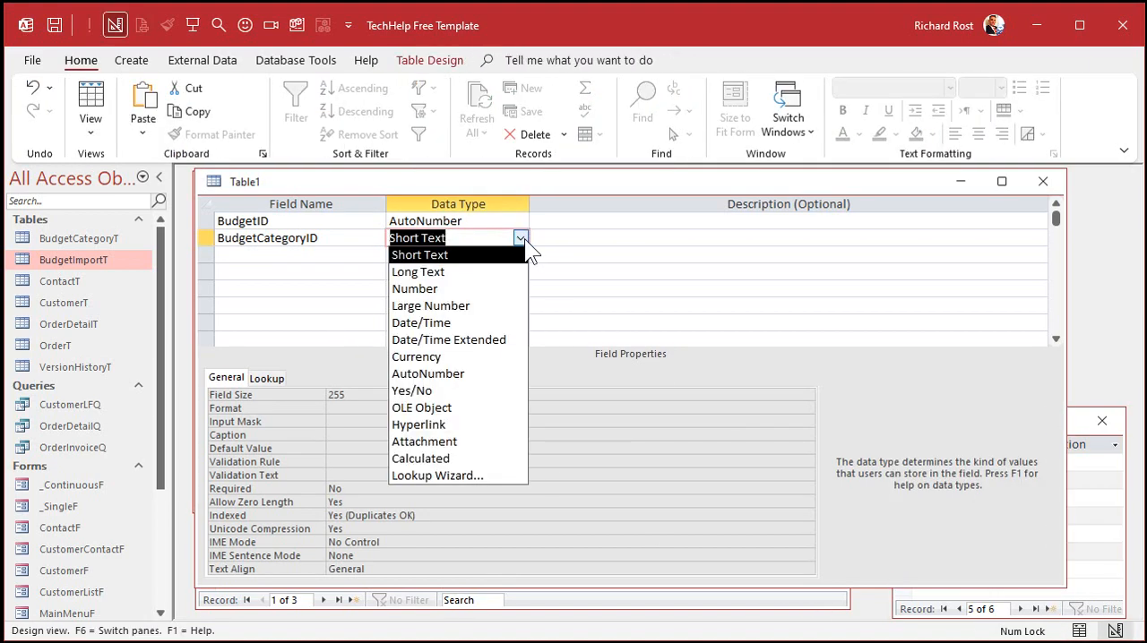
left_click(478, 289)
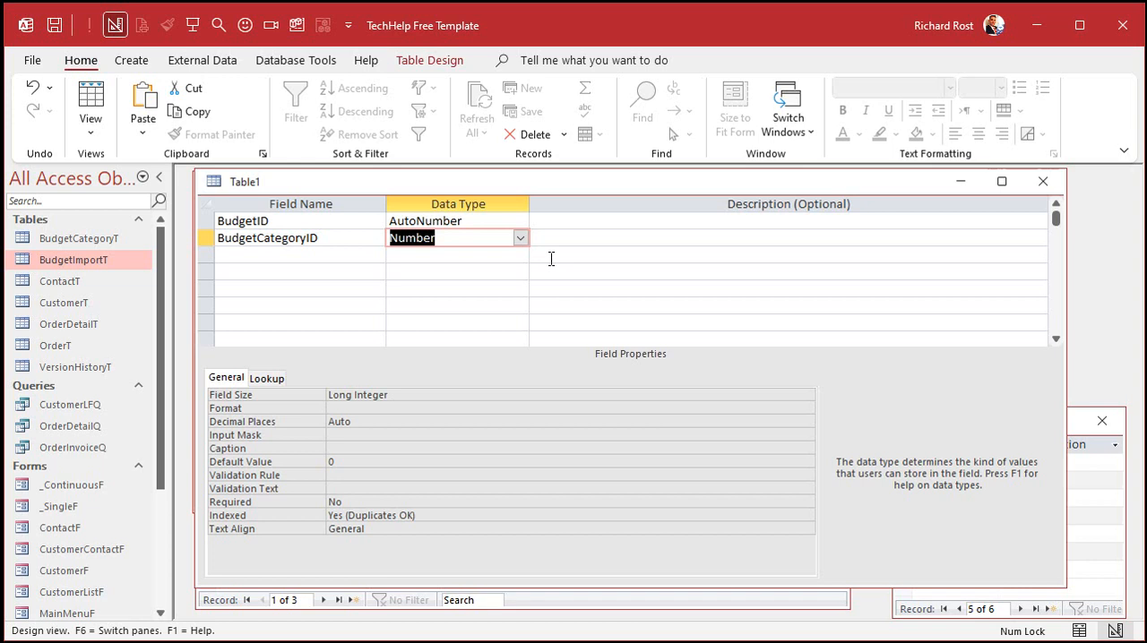
key("Tab")
key("Tab")
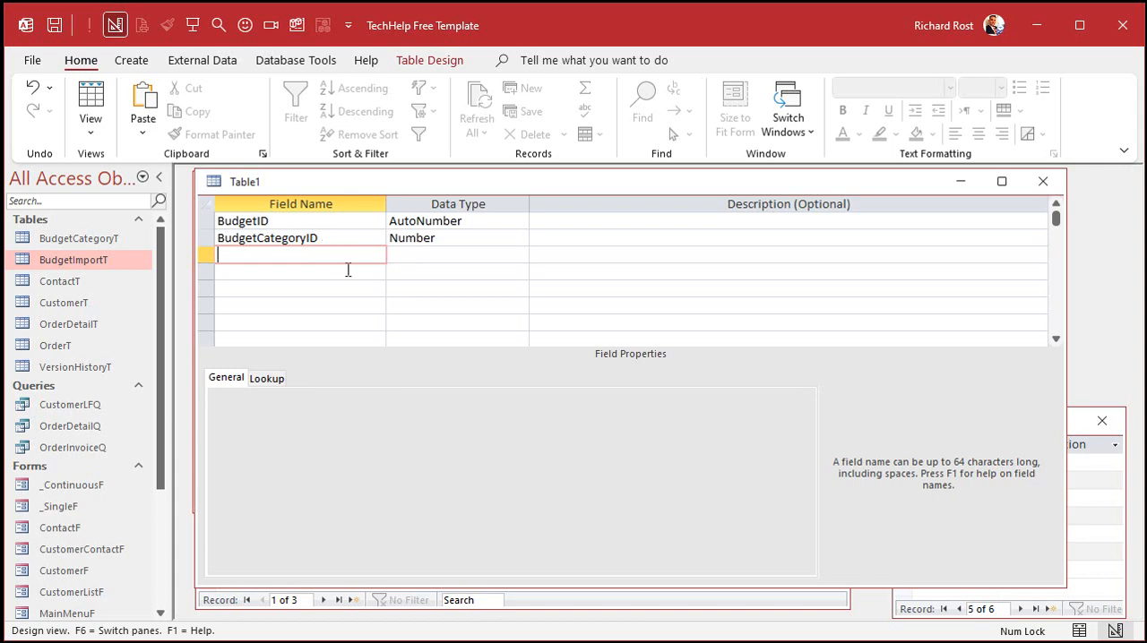
Step: Add a BudgetYear field as Number and an Amount field as Currency to the new table
type("BudgetYear")
key("Tab")
type("n")
key("Tab")
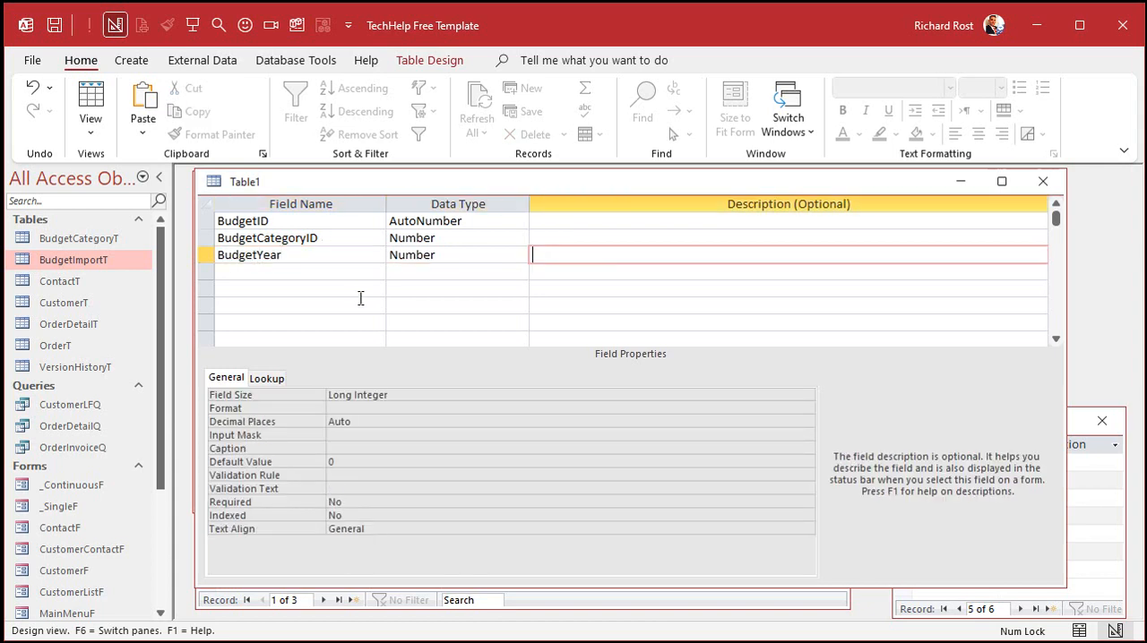
key("Tab")
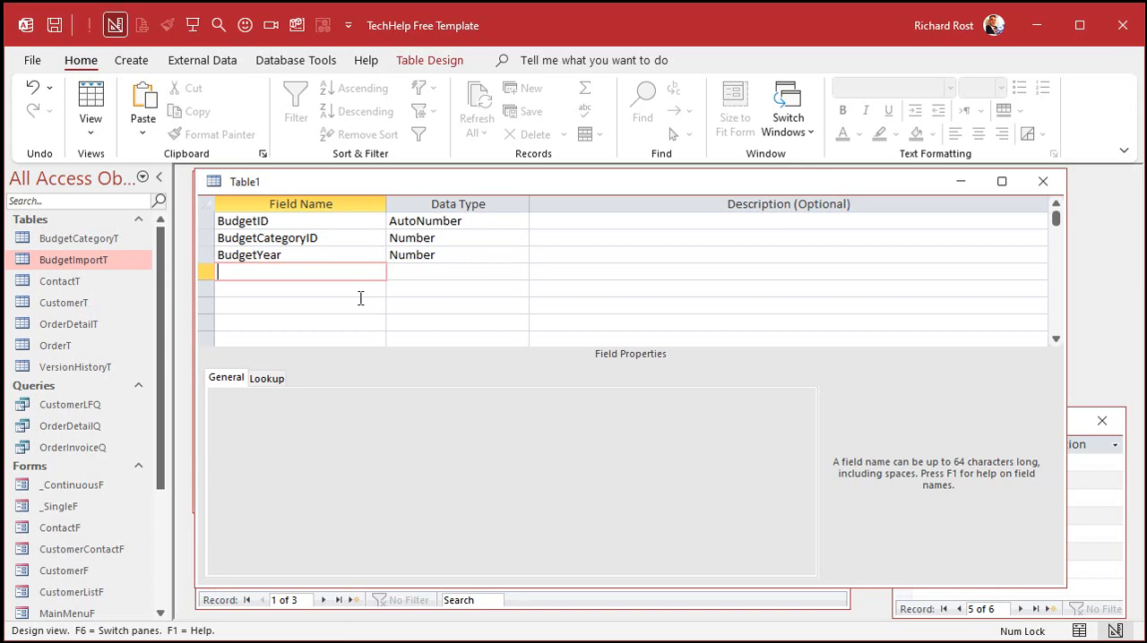
type("Amount")
key("Tab")
type("c")
key("Return")
key("Return")
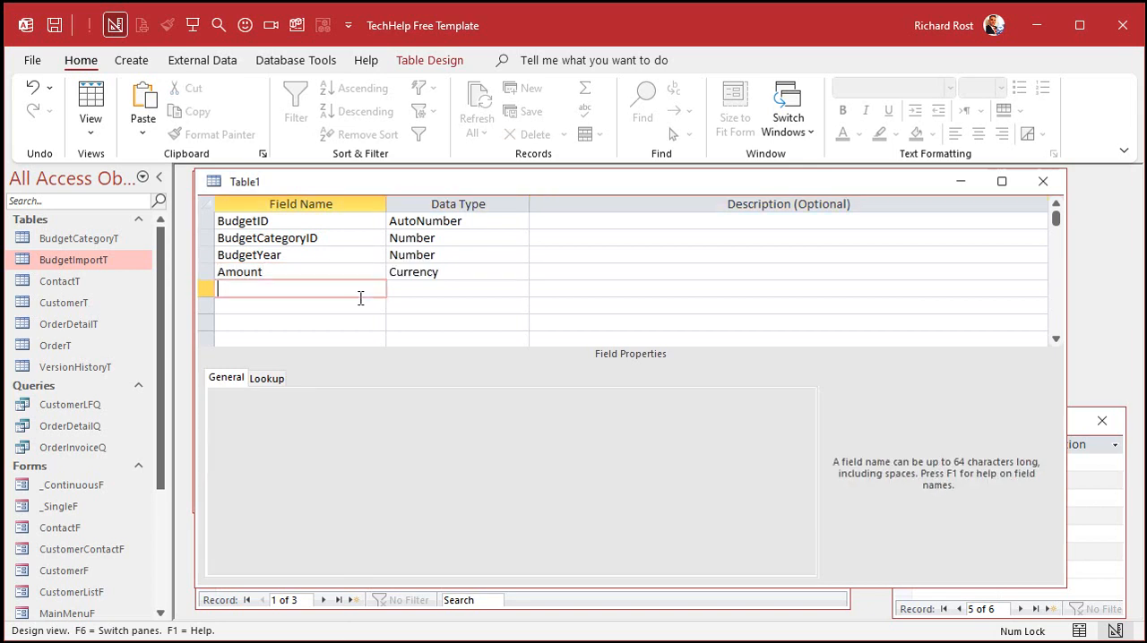
Step: Save the new table as BudgetT and let a primary key be created
key("ctrl+s")
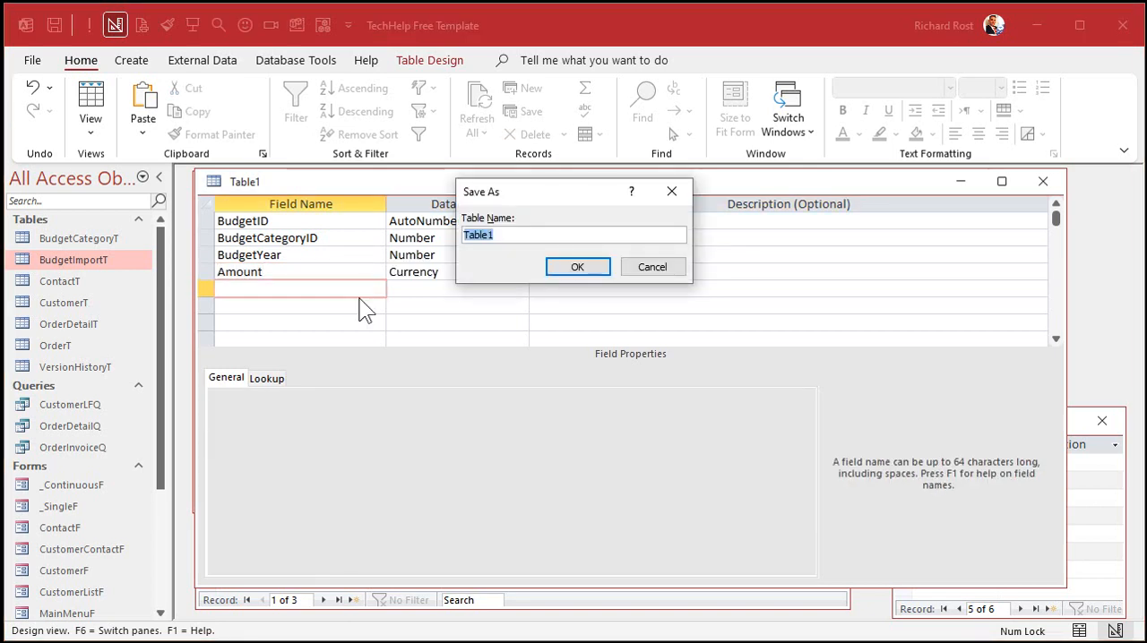
type("BudgetT")
key("Return")
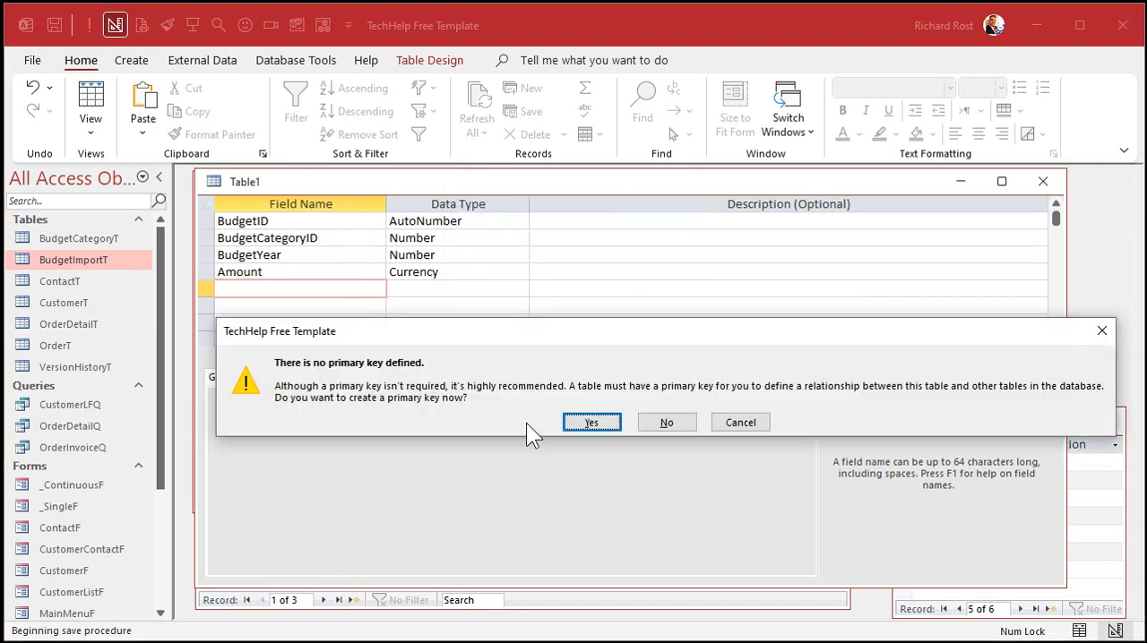
left_click(592, 421)
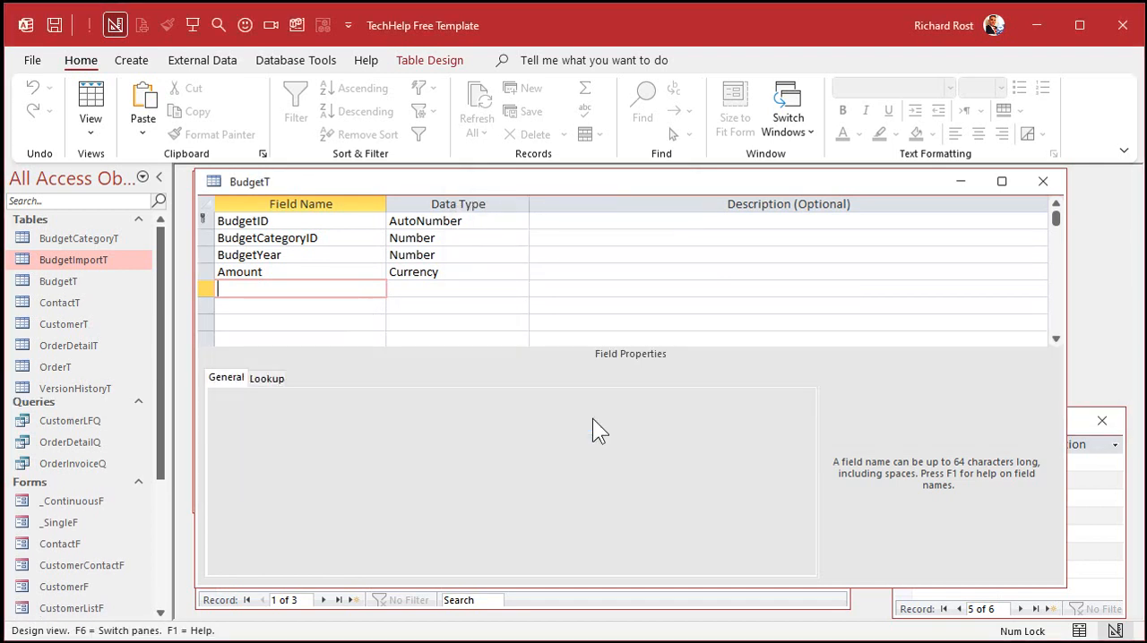
Step: Show BudgetT in Datasheet view, widen its BudgetCategoryID column and shorten the window to uncover the BudgetImportT datasheet
left_click(90, 100)
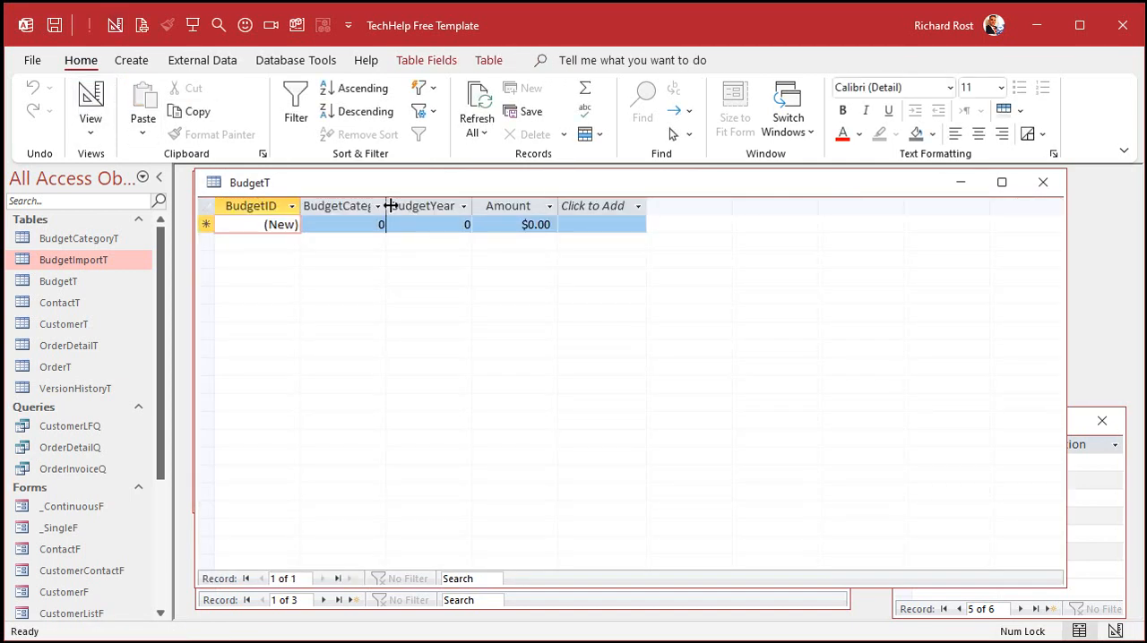
left_click_drag(386, 207, 418, 206)
double_click(418, 206)
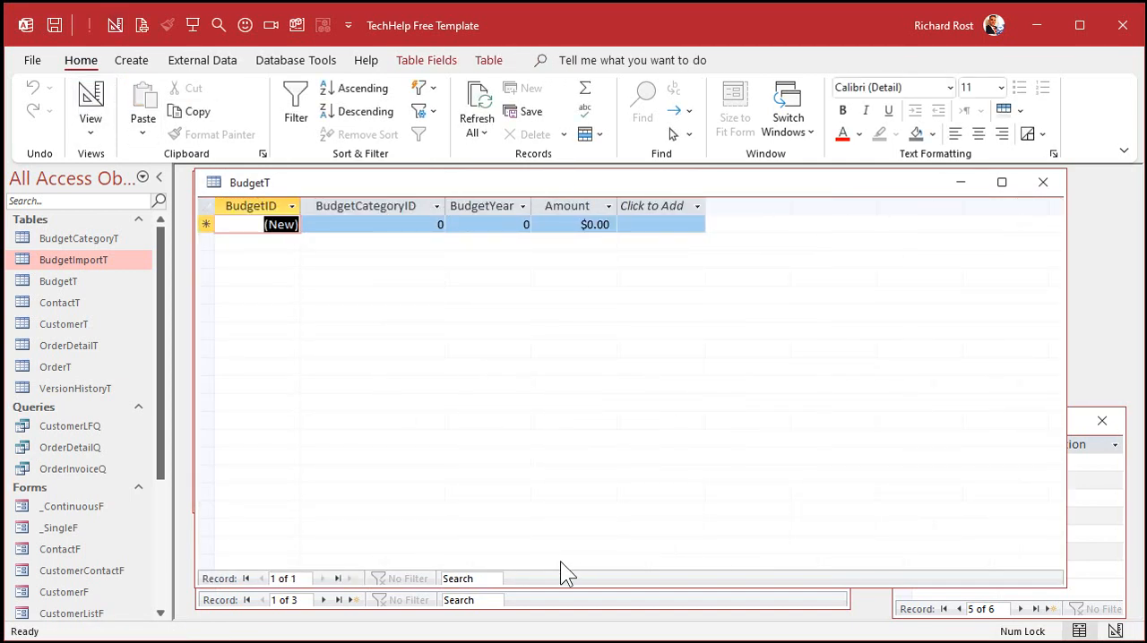
left_click_drag(560, 585, 584, 427)
Step: Enter the 2020 Electric budget in BudgetT with BudgetCategoryID 1, BudgetYear 2020 and Amount 100
left_click(351, 508)
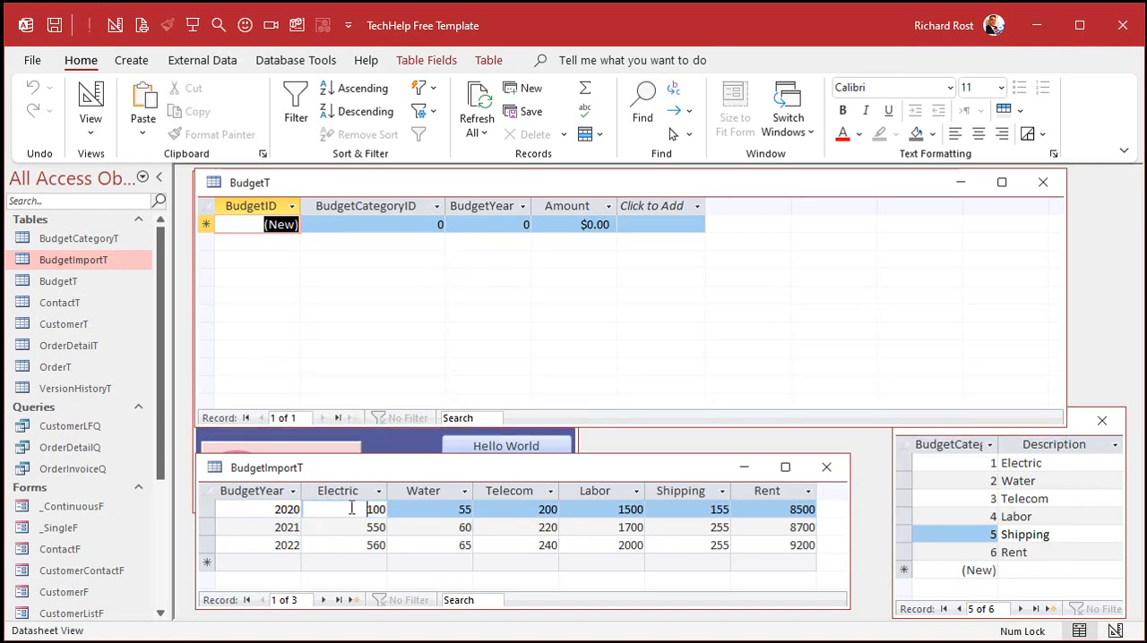
left_click(405, 226)
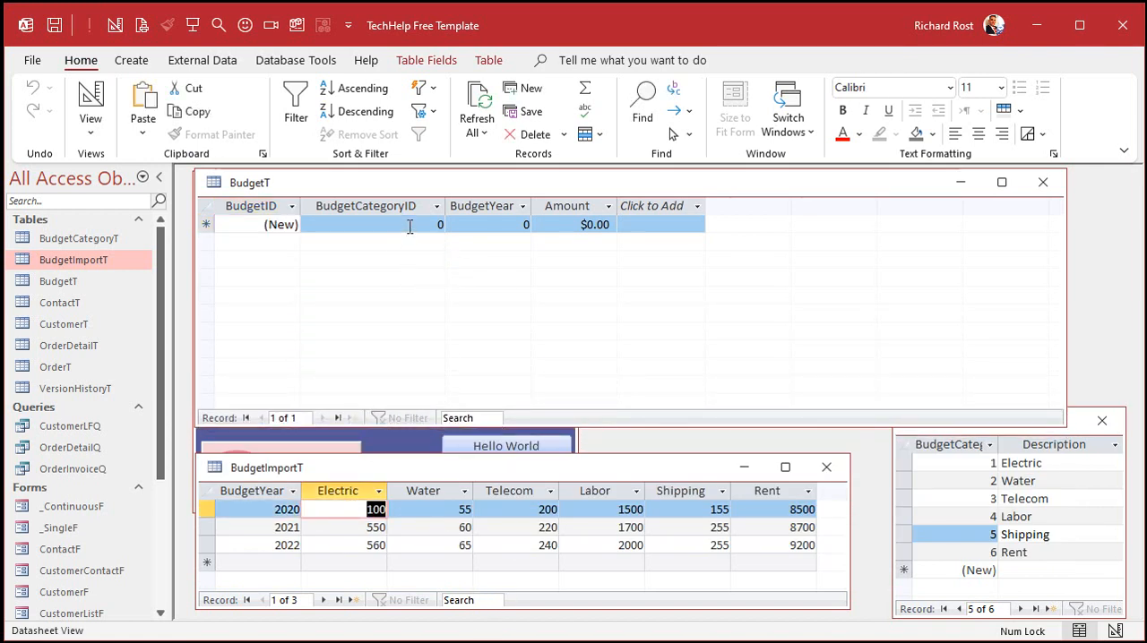
type("1")
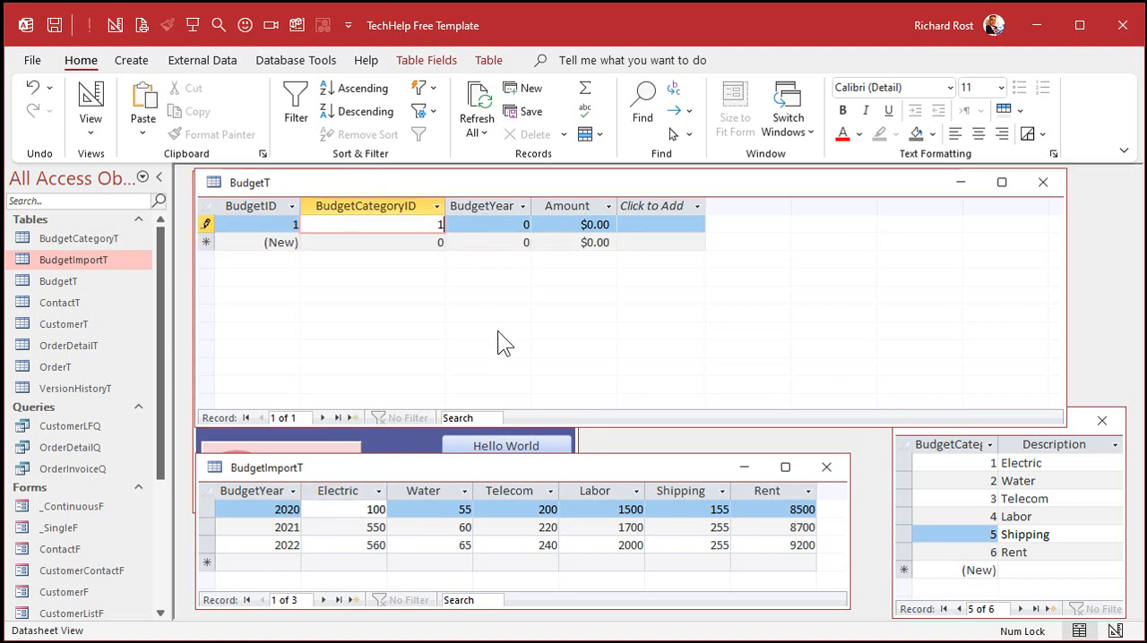
key("Tab")
type("2020")
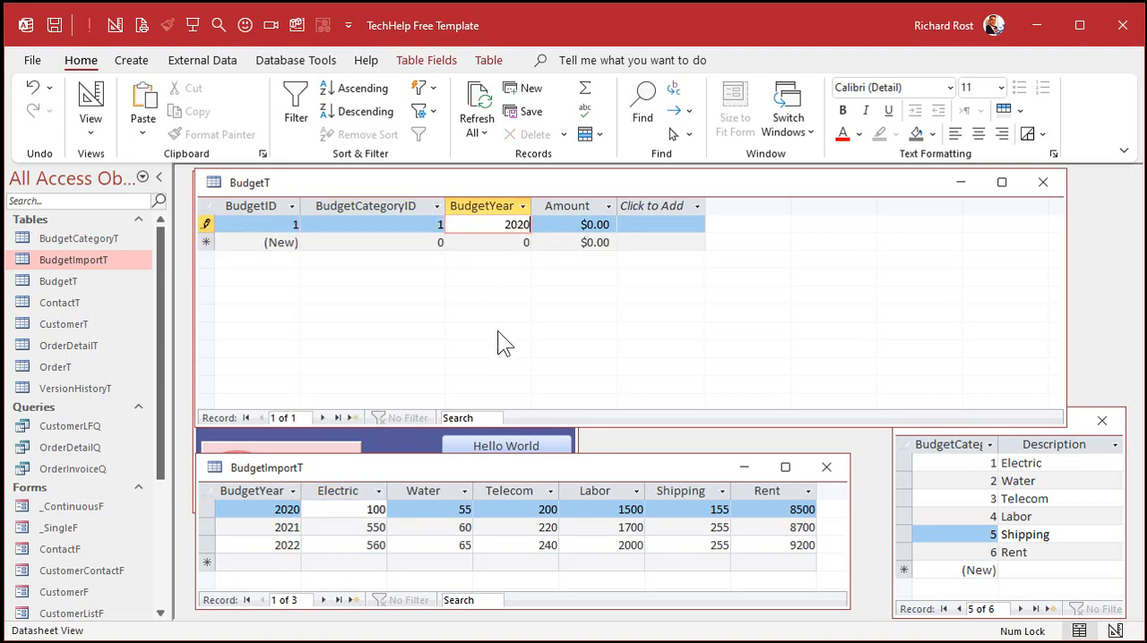
key("Tab")
type("100")
key("Tab")
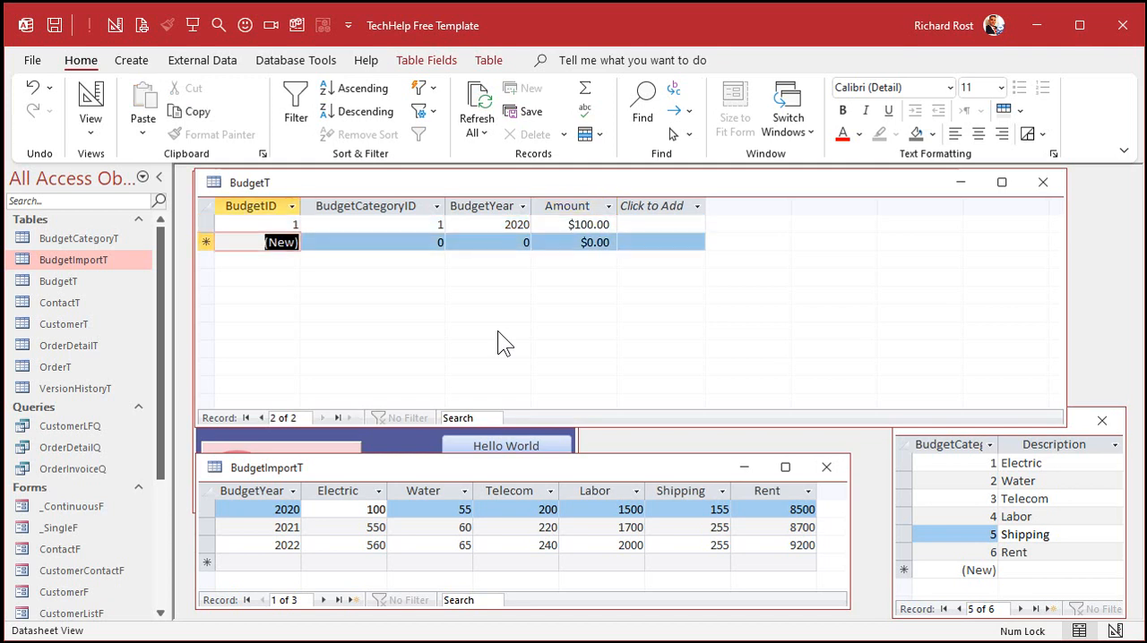
Step: Enter the 2020 Water budget in BudgetT with BudgetCategoryID 2, BudgetYear 2020 and Amount 55
key("Tab")
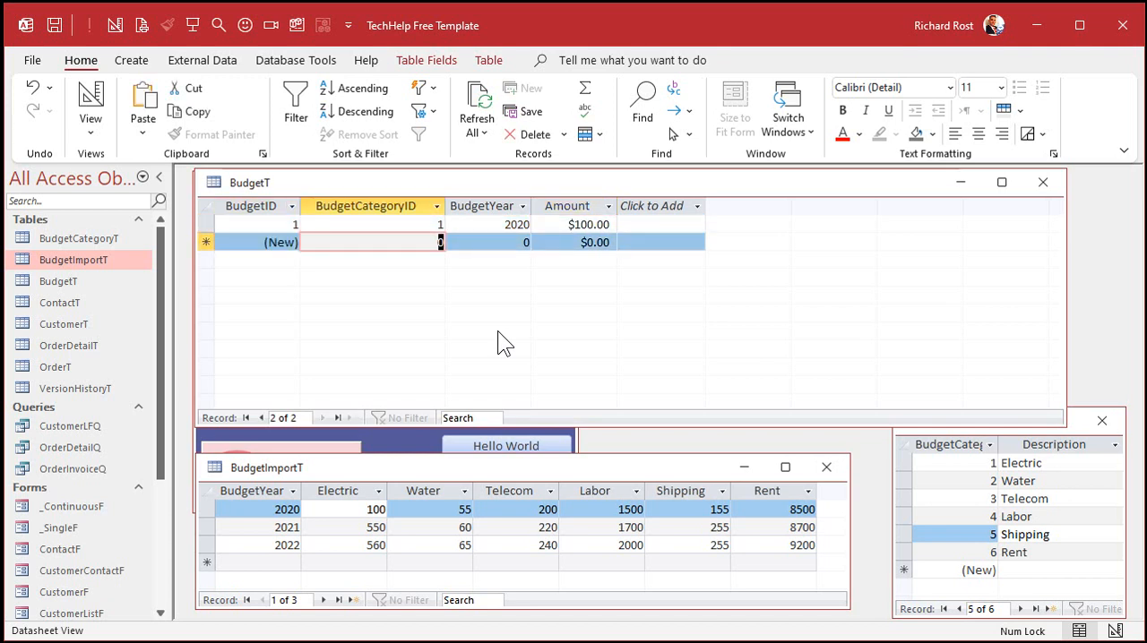
left_click(448, 510)
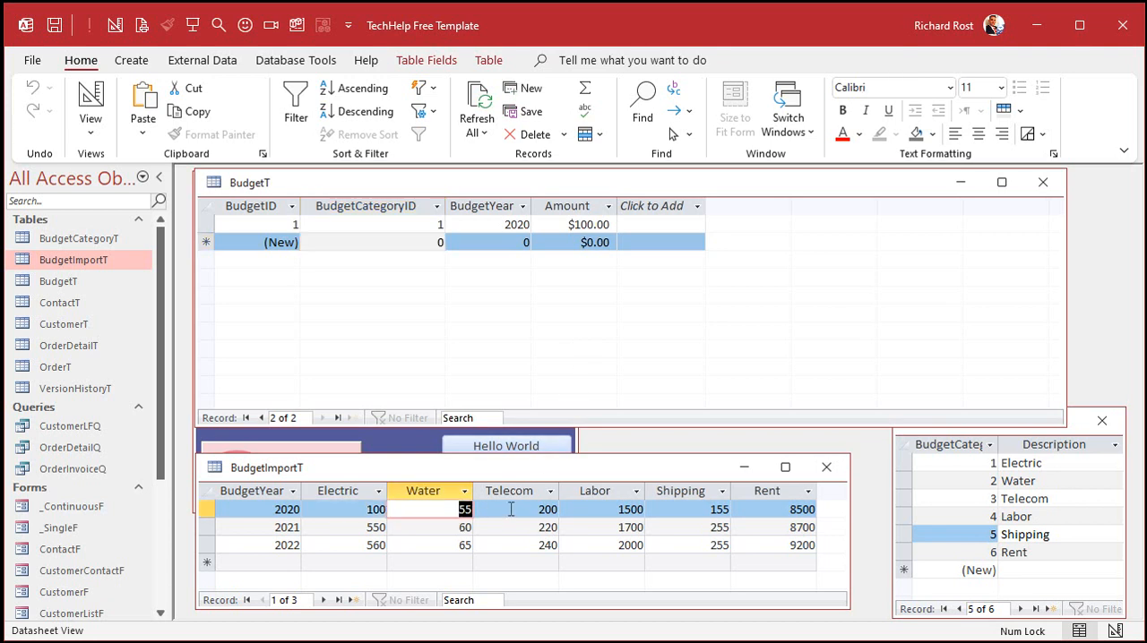
left_click(487, 253)
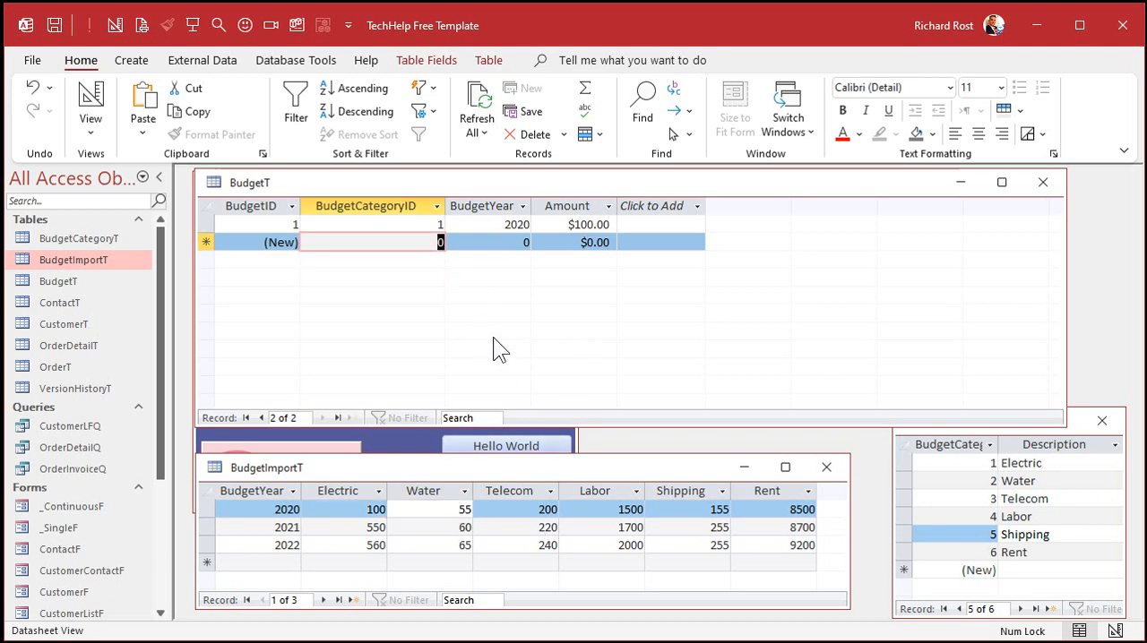
type("2")
key("Tab")
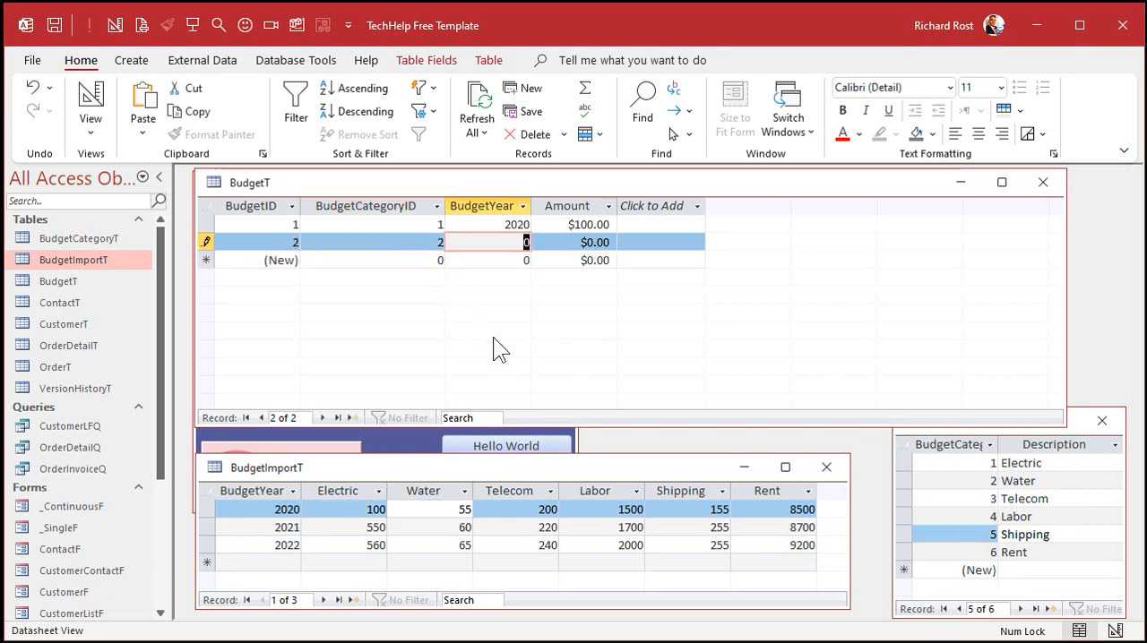
type("2020")
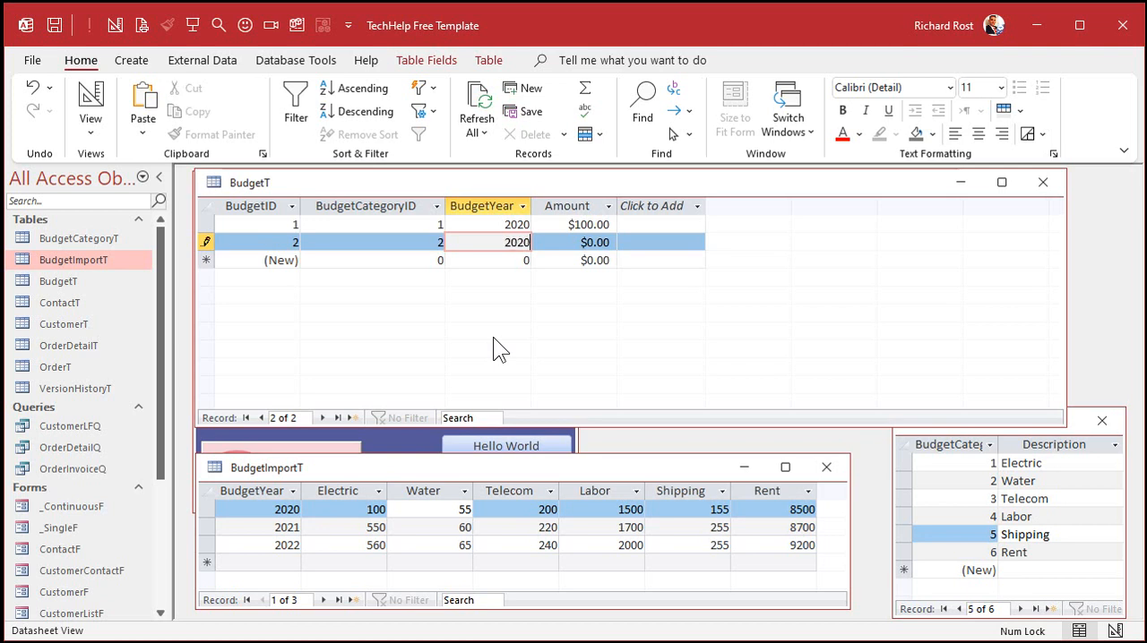
key("Tab")
type("55")
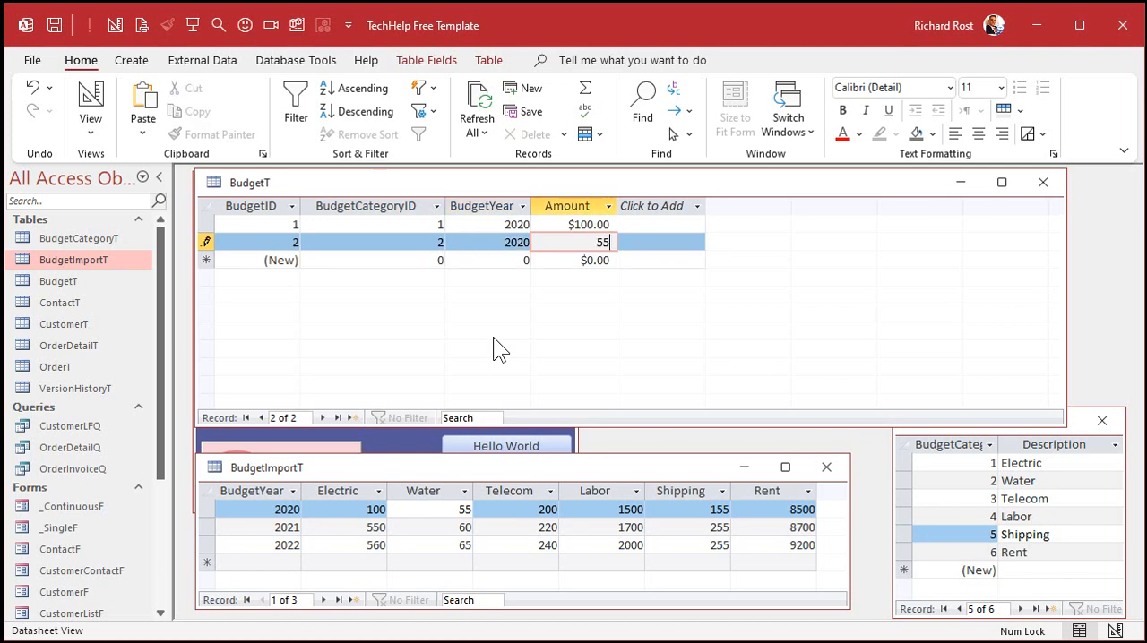
key("Tab")
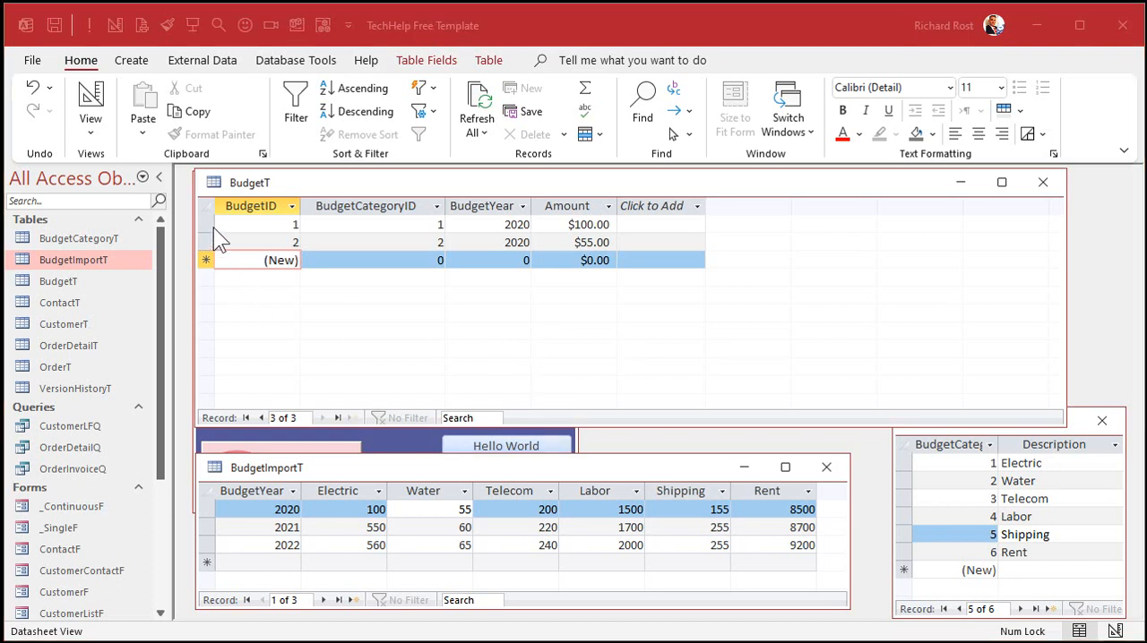
Step: Delete the two manually entered sample records from BudgetT
left_click_drag(208, 225, 205, 259)
key("Delete")
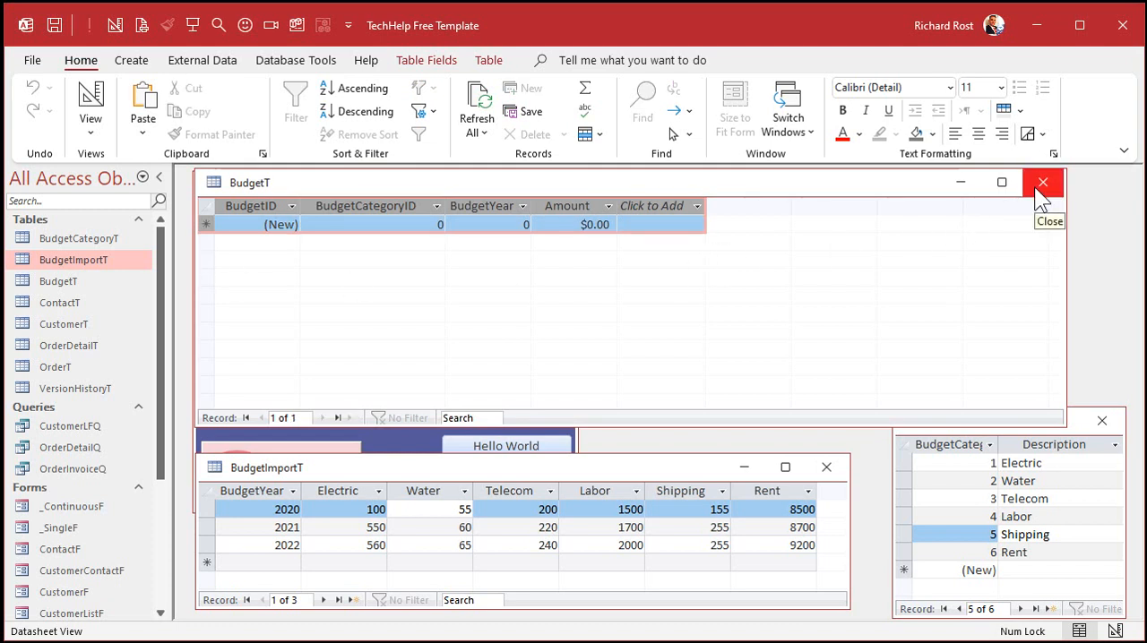
Step: Examine the category columns Electric through Rent in BudgetImportT, one by one and as a block
left_click(465, 469)
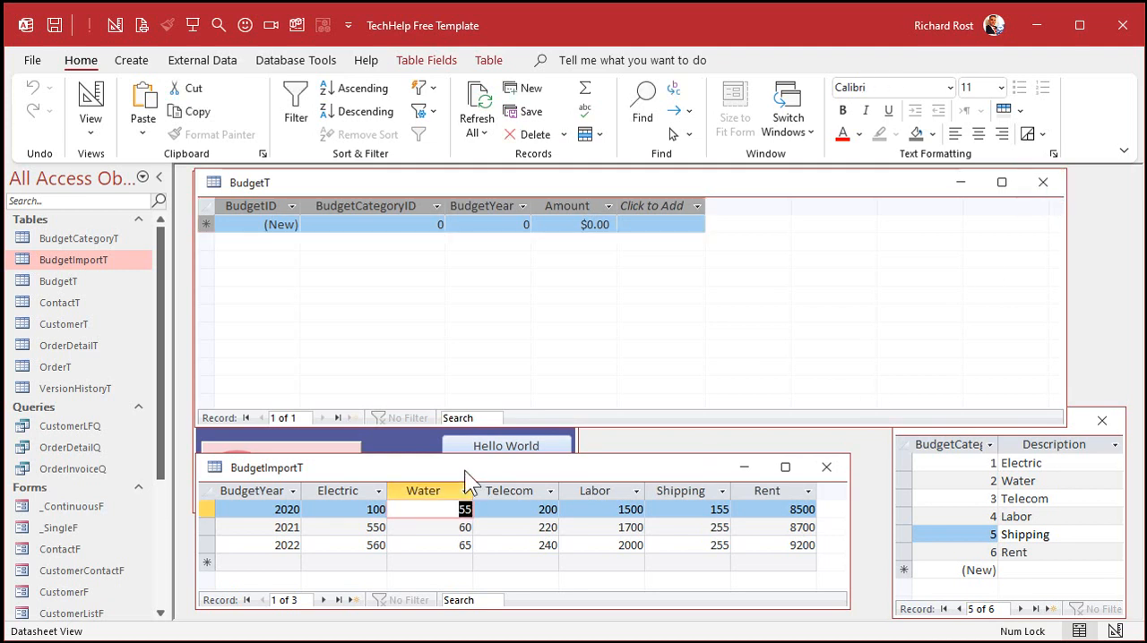
left_click(348, 493)
left_click(423, 491)
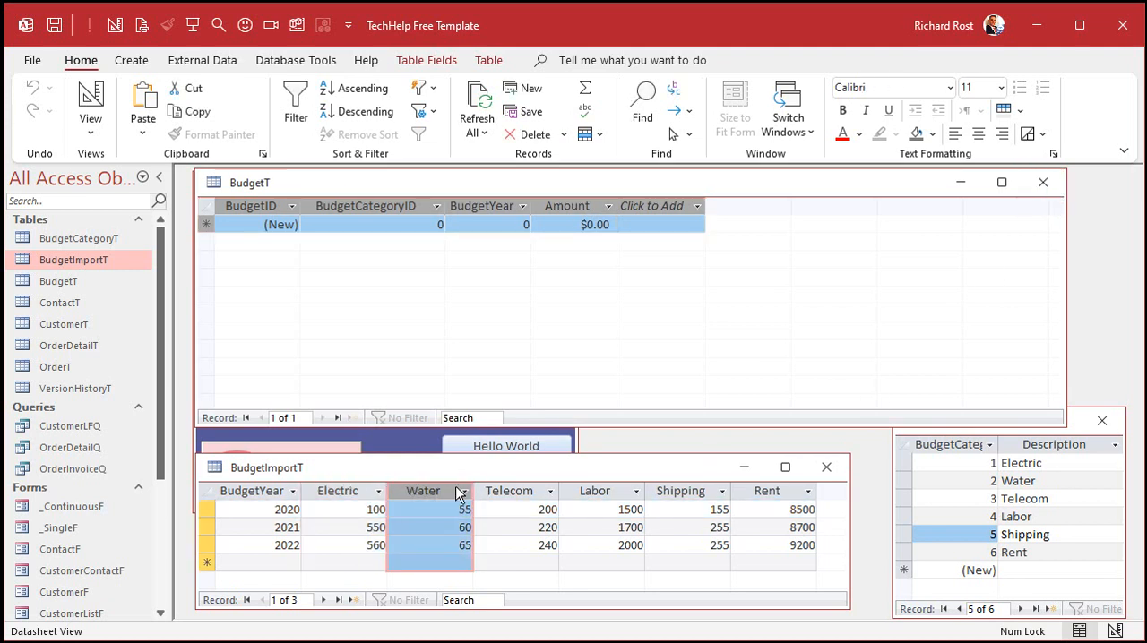
left_click(519, 491)
left_click(588, 497)
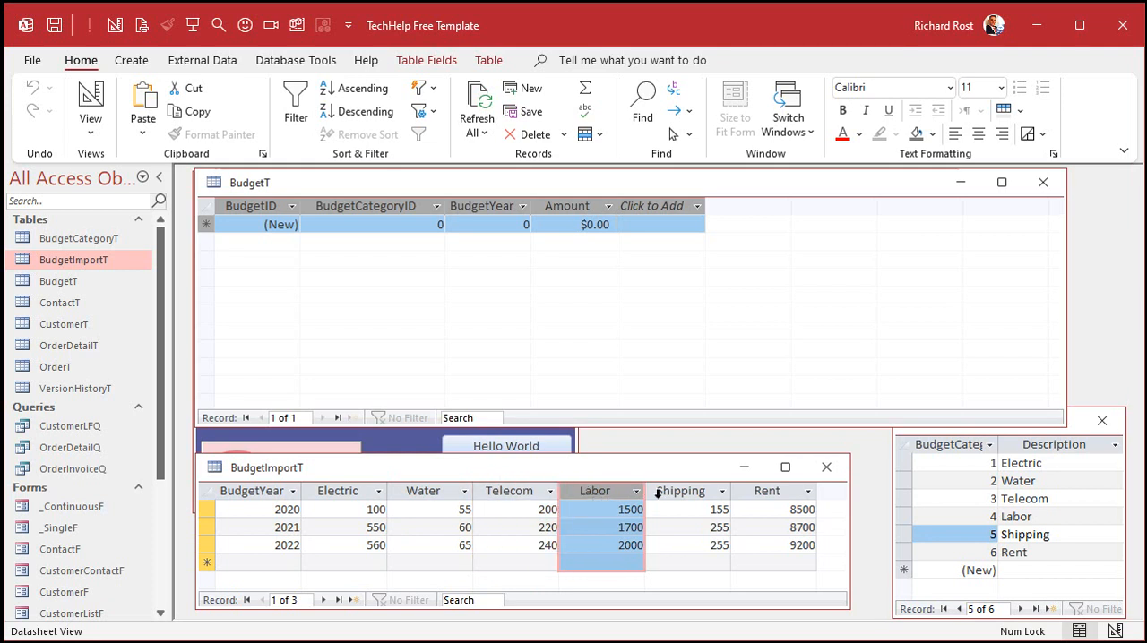
left_click(680, 492)
left_click(767, 493)
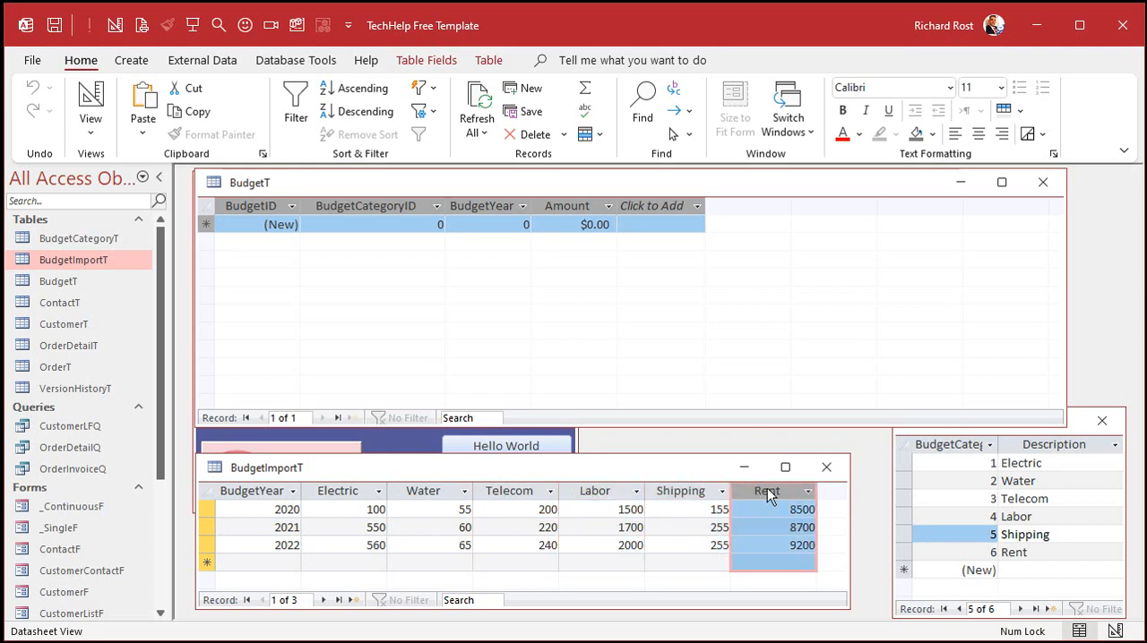
left_click_drag(366, 486, 742, 481)
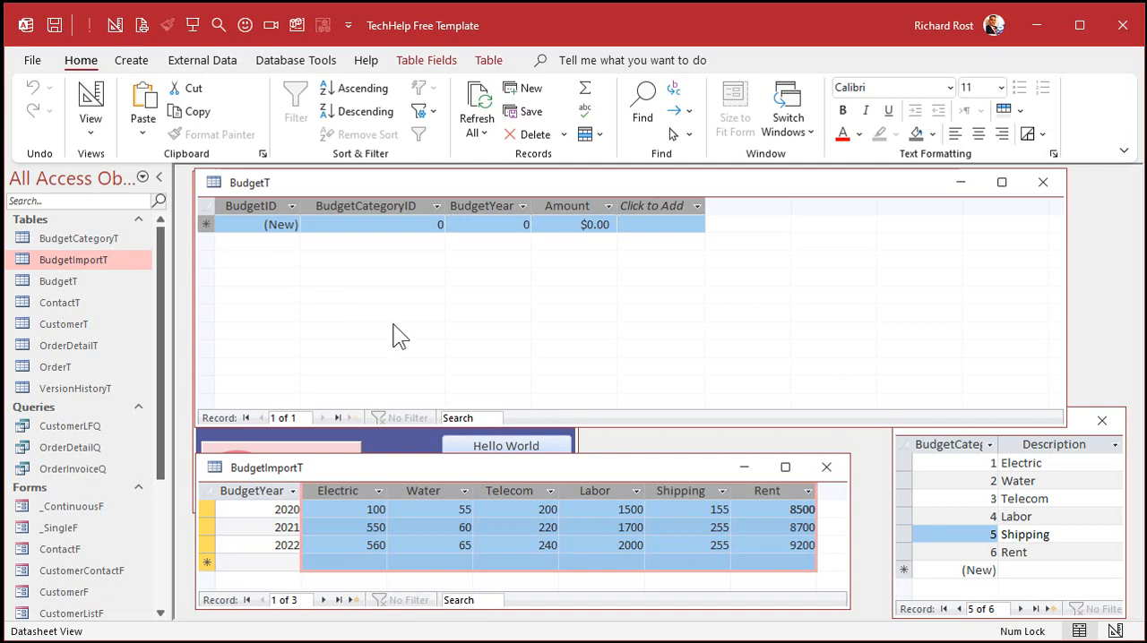
Step: Close BudgetT and start a new query in Design view
left_click(1042, 182)
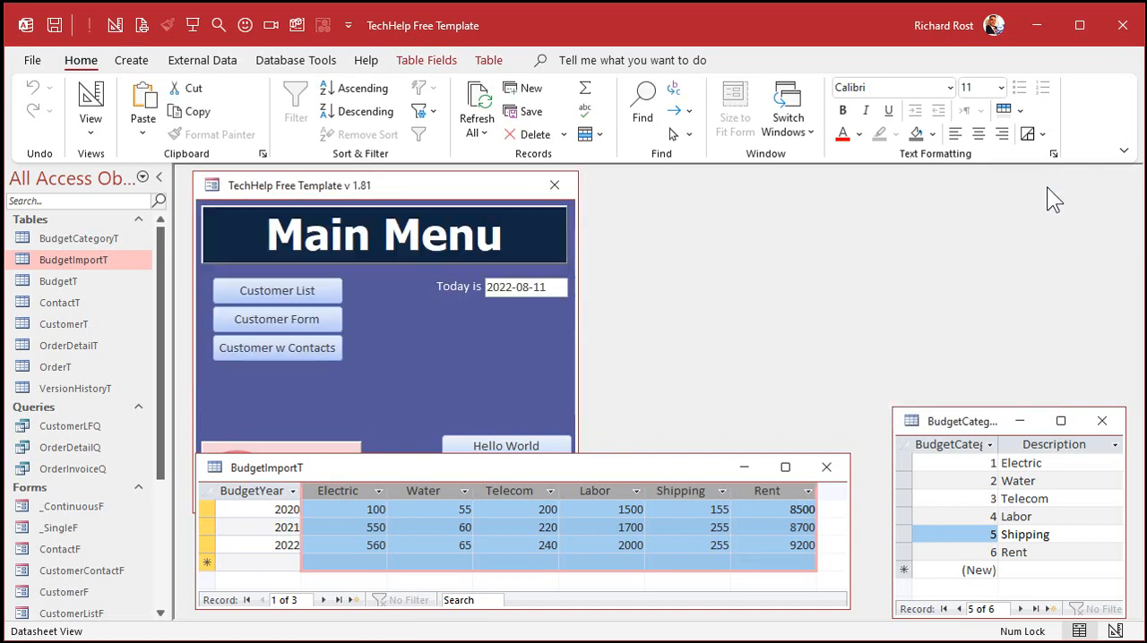
left_click(131, 61)
left_click(302, 109)
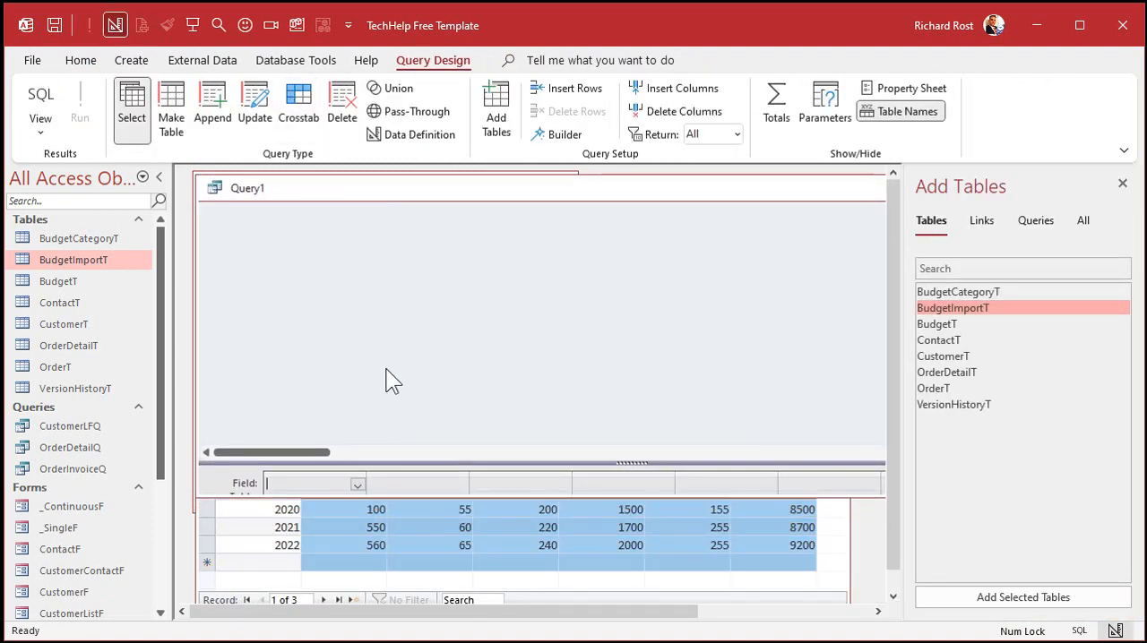
Step: Add BudgetImportT to the new query and adjust the height of the design grid
left_click_drag(397, 461, 398, 358)
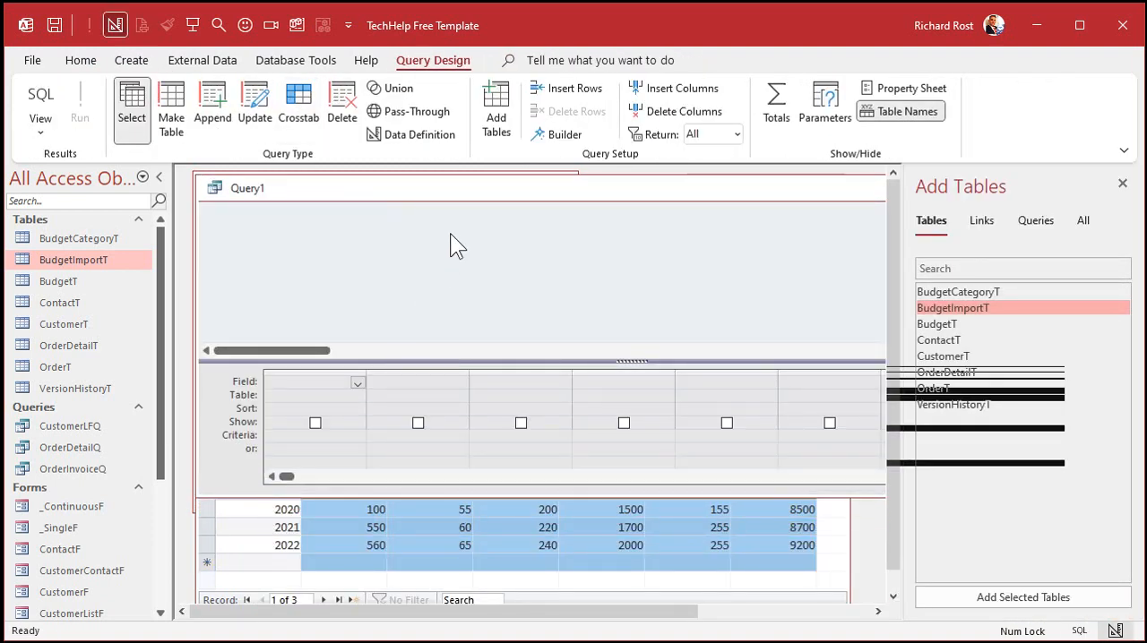
double_click(997, 307)
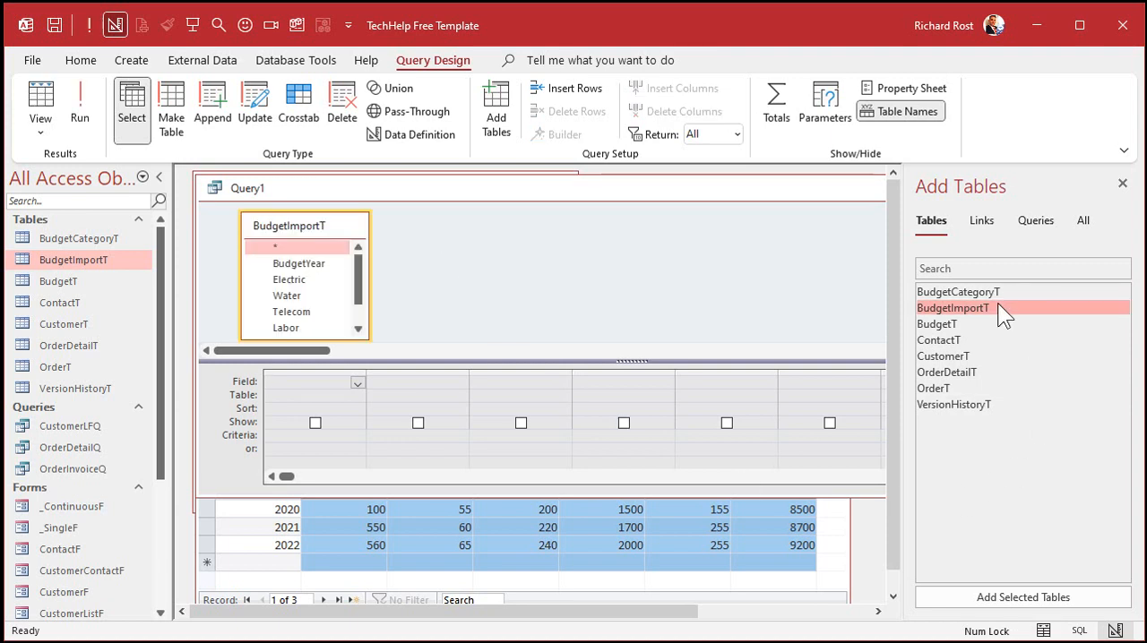
left_click(1121, 185)
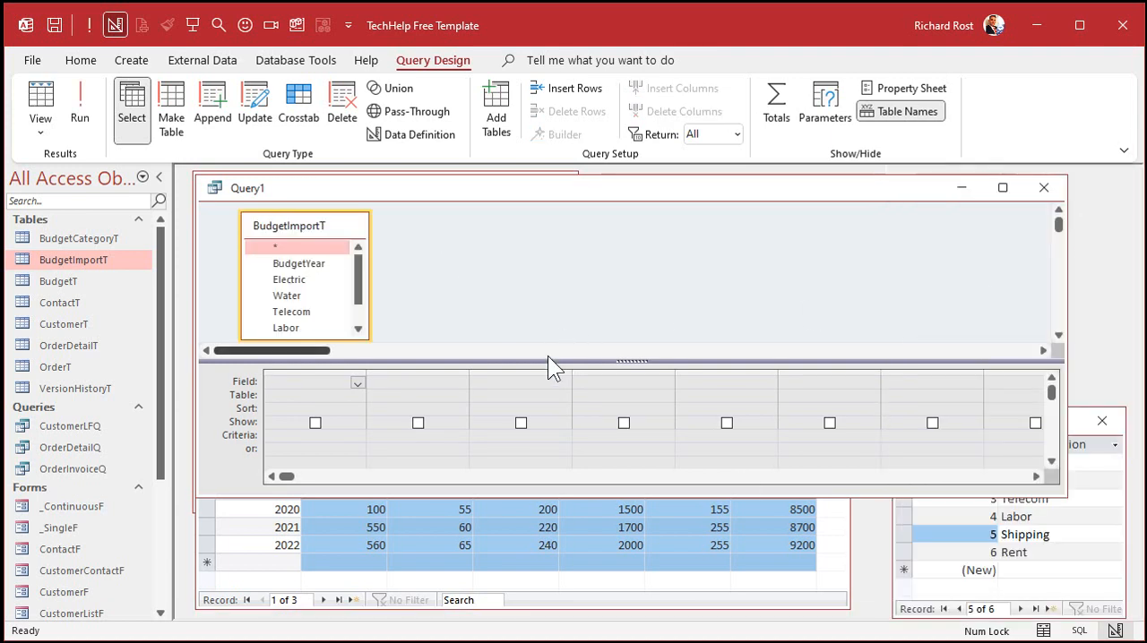
left_click_drag(547, 357, 548, 377)
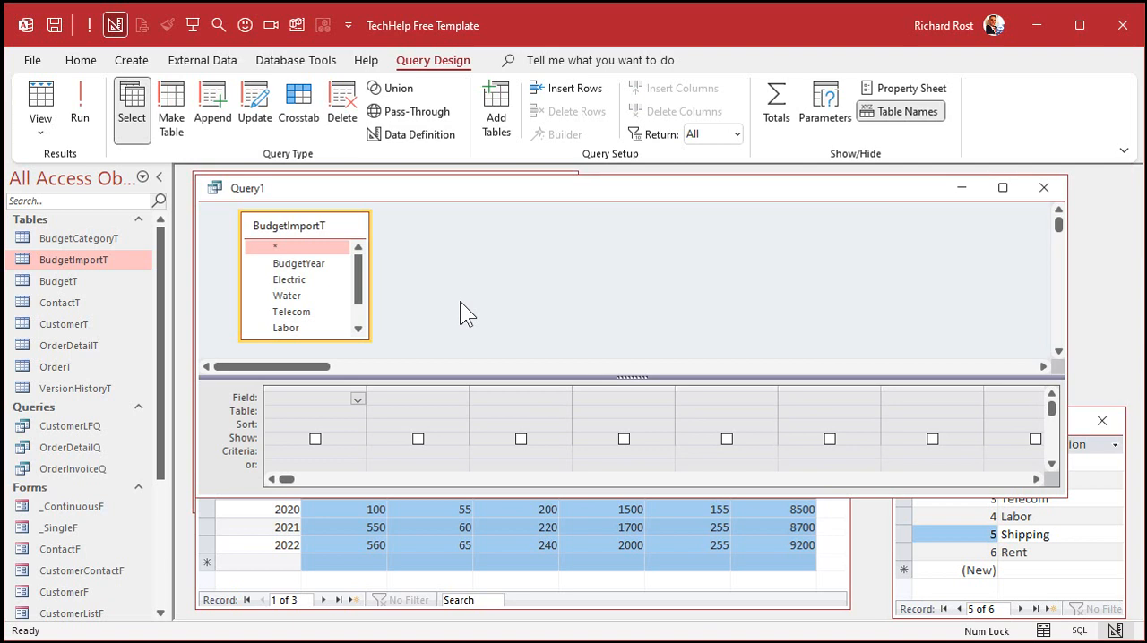
left_click(312, 281)
left_click(304, 295)
left_click(306, 311)
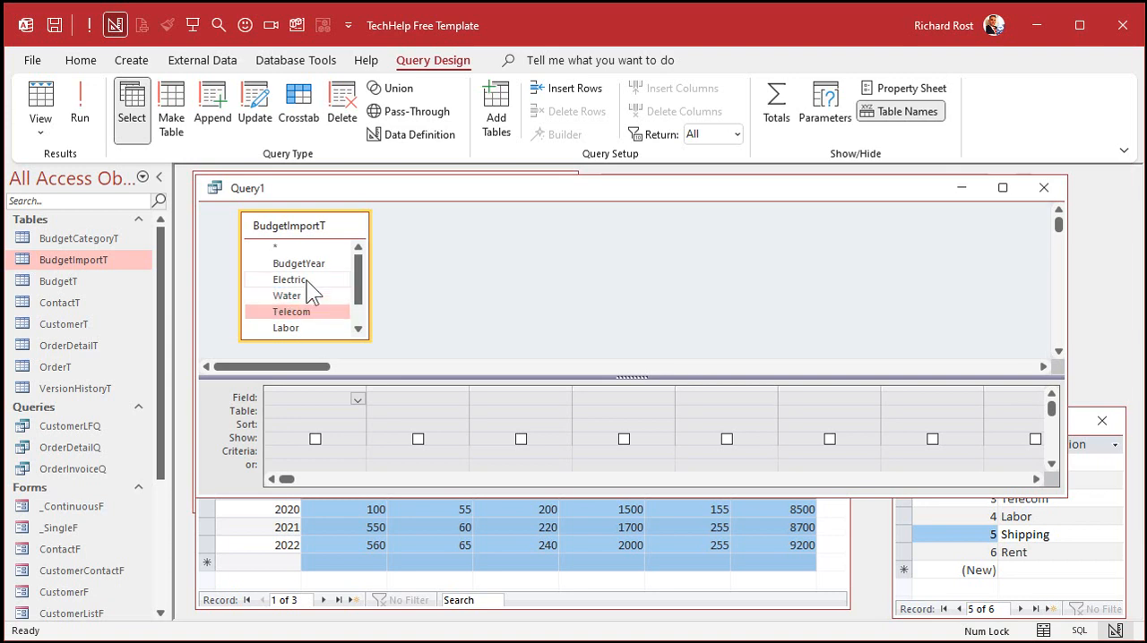
left_click(308, 282)
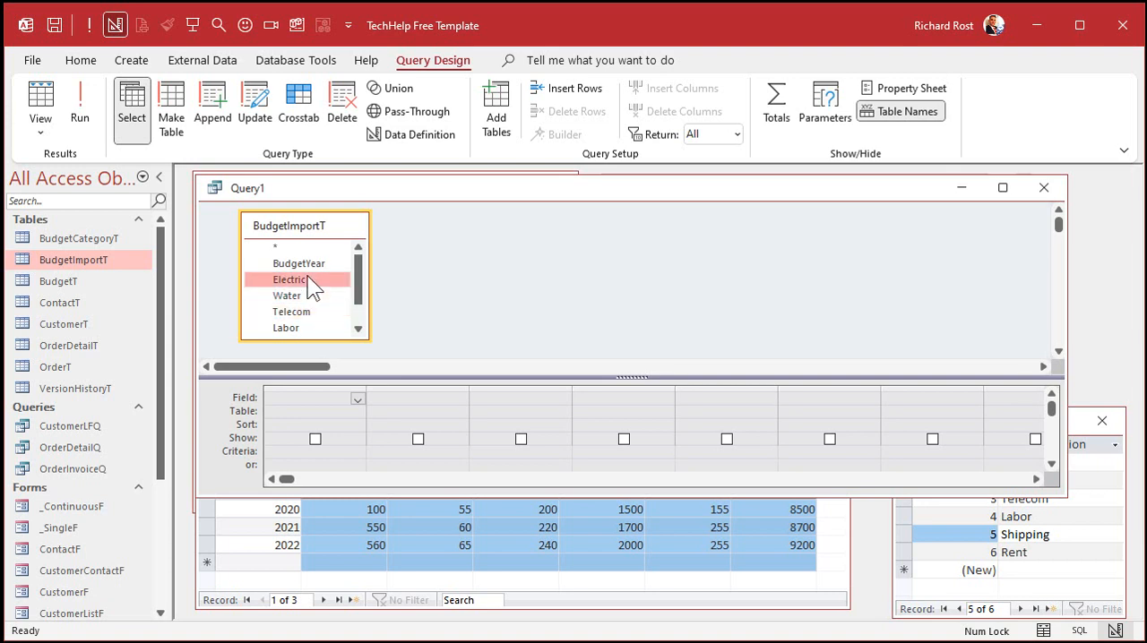
Step: Turn the query into an Append query that targets BudgetT in the current database
left_click(220, 102)
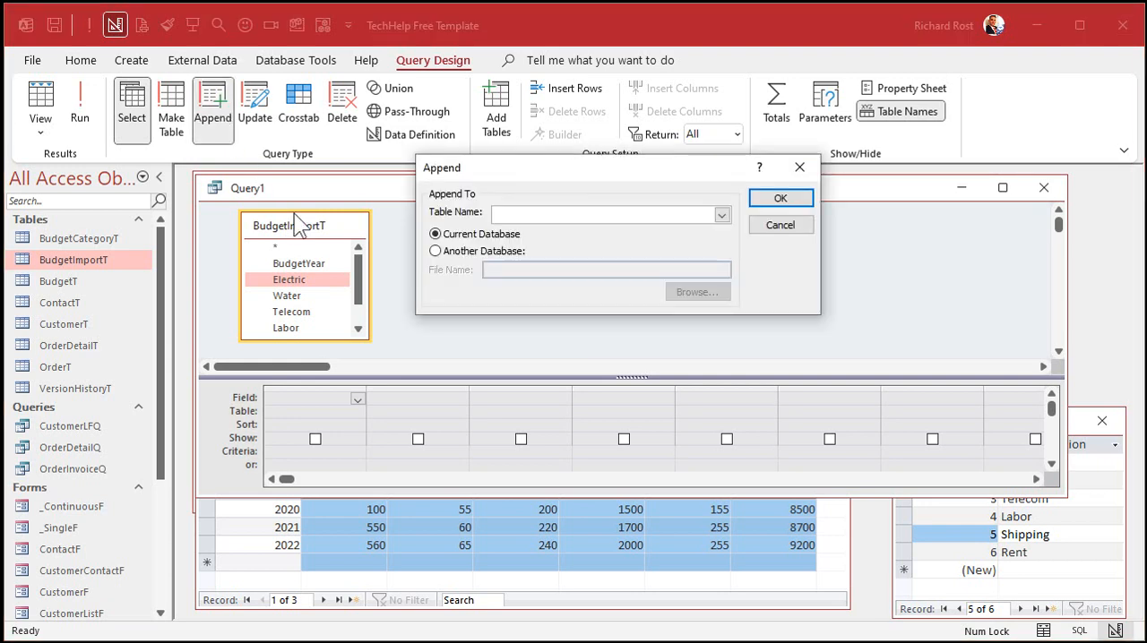
left_click(721, 215)
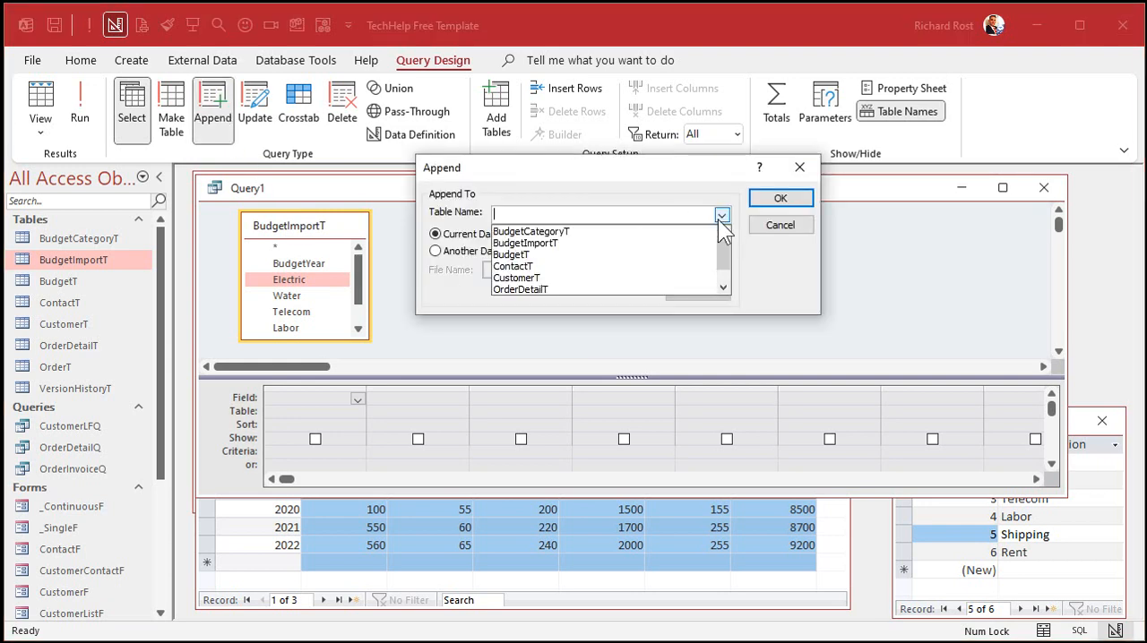
left_click(614, 254)
left_click(776, 199)
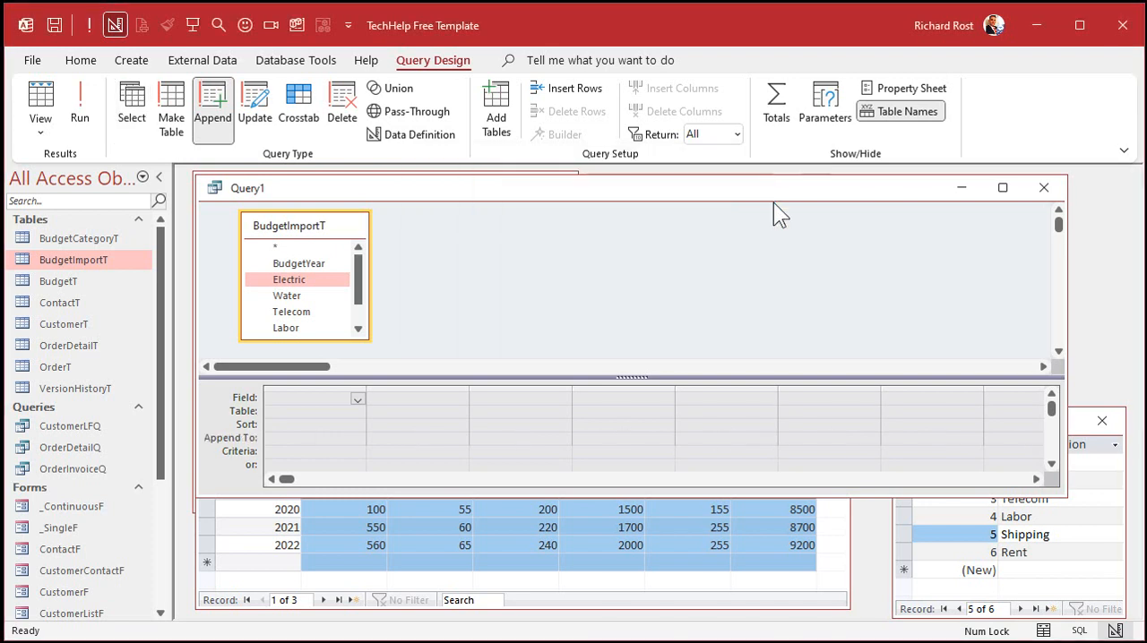
Step: Add BudgetYear and Electric from BudgetImportT to the append query, and append Electric to the Amount field
double_click(301, 263)
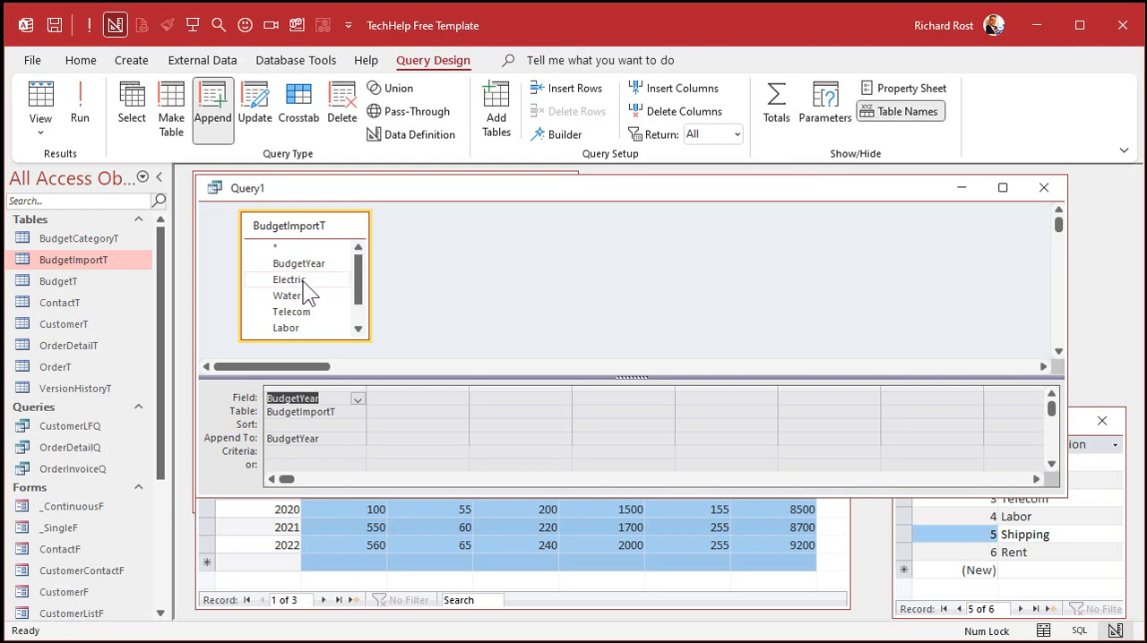
double_click(303, 281)
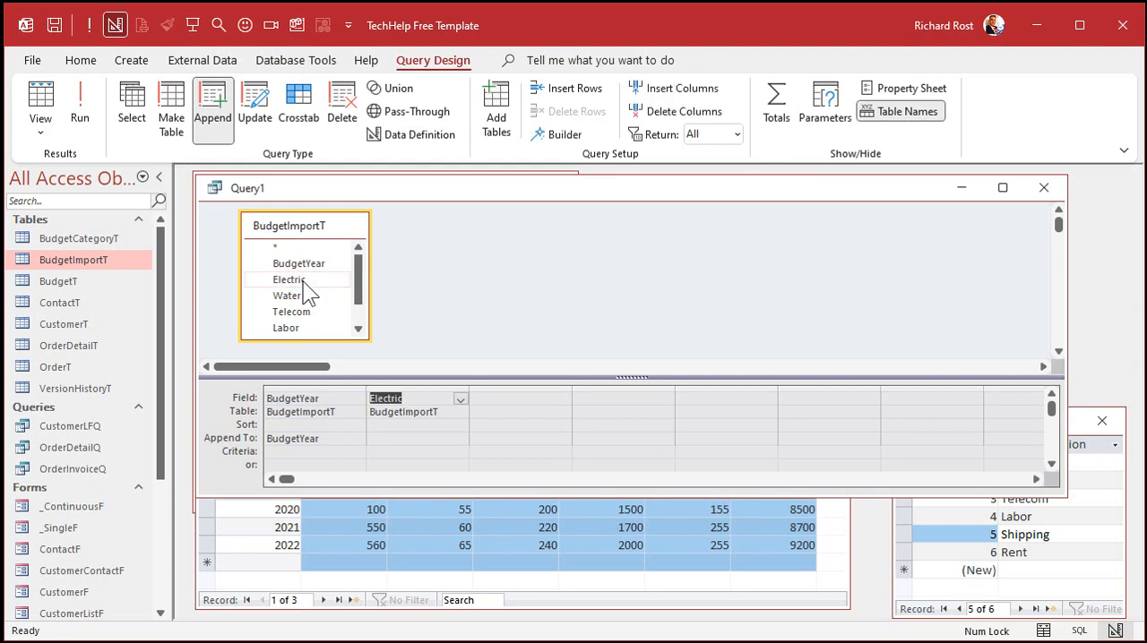
left_click(396, 440)
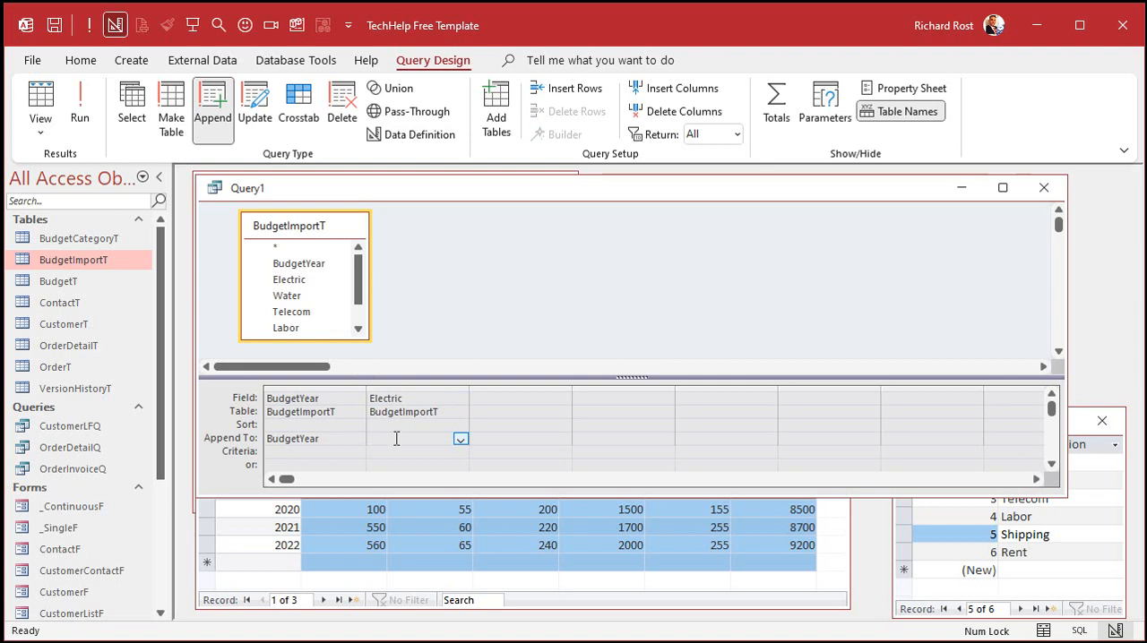
type("Amount")
key("Tab")
left_click(396, 438)
left_click(461, 439)
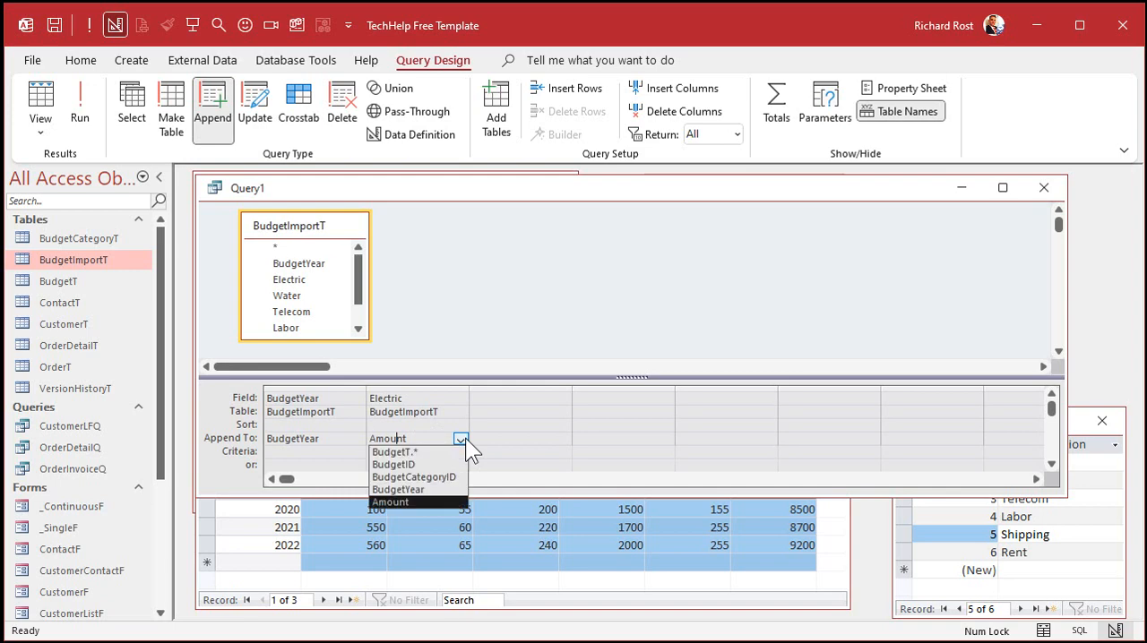
left_click(461, 439)
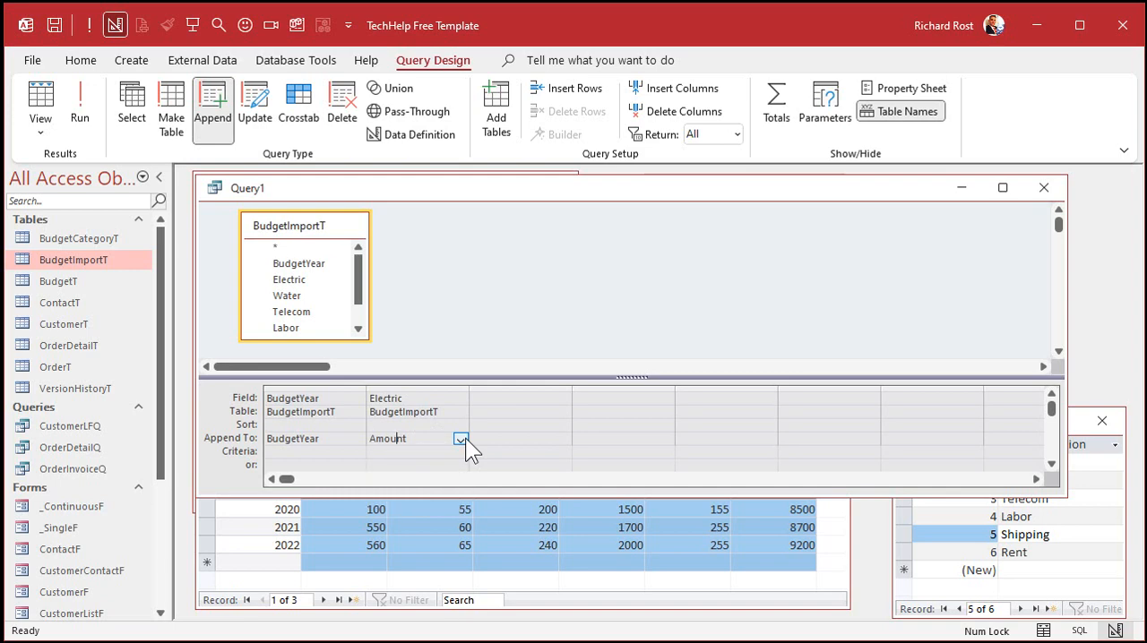
Step: Set the append target of the query's third column to BudgetCategoryID
left_click(428, 572)
left_click(349, 508)
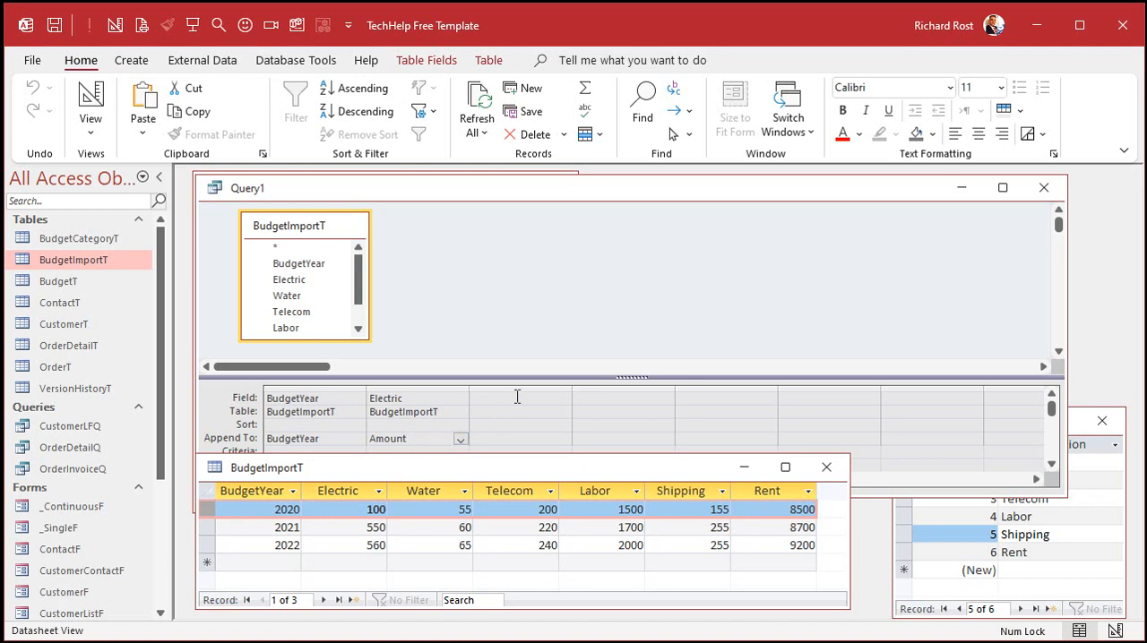
left_click(493, 436)
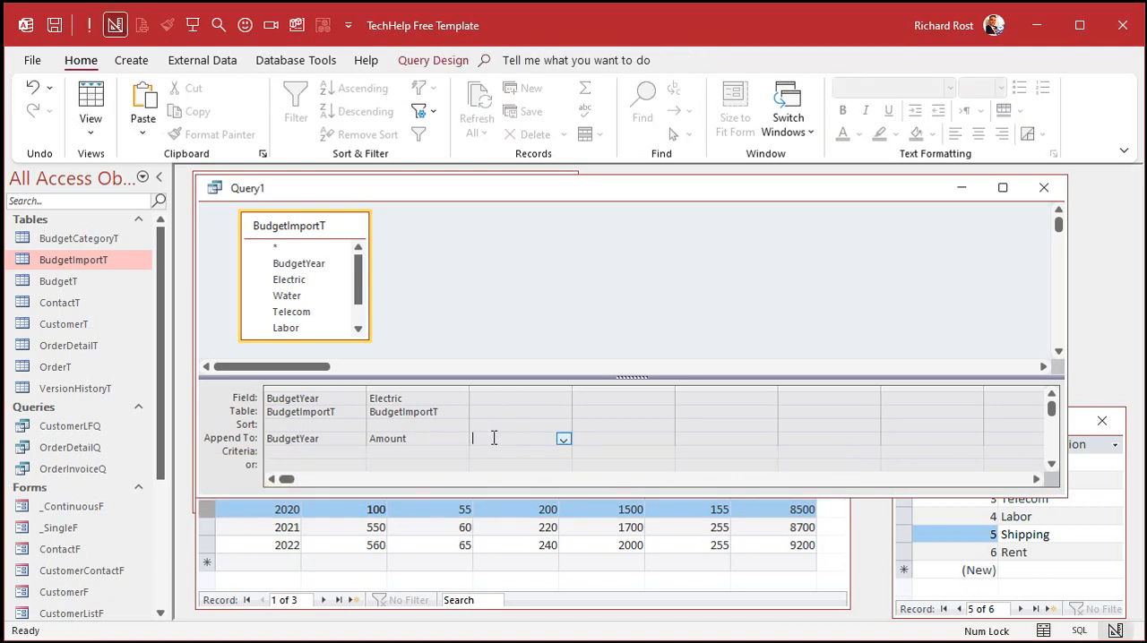
left_click(564, 439)
left_click(559, 477)
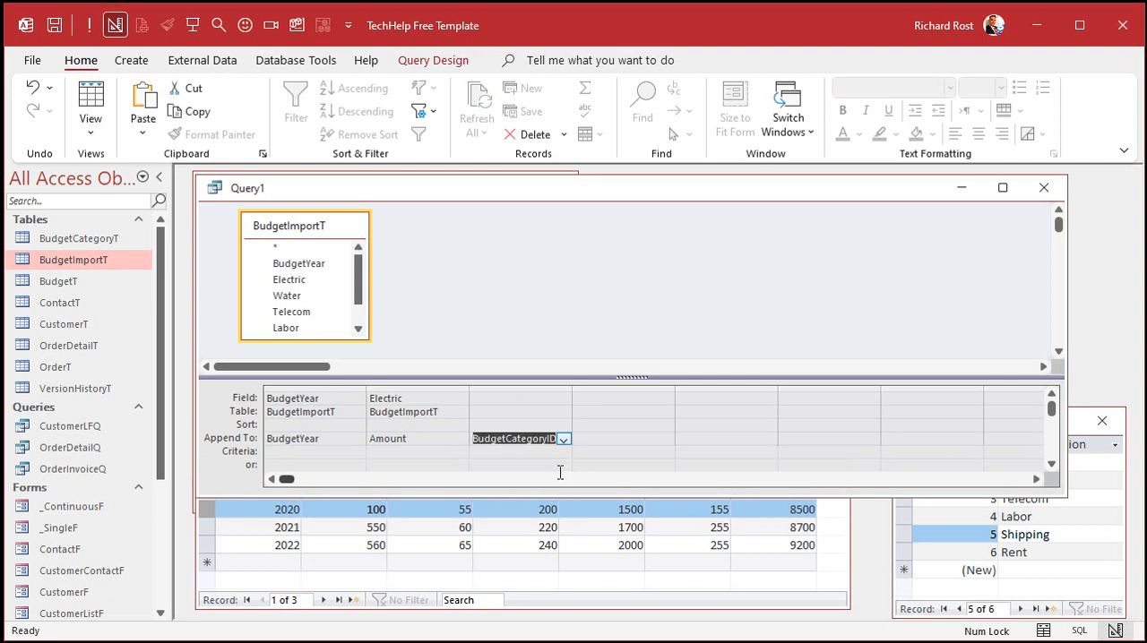
Step: Check Electric's ID in the budget category table and enter the constant 1 as the source for BudgetCategoryID
left_click(408, 405)
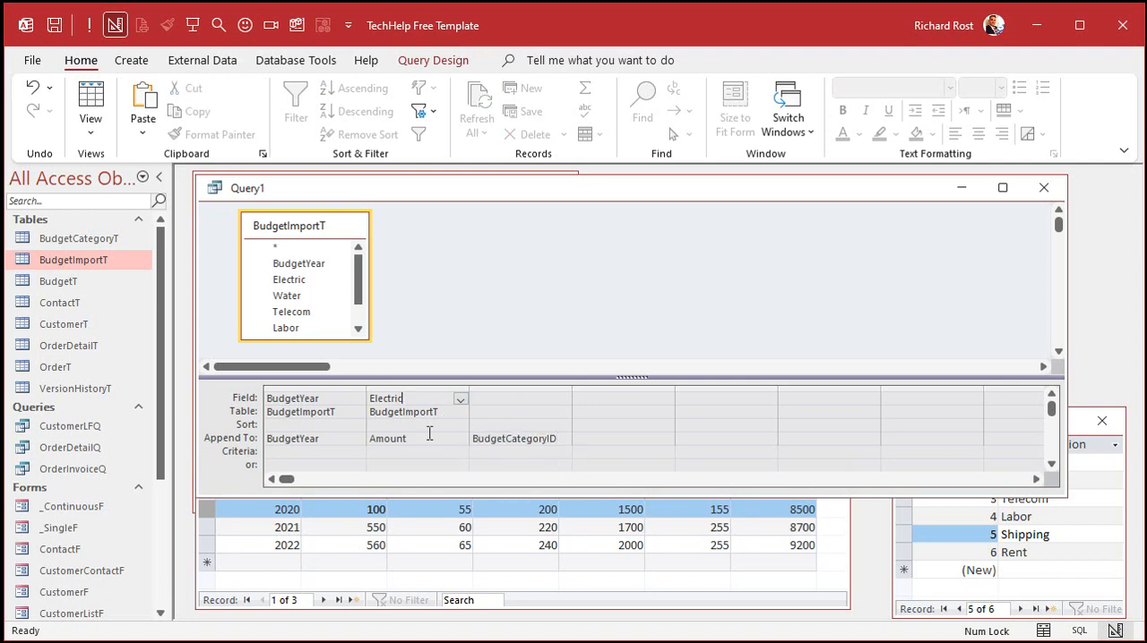
left_click(1051, 538)
left_click(1017, 462)
left_click(976, 461)
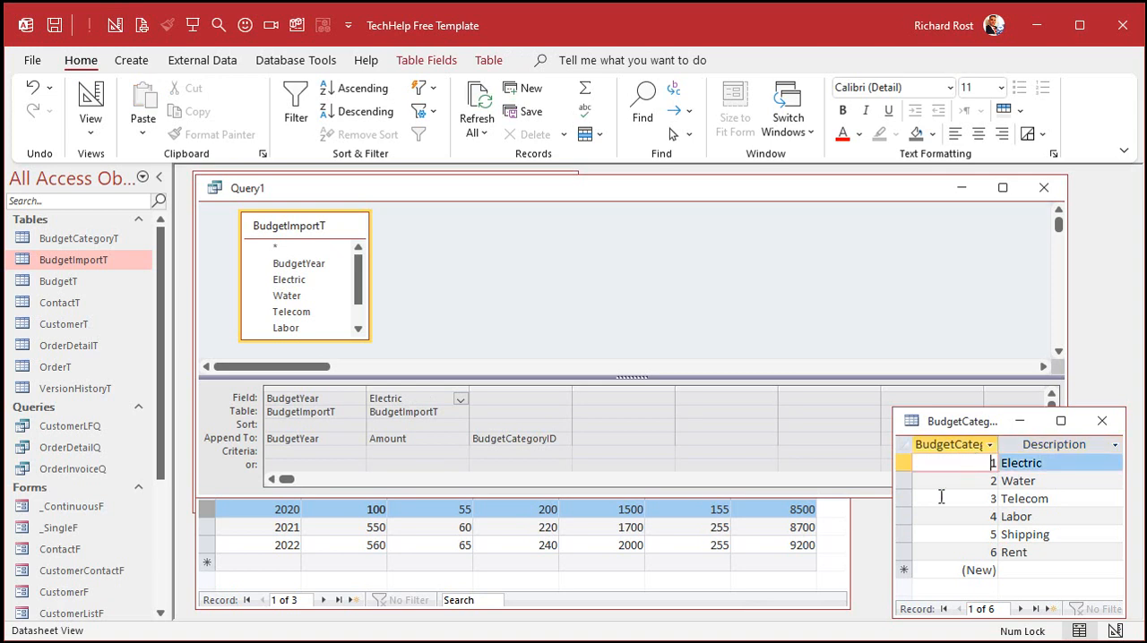
left_click(523, 400)
type("1")
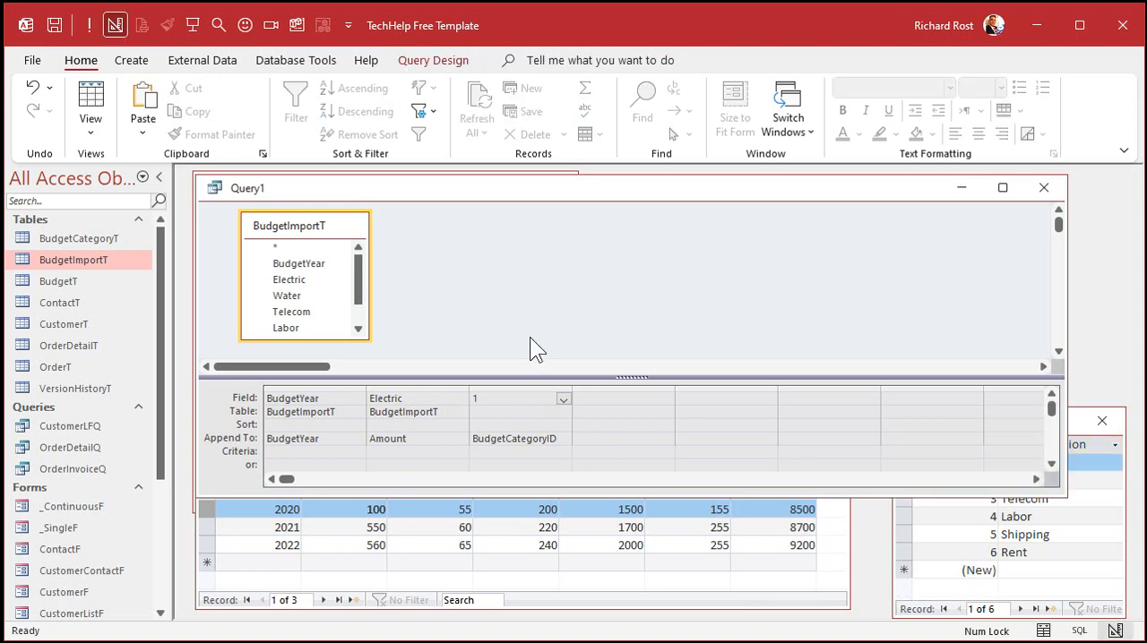
key("Tab")
Step: Save the append query as BudgetAppendQ
key("ctrl+s")
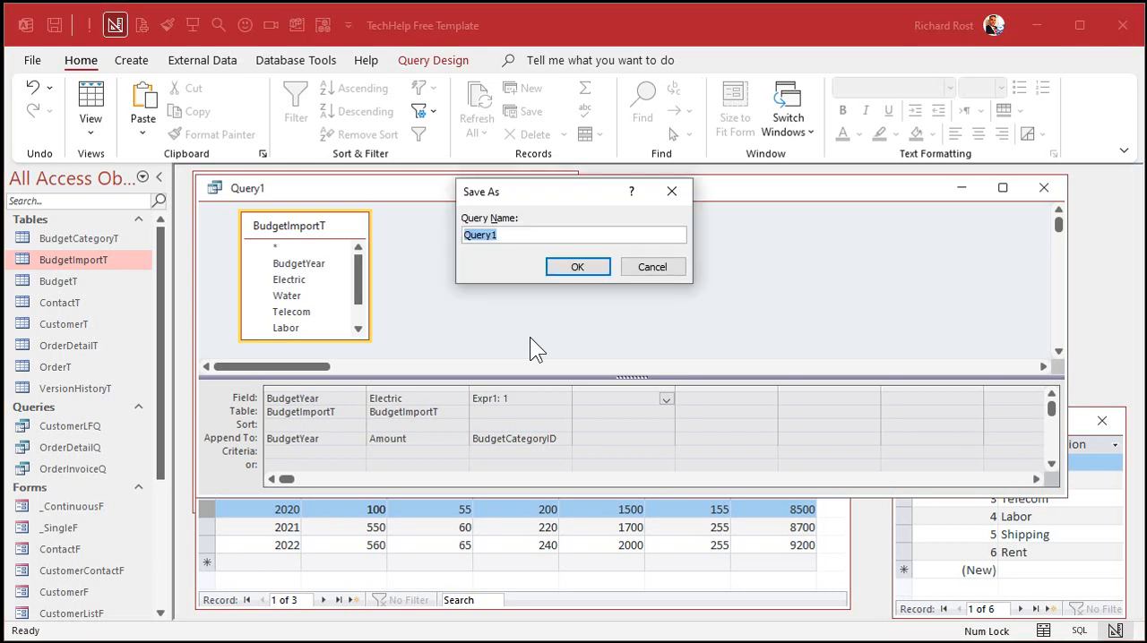
type("Budd")
type("etAppendQ")
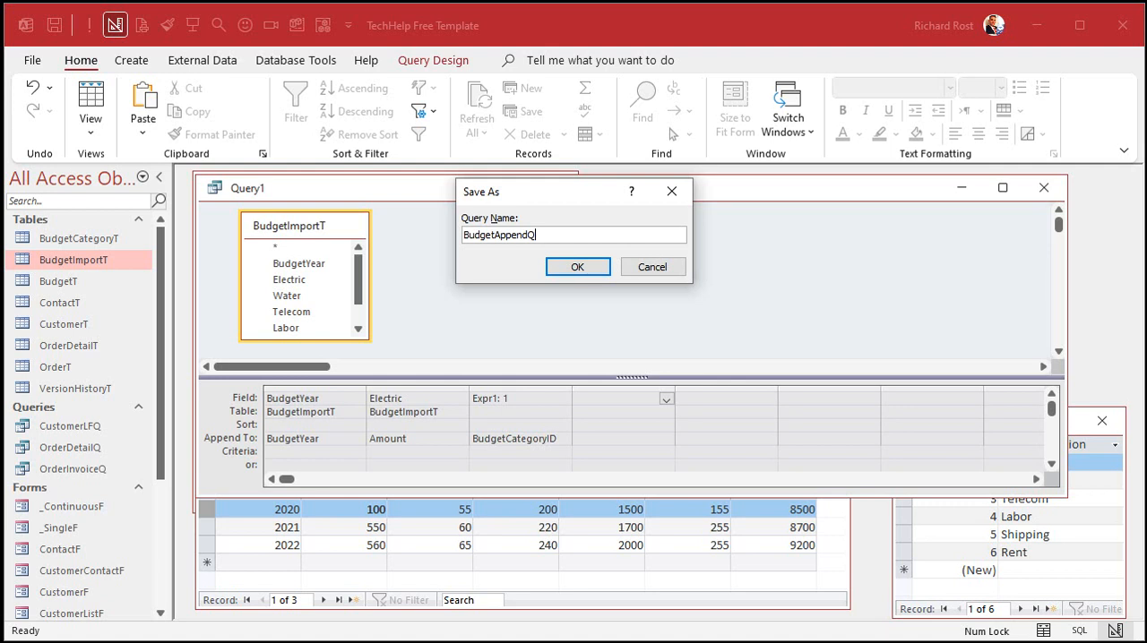
key("Return")
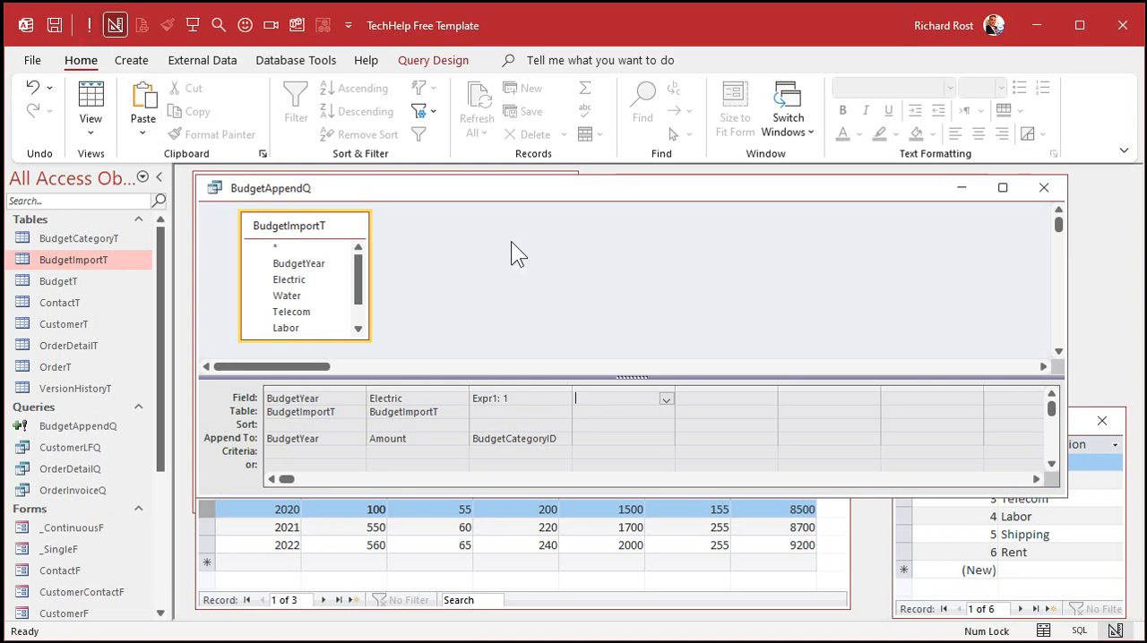
Step: Open BudgetT, check the appended Electric records and their BudgetCategoryID values, and close the table
double_click(65, 280)
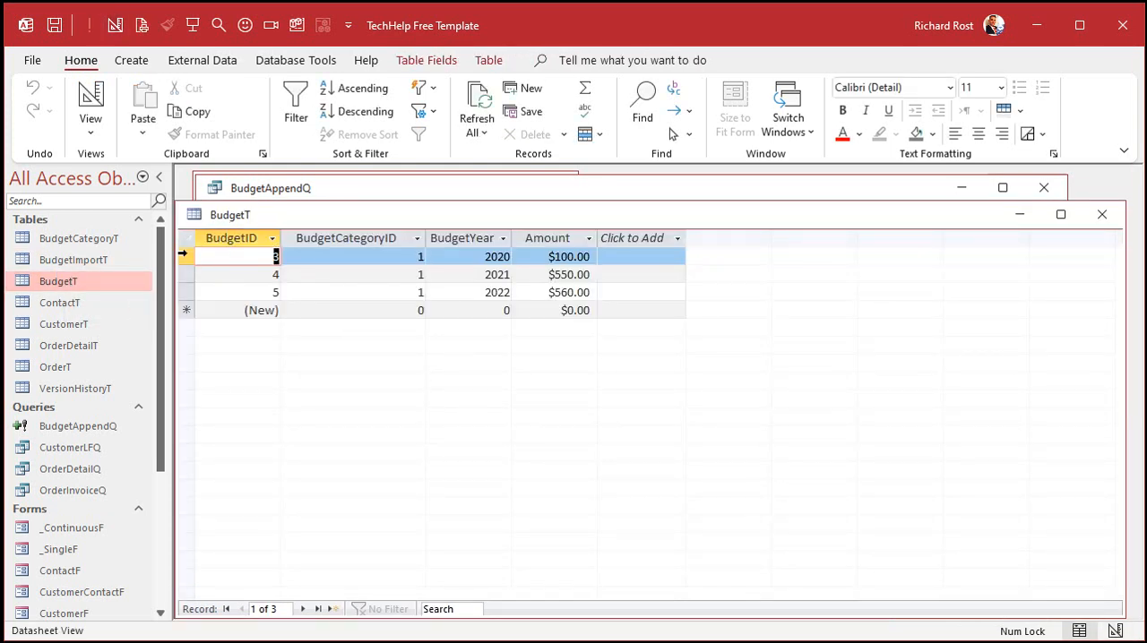
left_click_drag(183, 257, 185, 293)
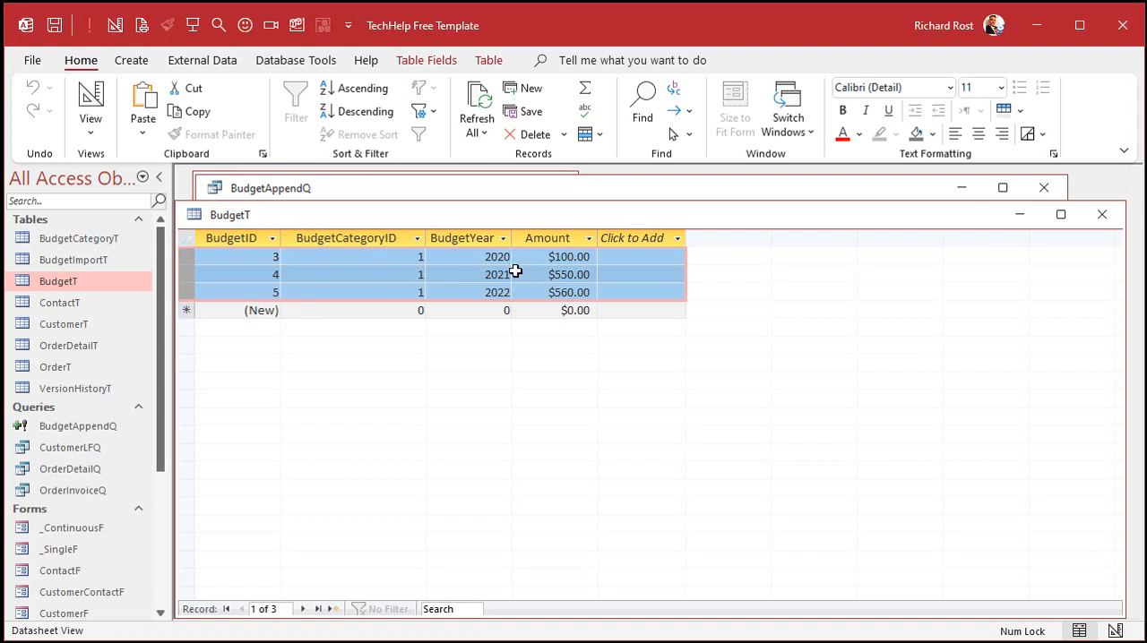
left_click(360, 238)
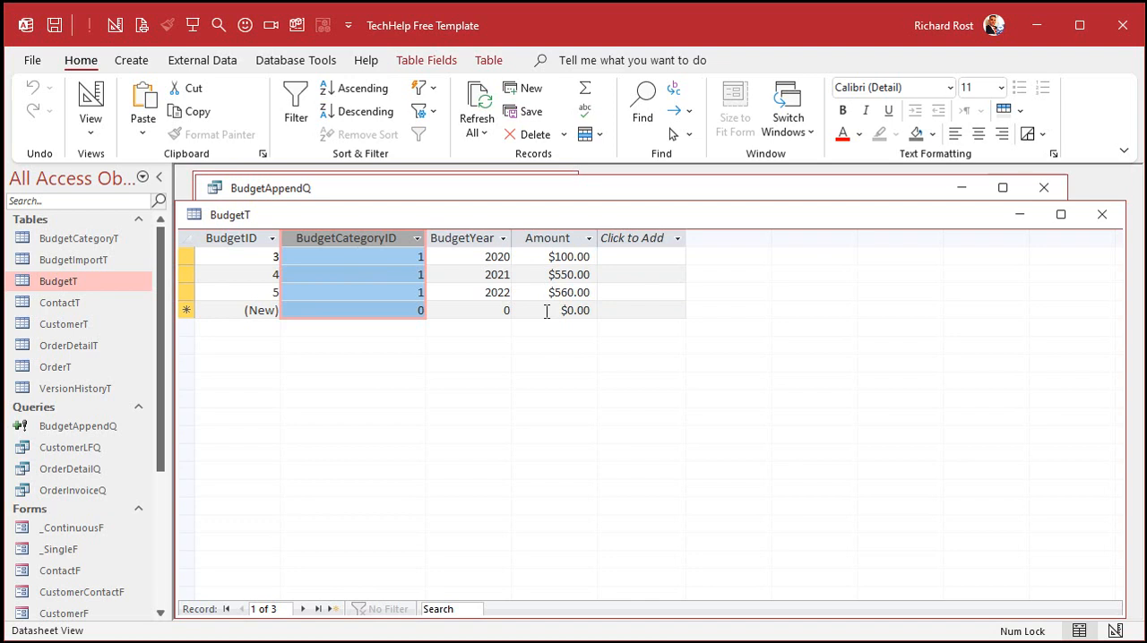
left_click(1102, 214)
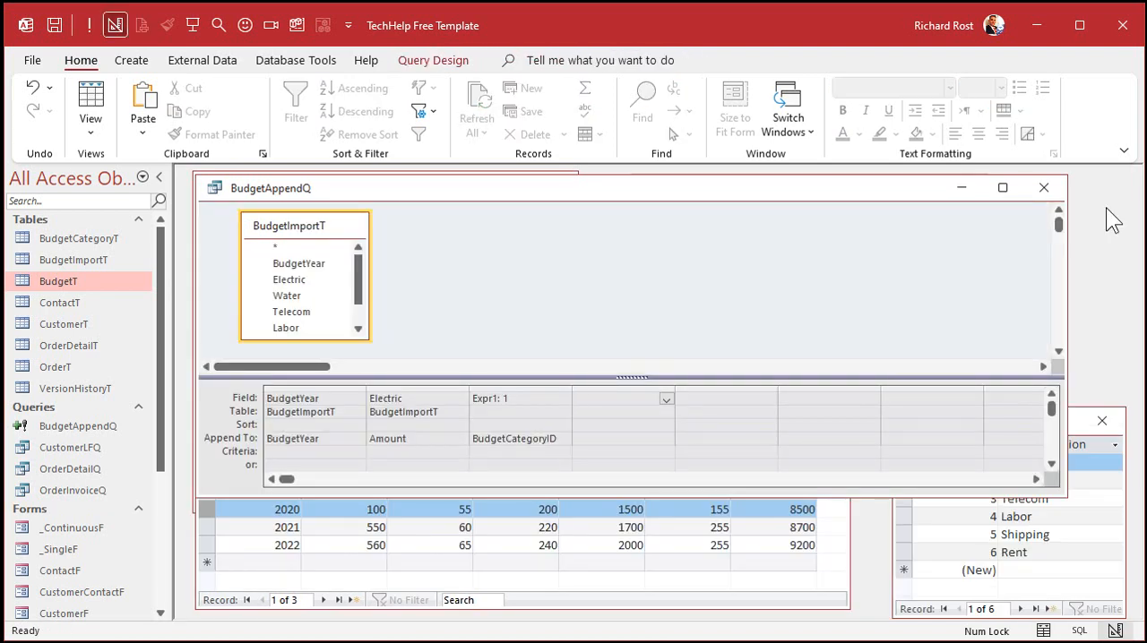
Step: Change the append query's Amount source to Water and its BudgetCategoryID constant to 2
left_click(459, 399)
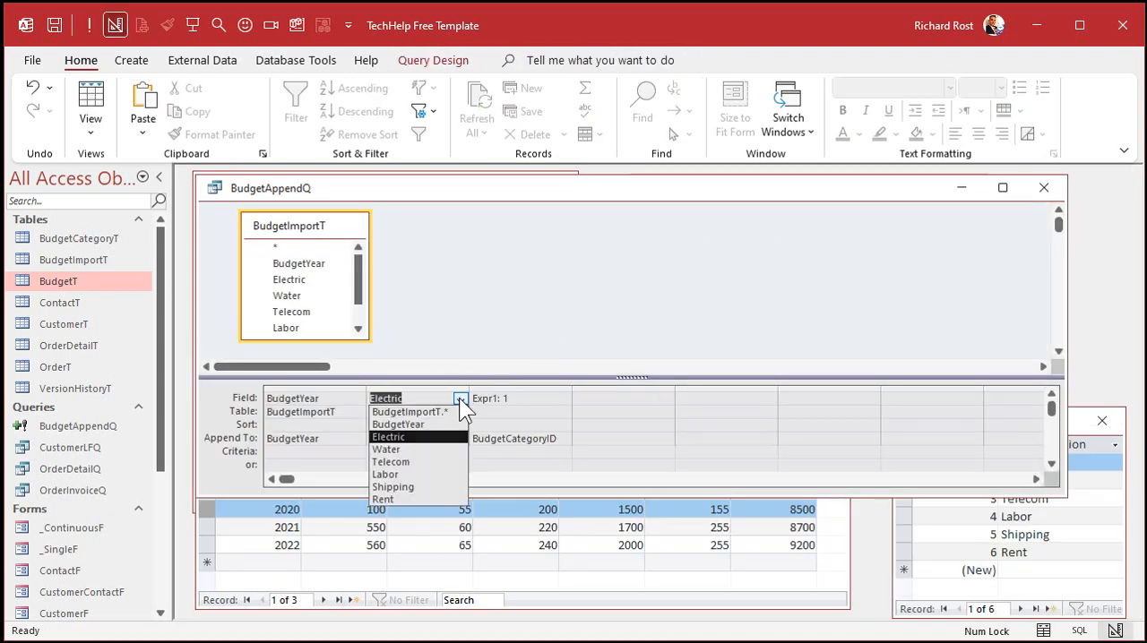
left_click(439, 449)
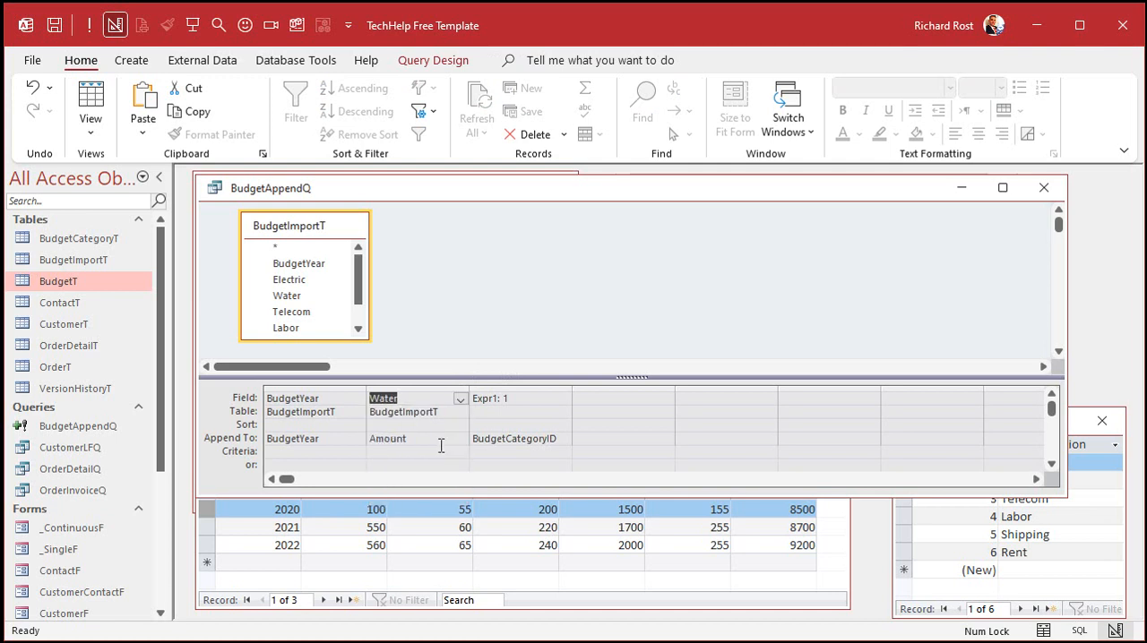
left_click(507, 399)
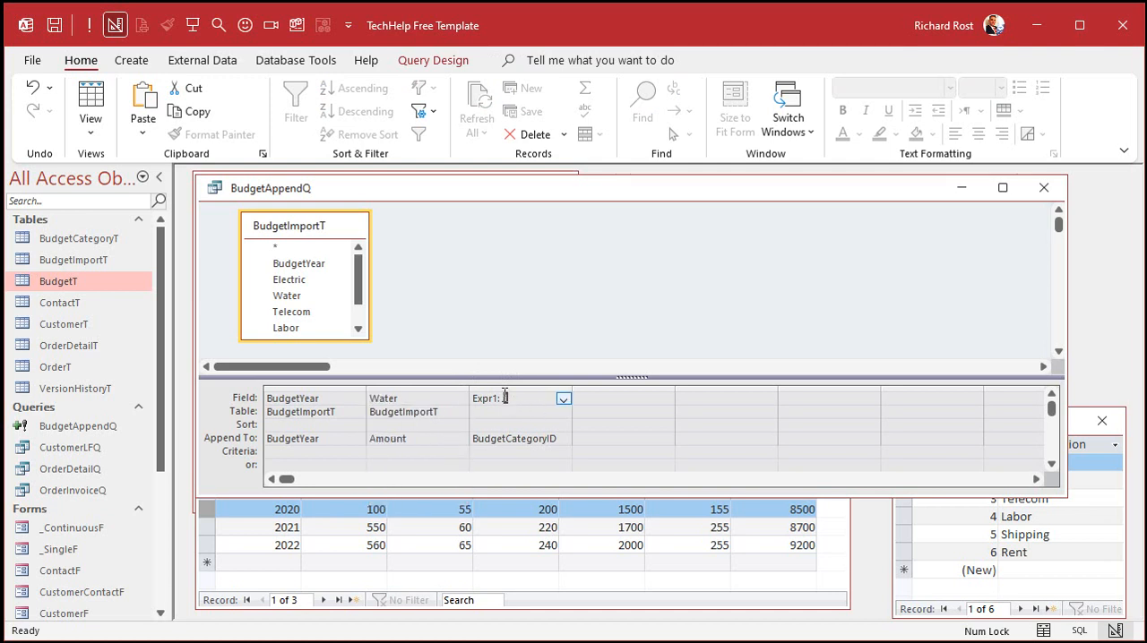
key("Tab")
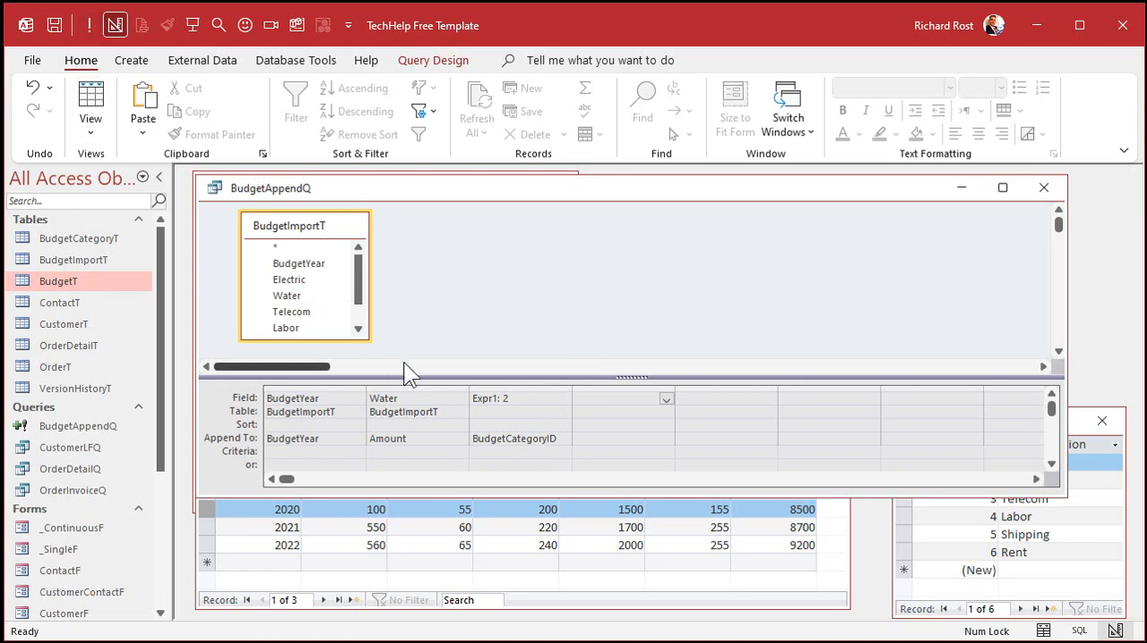
Step: Change the append query's Amount source to Telecom and its BudgetCategoryID constant to 3
left_click(461, 400)
left_click(432, 465)
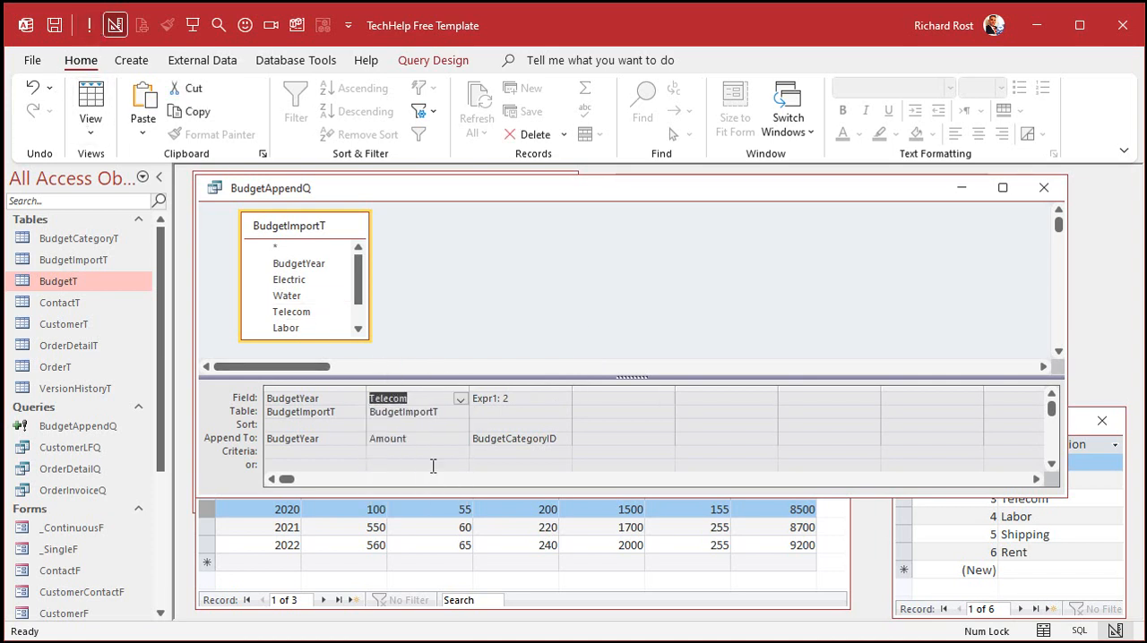
double_click(505, 398)
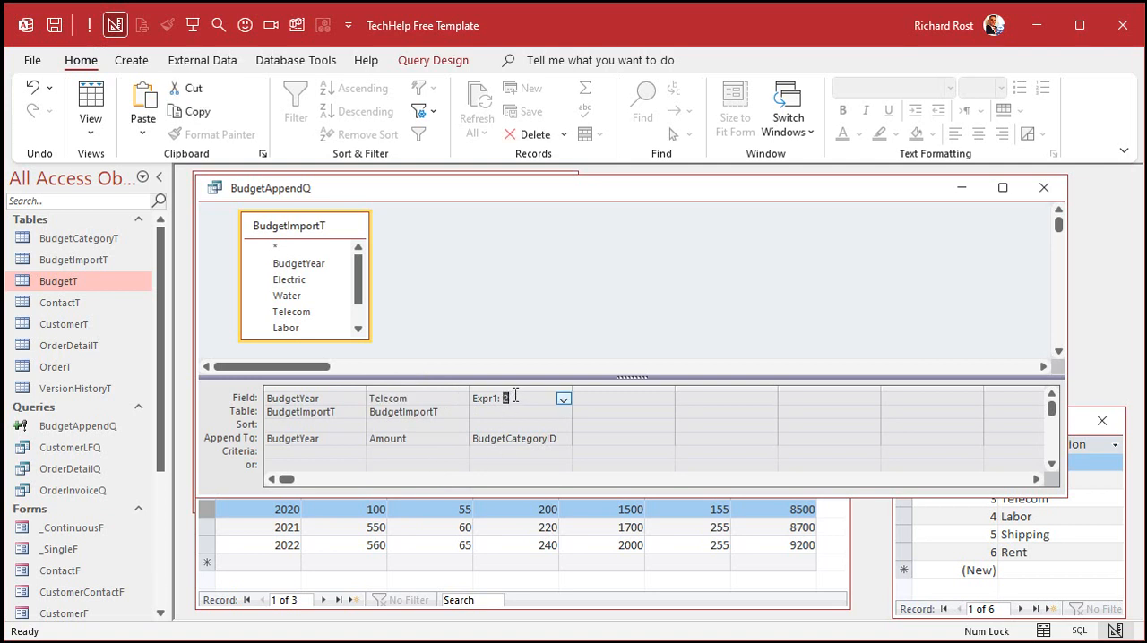
type("3")
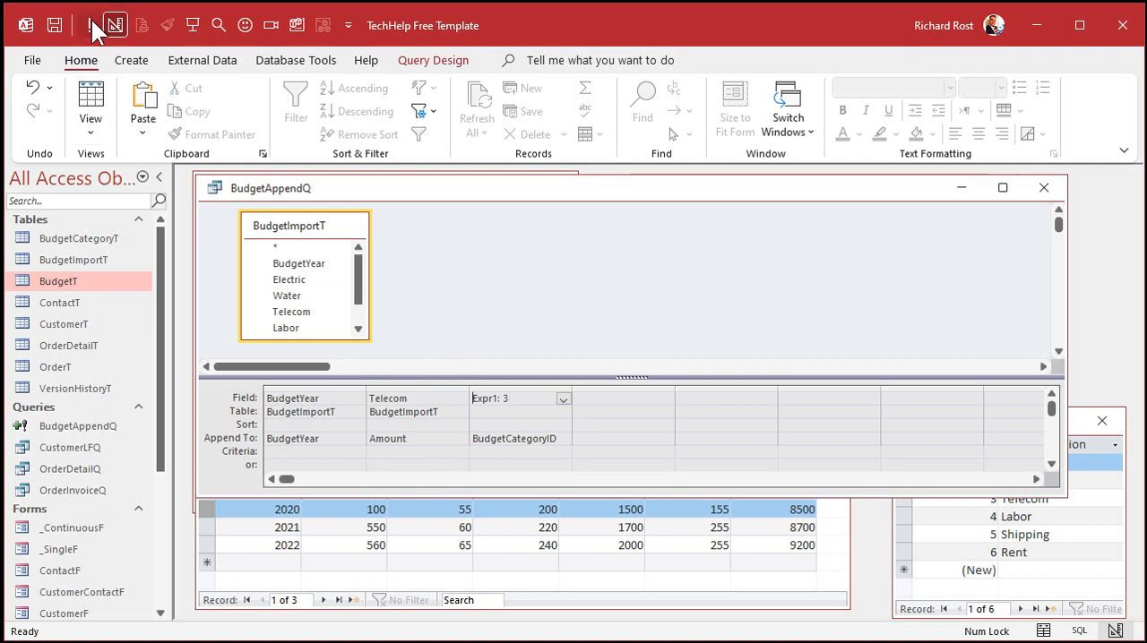
Step: Change the append query's Amount source to Labor and its BudgetCategoryID constant to 4
left_click(426, 399)
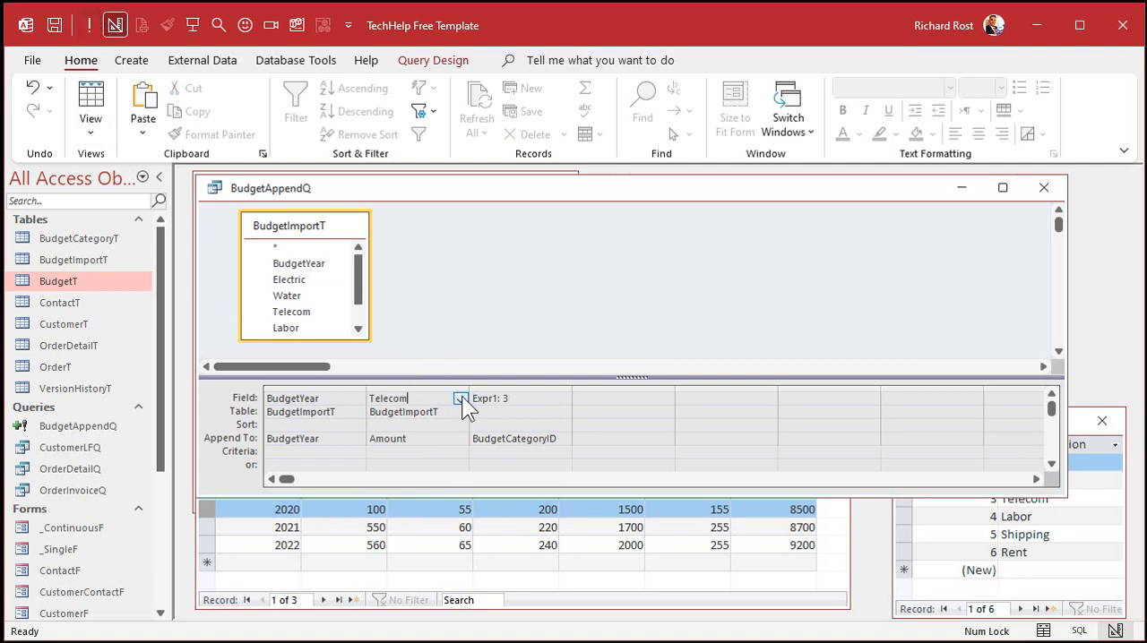
left_click(460, 399)
left_click(447, 474)
left_click(509, 399)
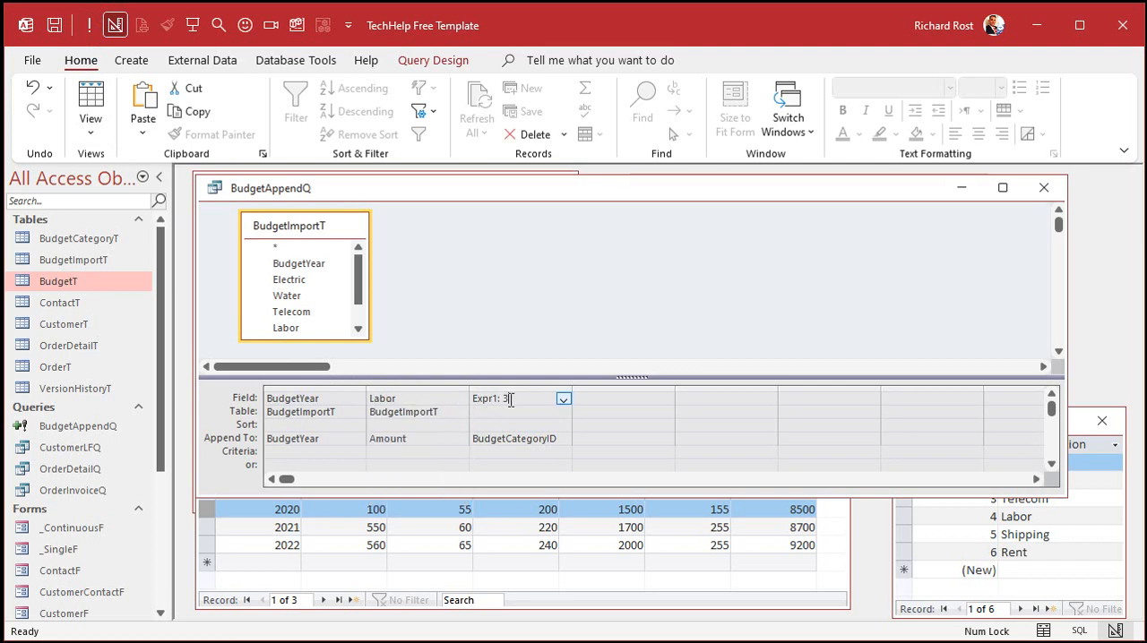
type("4")
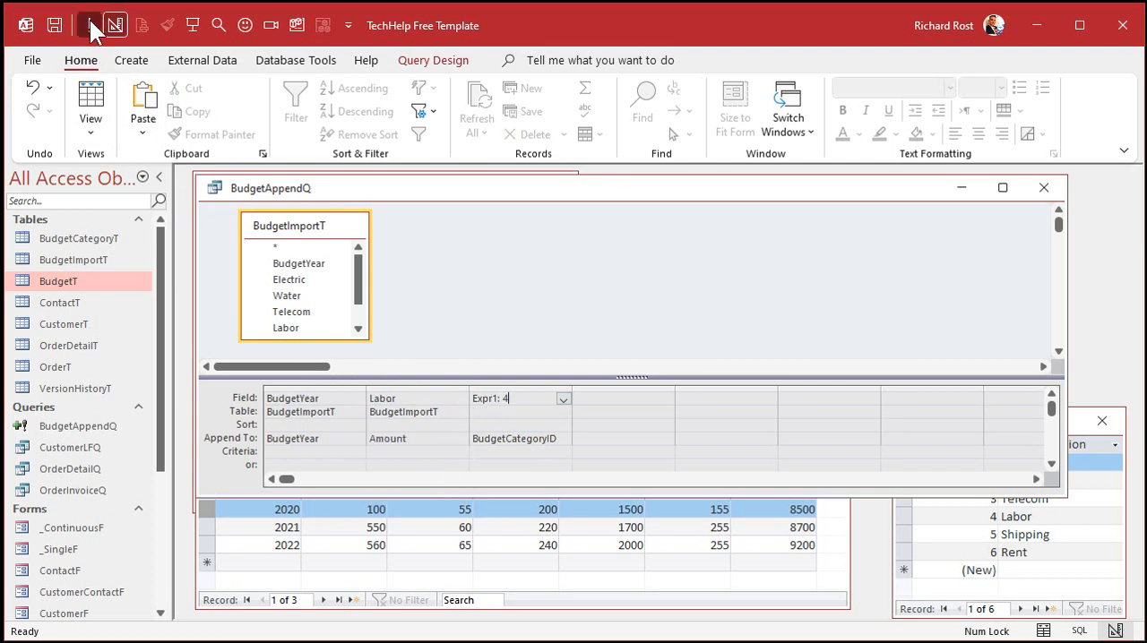
Step: Change the append query's Amount source to Shipping and its BudgetCategoryID constant to 5
left_click(421, 398)
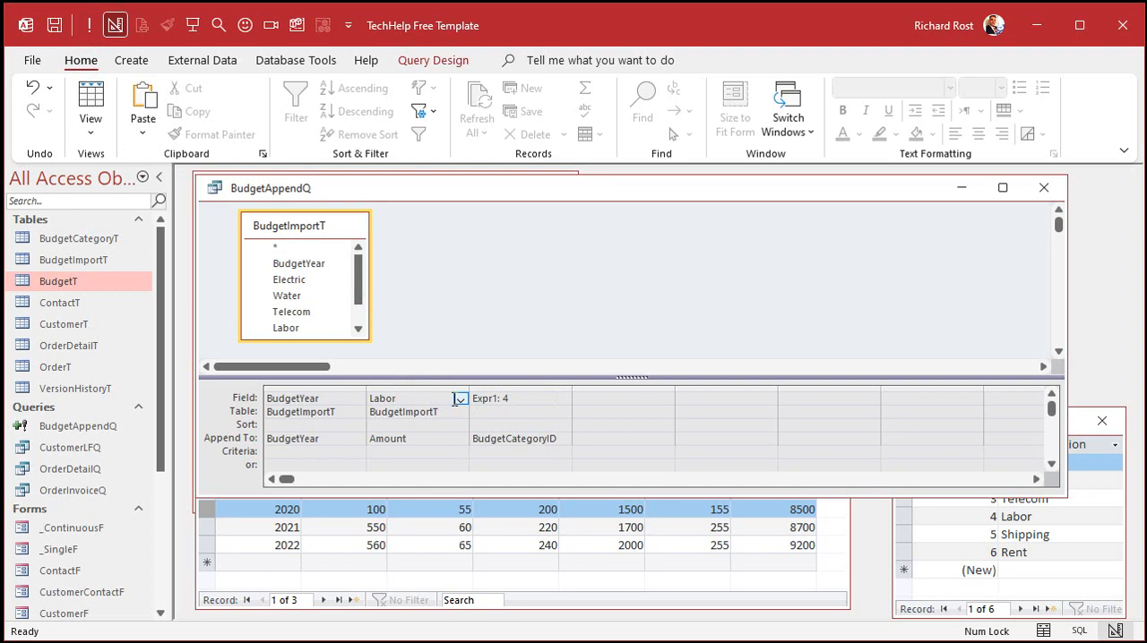
left_click(460, 399)
left_click(433, 490)
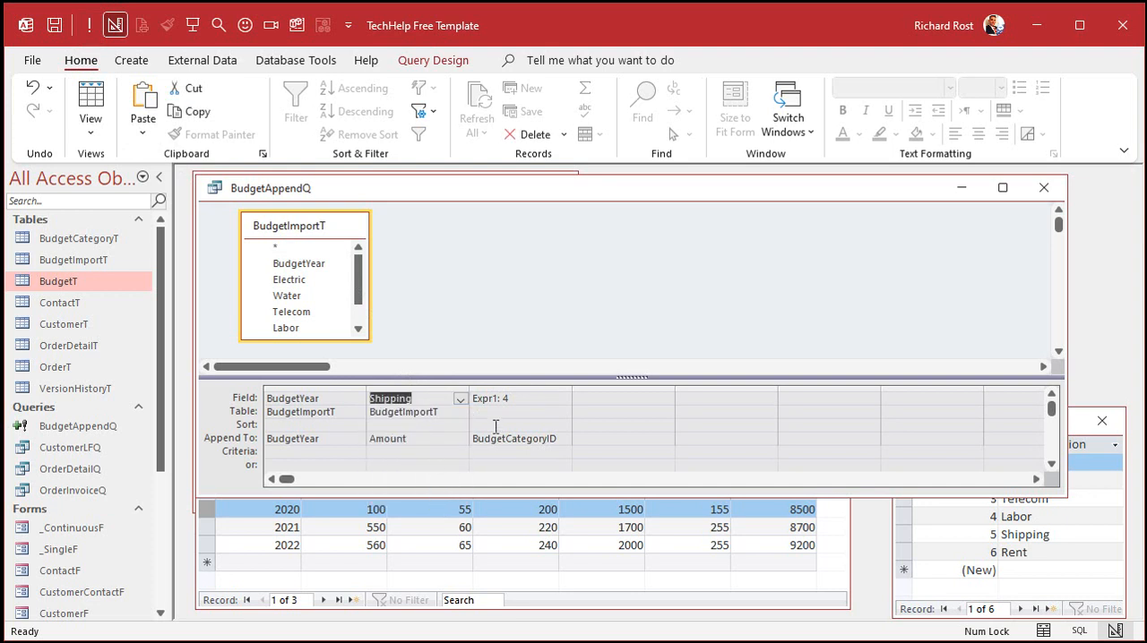
left_click(533, 404)
key("BackSpace")
type("5")
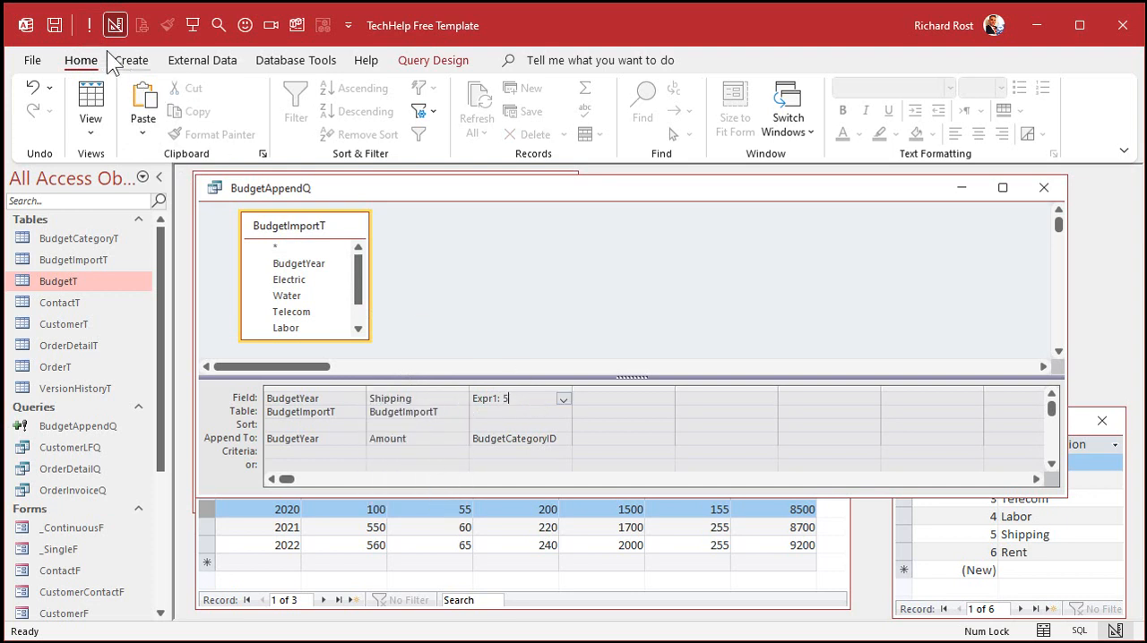
Step: Change the append query's Amount source to Rent and its BudgetCategoryID constant to 6, and close the query
left_click(461, 400)
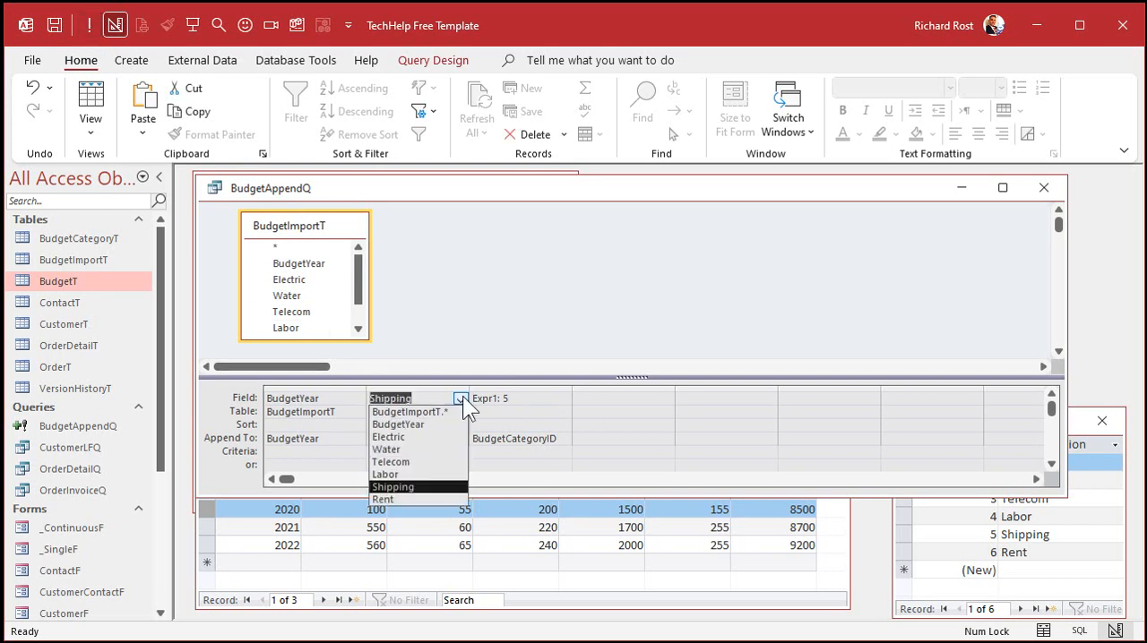
left_click(437, 495)
double_click(527, 401)
type("6")
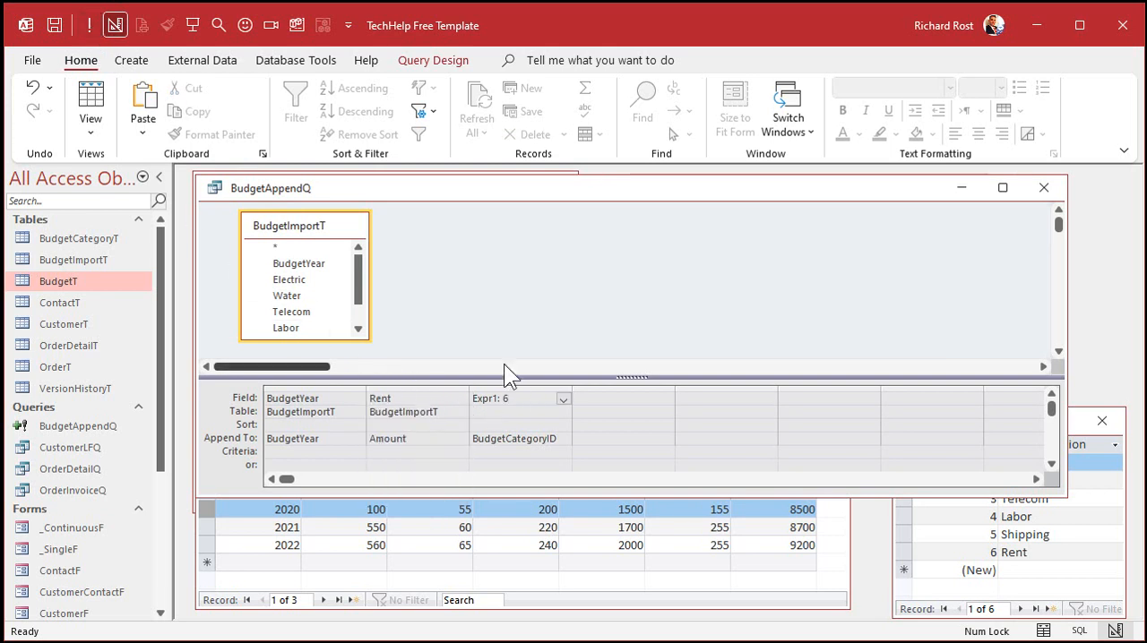
key("Down")
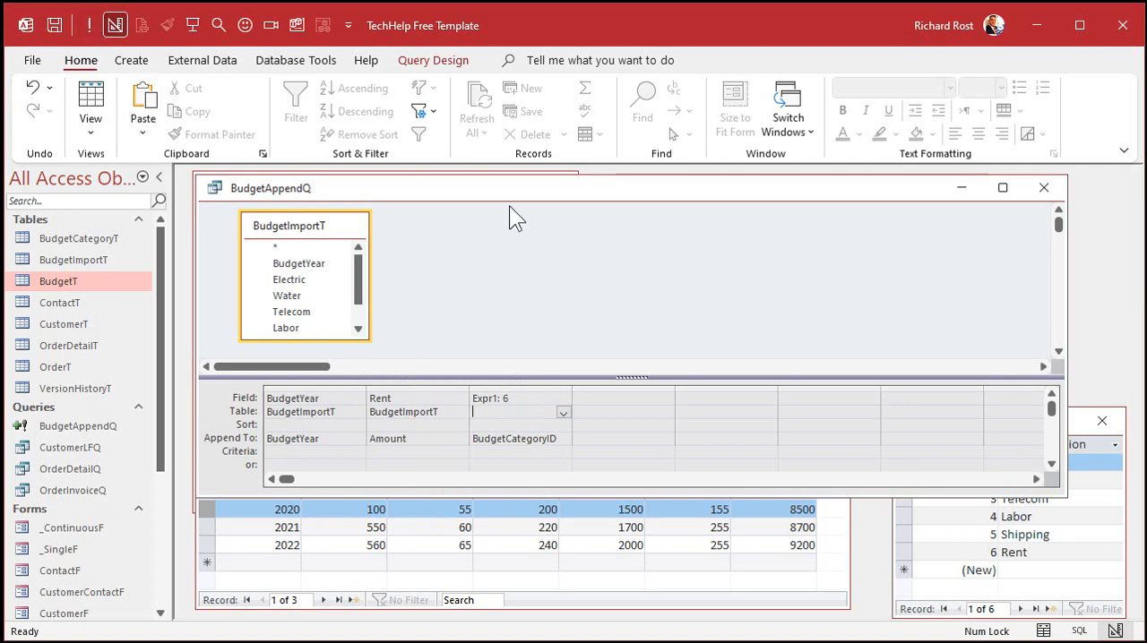
left_click(538, 218)
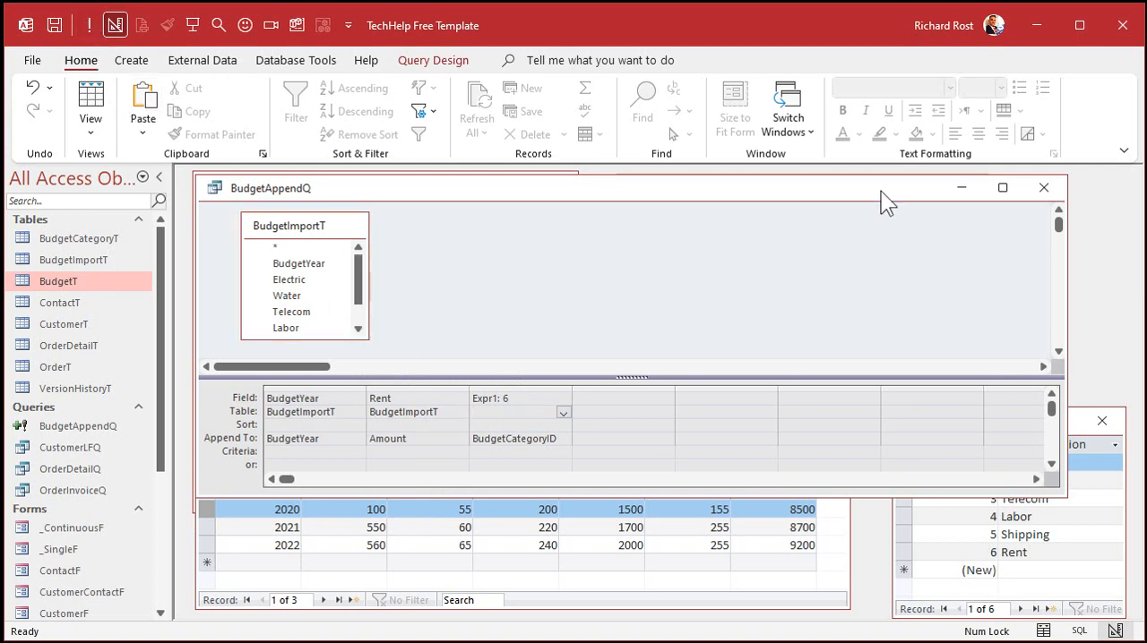
left_click(1039, 195)
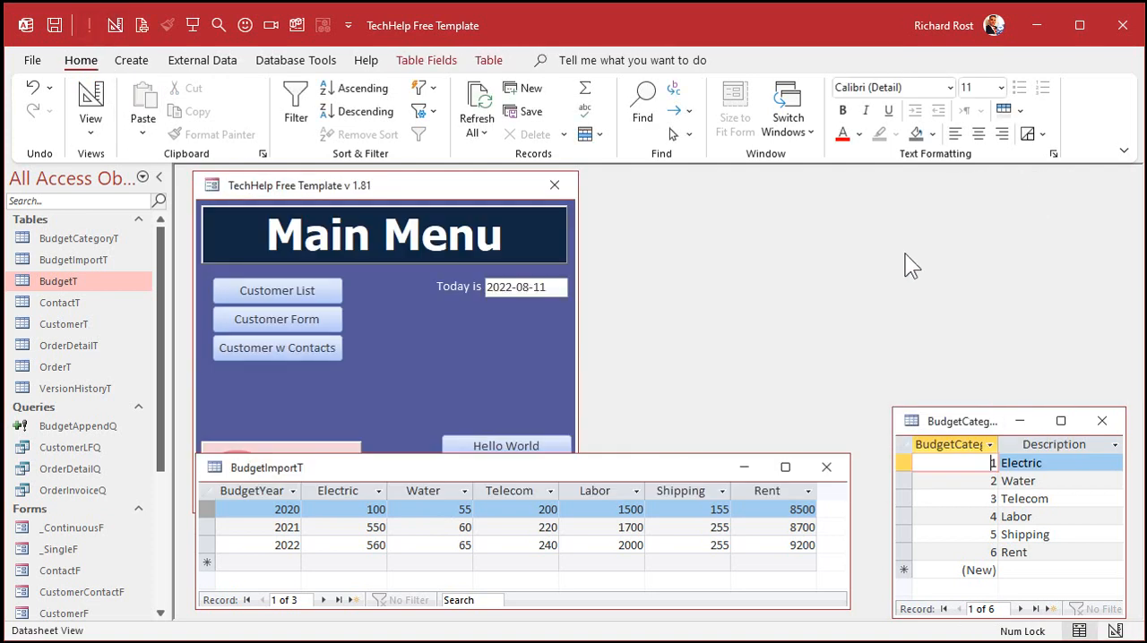
Step: Open BudgetT and enlarge its window to check the appended records for all six budget categories
double_click(81, 281)
left_click_drag(414, 314, 356, 219)
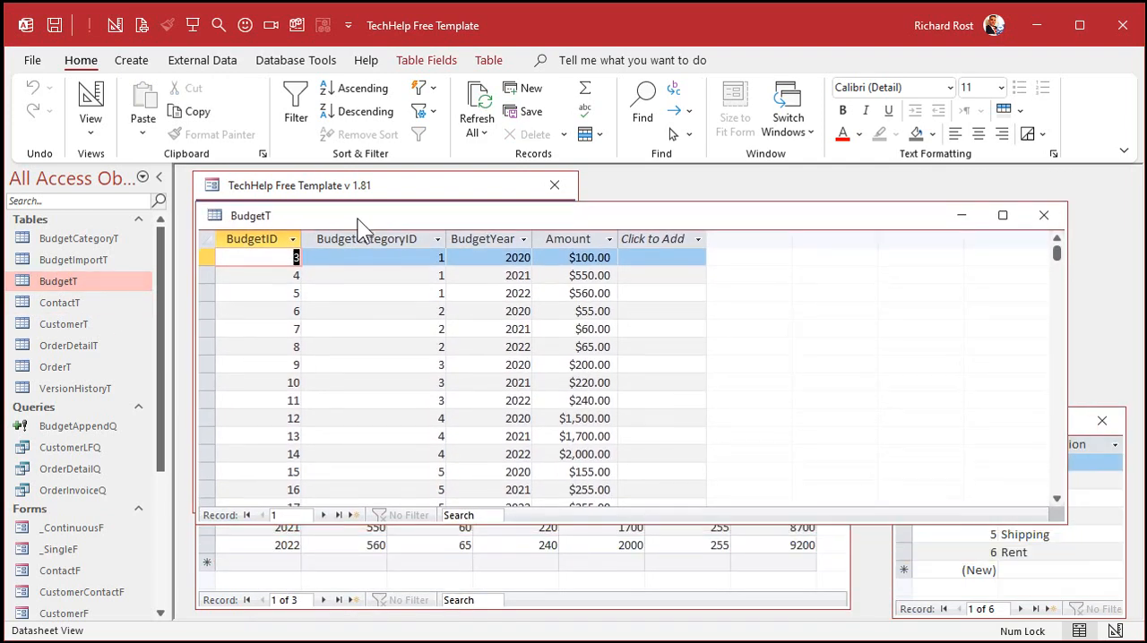
left_click_drag(420, 519, 430, 618)
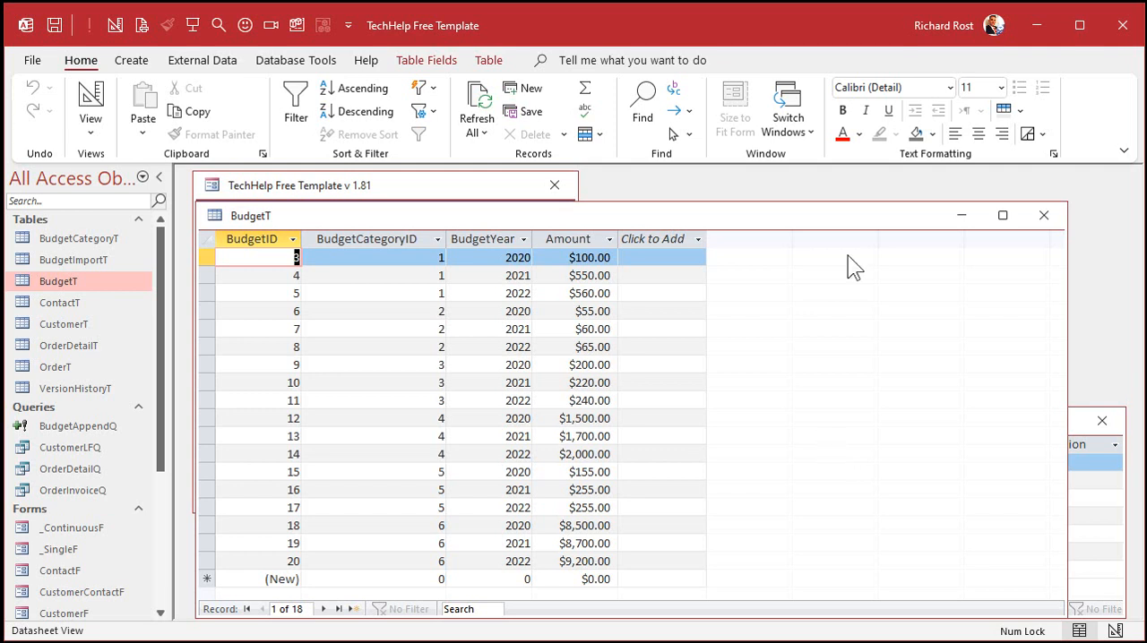
Step: Close the BudgetCategoryT, BudgetT and BudgetImportT tables
left_click(1119, 519)
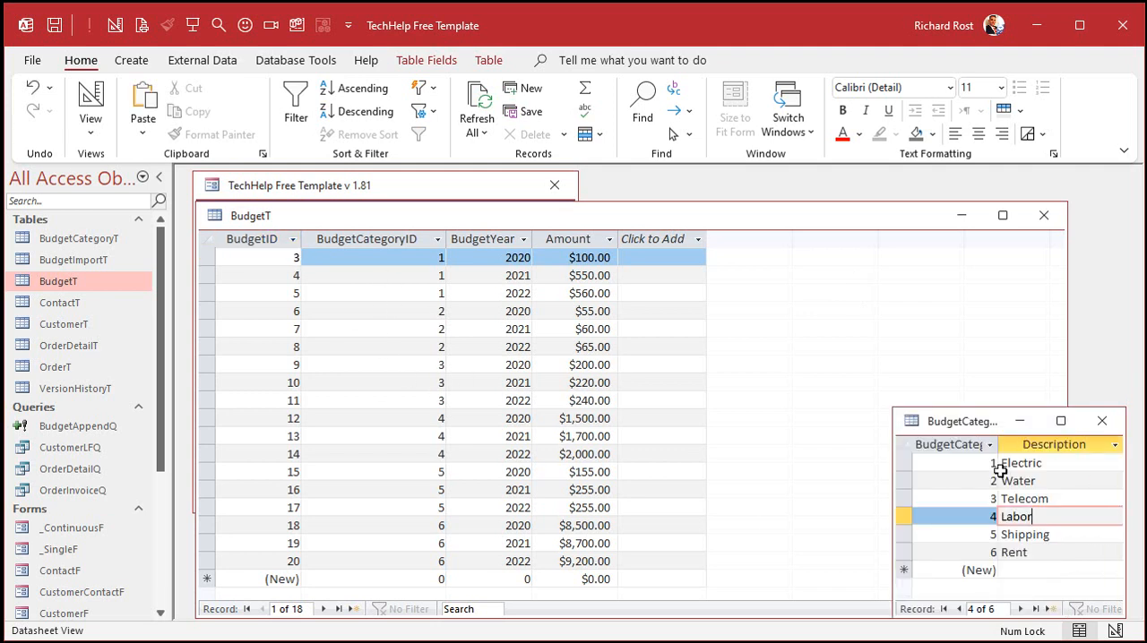
left_click(1101, 421)
left_click(590, 412)
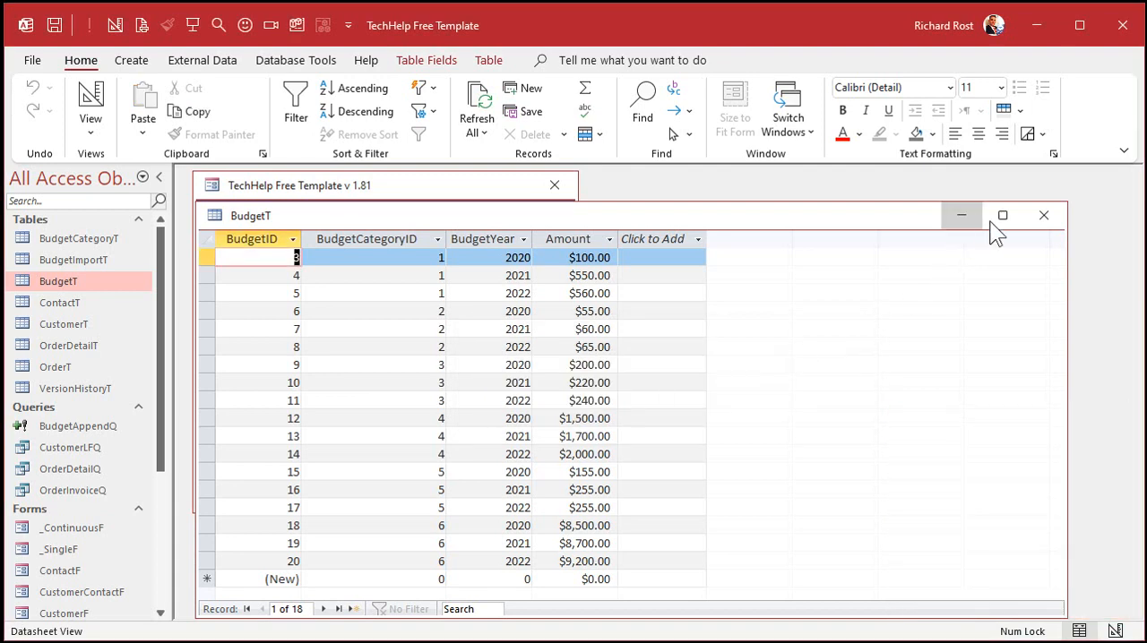
left_click(1044, 215)
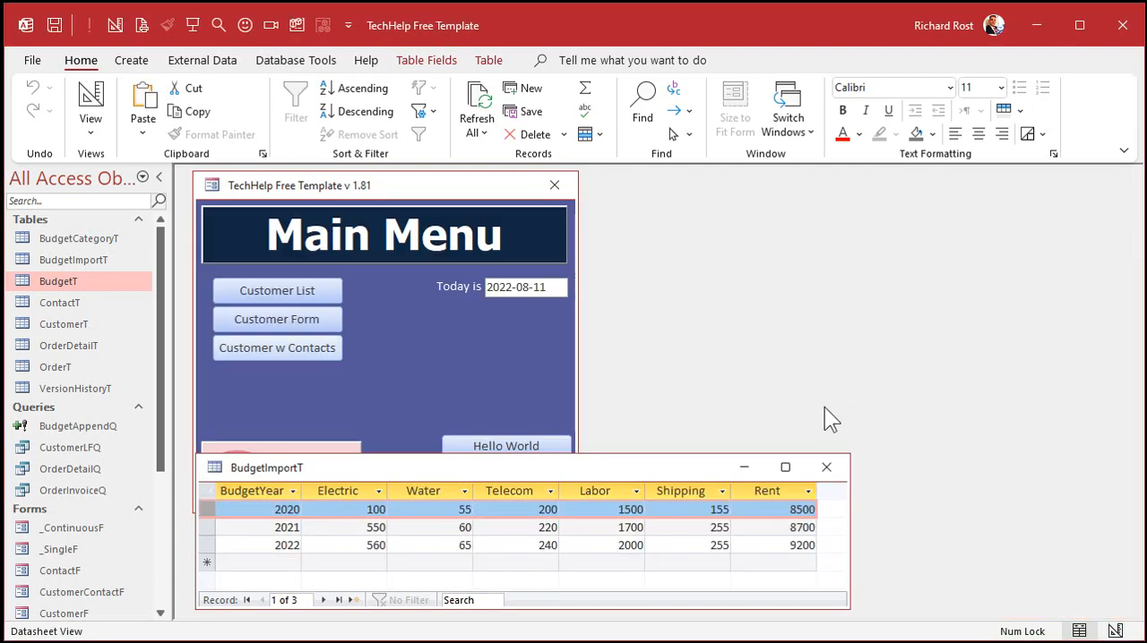
left_click(832, 472)
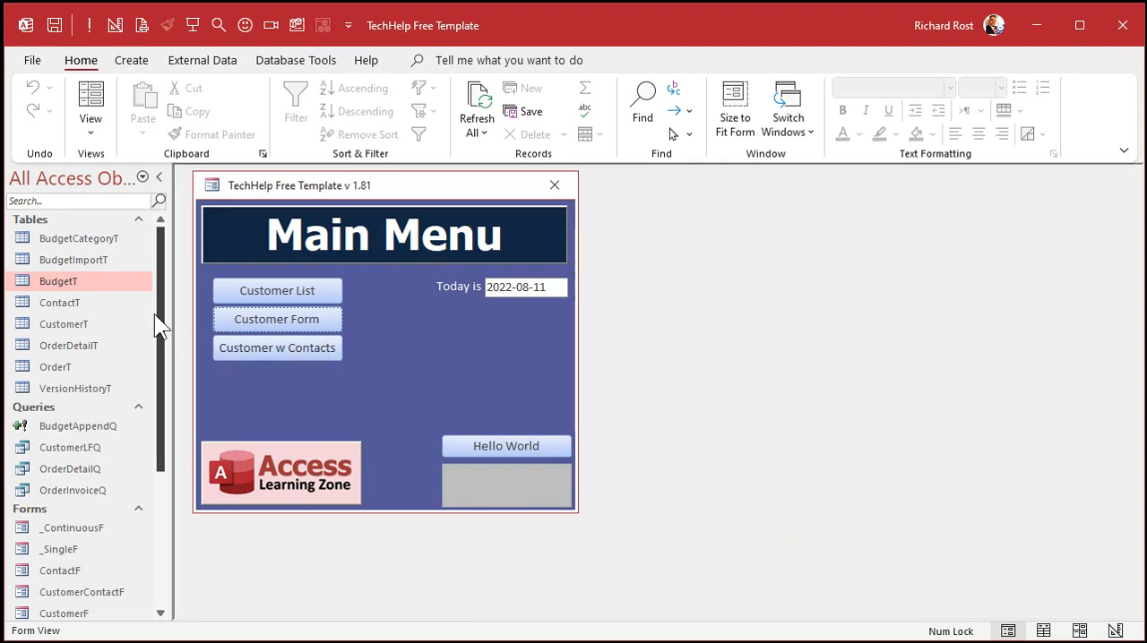
Step: Create a new query in design view containing the BudgetT and BudgetCategoryT tables
left_click(132, 63)
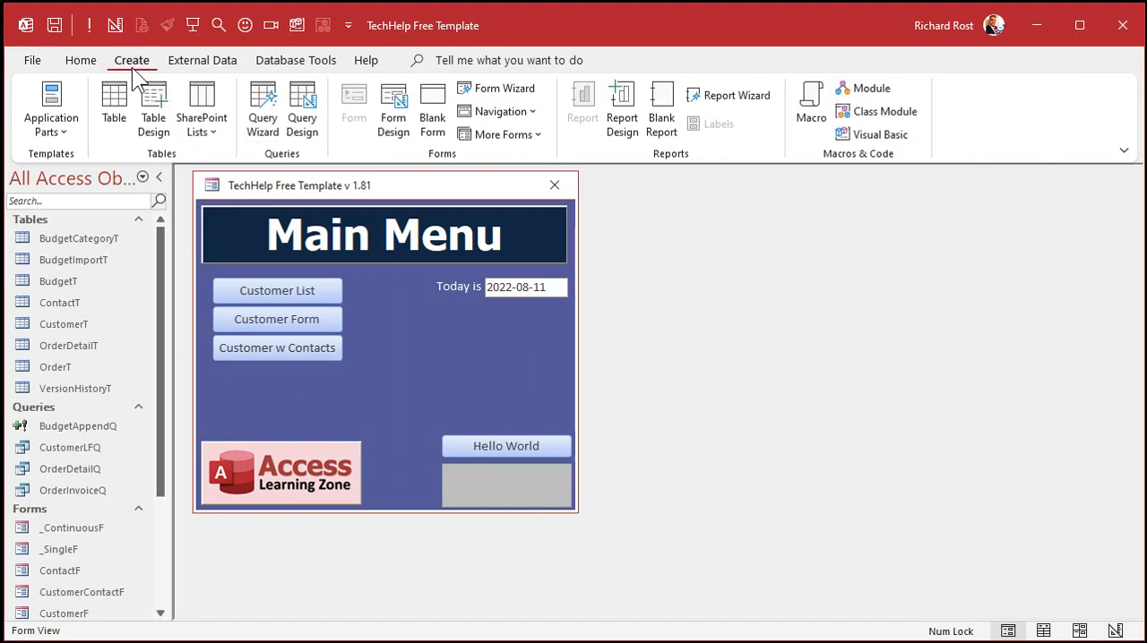
left_click(302, 114)
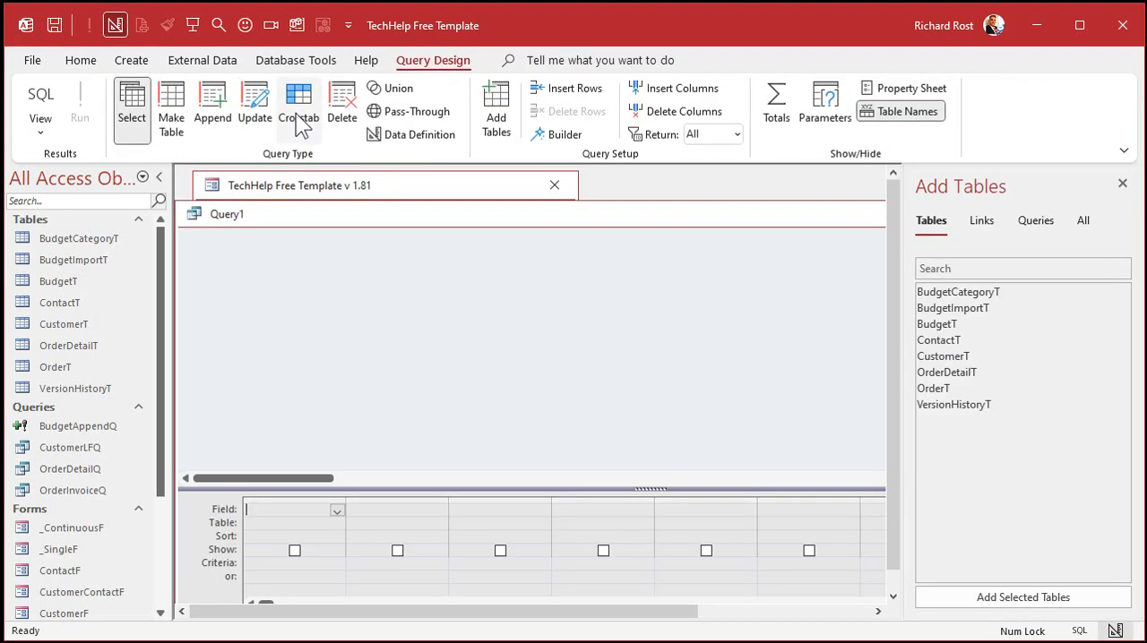
double_click(959, 324)
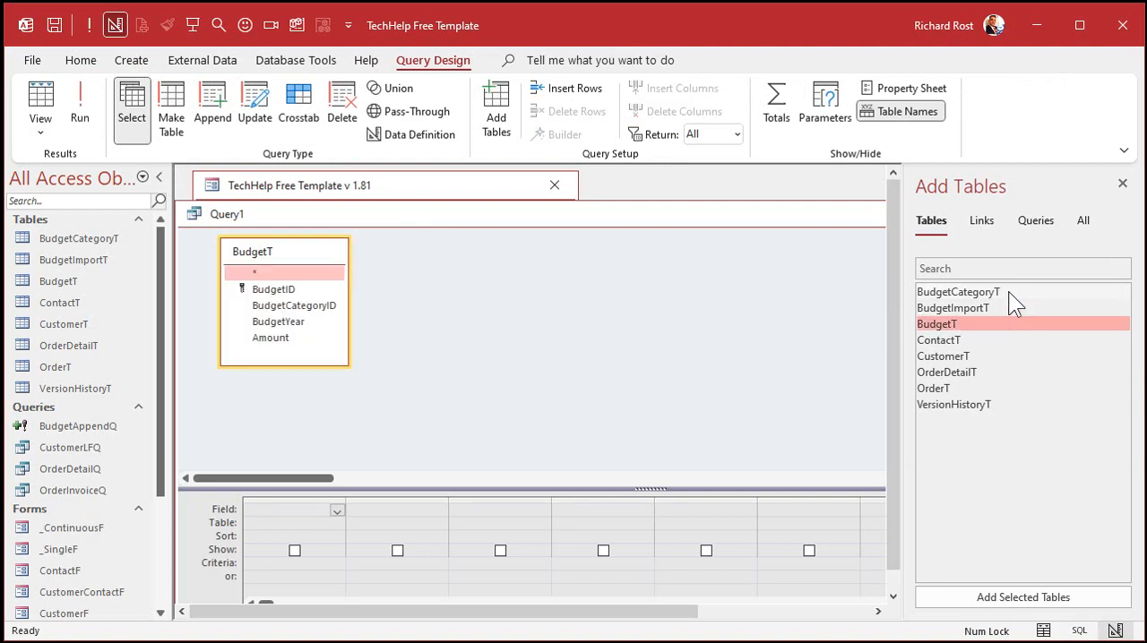
double_click(1008, 291)
left_click(1121, 183)
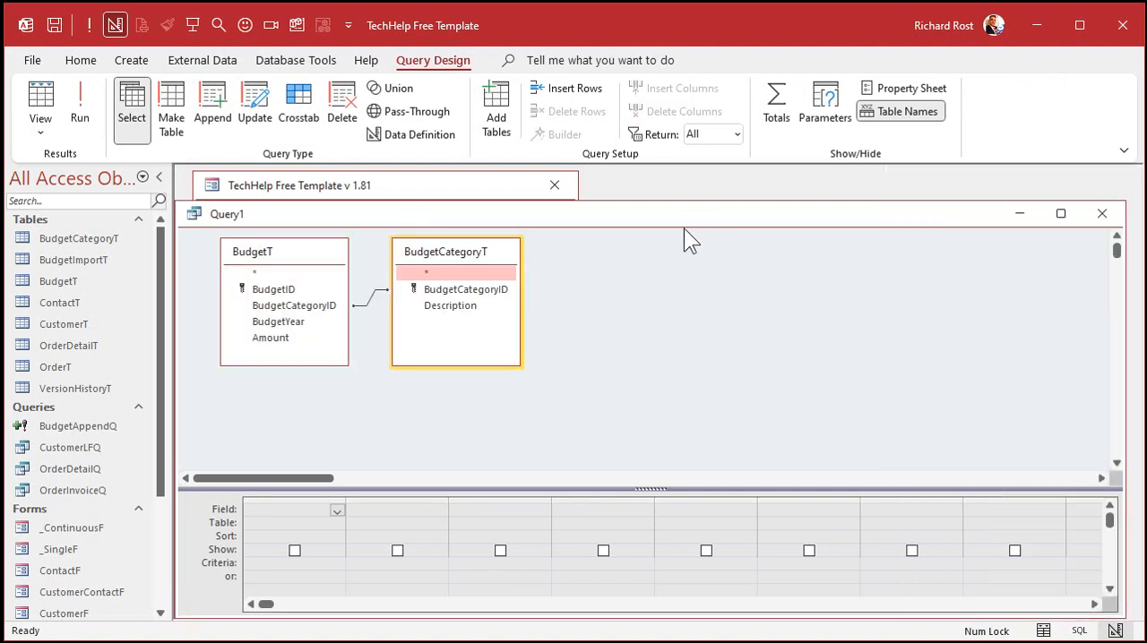
left_click(684, 227)
left_click_drag(677, 212, 687, 181)
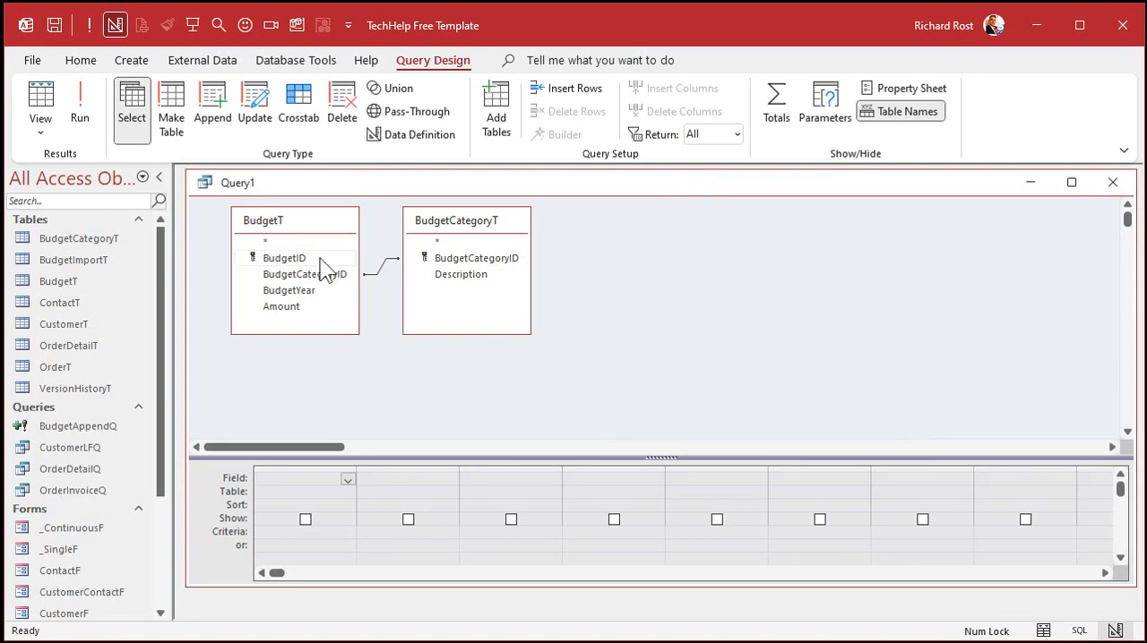
left_click(383, 268)
Step: Add BudgetID, BudgetCategoryID, BudgetCategoryT's Description, BudgetYear and Amount to the query and run it
double_click(301, 259)
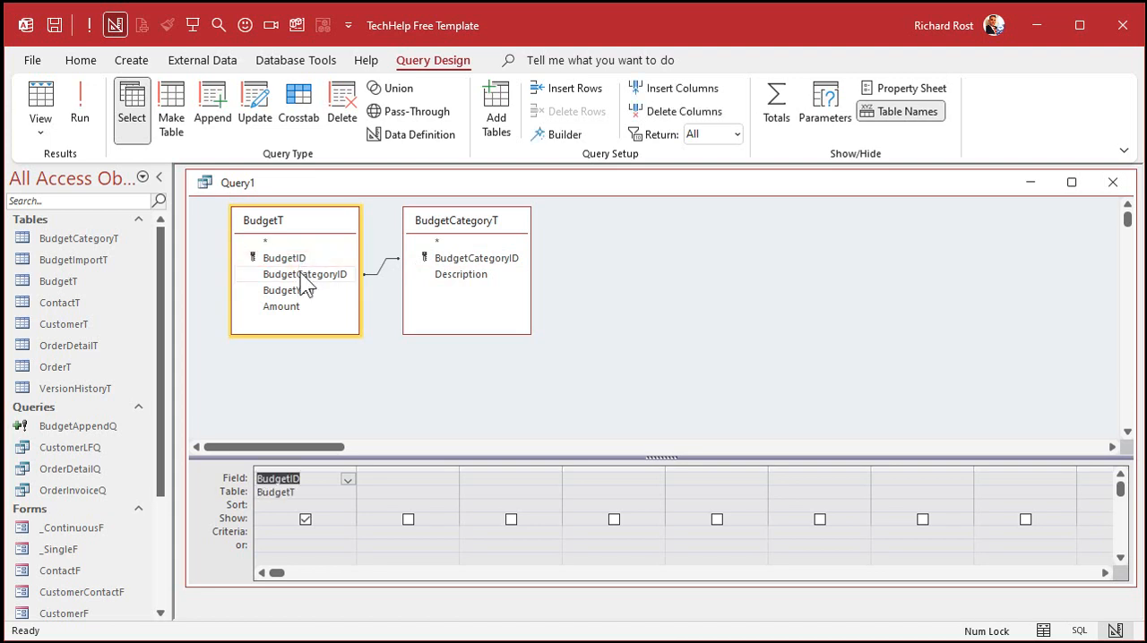
double_click(302, 275)
left_click(485, 275)
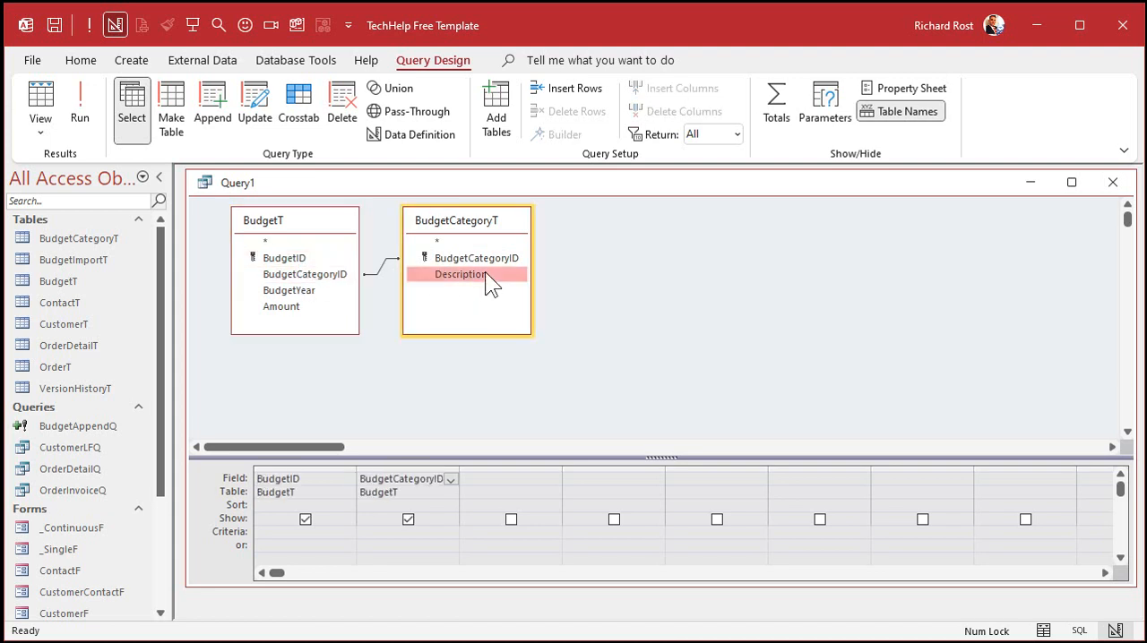
double_click(485, 273)
double_click(302, 291)
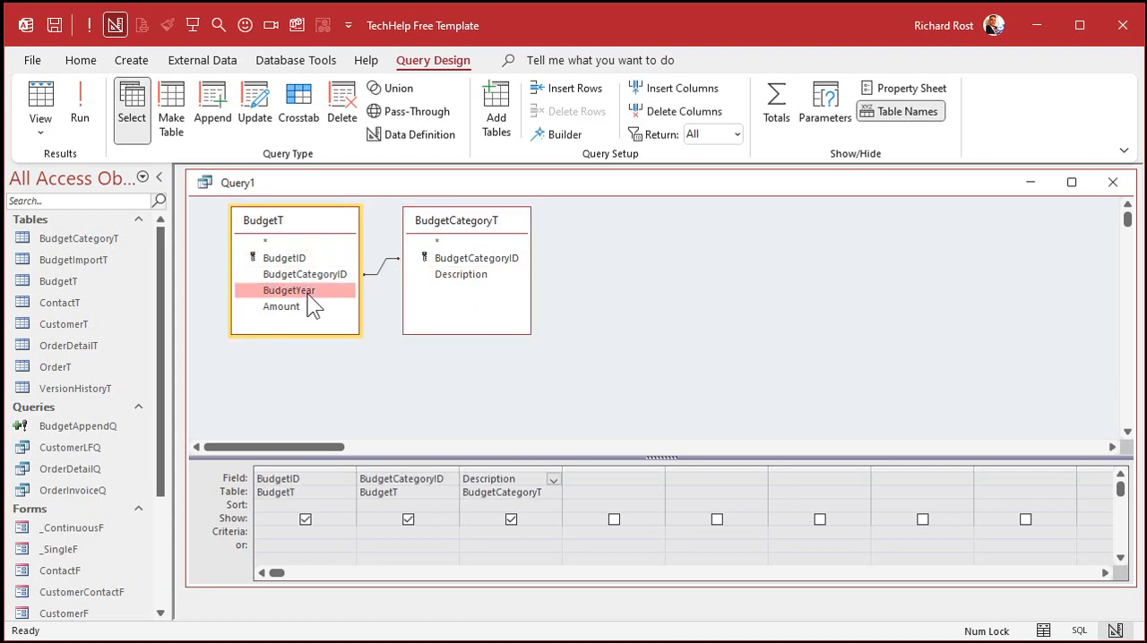
double_click(307, 307)
left_click(82, 105)
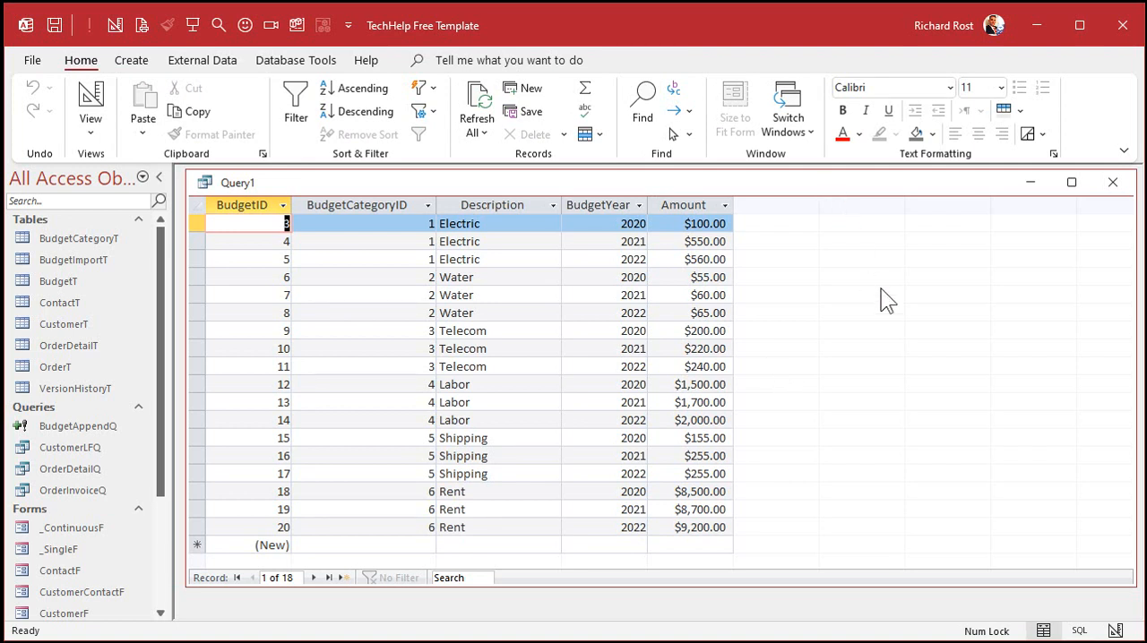
Step: Save the query as BudgetQ and close it
key("ctrl+s")
type("Budeg")
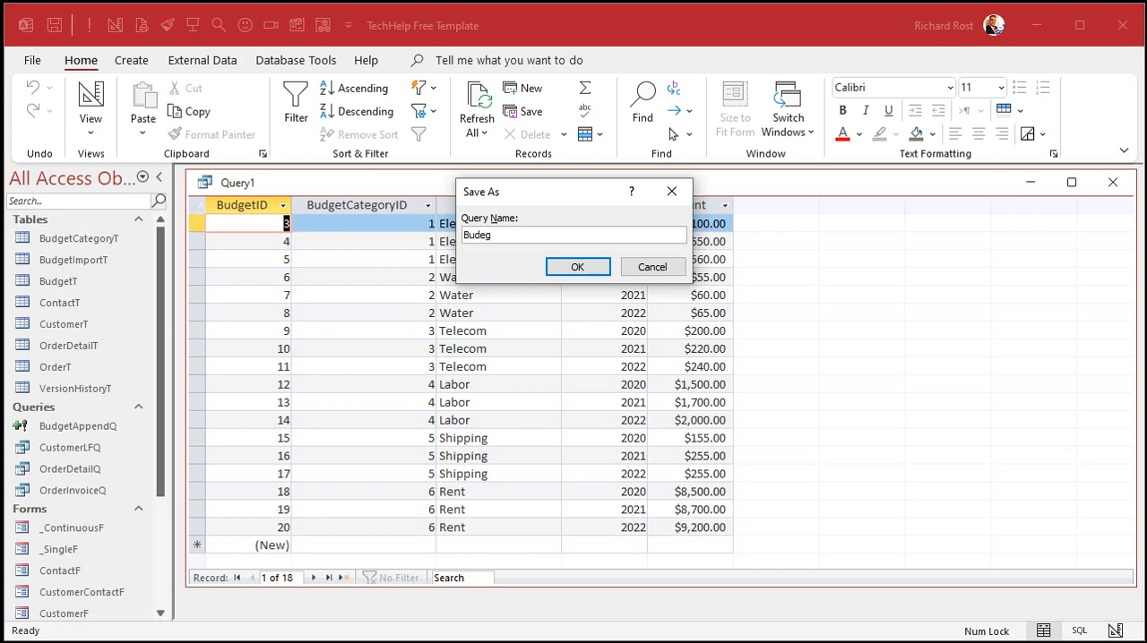
key("BackSpace")
key("BackSpace")
type("getQ")
key("Return")
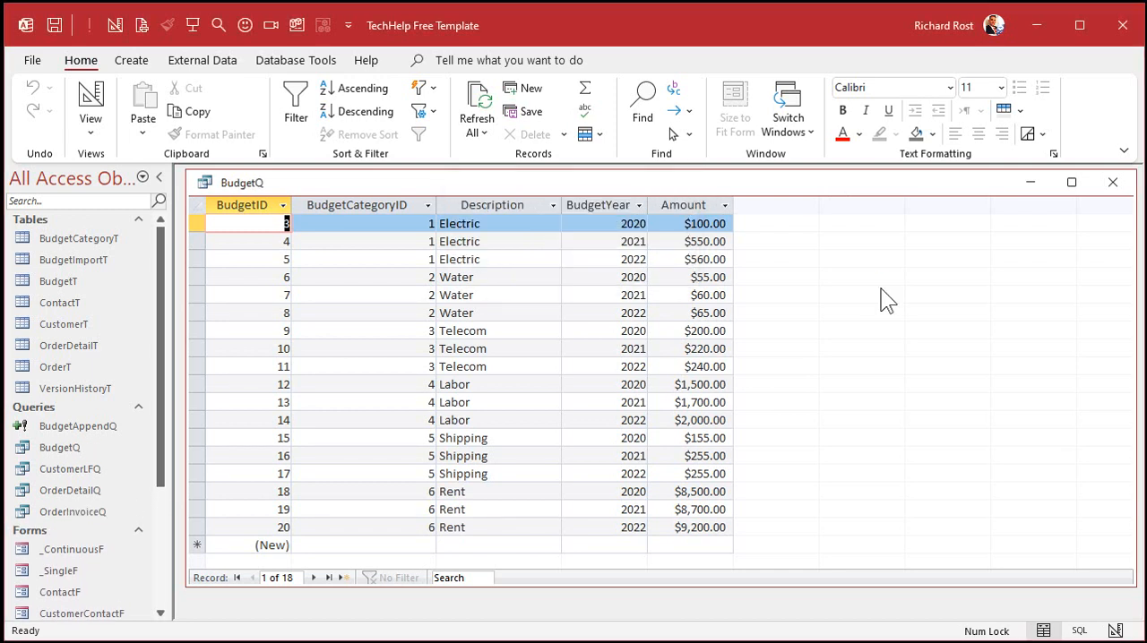
left_click(1112, 182)
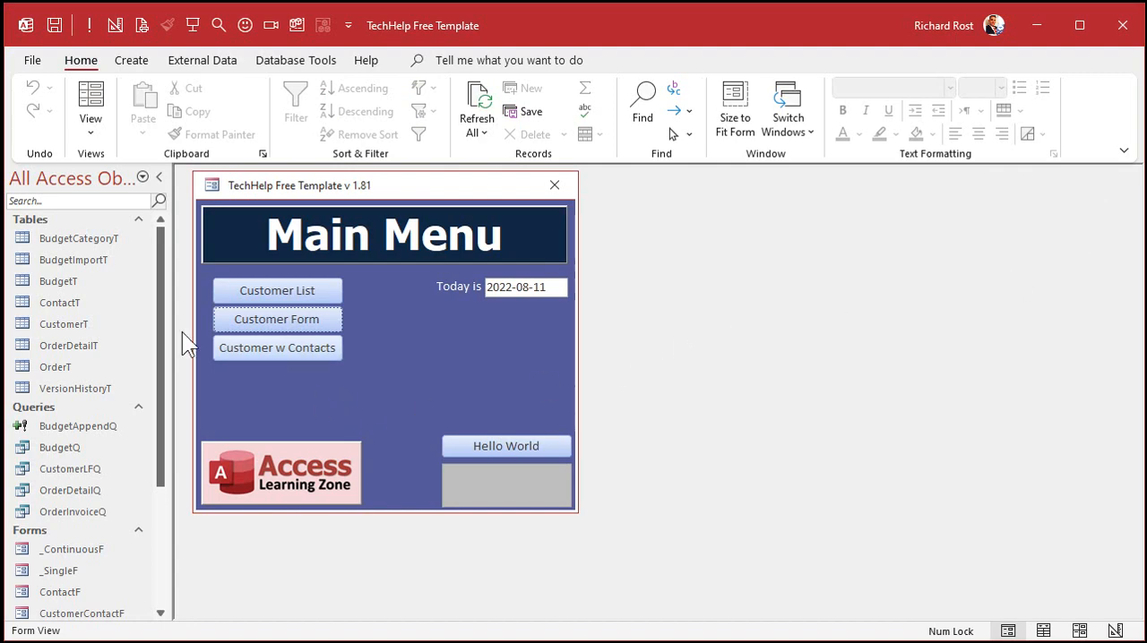
Step: Open BudgetT to review its normalized records, and close the table
double_click(78, 279)
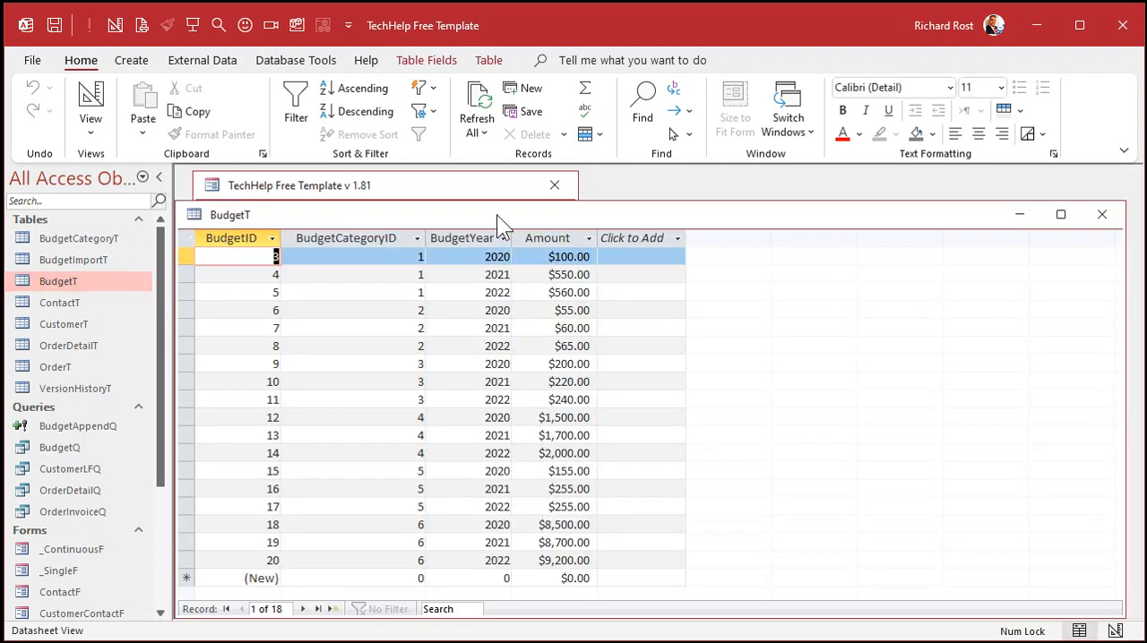
left_click_drag(496, 215, 503, 195)
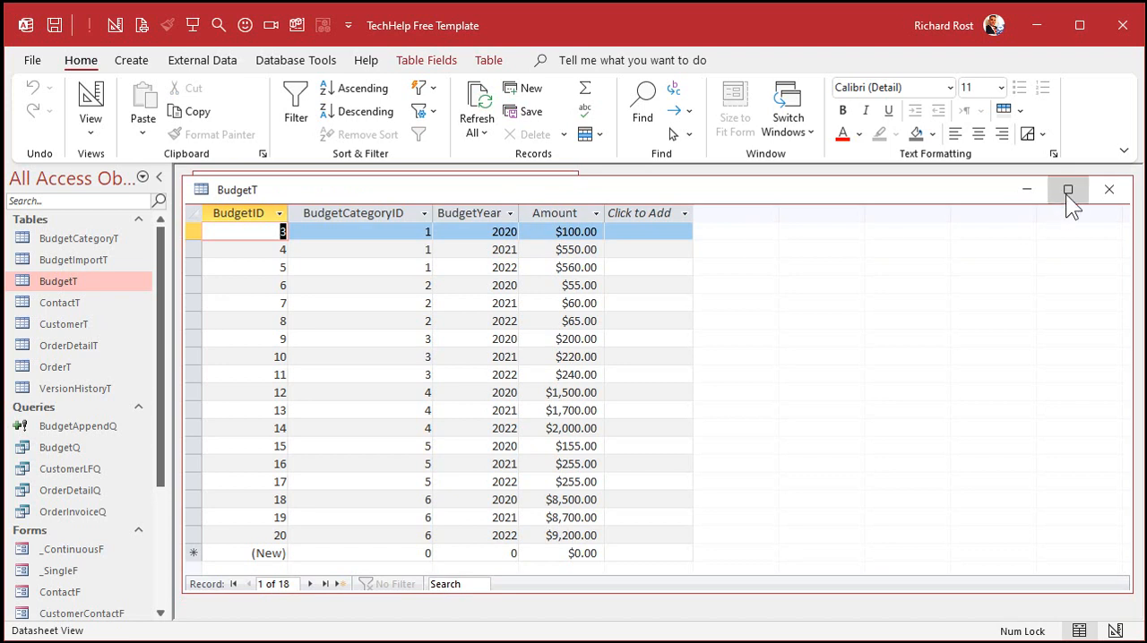
left_click(1109, 189)
Step: Duplicate the _ContinuousF template form and name the copy BudgetF
left_click(85, 549)
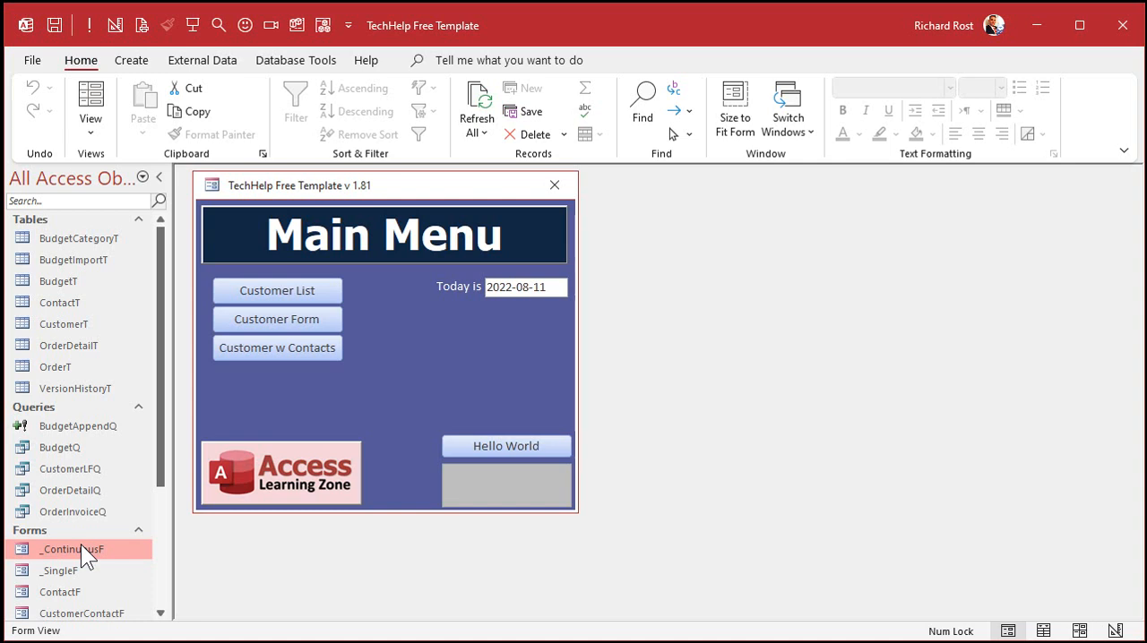
right_click(80, 545)
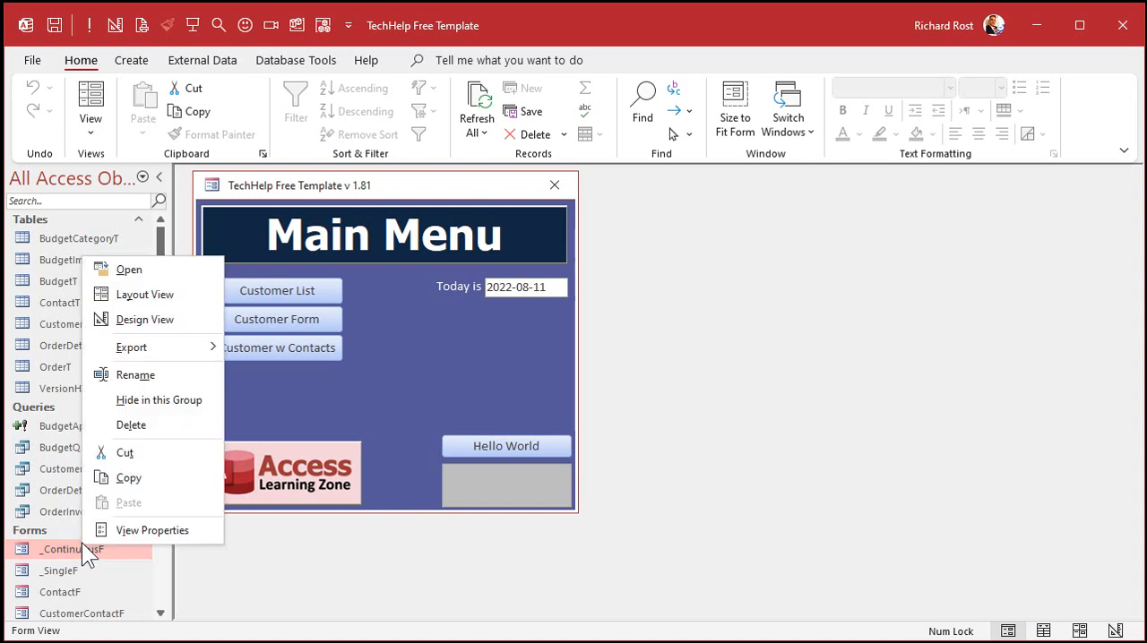
left_click(246, 578)
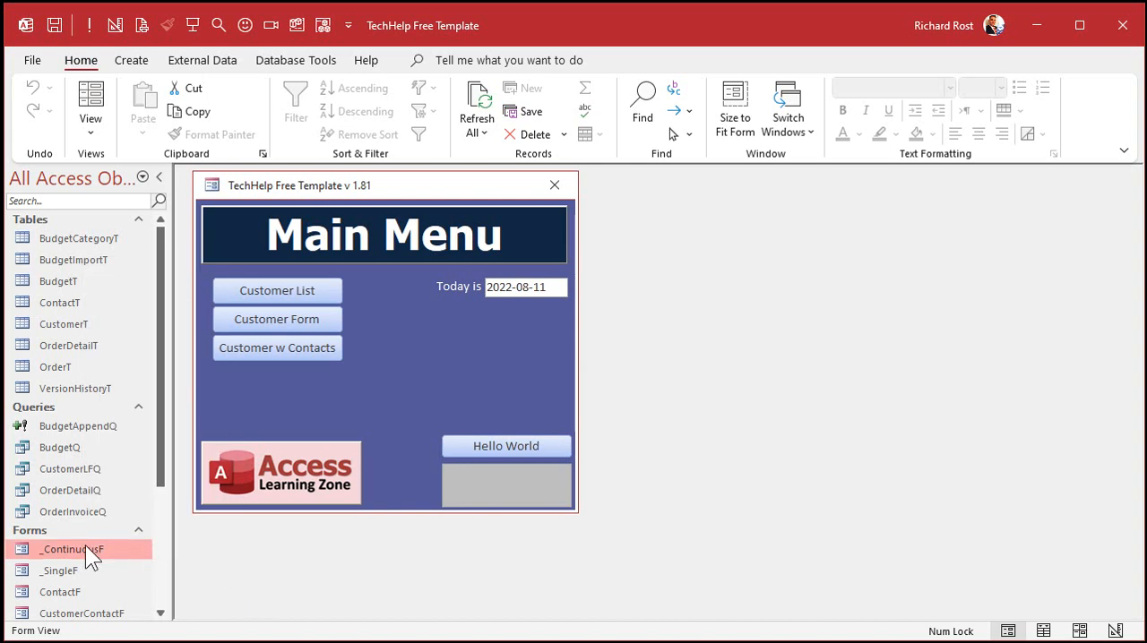
key("ctrl+c")
key("ctrl+v")
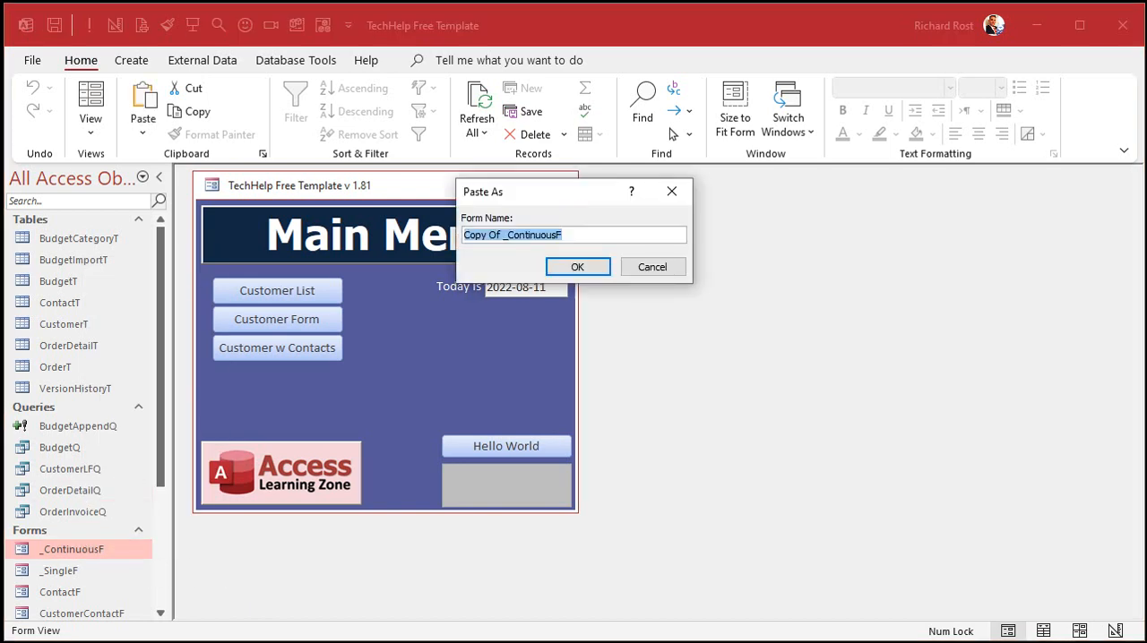
type("BudgetF")
key("Return")
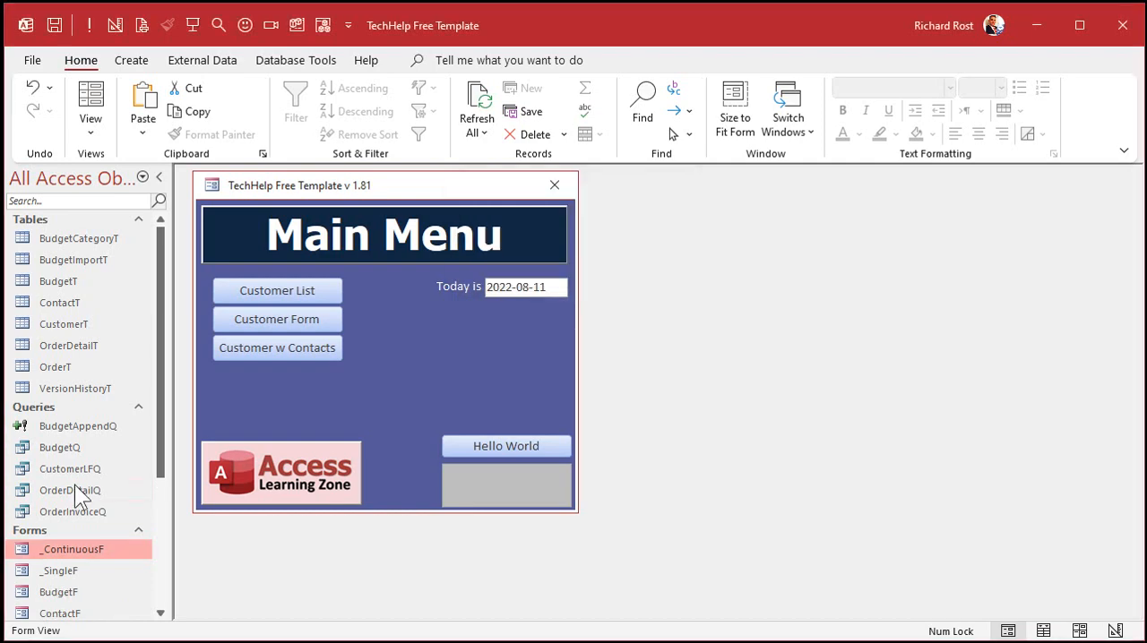
Step: Open the BudgetF form in design view and enlarge its window
left_click(63, 599)
right_click(63, 599)
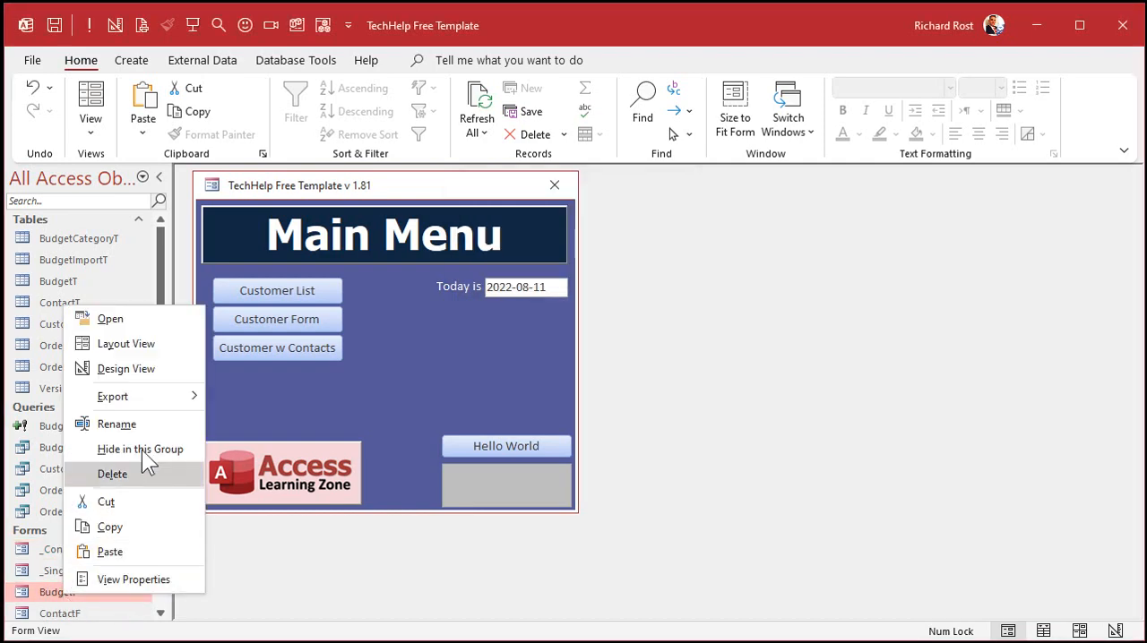
left_click(139, 368)
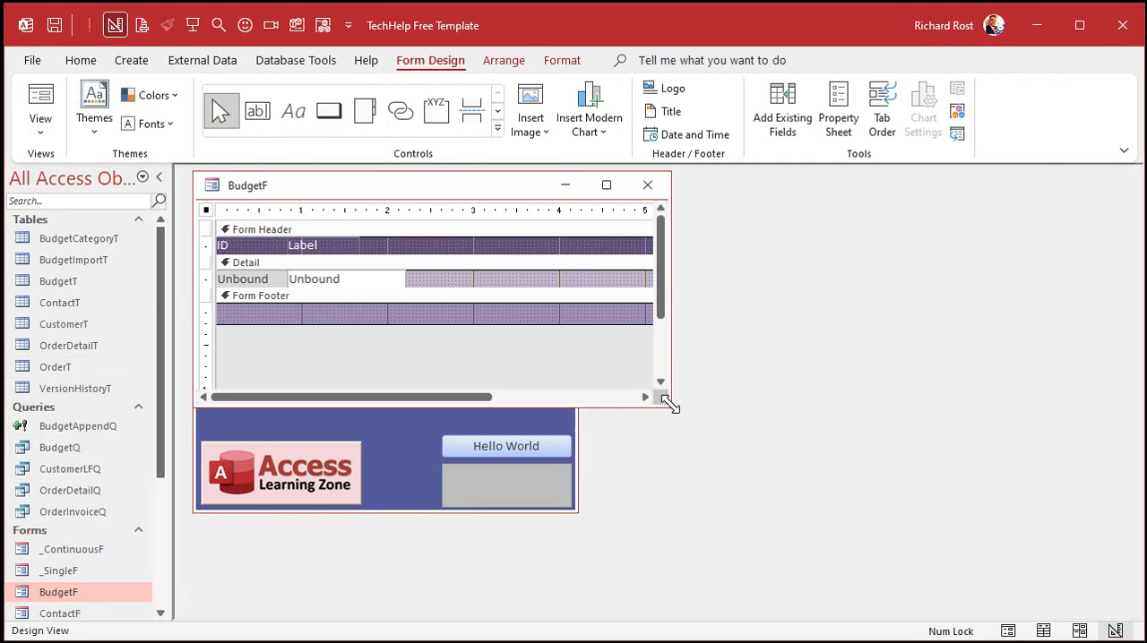
left_click_drag(668, 403, 768, 555)
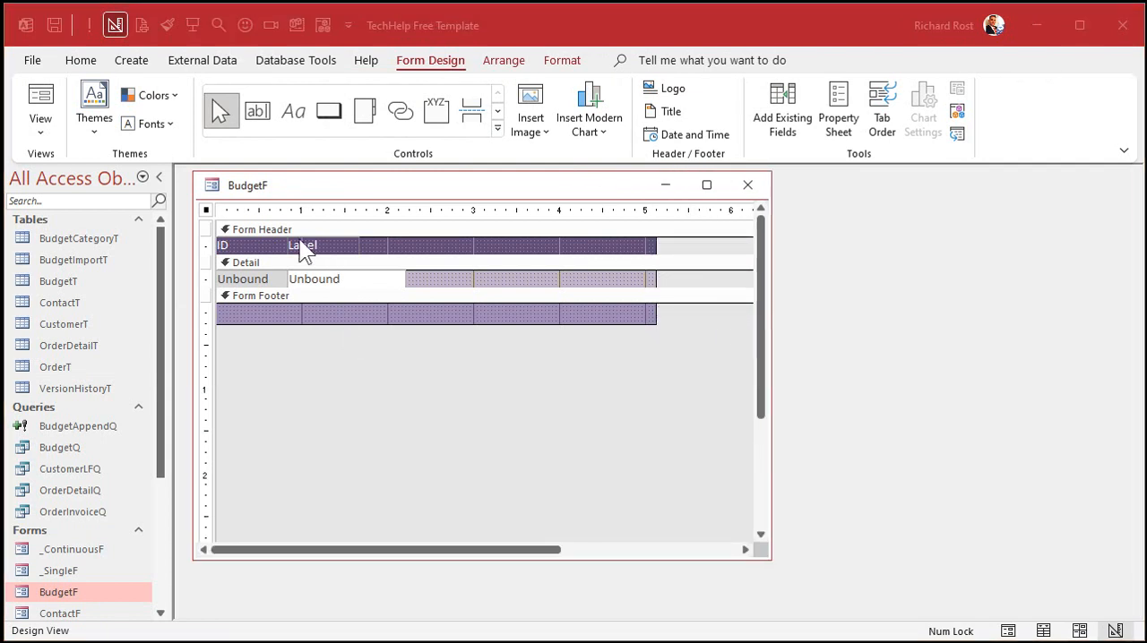
Step: Set the BudgetF form's record source to BudgetT and narrow the property sheet to uncover the form
double_click(207, 210)
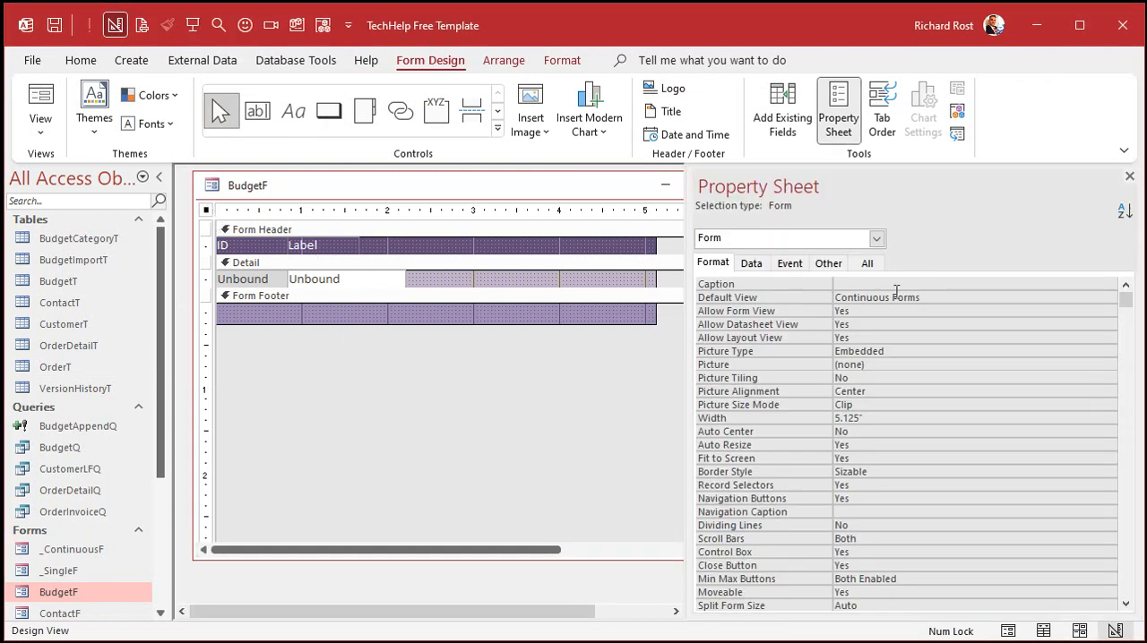
left_click(753, 265)
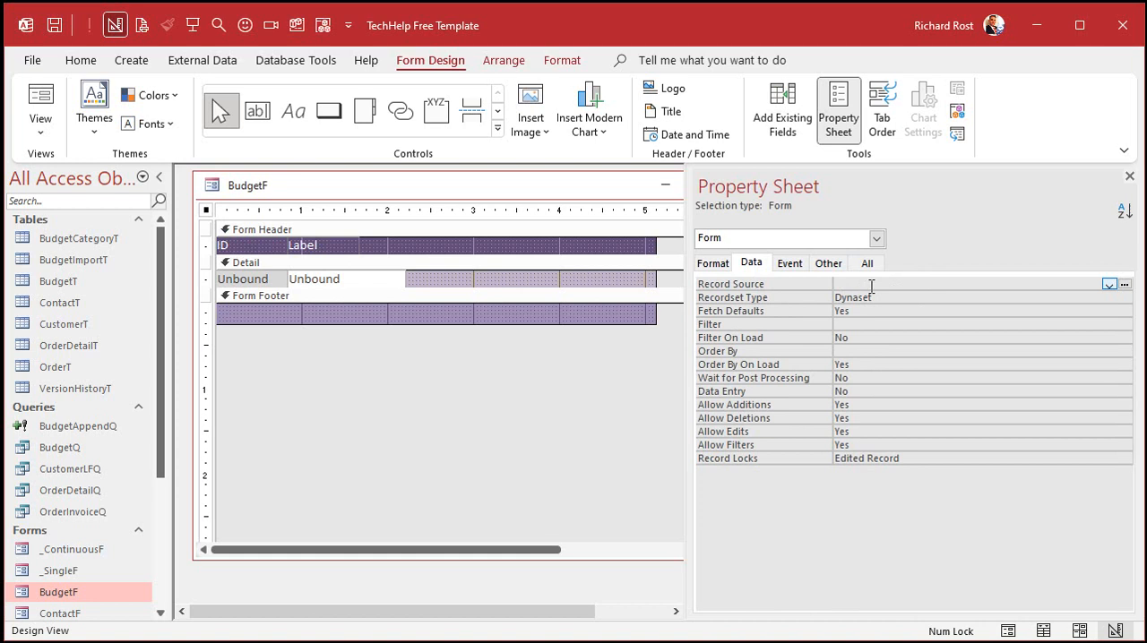
left_click(1109, 284)
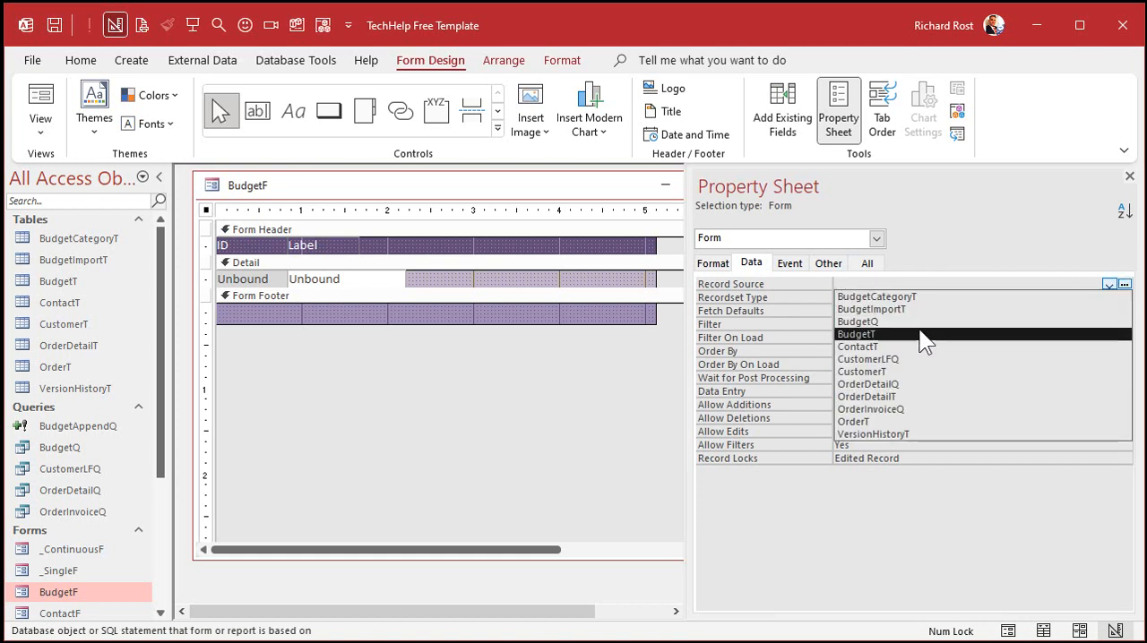
left_click(920, 332)
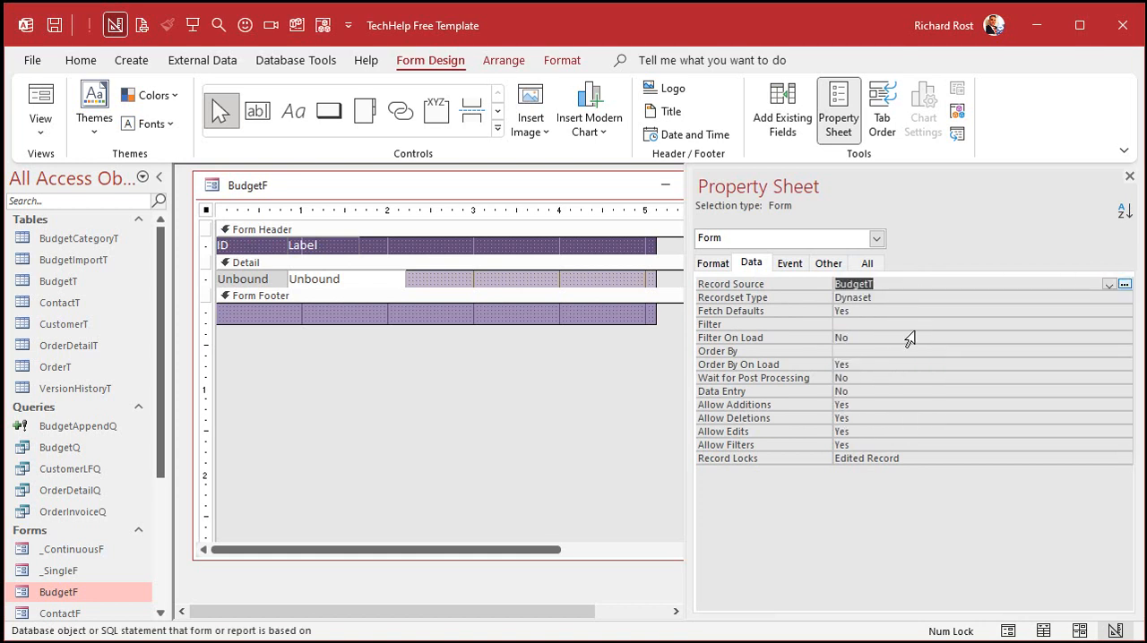
left_click_drag(687, 305, 869, 302)
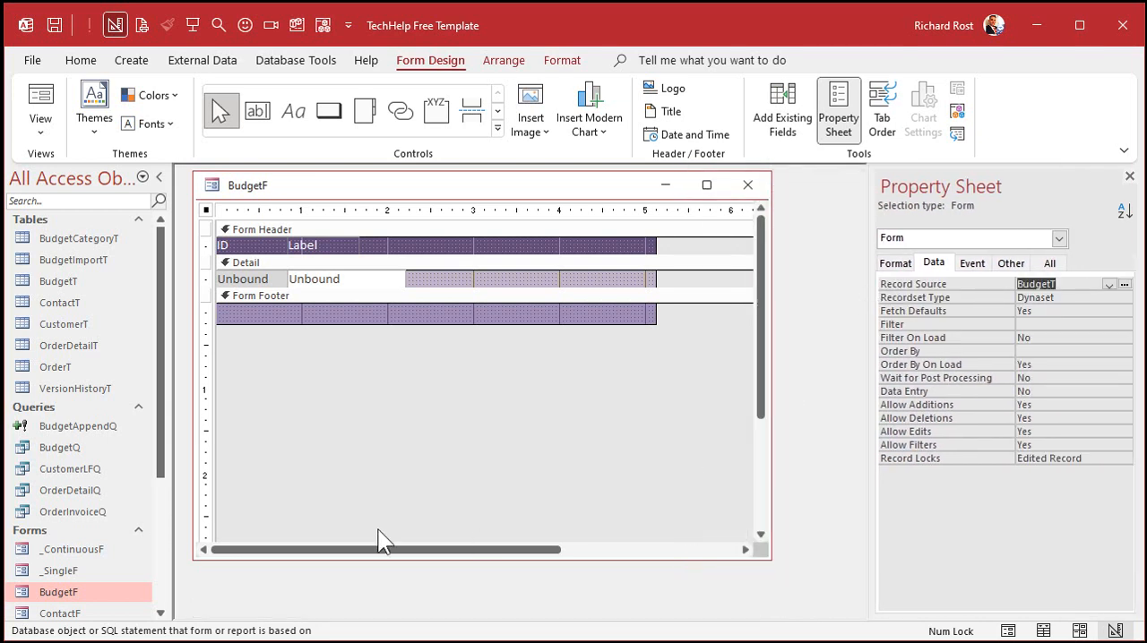
Step: Delete both unbound text boxes from the form's Detail section
left_click(262, 279)
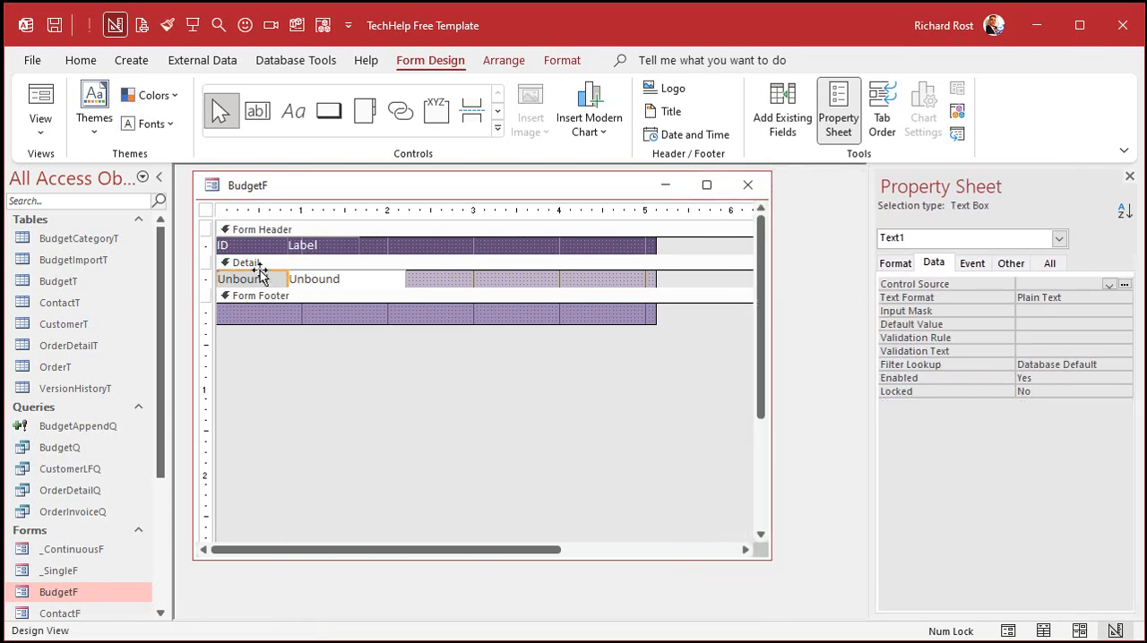
left_click(260, 273)
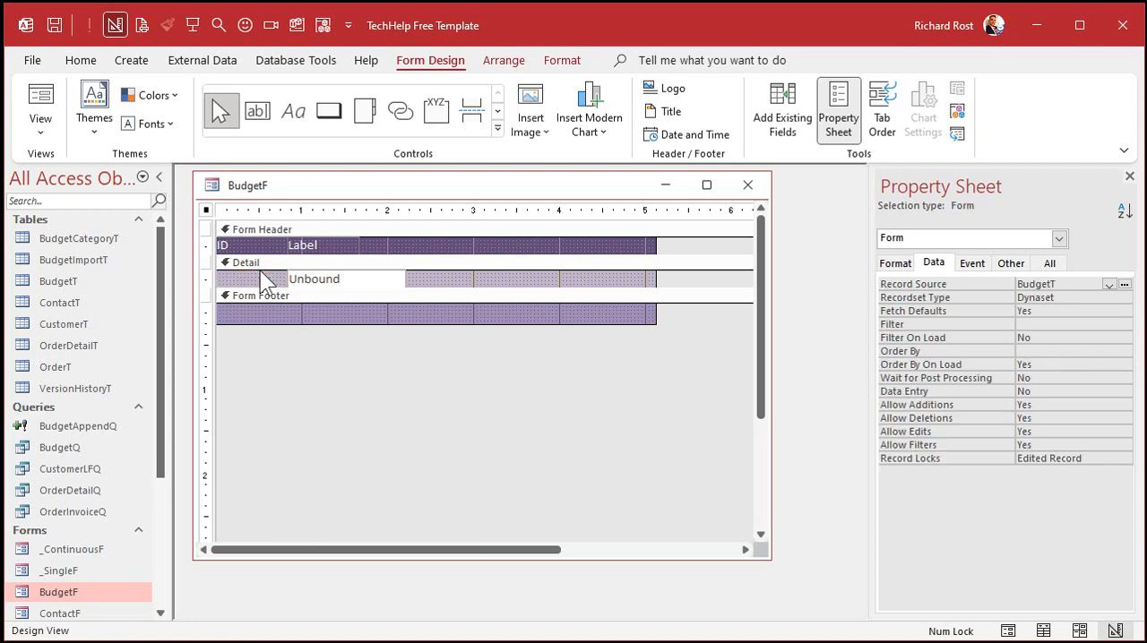
left_click(309, 279)
left_click_drag(307, 278, 226, 277)
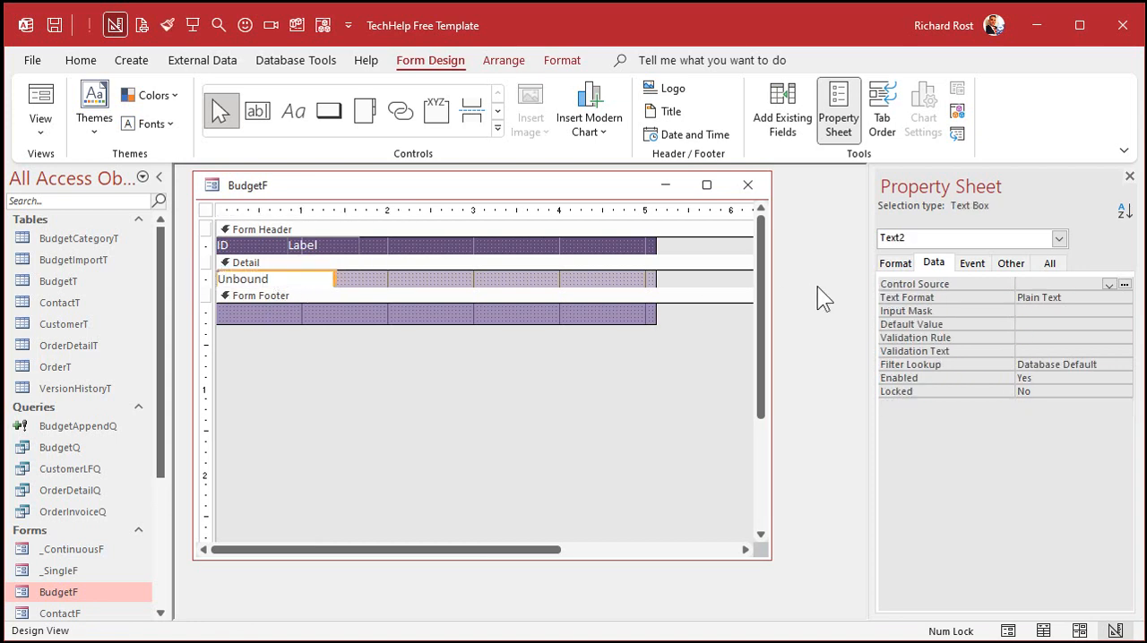
left_click(343, 281)
left_click(292, 279)
key("Delete")
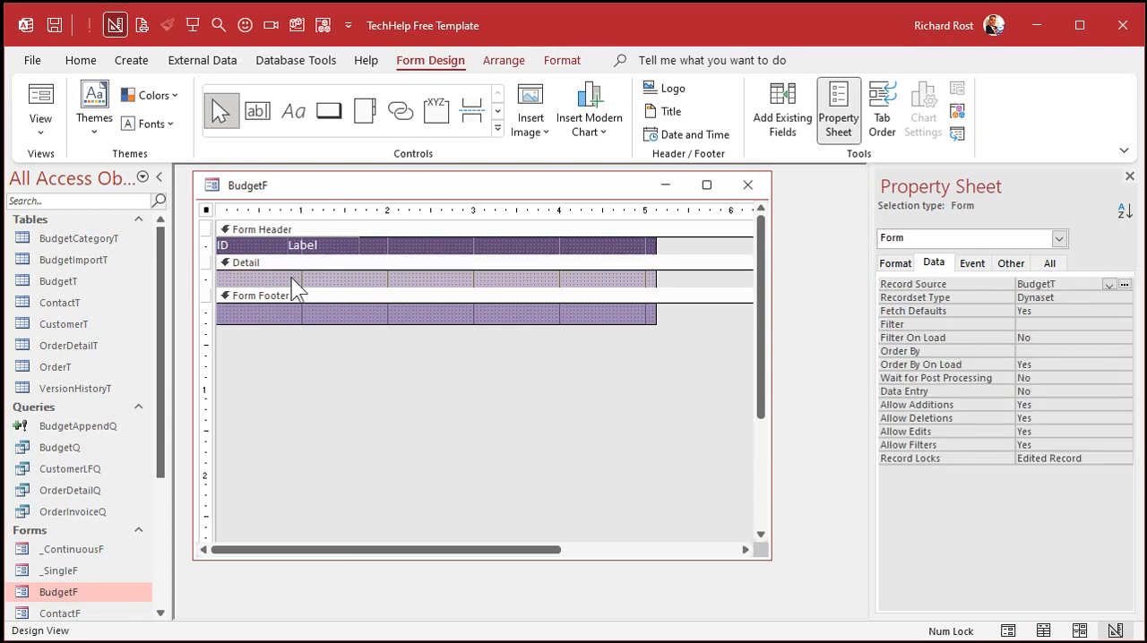
Step: Add the existing BudgetYear and Amount fields to the form's Detail section
left_click(774, 127)
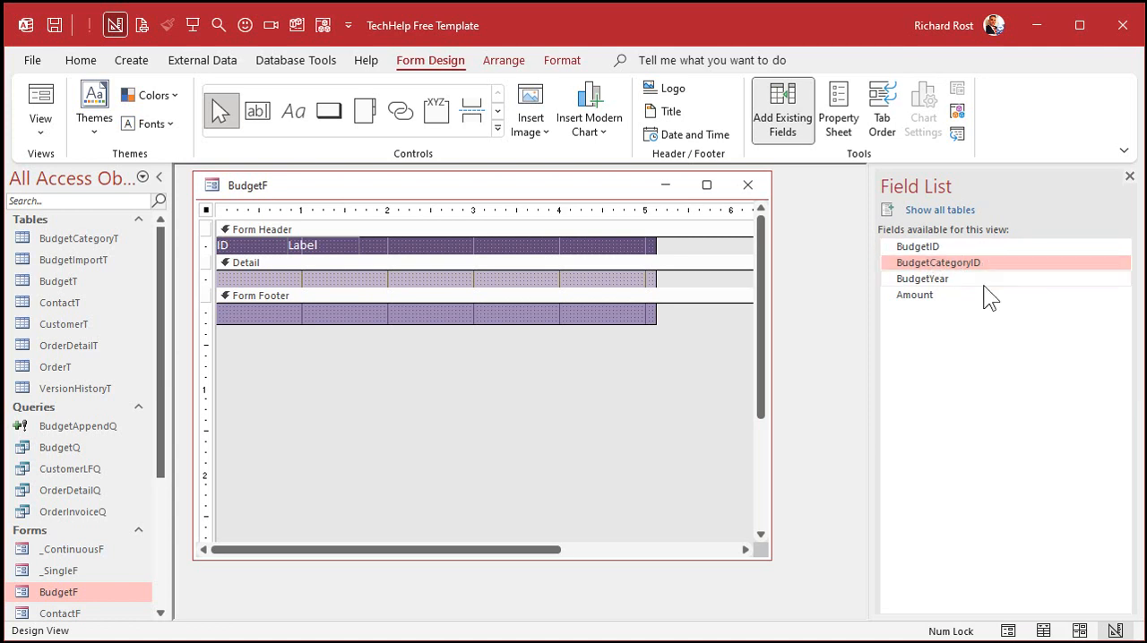
left_click(948, 280)
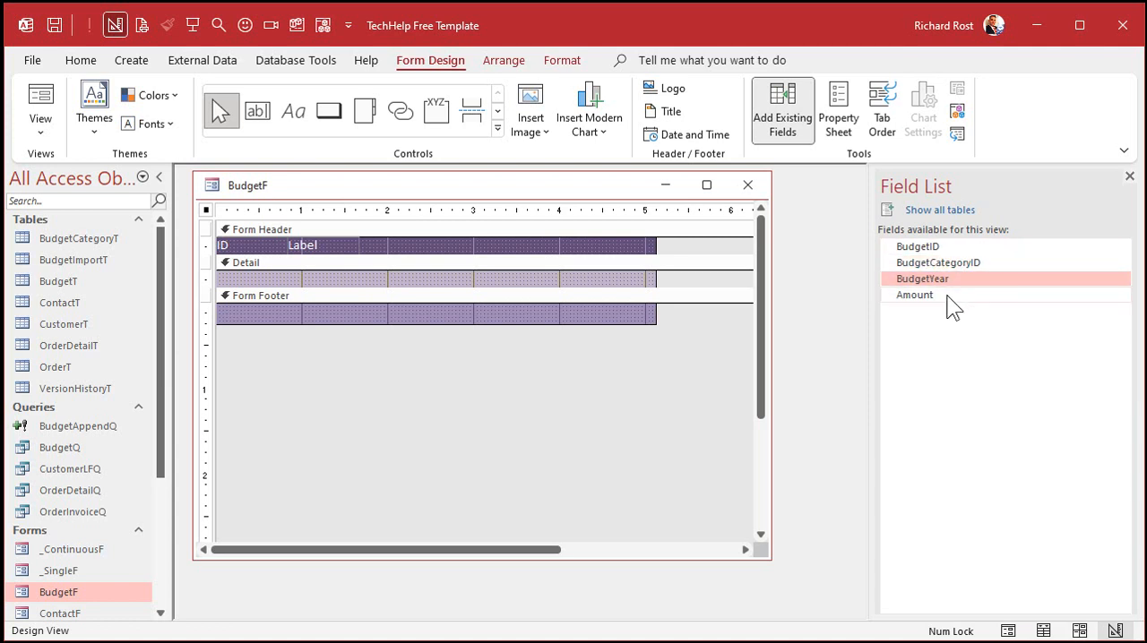
left_click(950, 296, "shift")
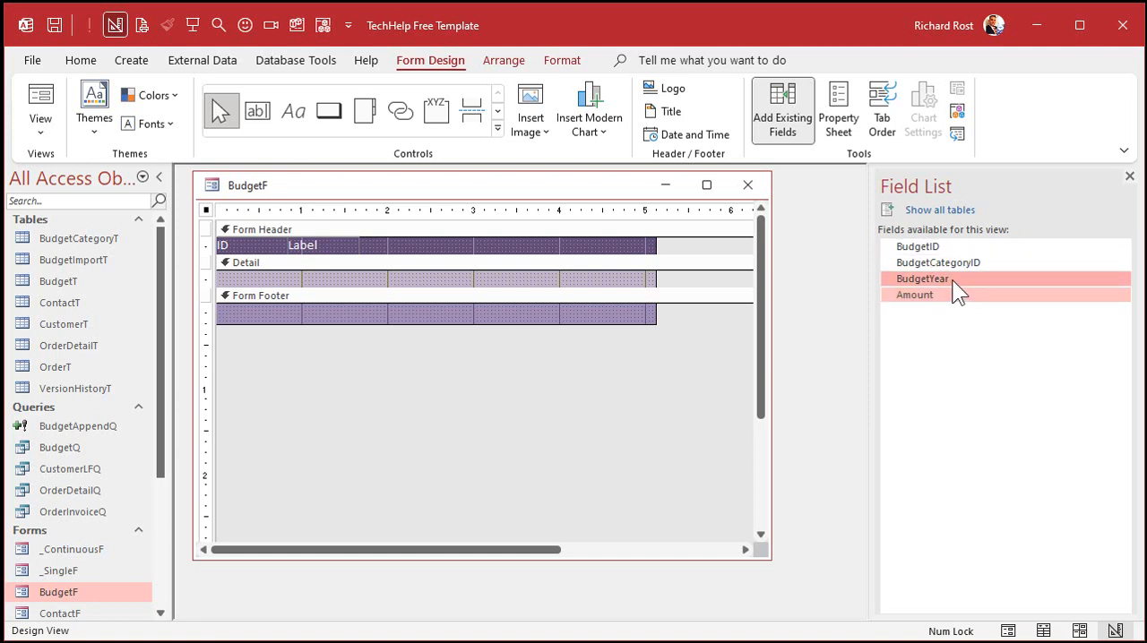
left_click_drag(949, 279, 295, 283)
left_click(442, 278)
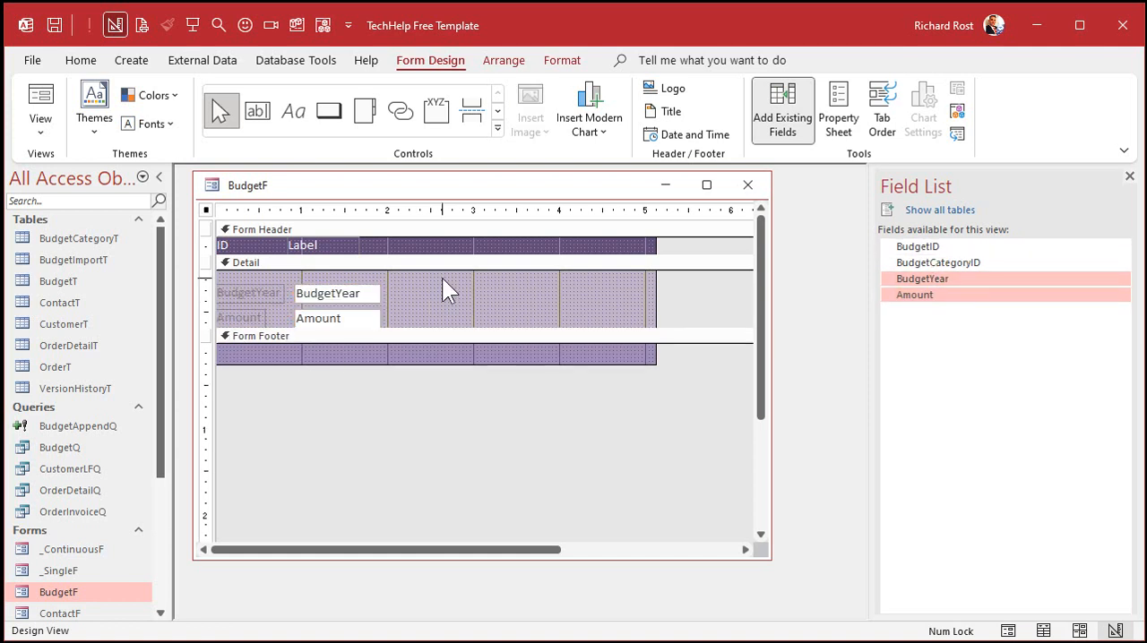
Step: Delete the fields' attached labels and arrange BudgetYear at the Detail section's upper-left corner with Amount about 2.6" across on the same row
left_click_drag(224, 276, 246, 337)
key("Delete")
left_click_drag(328, 294, 249, 279)
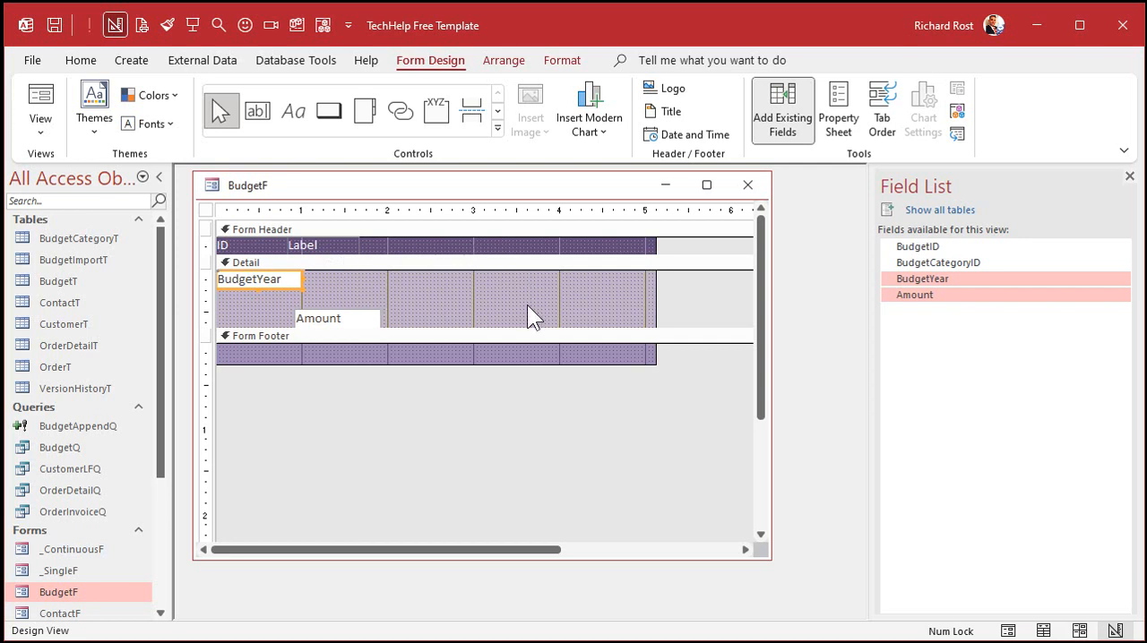
left_click_drag(377, 320, 515, 280)
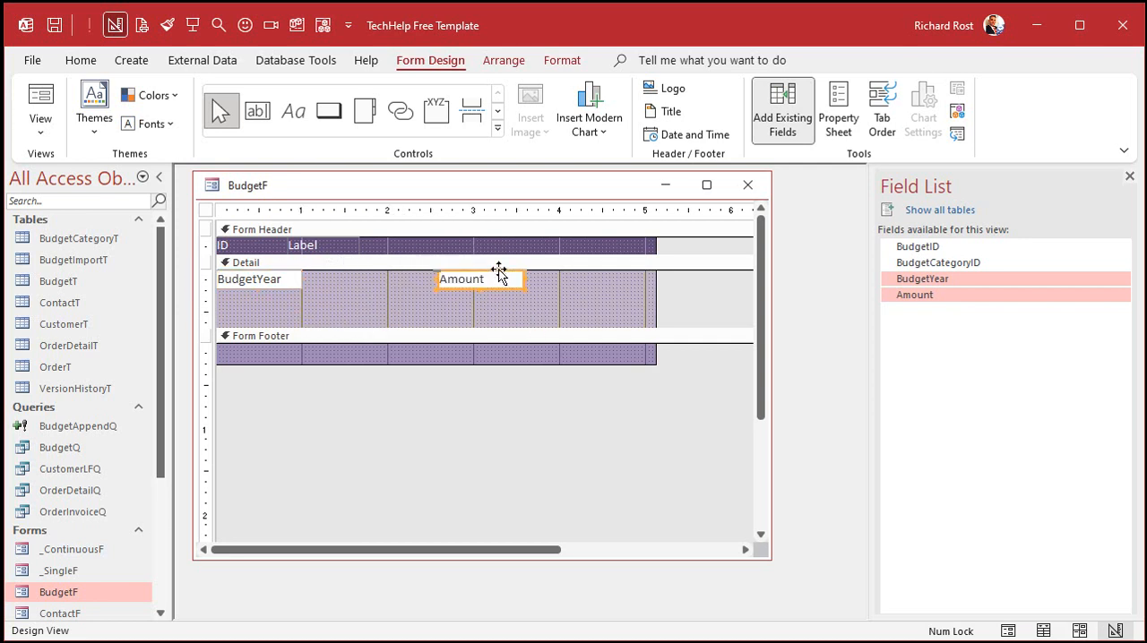
left_click(390, 298)
Step: Close the field list and inspect all properties of the BudgetYear and Amount text boxes
left_click(266, 282)
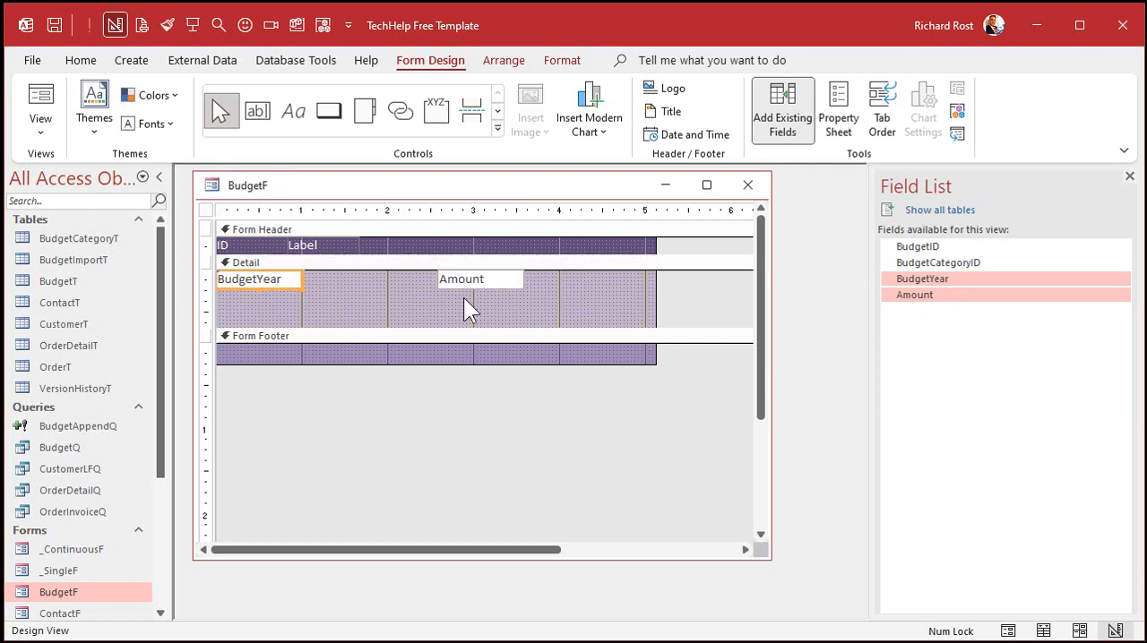
left_click(1129, 176)
left_click(328, 299)
double_click(289, 280)
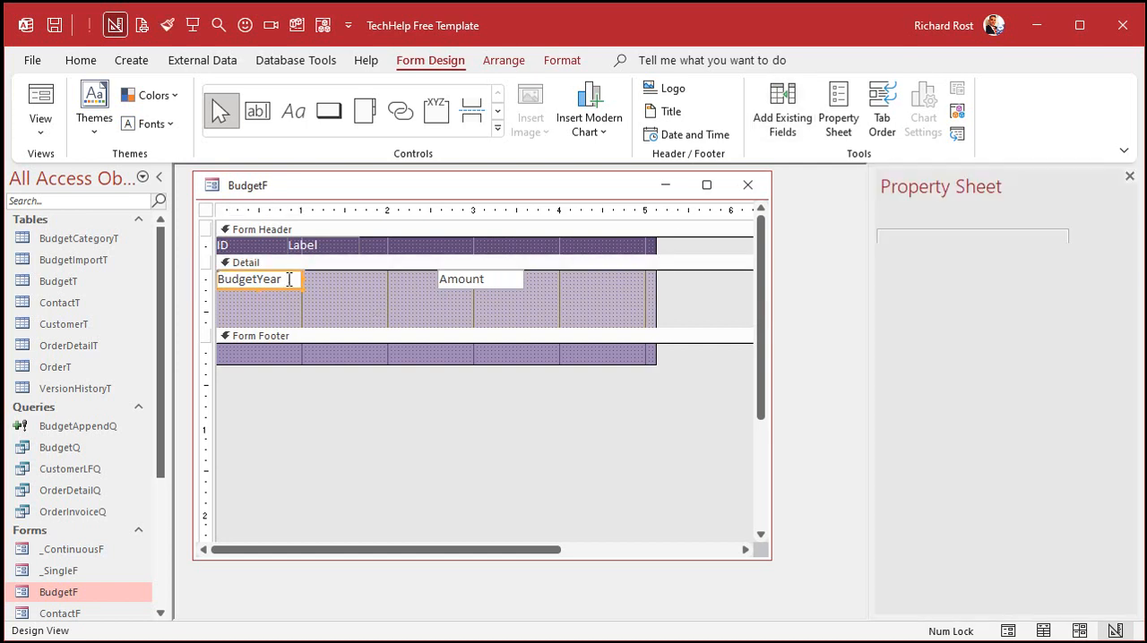
left_click(1049, 261)
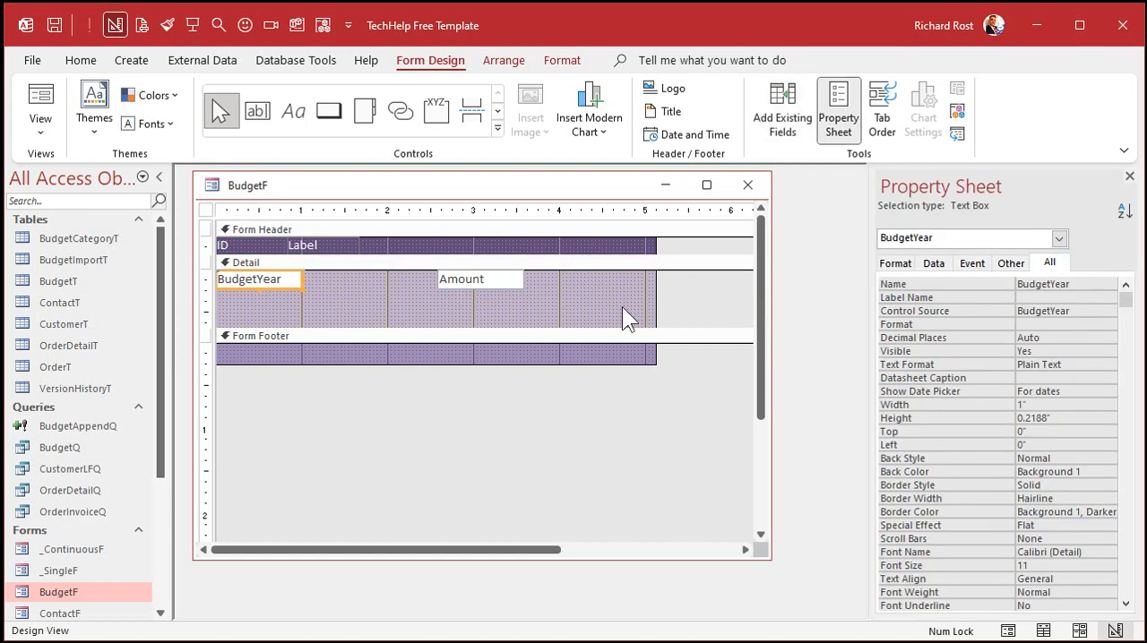
left_click(471, 285)
Step: Move the second header label above the Amount box and change the ID label's caption to Year
left_click(274, 245)
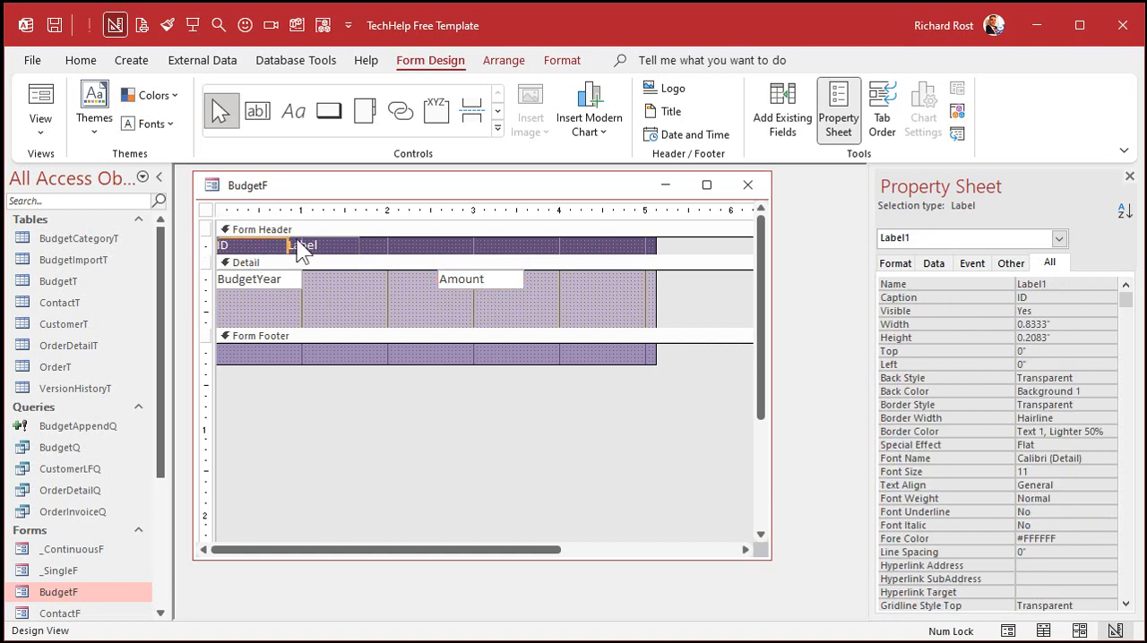
left_click_drag(300, 244, 454, 235)
double_click(267, 246)
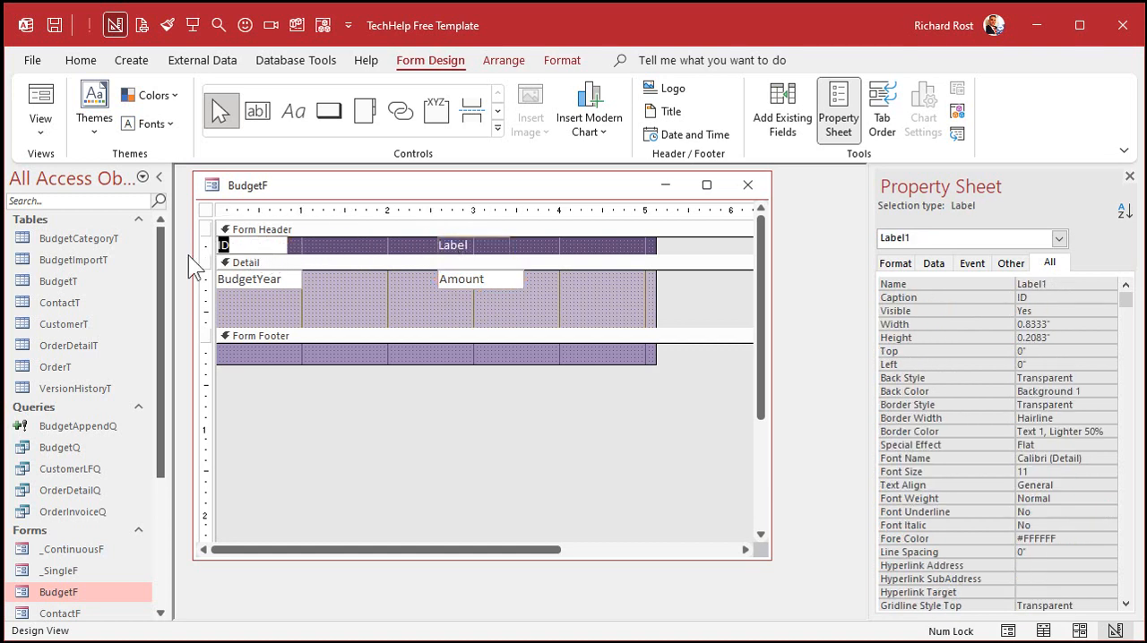
type("Year")
key("Return")
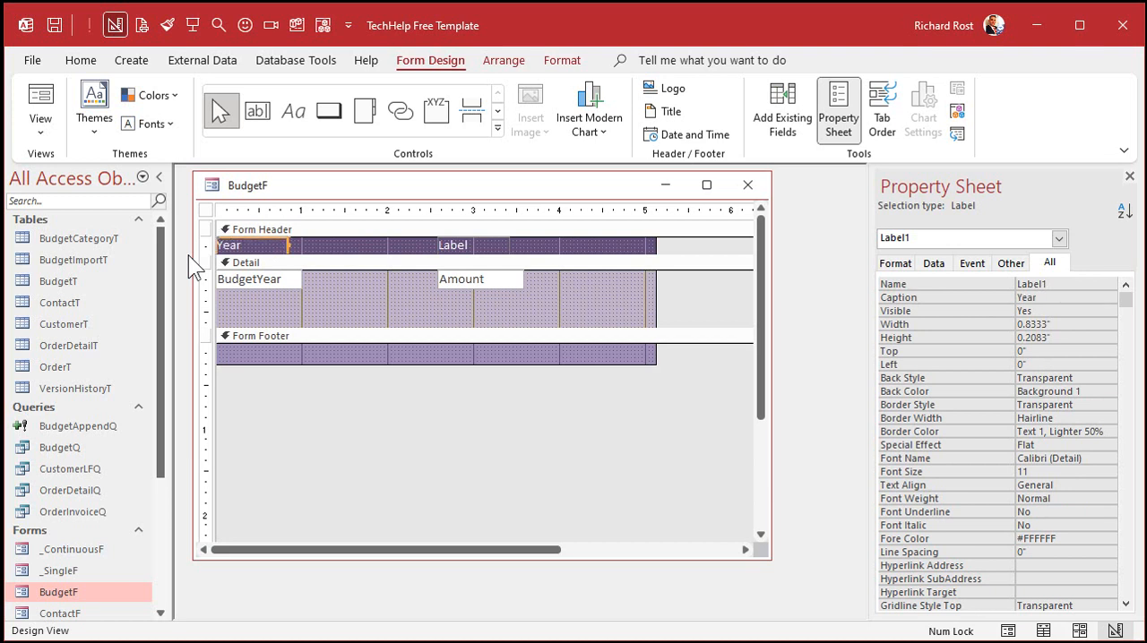
Step: Change the caption of the header label above the Amount box to Amount
left_click(467, 240)
double_click(468, 240)
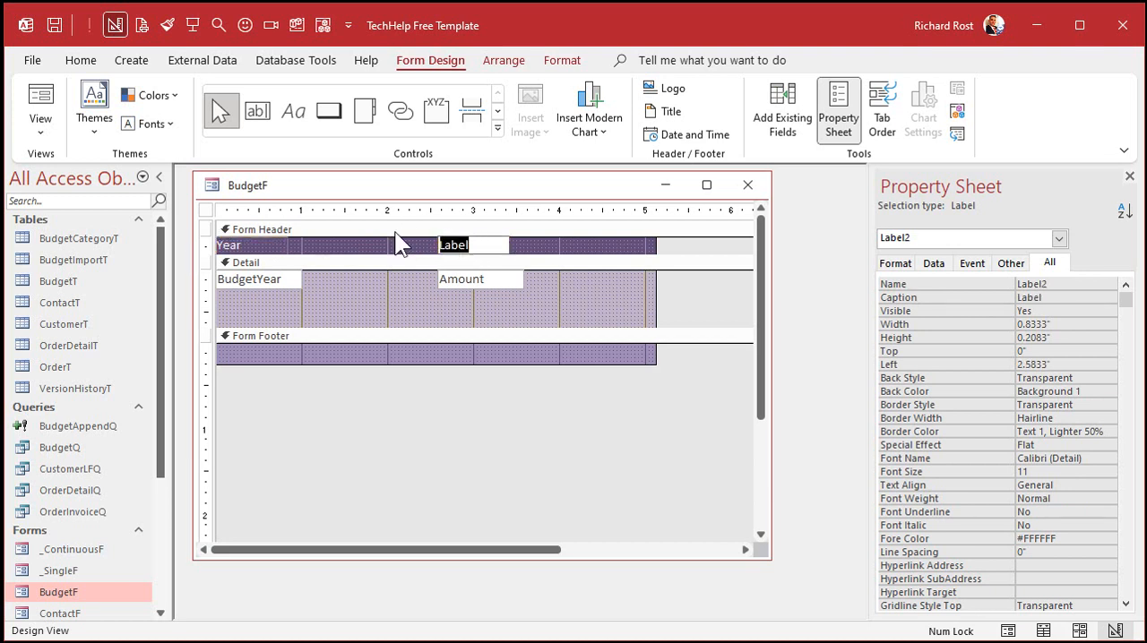
type("Amount")
key("Return")
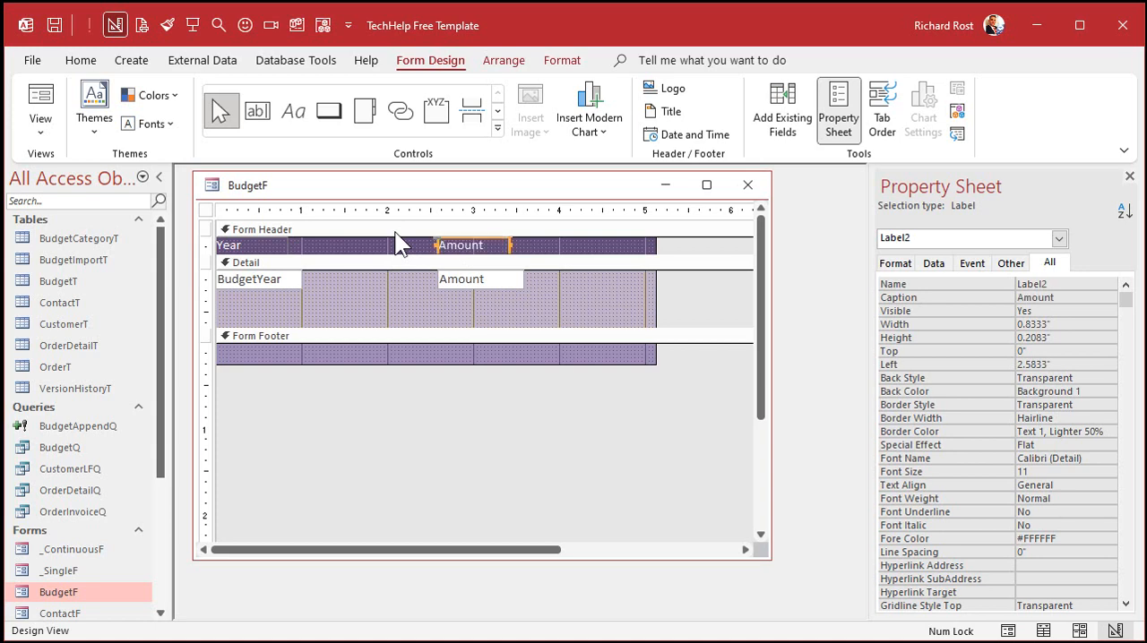
Step: Duplicate the Year header label, place the copy 1" from the form's left edge, and shrink the header back to one row
left_click(273, 243)
key("ctrl+c")
key("ctrl+v")
left_click(316, 257)
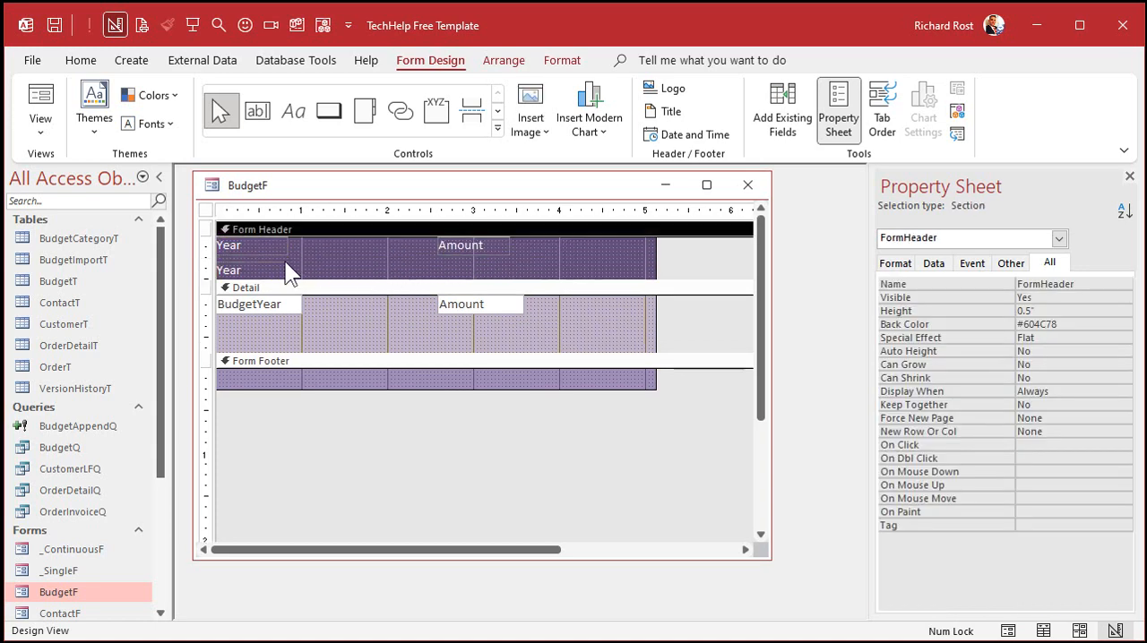
left_click_drag(275, 262, 359, 239)
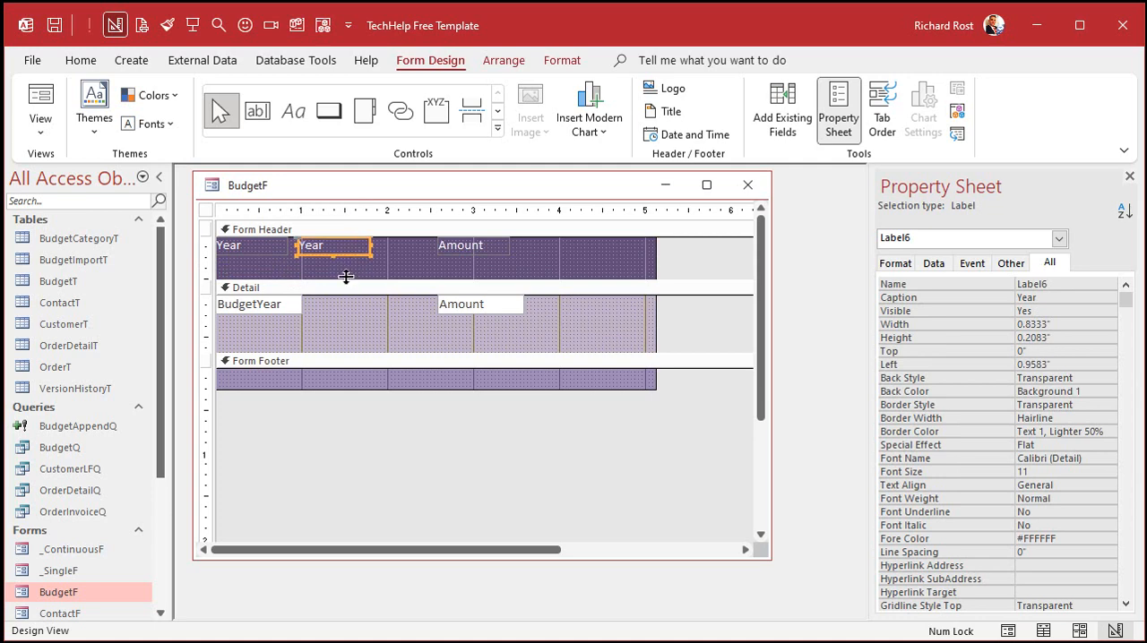
left_click_drag(378, 281, 283, 246)
left_click(378, 246)
Step: Change the caption of the duplicated header label beside Year to Category
left_click(343, 244)
left_click(339, 245)
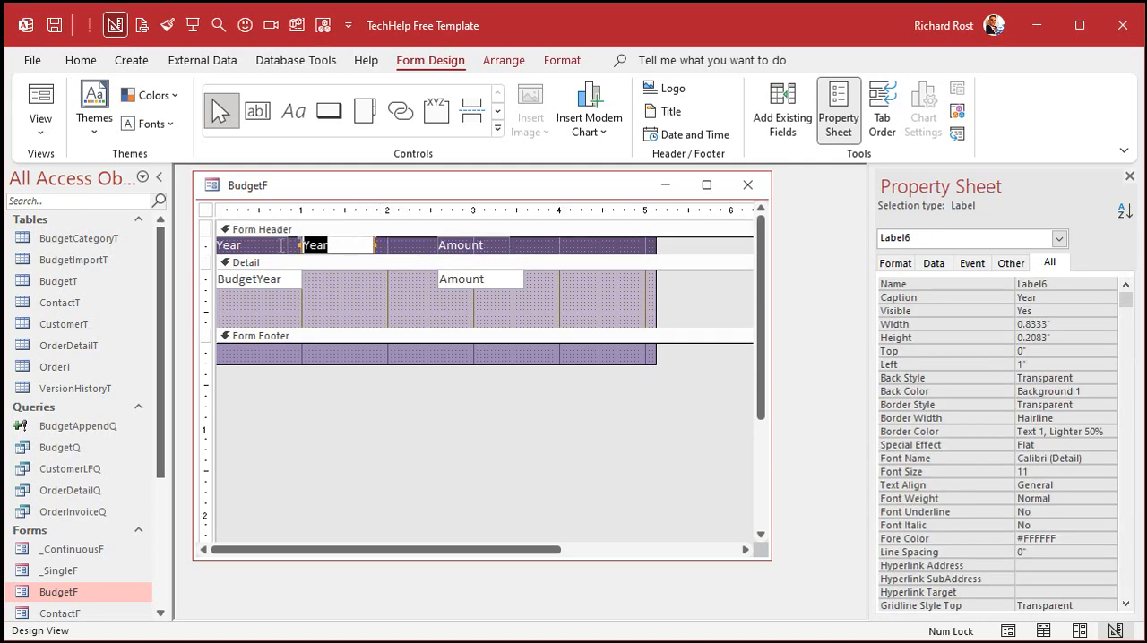
type("Category")
key("Return")
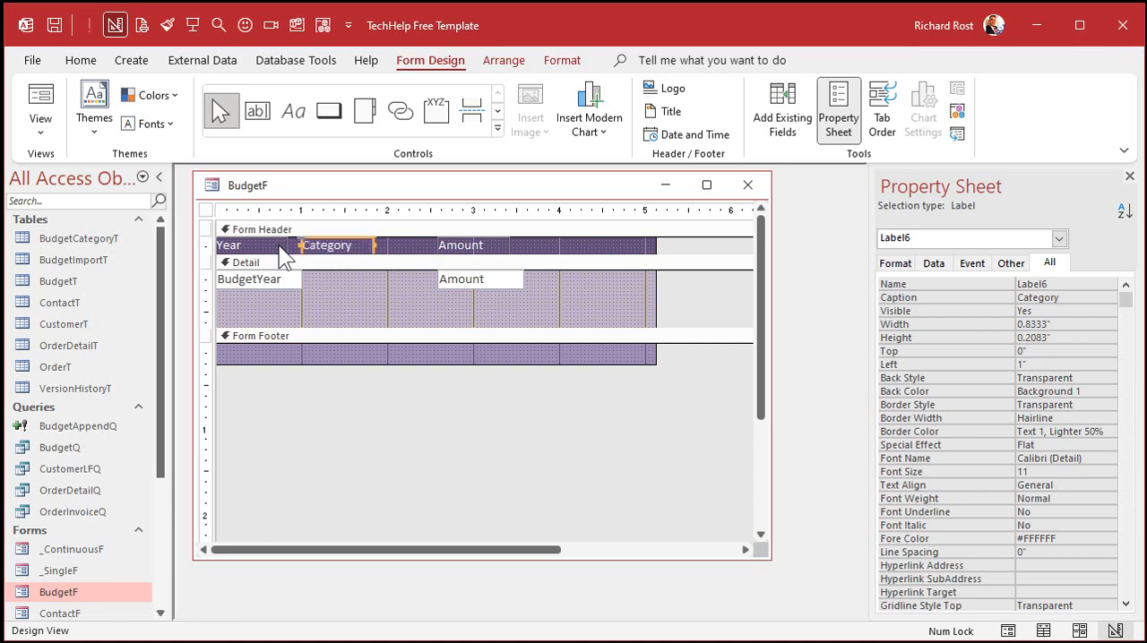
Step: Insert a combo box in the Detail section that gets its values from another table or query
left_click(347, 293)
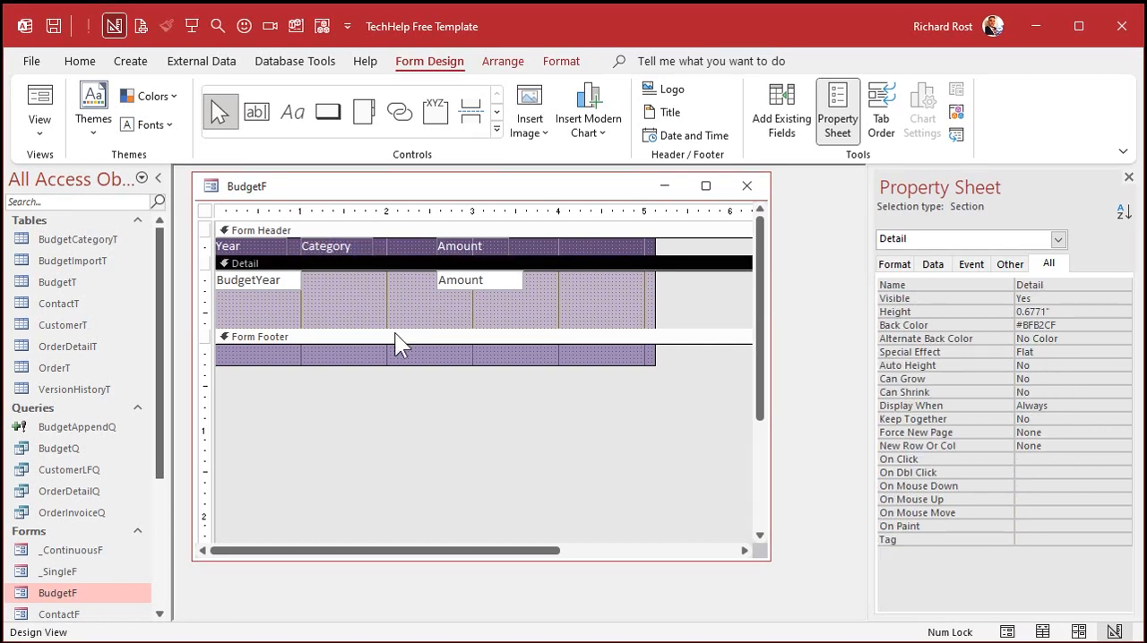
left_click(497, 128)
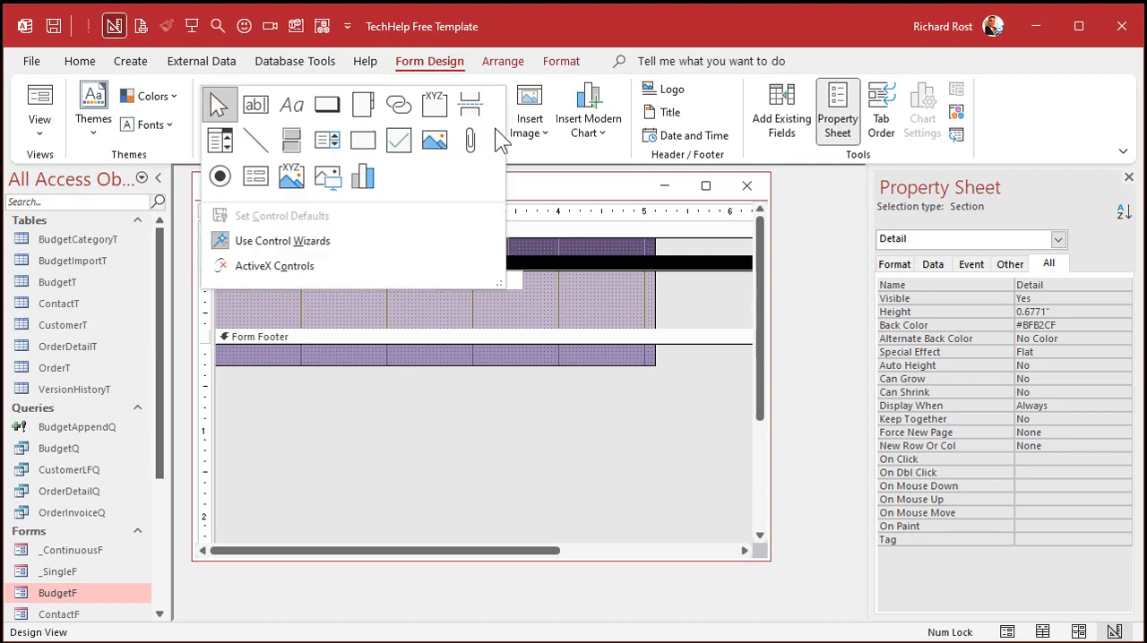
left_click(219, 141)
left_click(335, 290)
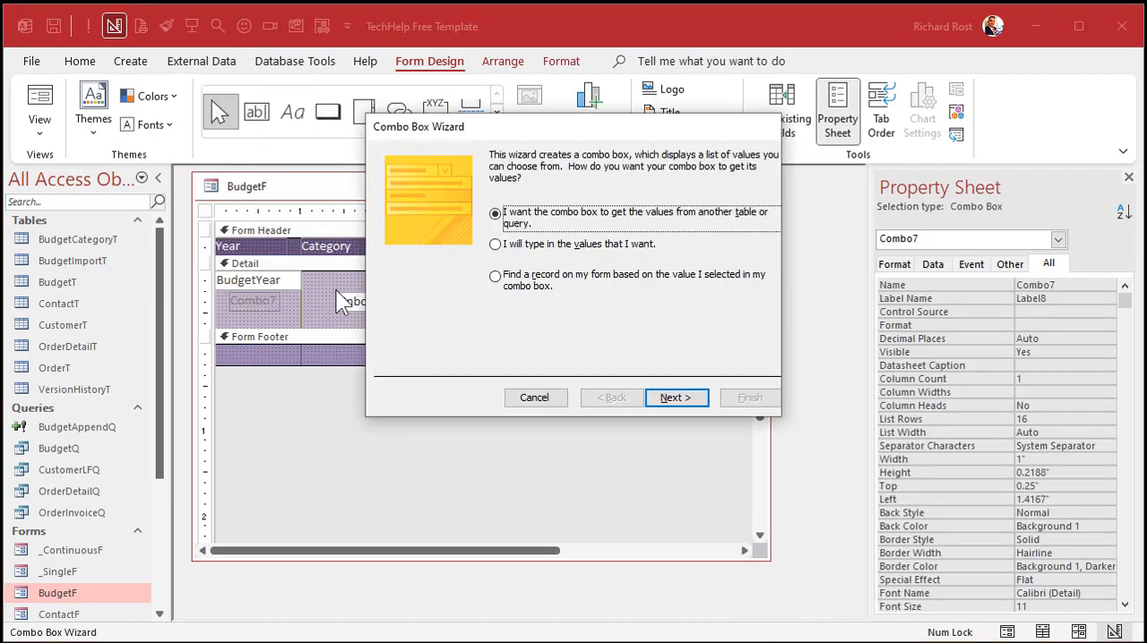
left_click(677, 399)
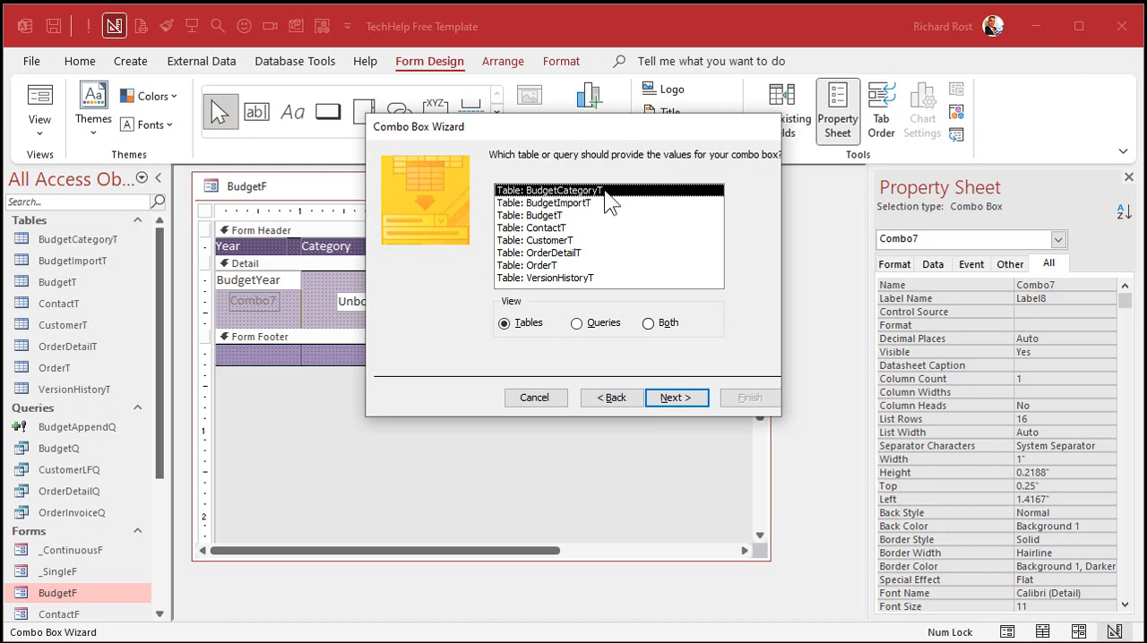
Step: Use BudgetCategoryT as the combo box source and include both BudgetCategoryID and Description
left_click(683, 401)
left_click(541, 303)
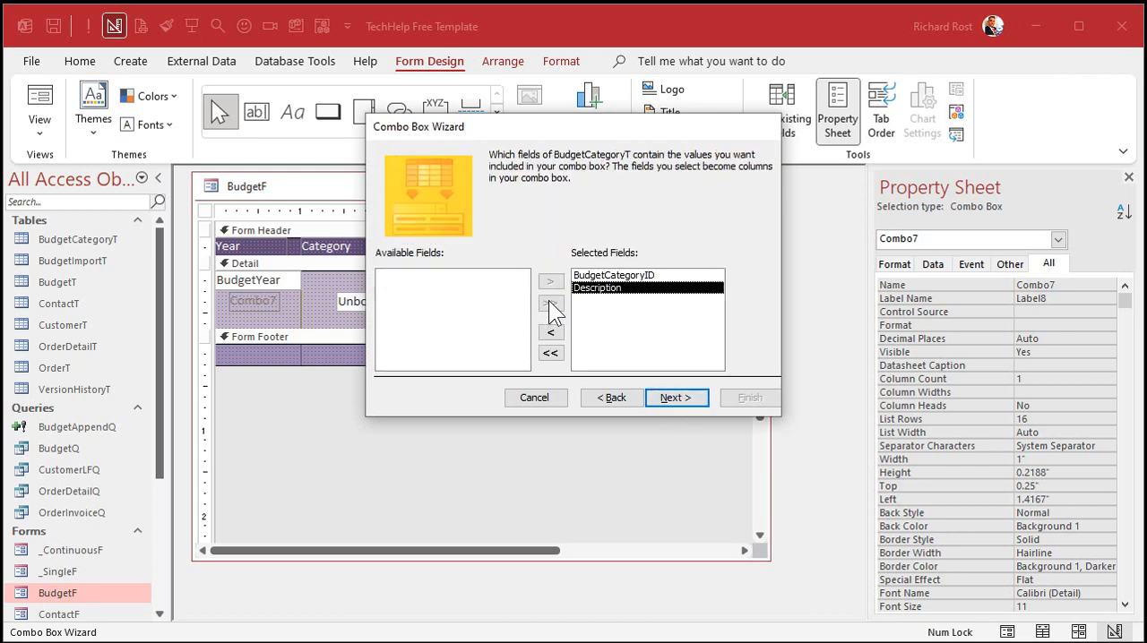
left_click(586, 276)
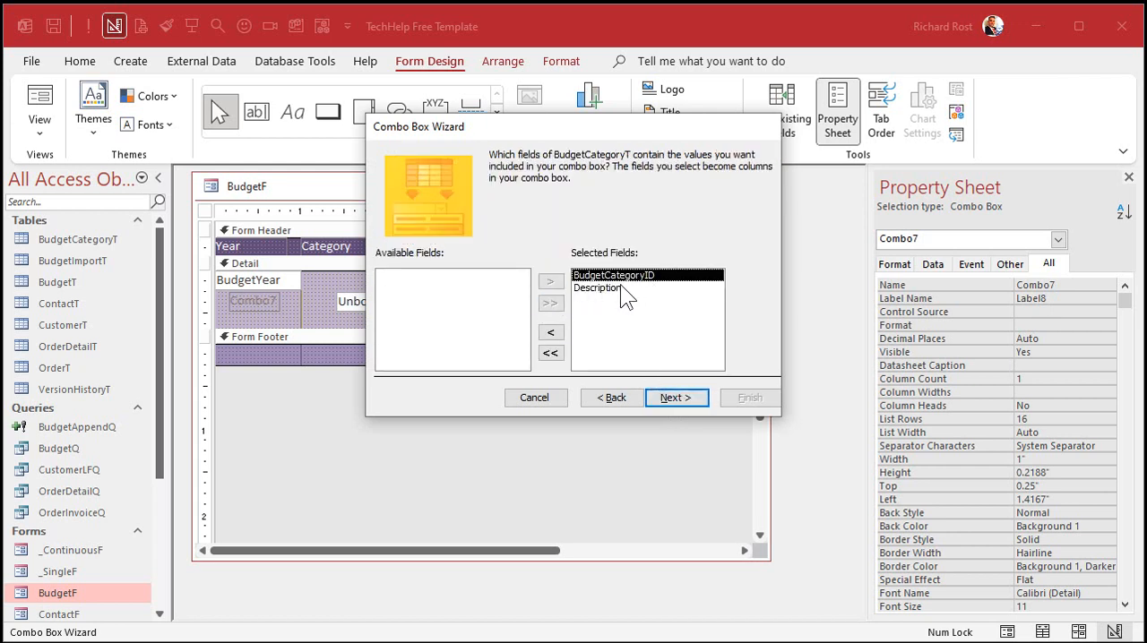
left_click(622, 288)
left_click(678, 400)
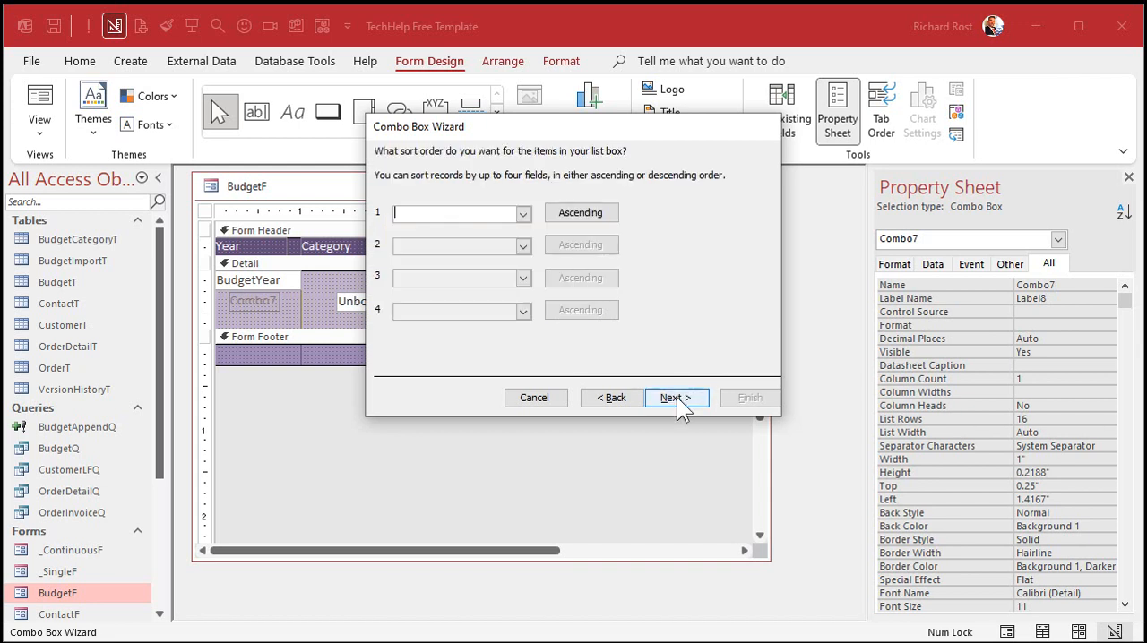
Step: Sort the combo box list ascending by Description, keep the key column hidden, and narrow the Description column slightly
left_click(523, 214)
left_click(476, 254)
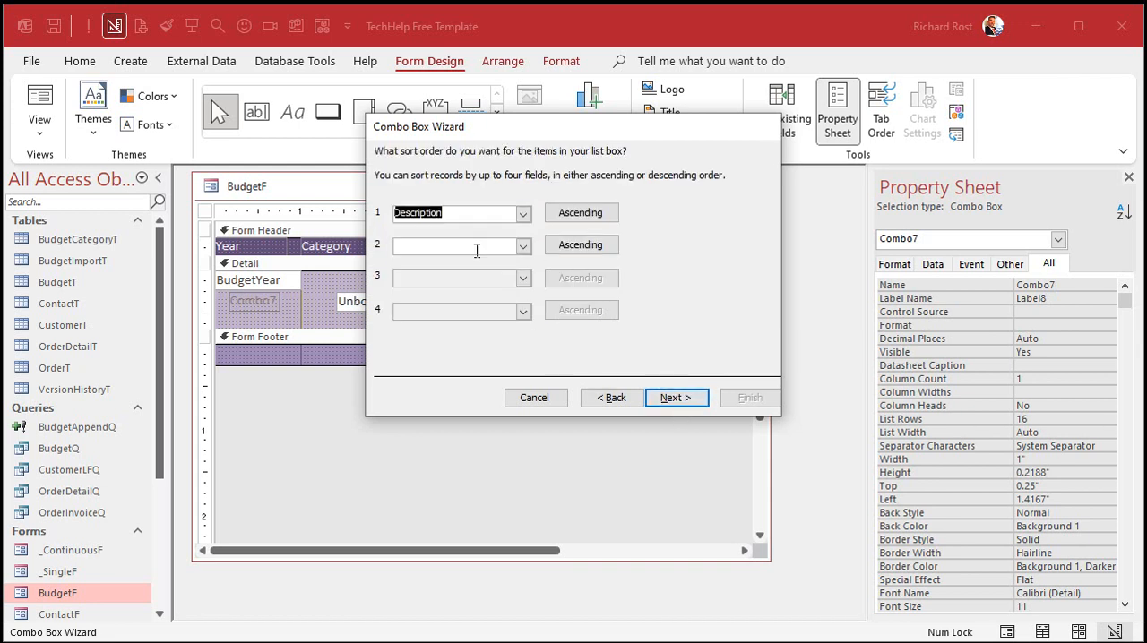
left_click(667, 398)
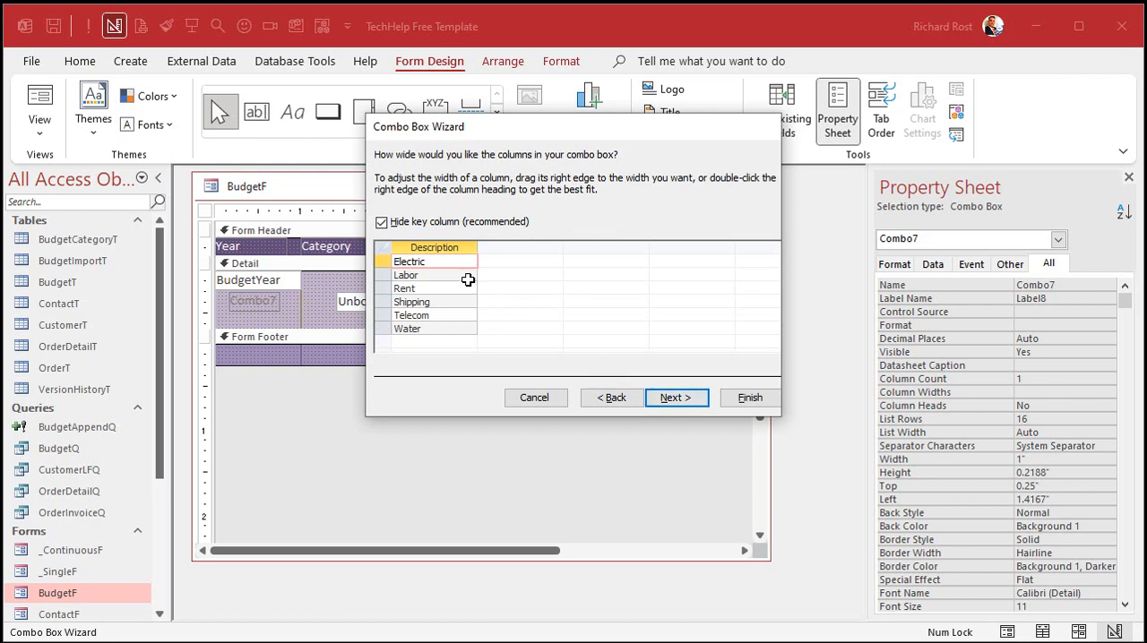
left_click(441, 223)
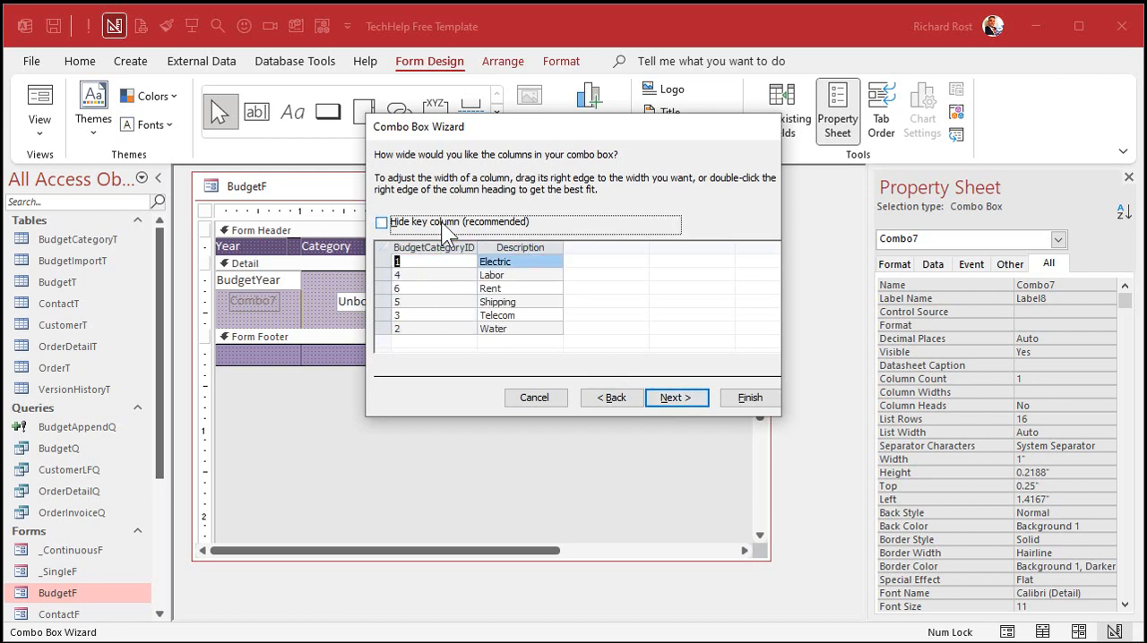
left_click(441, 221)
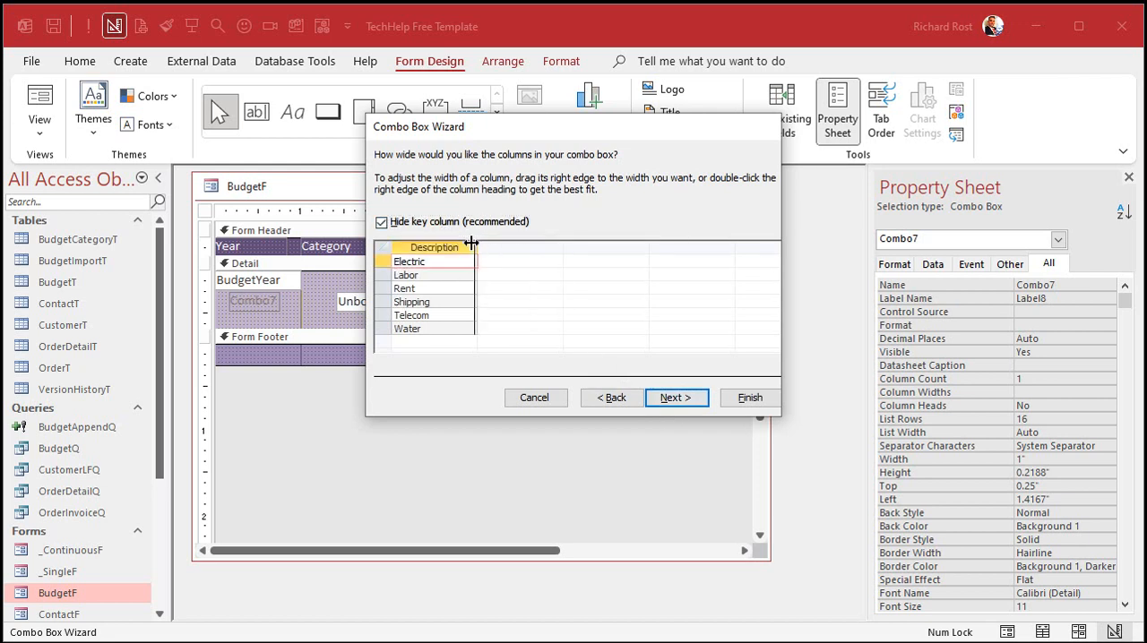
left_click_drag(470, 243, 458, 243)
left_click(677, 398)
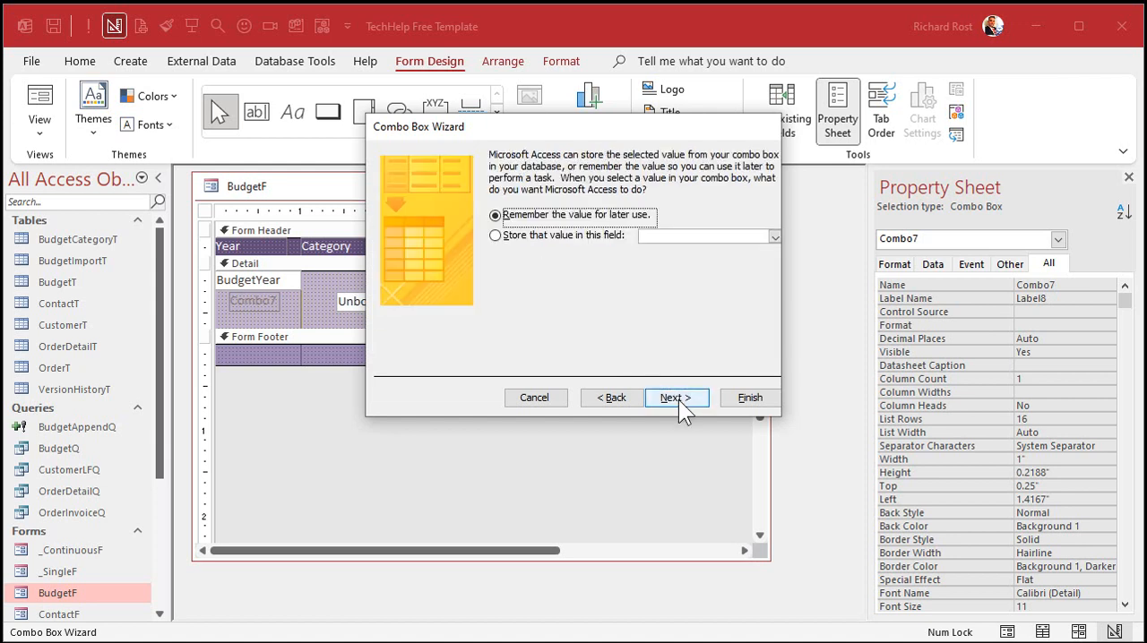
Step: Store the combo box's selected value in the BudgetCategoryID field and finish the wizard with the default label
left_click(567, 235)
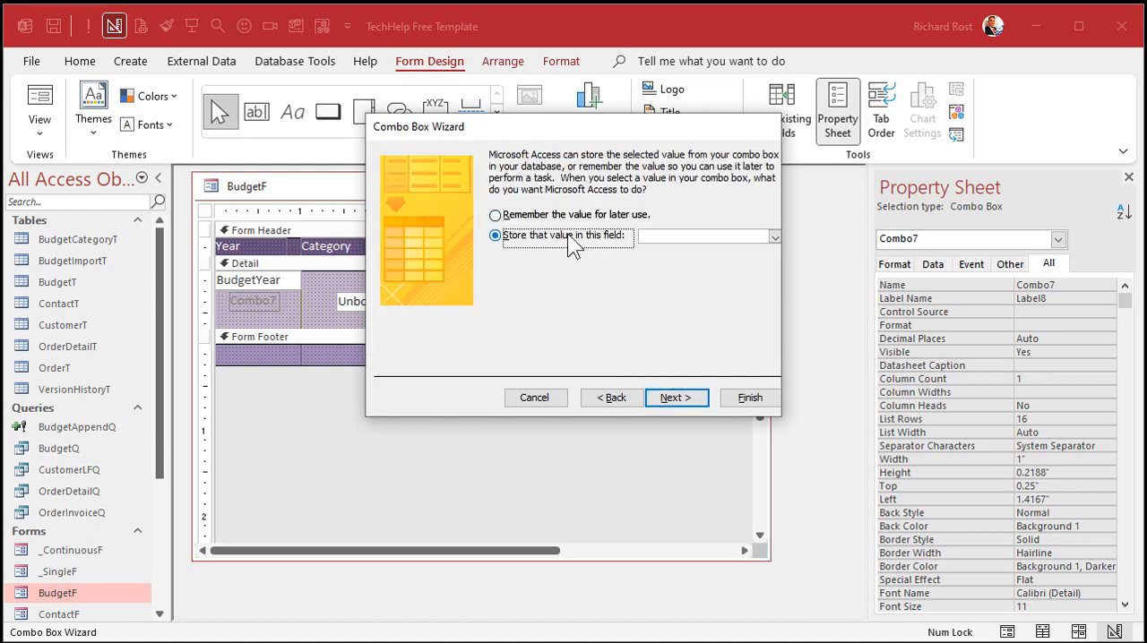
left_click(775, 232)
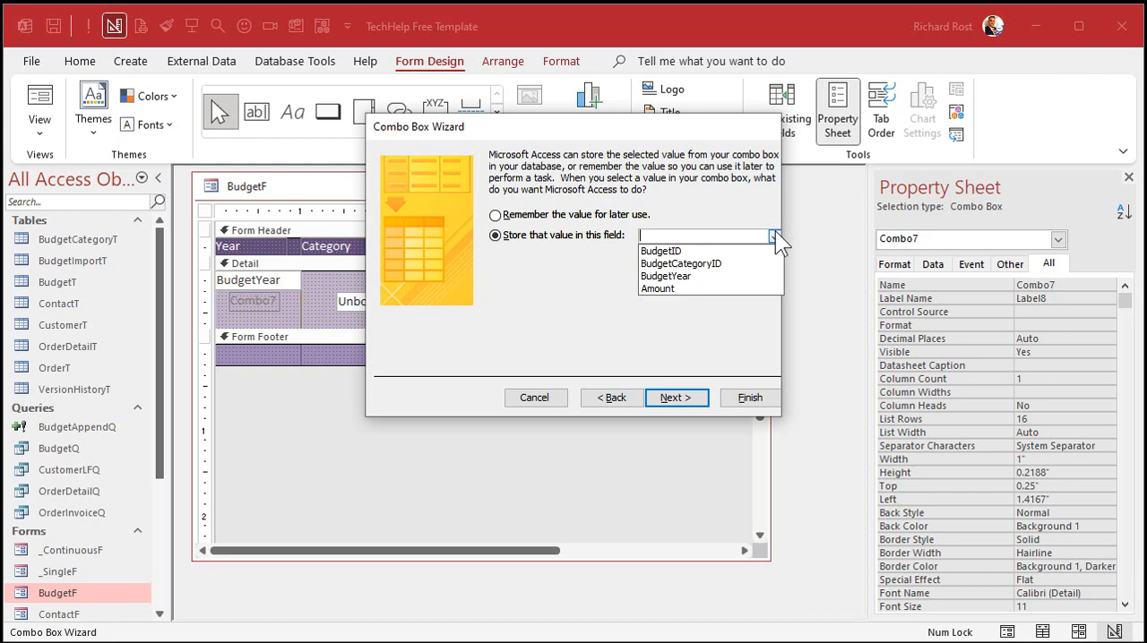
left_click(711, 263)
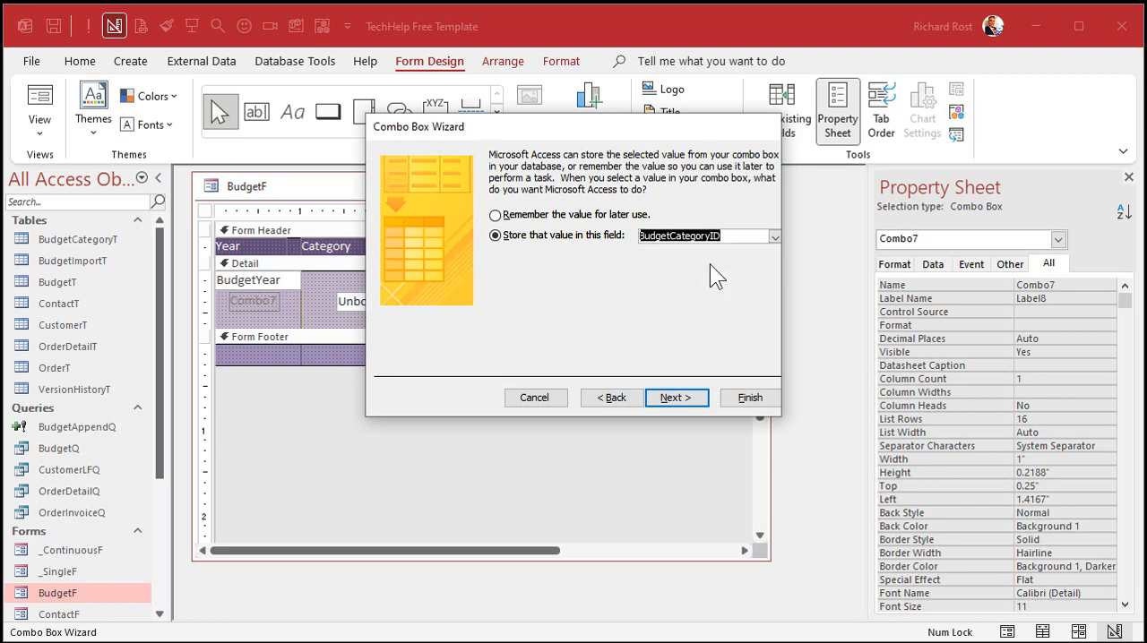
left_click(673, 398)
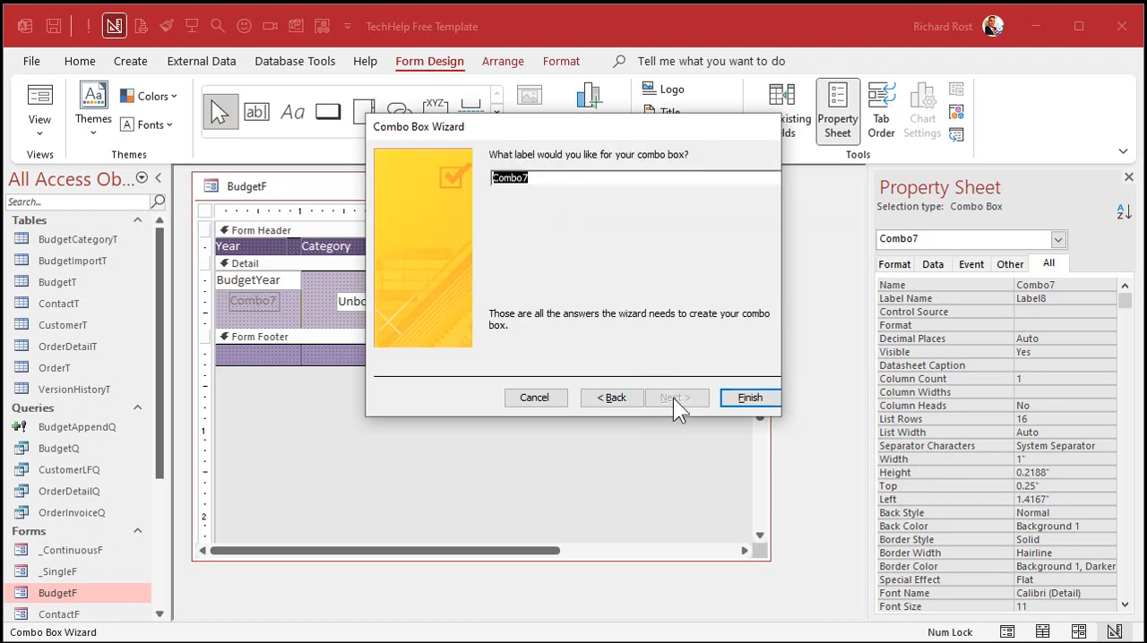
left_click(751, 398)
Step: Delete the combo box's attached label, then fit the combo box between the BudgetYear and Amount boxes, about 1.58" wide
left_click(267, 308)
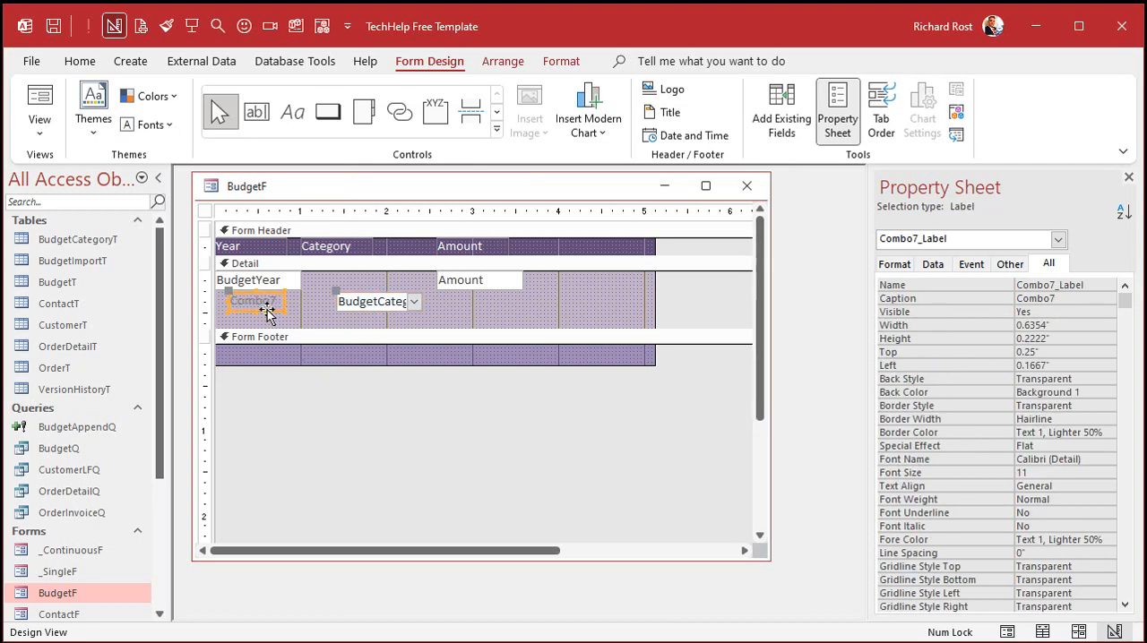
key("Delete")
left_click_drag(363, 301, 436, 280)
left_click(403, 300)
left_click(368, 286)
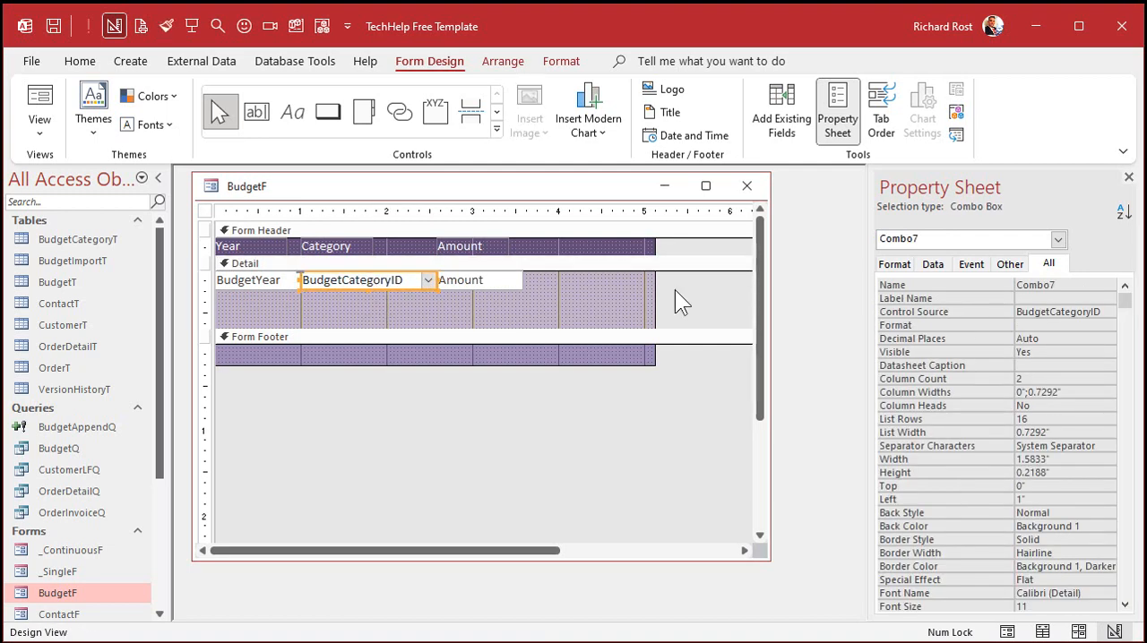
Step: Name the category combo box BudgetCategoryCombo and widen the property sheet
left_click(1061, 287)
left_click(969, 285)
type("Bu")
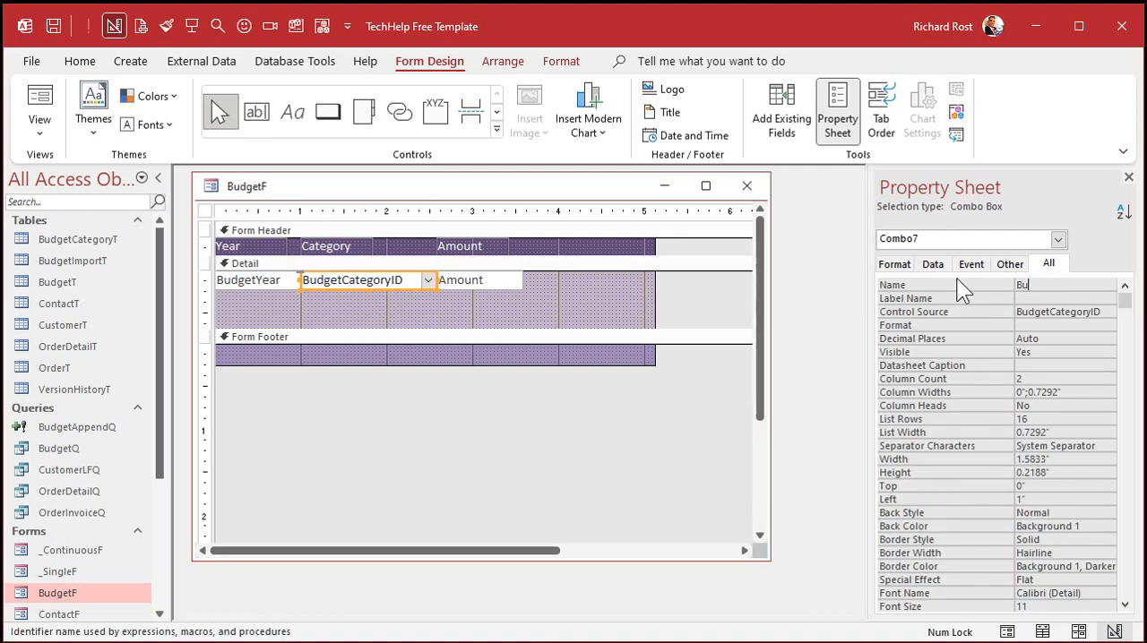
type("dgetCategoryCombo")
key("Return")
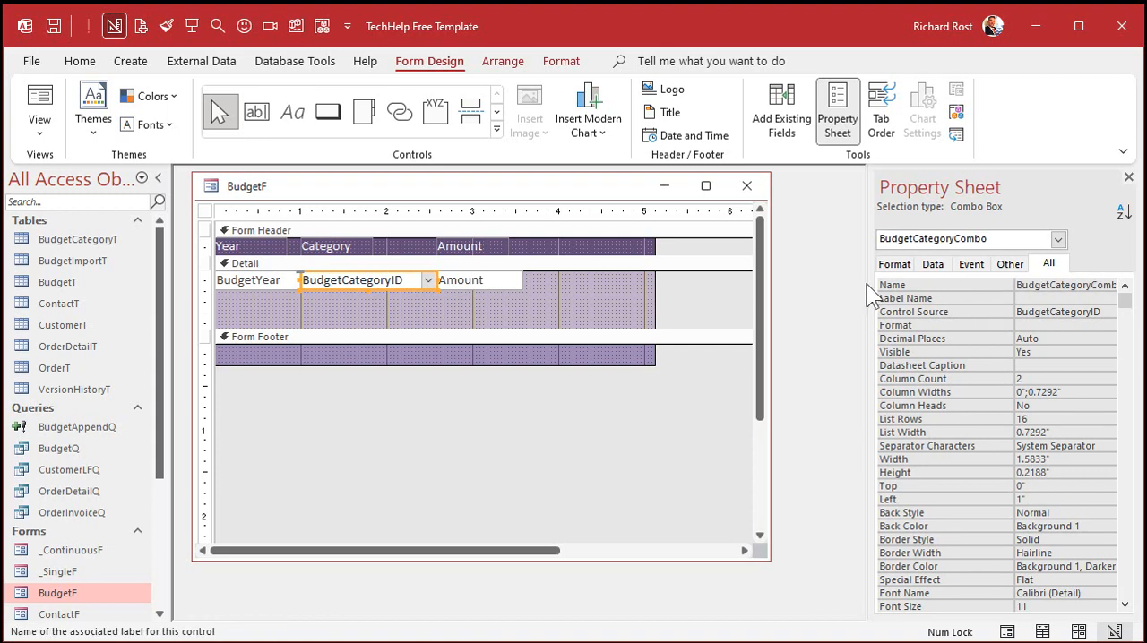
left_click_drag(864, 291, 823, 294)
Step: Apply the automatic tab order to the controls in the Detail section
left_click(458, 309)
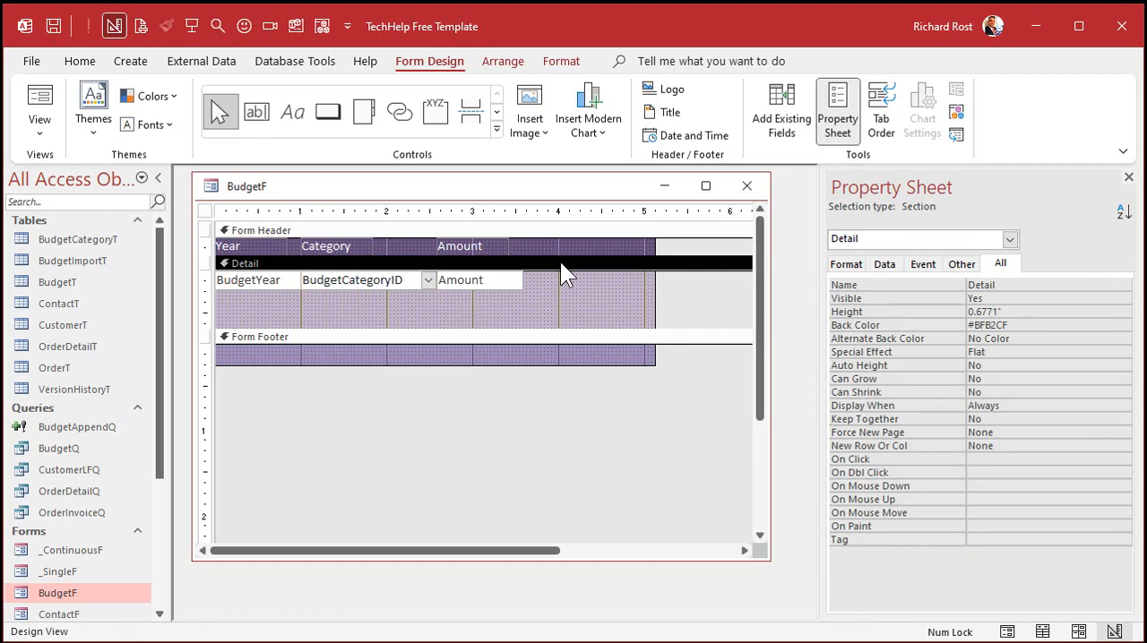
left_click(881, 118)
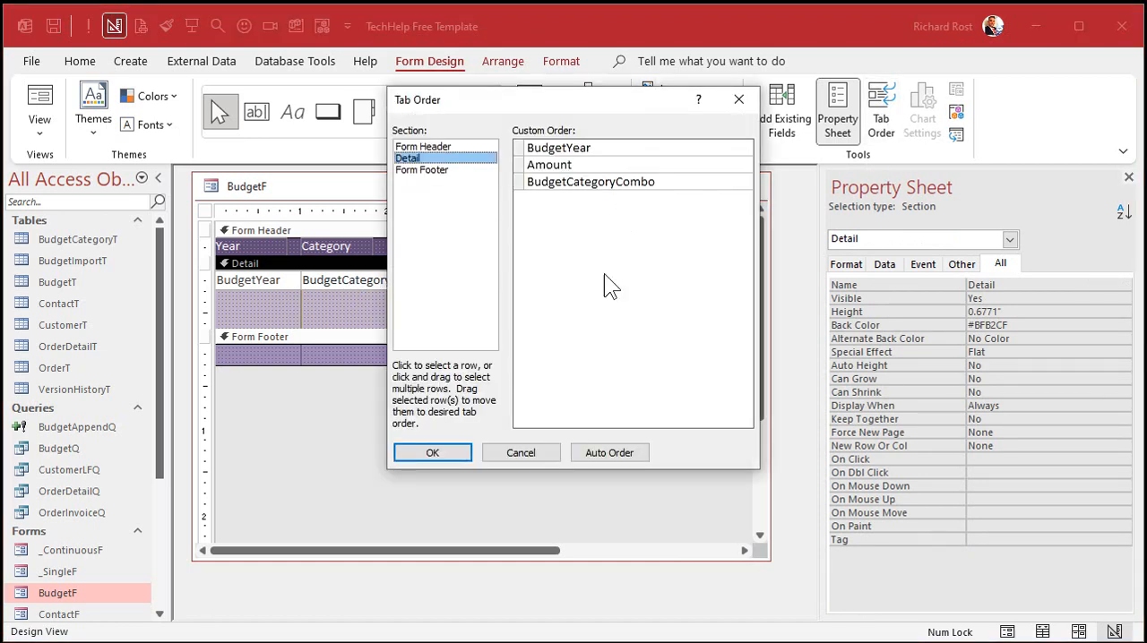
left_click(596, 454)
left_click(456, 457)
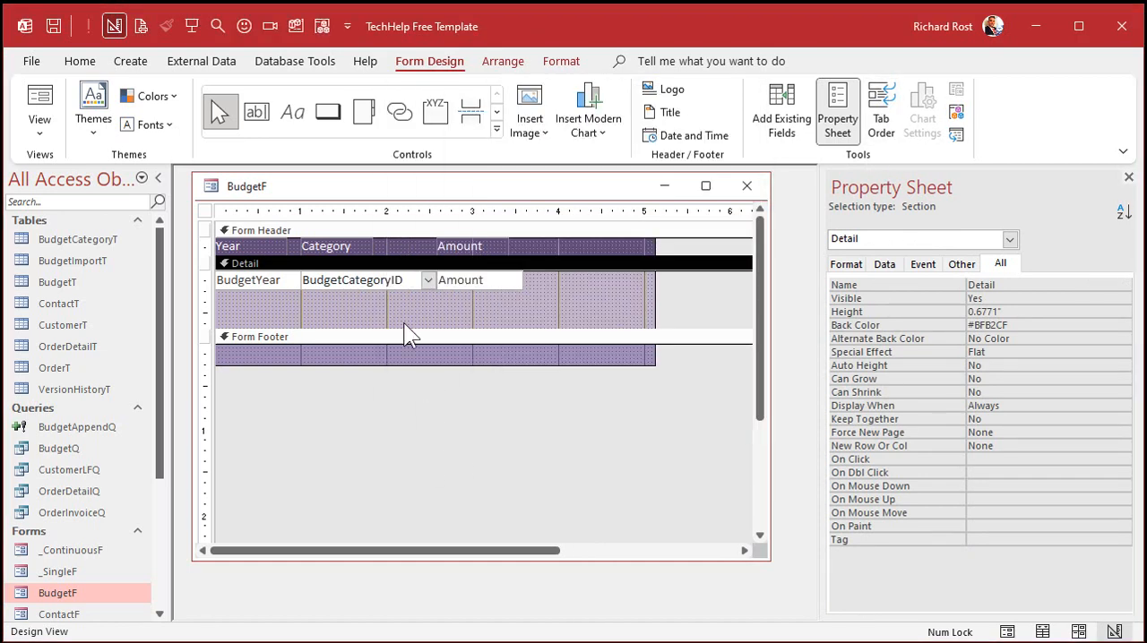
Step: Shrink the Detail section to one row, 0.2188" high, and narrow the form to the end of the Amount box
left_click_drag(505, 325, 516, 292)
left_click_drag(655, 239, 458, 235)
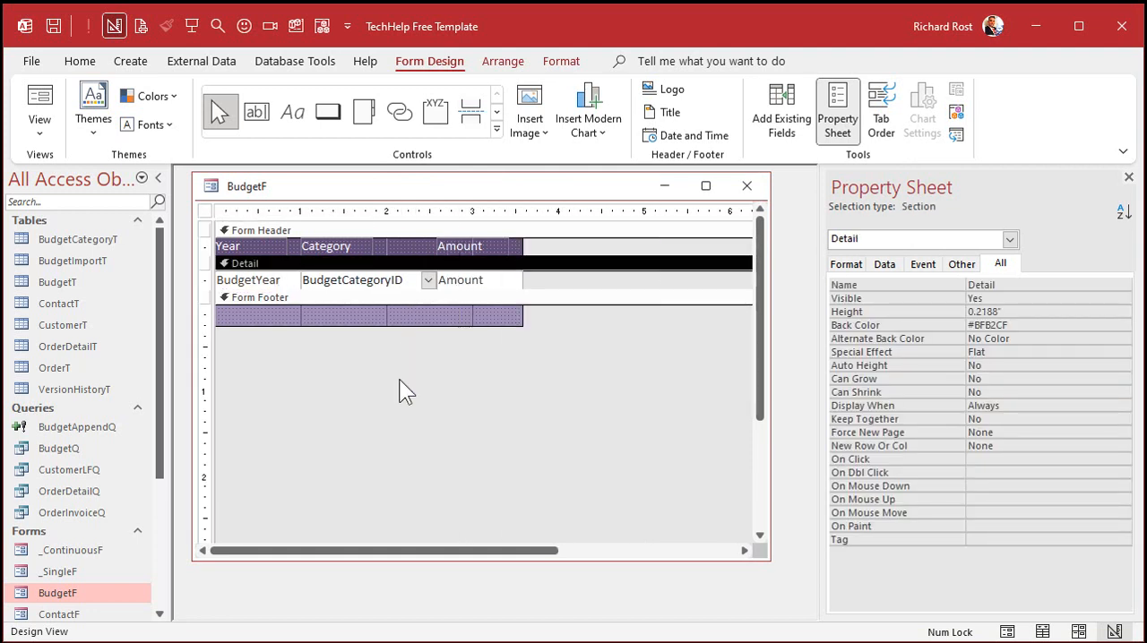
left_click(474, 312)
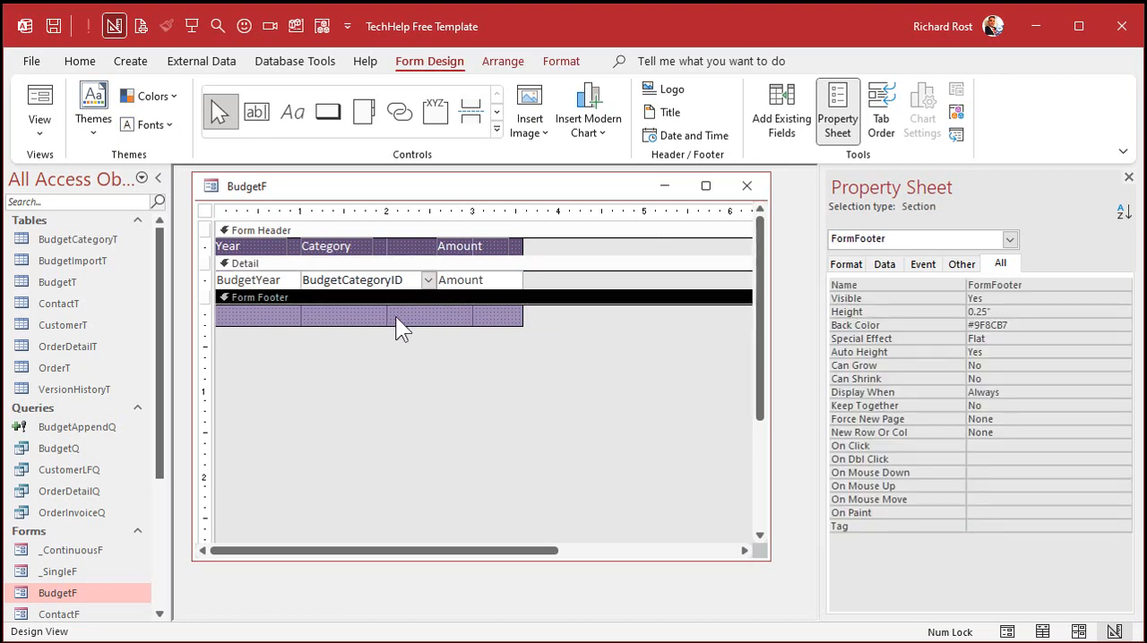
Step: Copy the Amount text box into the Form Footer and align the copy beneath the original, 2.5833" from the form's left edge
left_click(467, 281)
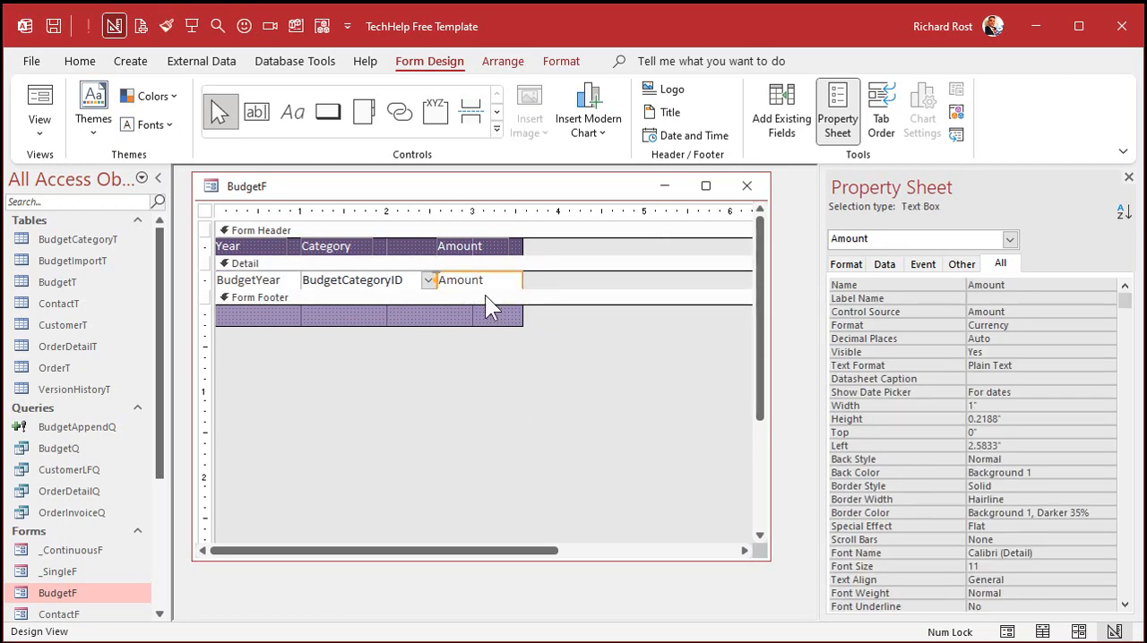
key("ctrl+c")
left_click(487, 310)
key("ctrl+v")
left_click(289, 323)
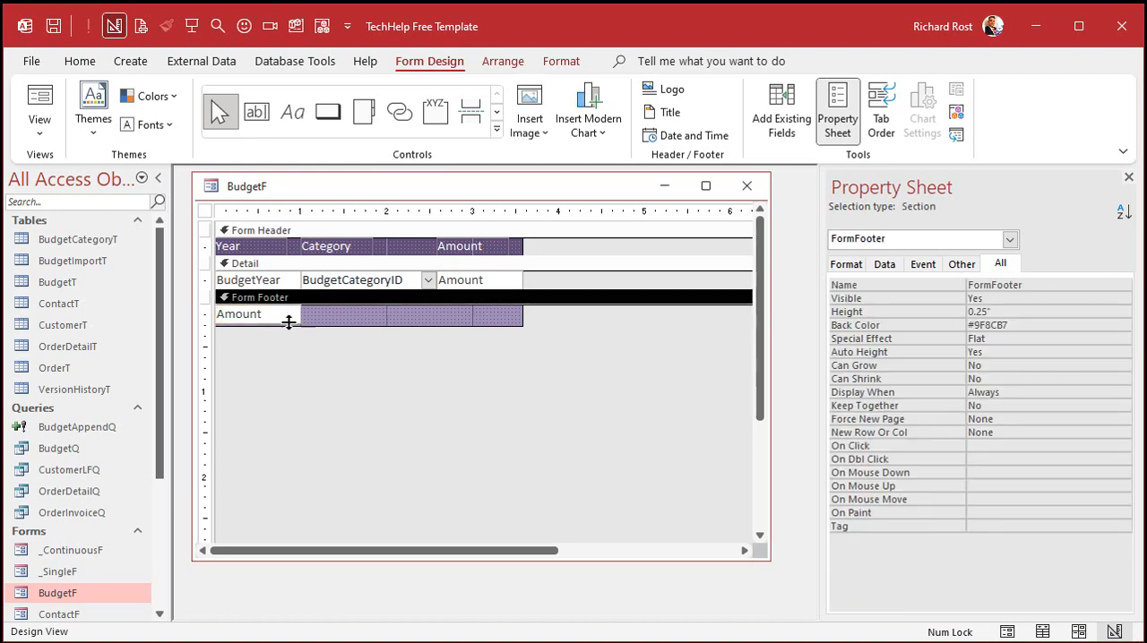
left_click_drag(270, 321, 491, 315)
Step: Name the footer text box SumAmount and set its control source to =SUM(Amount)
left_click(951, 285)
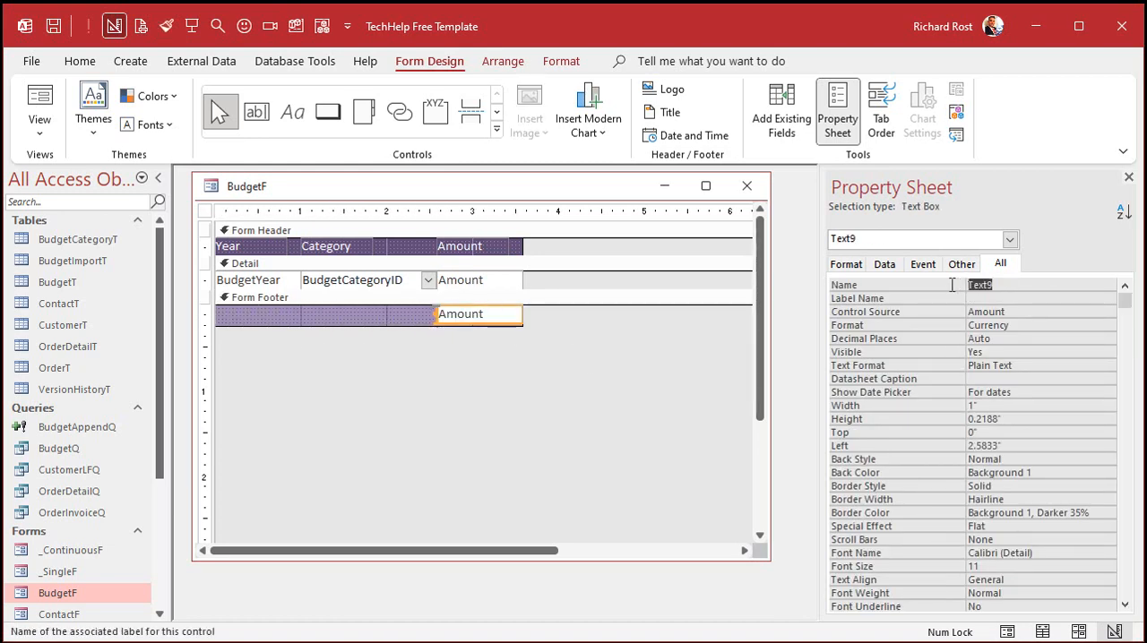
type("SumAmount")
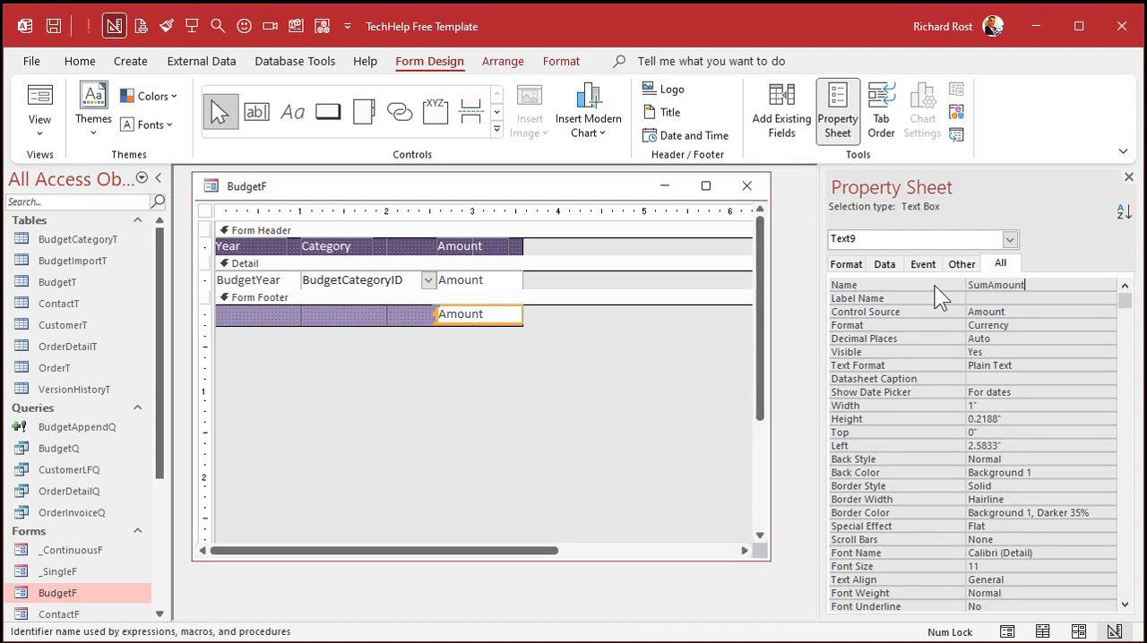
key("Return")
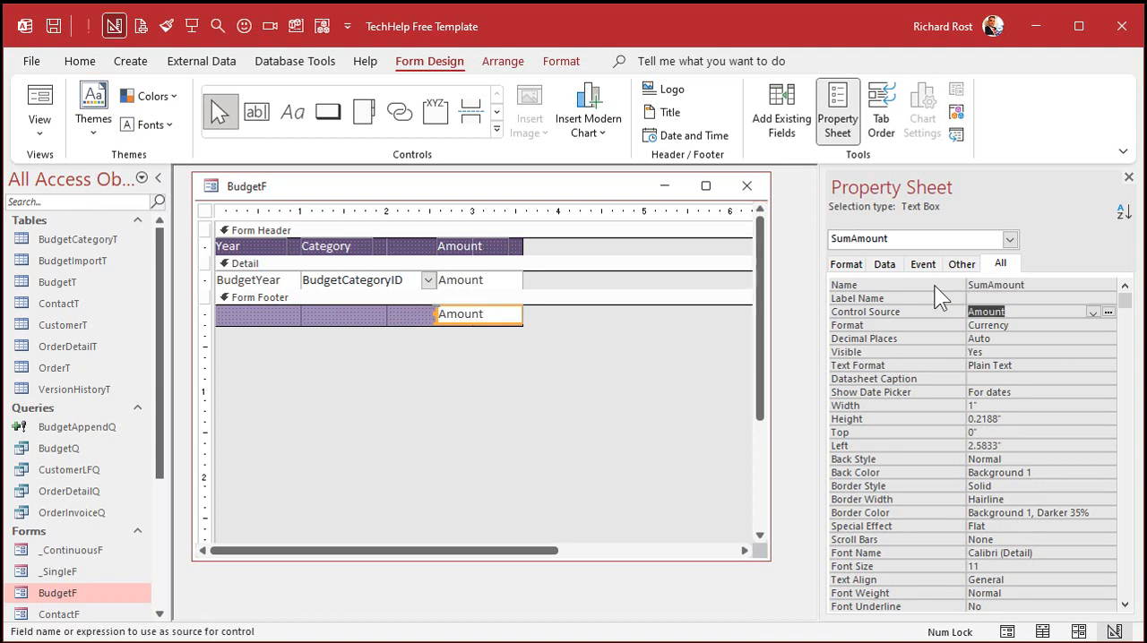
type("=SUM")
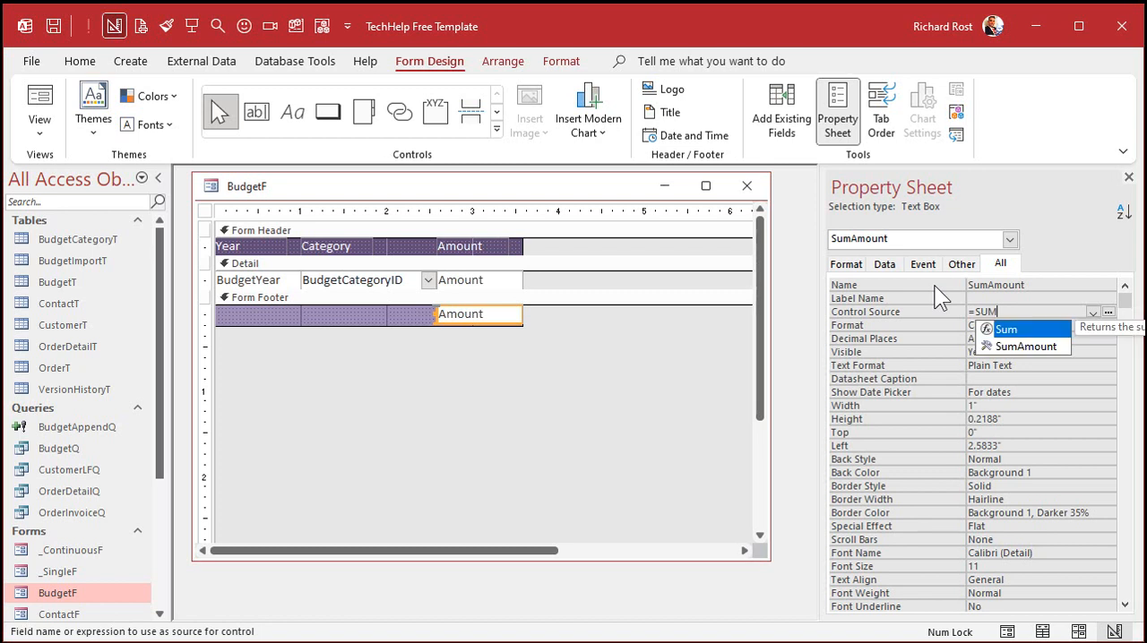
type("(Amount")
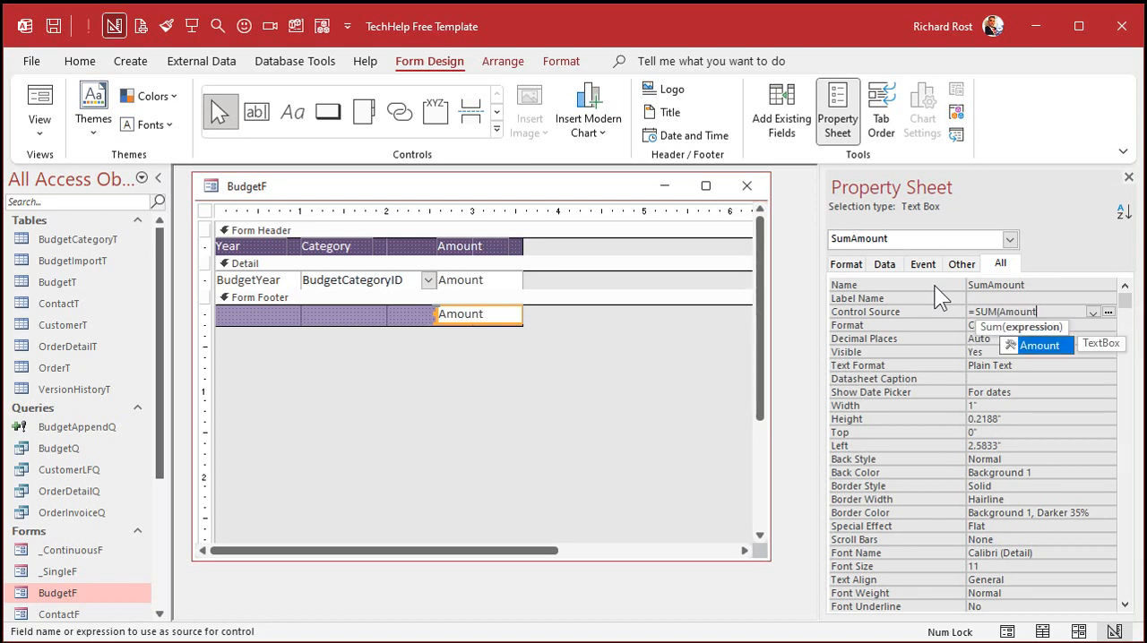
type(")")
key("Return")
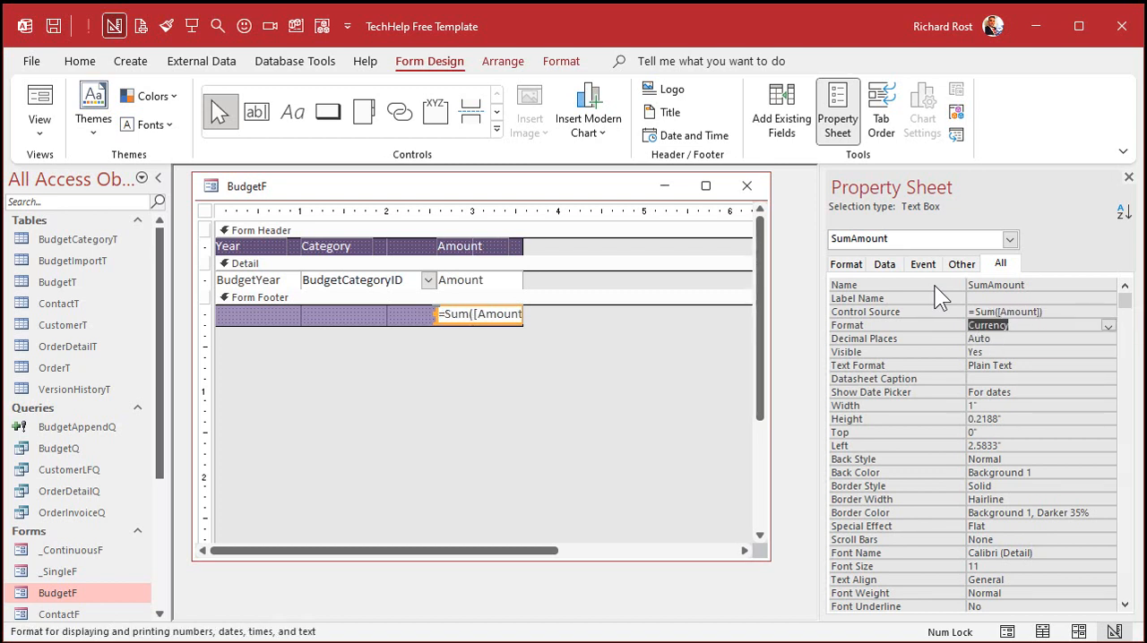
Step: Fill the footer total text box with light gray, #D8D8D8
left_click(509, 280)
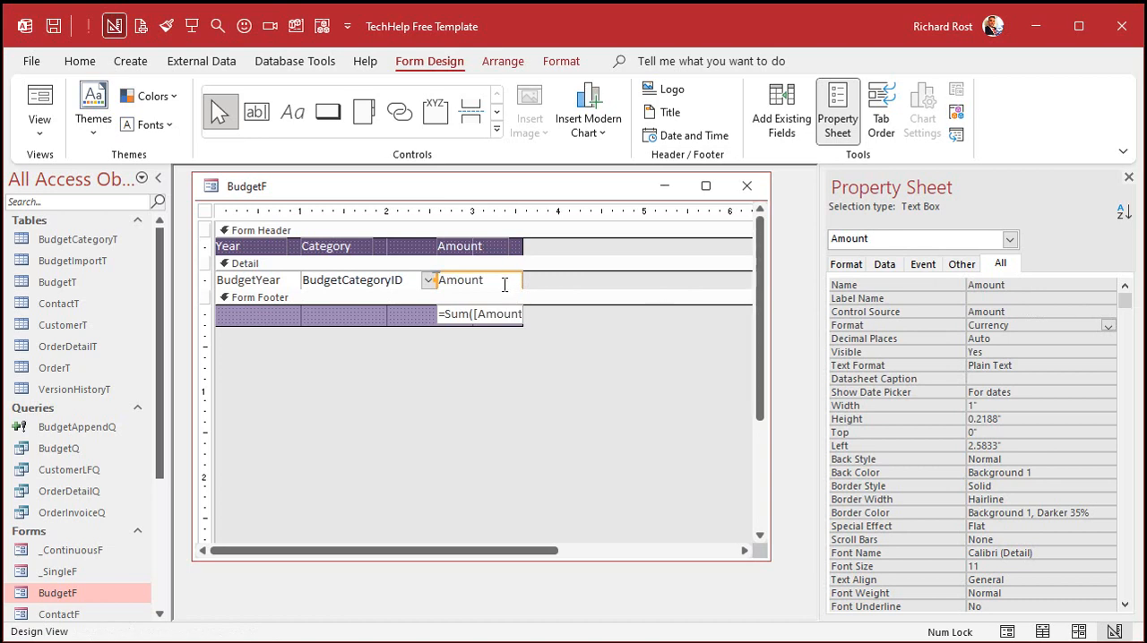
left_click(488, 312)
left_click(562, 61)
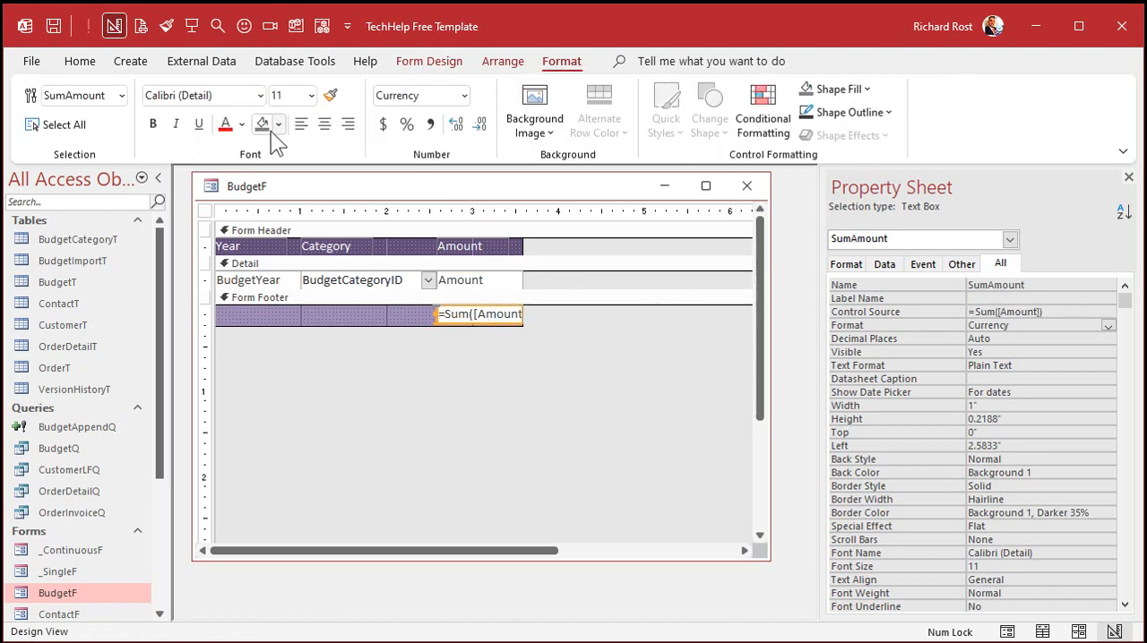
left_click(278, 124)
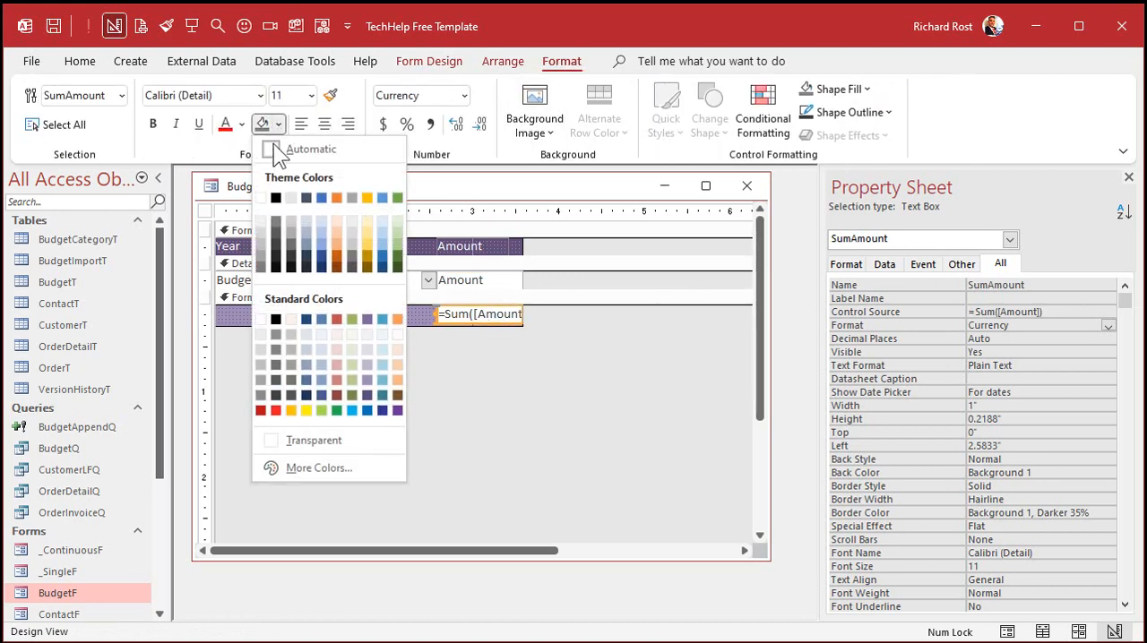
left_click(264, 345)
left_click(490, 401)
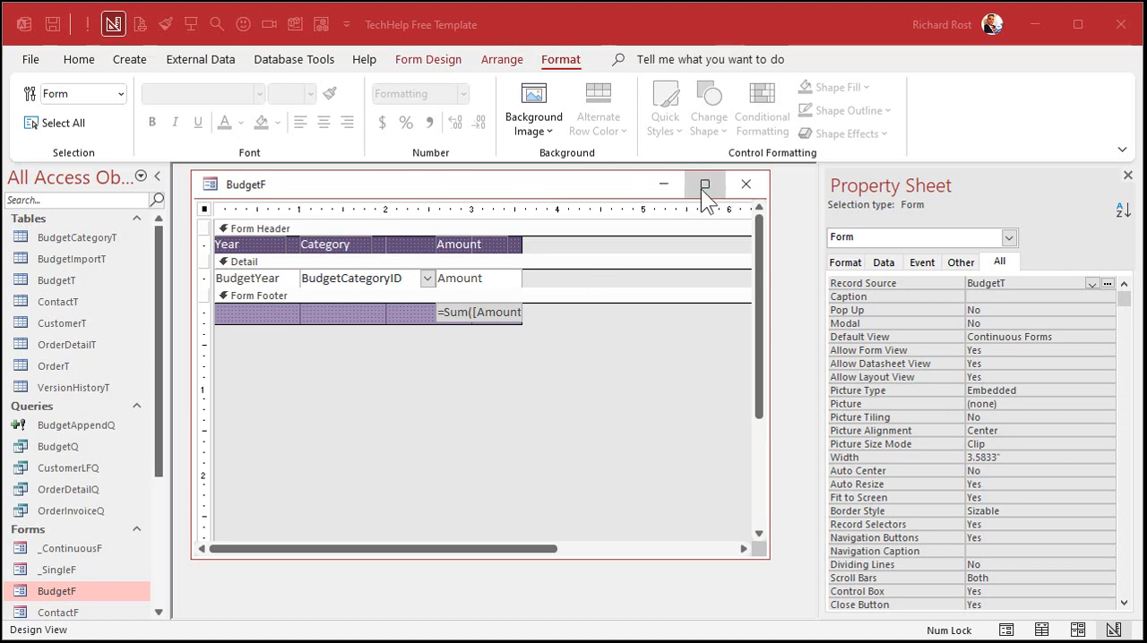
Step: Close BudgetF with its design changes saved and reopen it in Form View
left_click(745, 184)
left_click(599, 410)
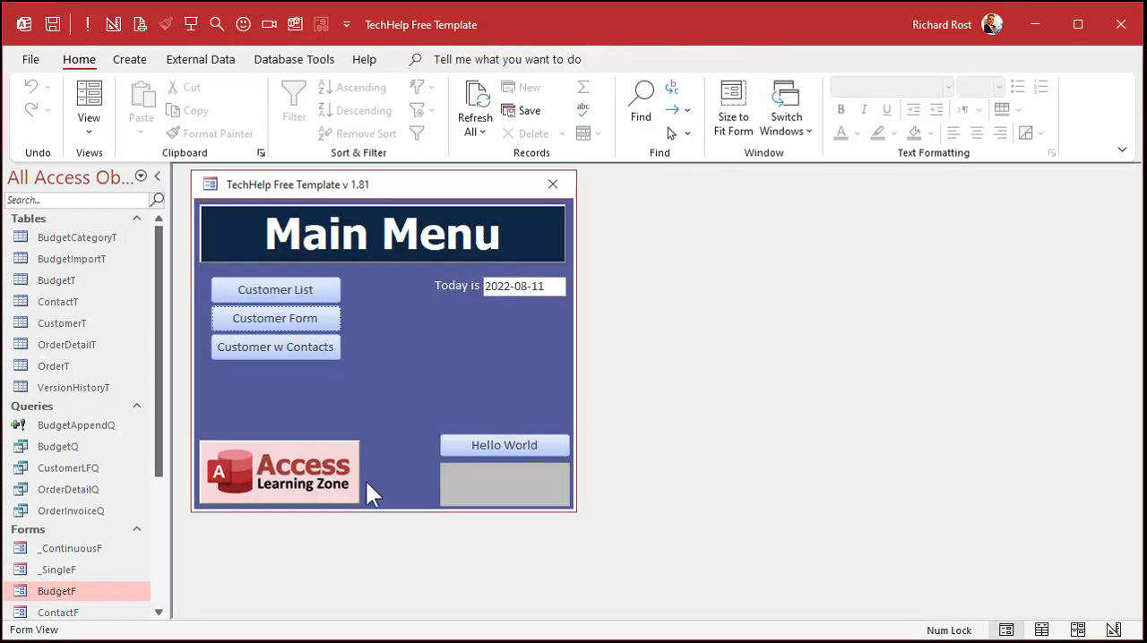
double_click(80, 589)
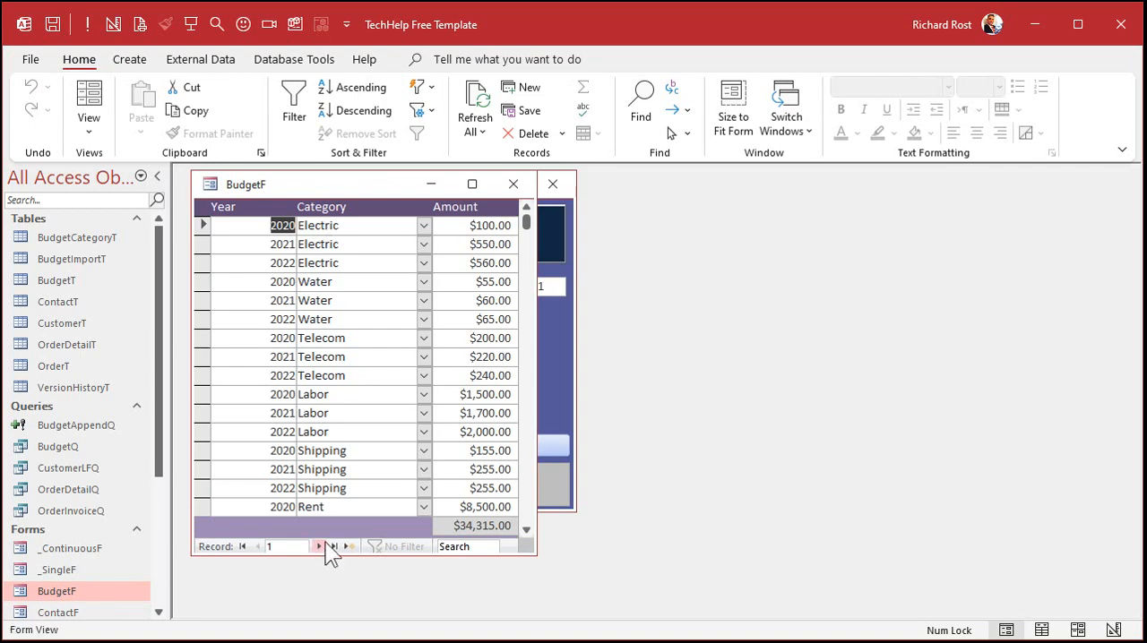
Step: Left-align the text of all Detail section controls and the footer total, and reopen BudgetF in Form View
right_click(373, 180)
left_click(434, 321)
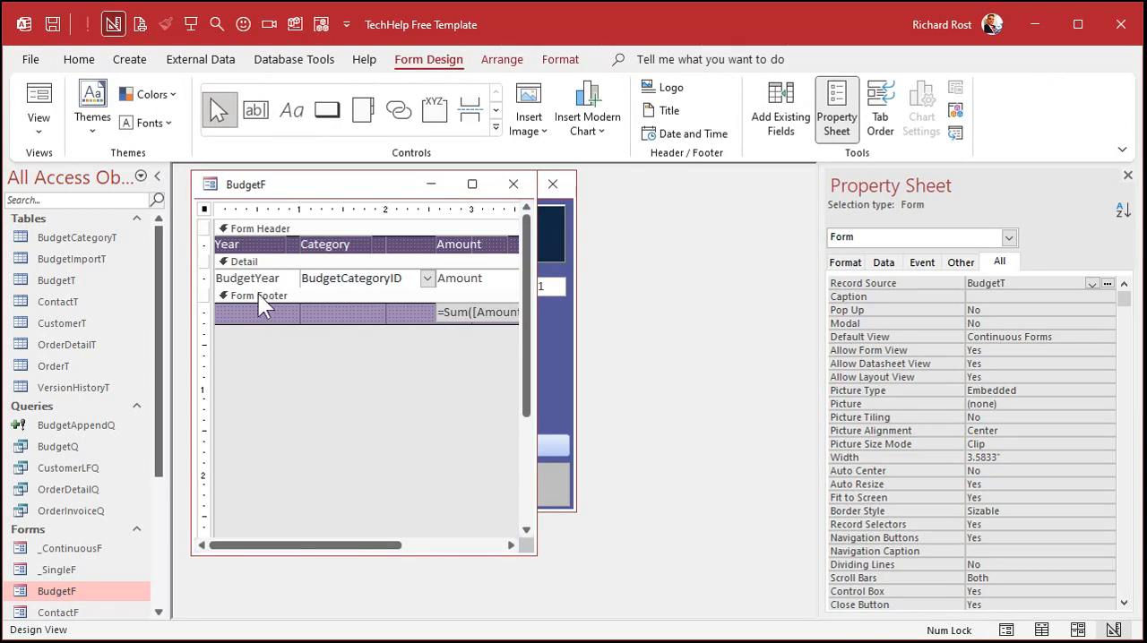
left_click(206, 279)
left_click(561, 60)
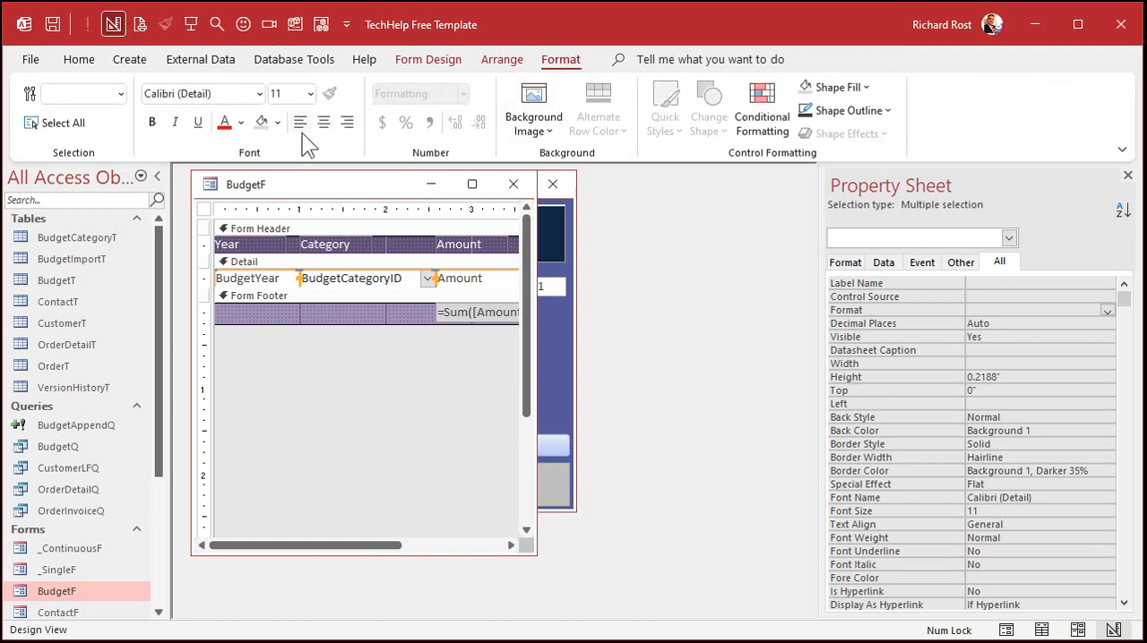
left_click(438, 315)
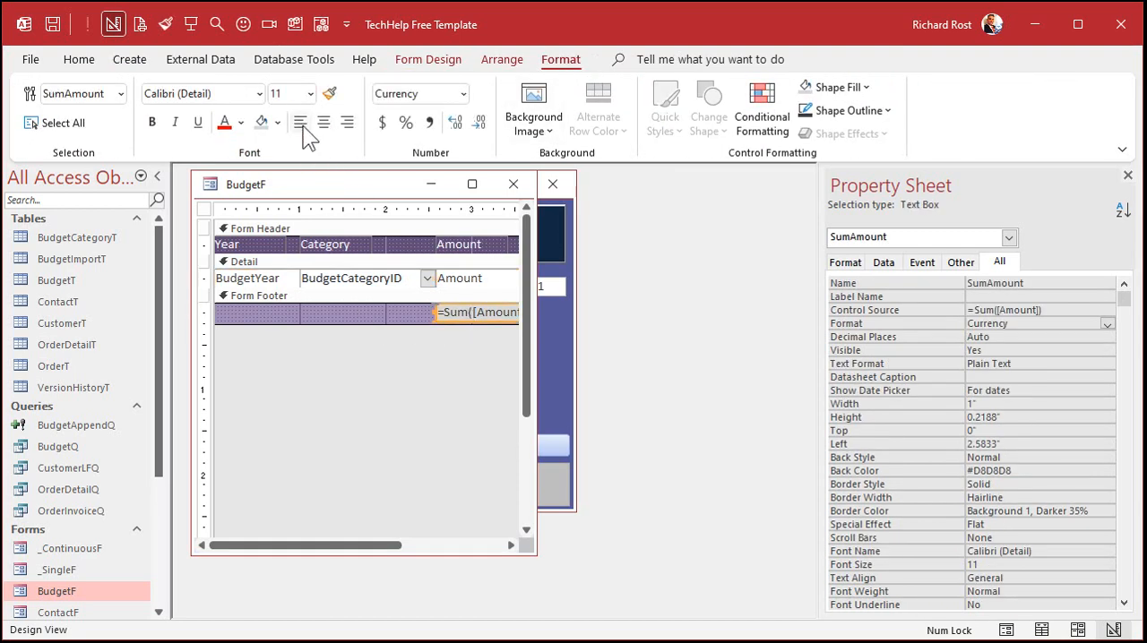
left_click(353, 405)
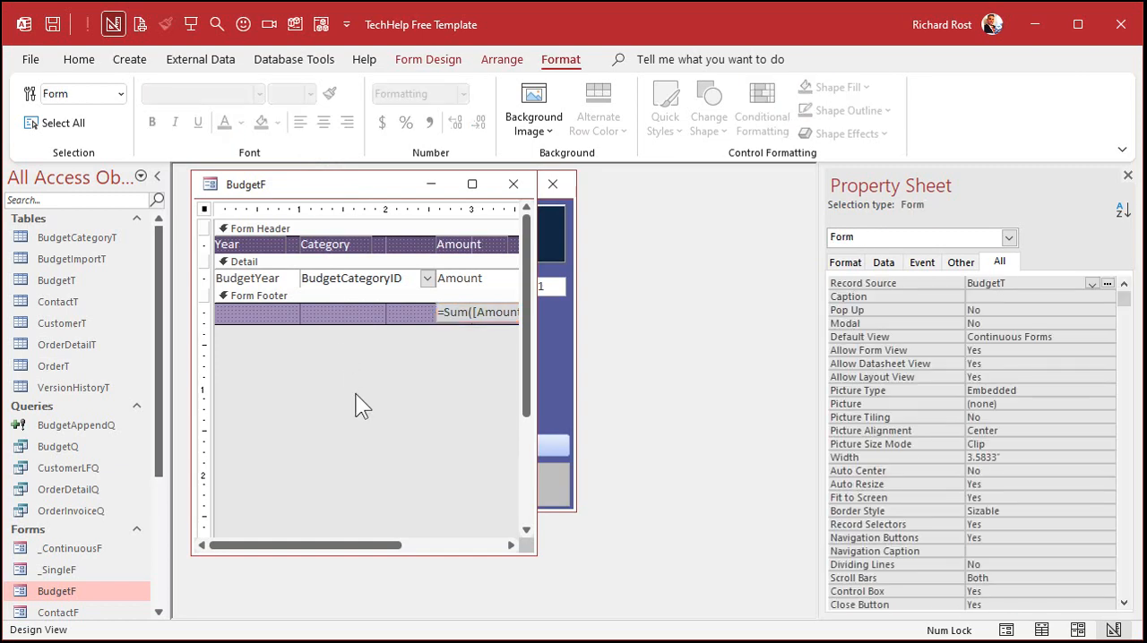
left_click(512, 186)
double_click(59, 589)
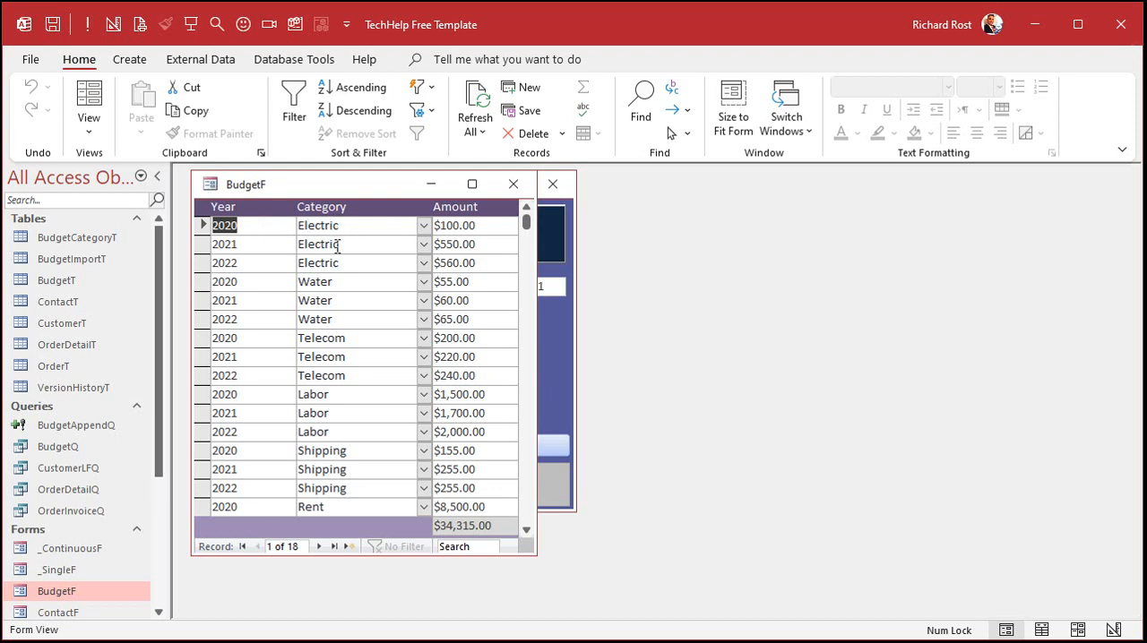
Step: Close the BudgetF form
left_click(515, 193)
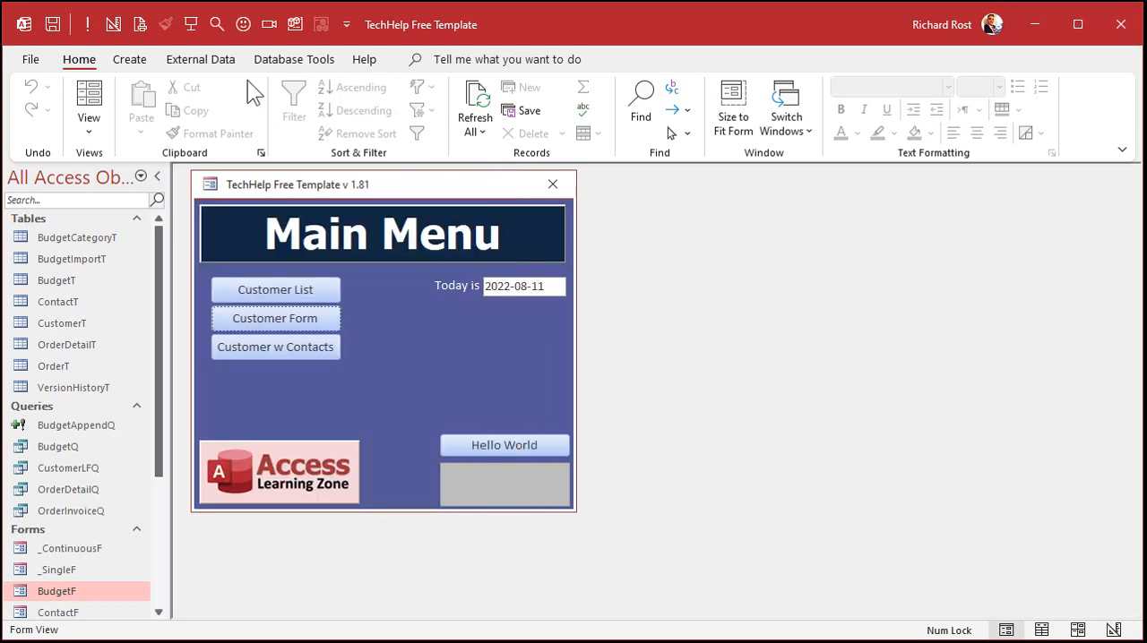
left_click(134, 59)
left_click(300, 112)
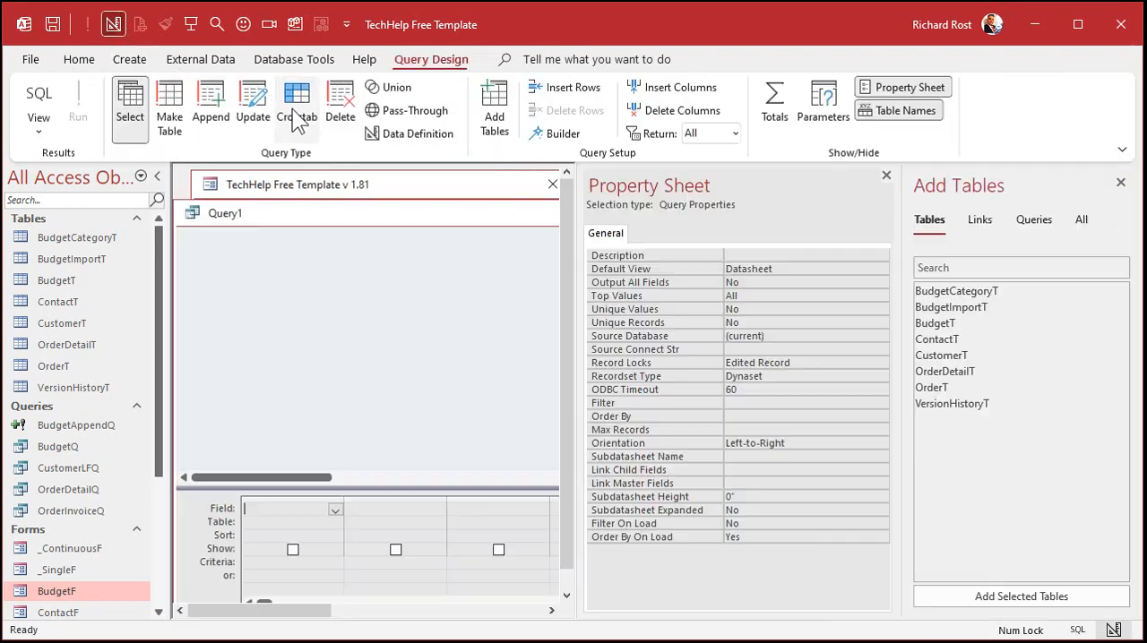
left_click(886, 175)
left_click(966, 326)
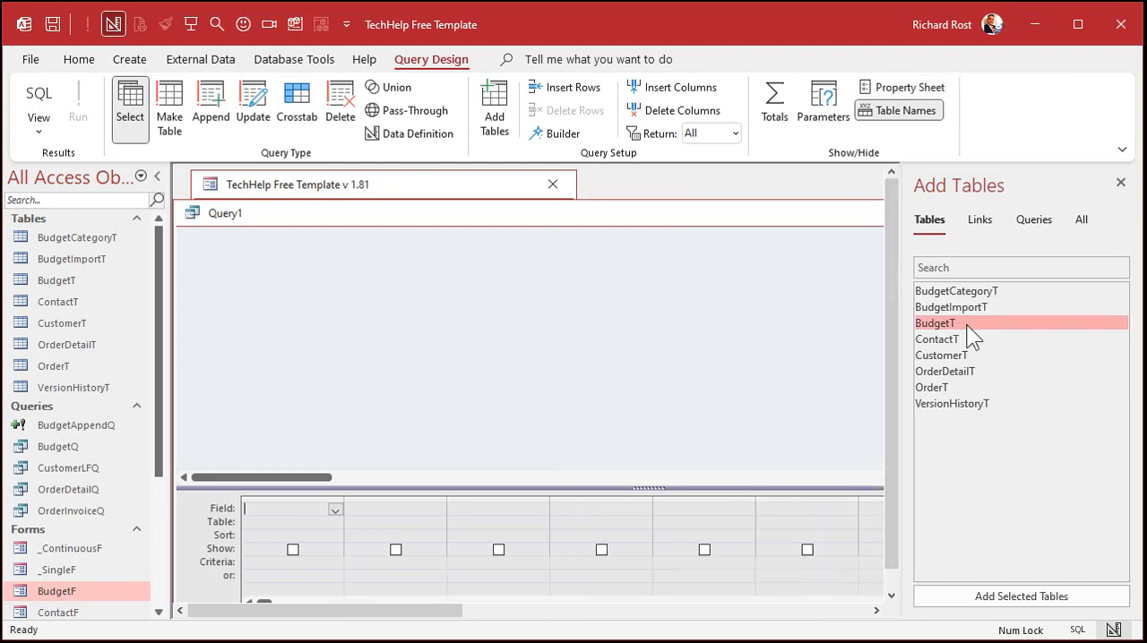
left_click(1119, 186)
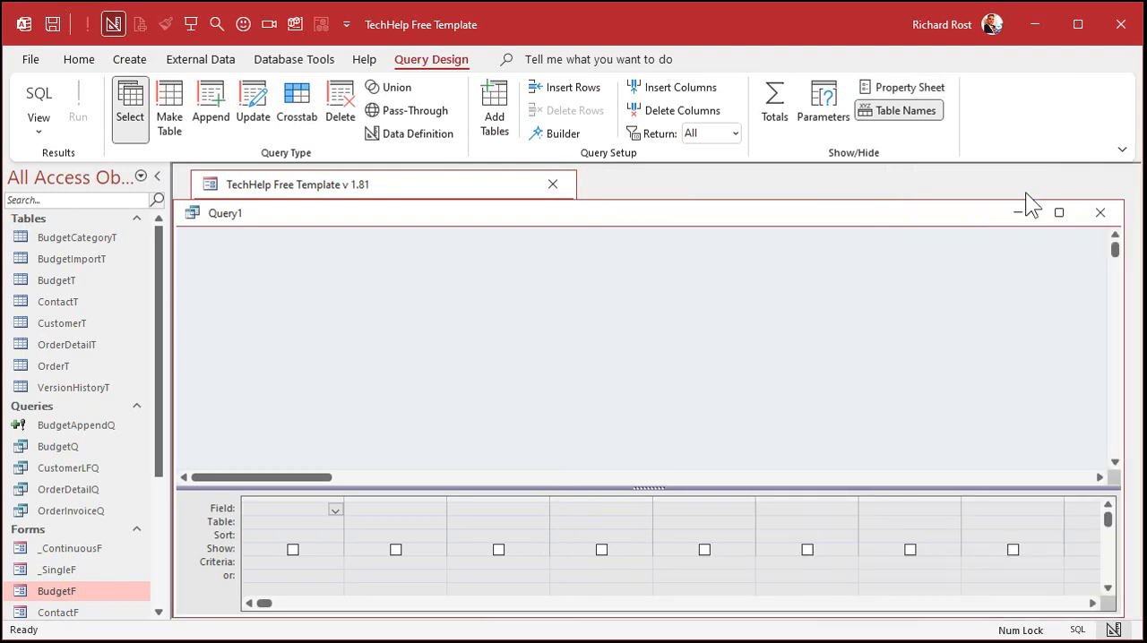
left_click(1088, 213)
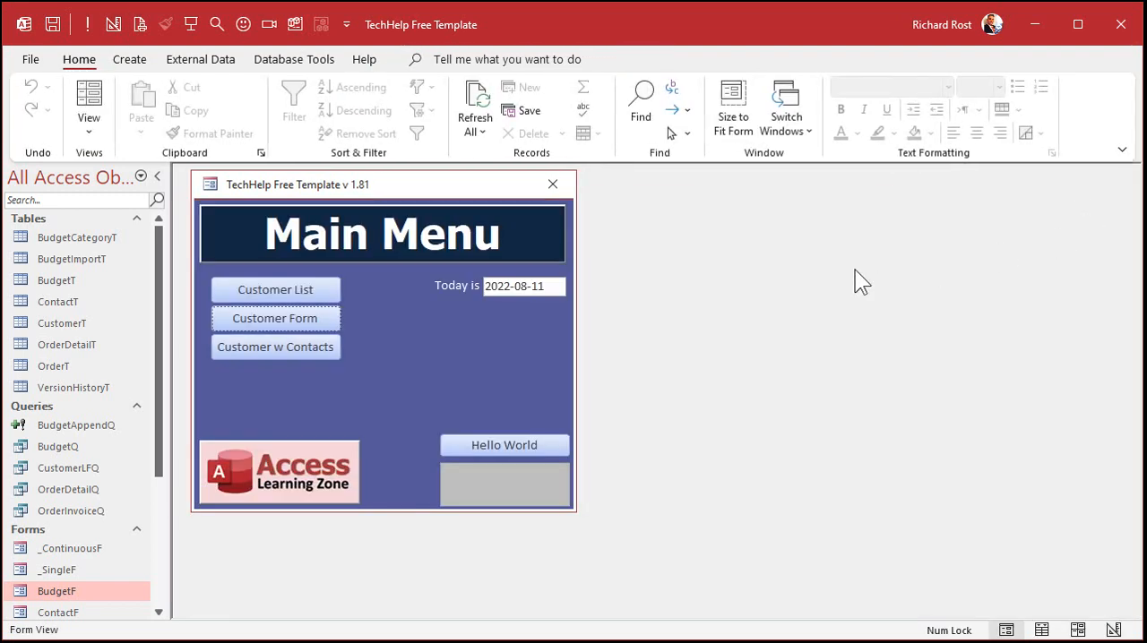
Step: Open the existing BudgetQ query and switch it to Design View
left_click(81, 447)
double_click(78, 447)
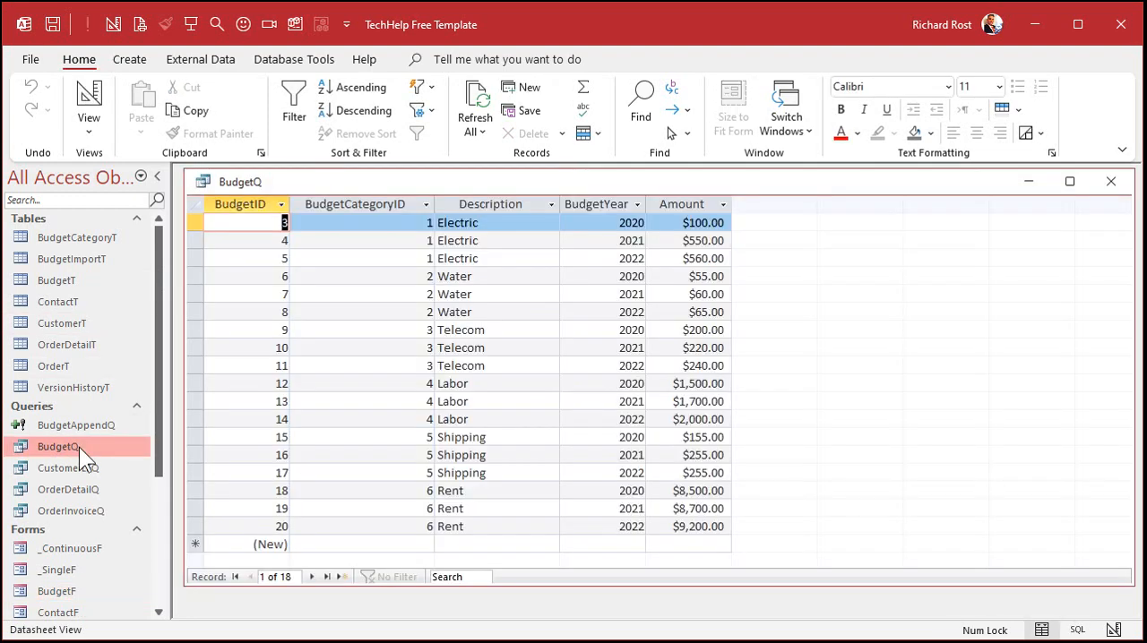
right_click(829, 188)
left_click(909, 271)
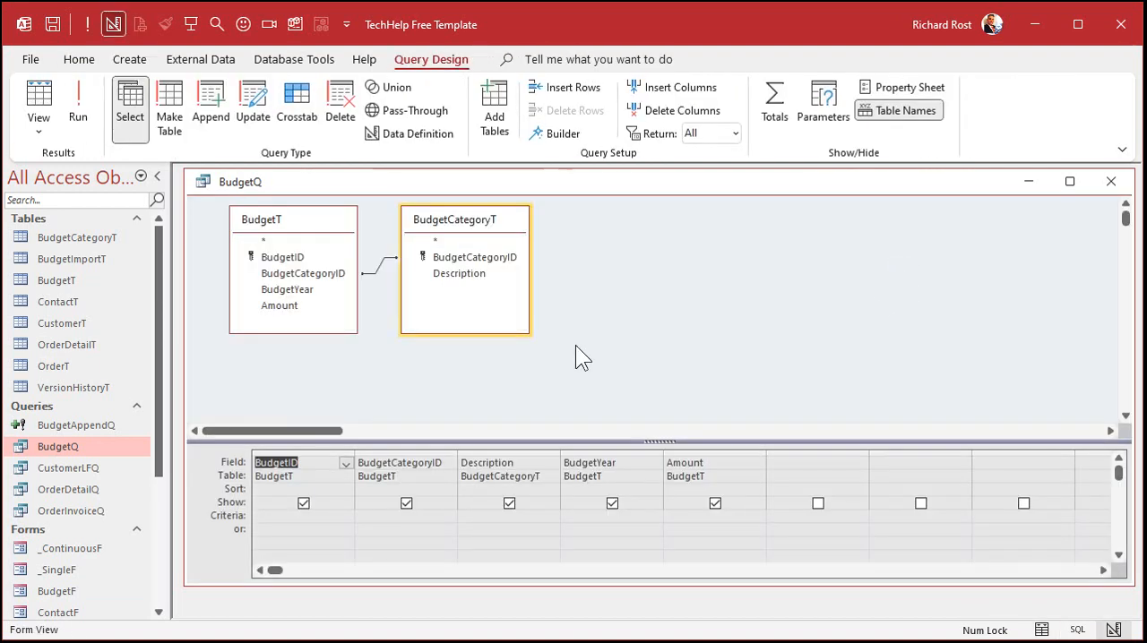
Step: Sort BudgetYear in descending order and move it to be the first column of the BudgetQ design grid
left_click(654, 489)
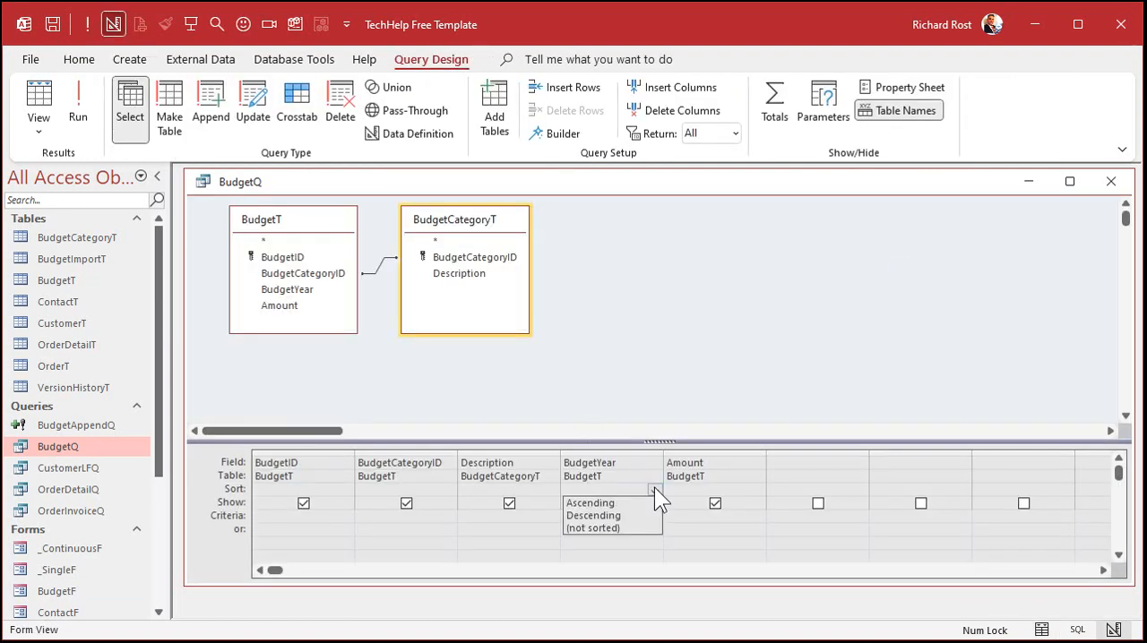
left_click(651, 515)
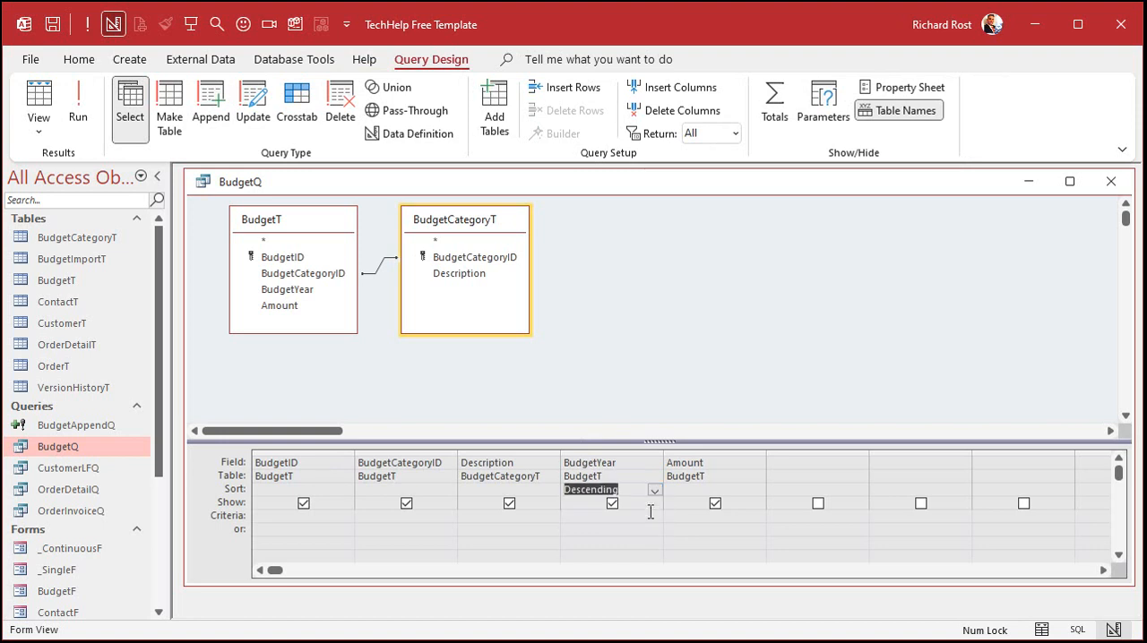
left_click(625, 452)
left_click_drag(626, 451, 223, 464)
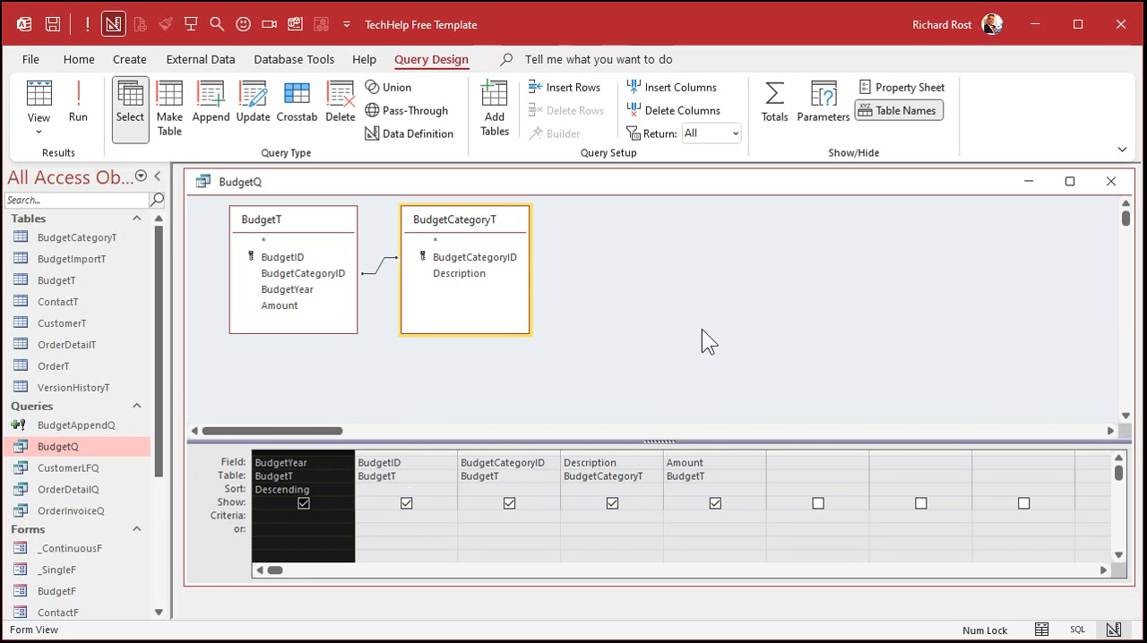
Step: Sort the category Description in ascending order and move it directly after BudgetYear in the query grid
left_click(597, 452)
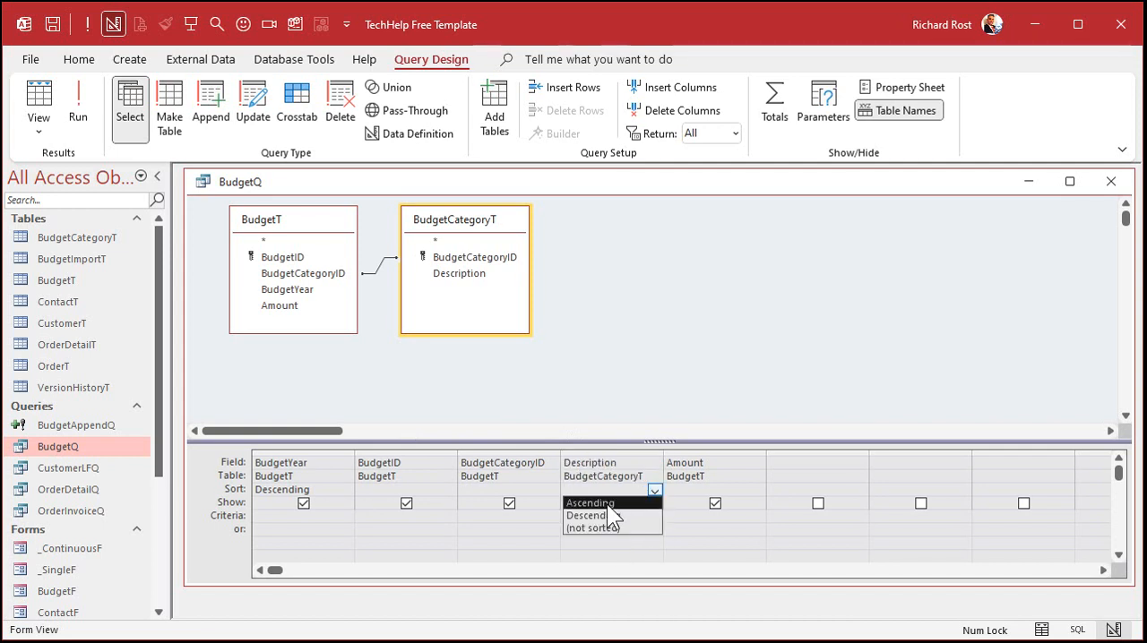
left_click(607, 503)
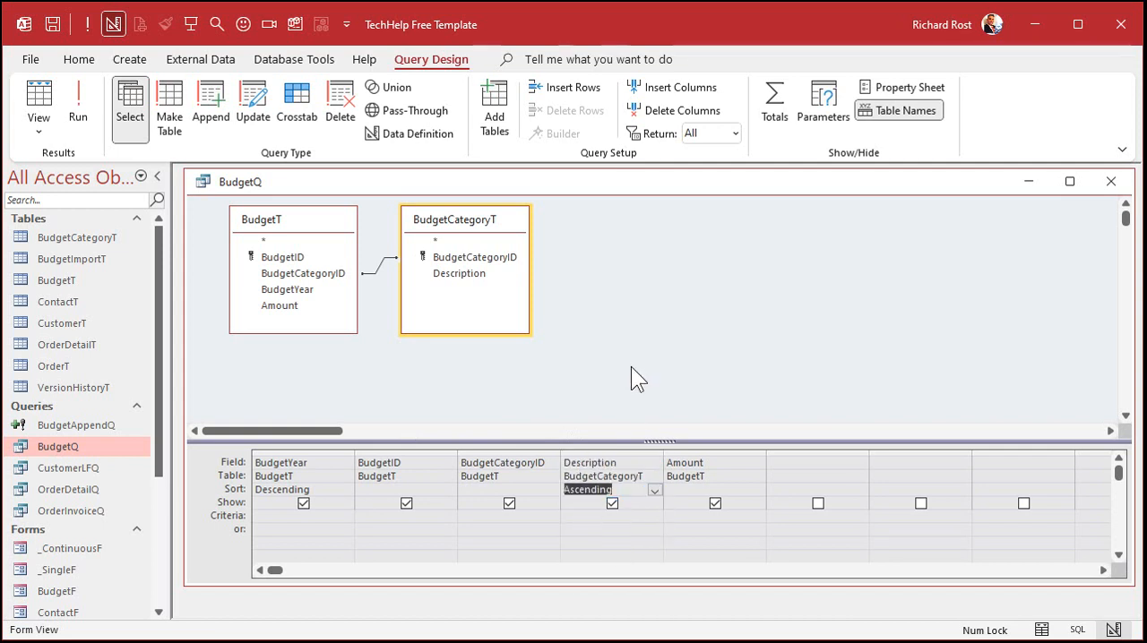
left_click(602, 449)
left_click_drag(602, 450, 439, 475)
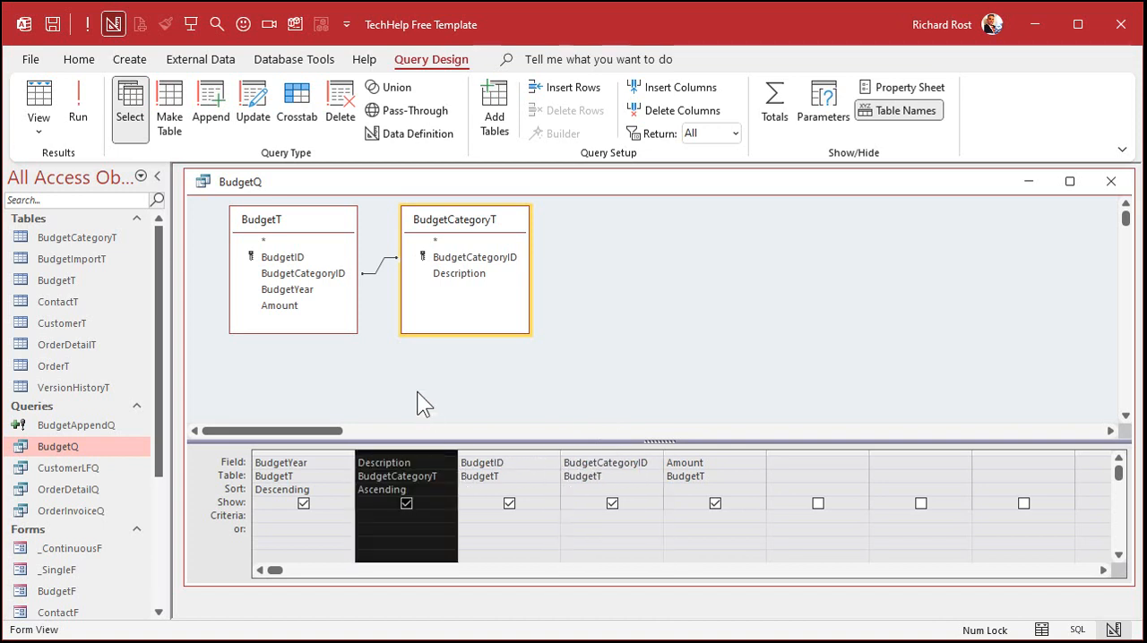
left_click(603, 375)
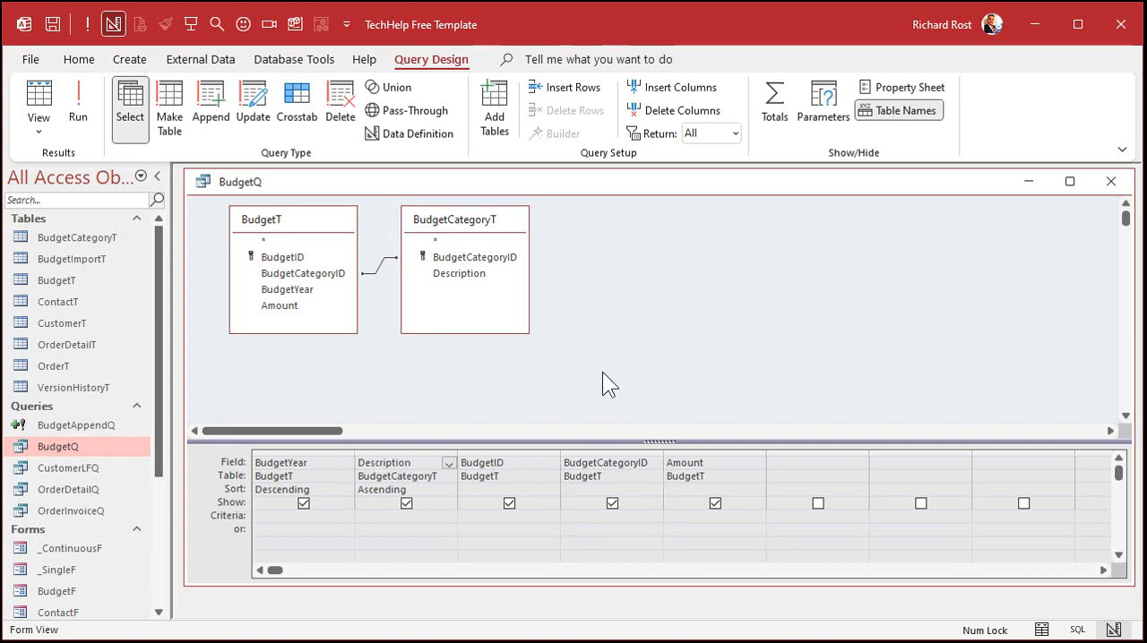
Step: Widen the Description column in the query grid and give the field the alias CategoryDescription
left_click_drag(456, 450, 521, 451)
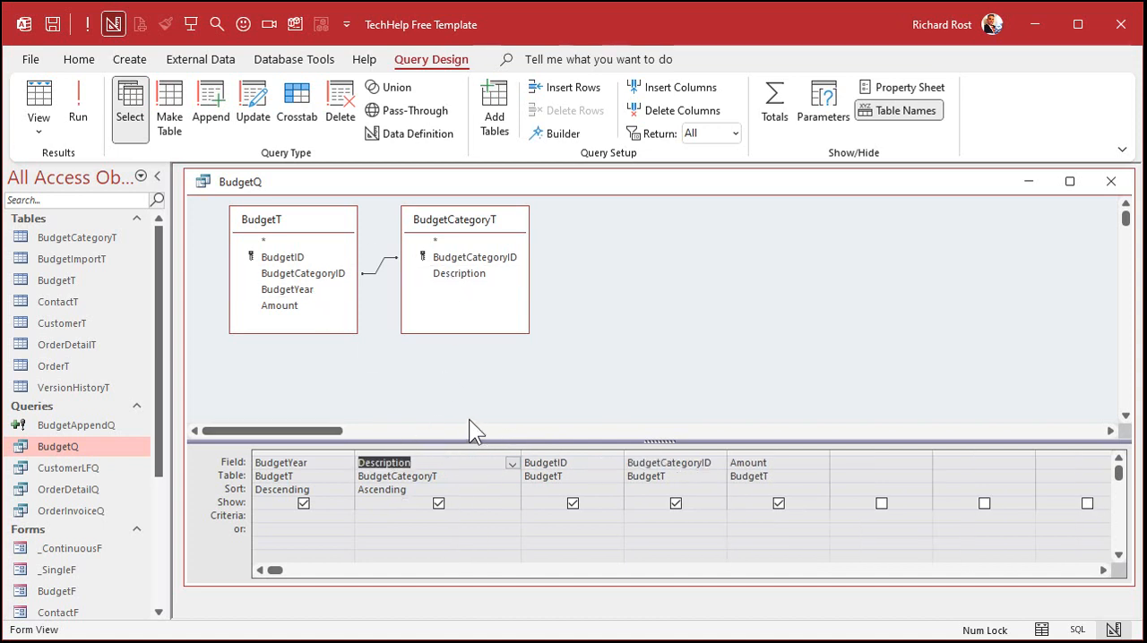
left_click(421, 464)
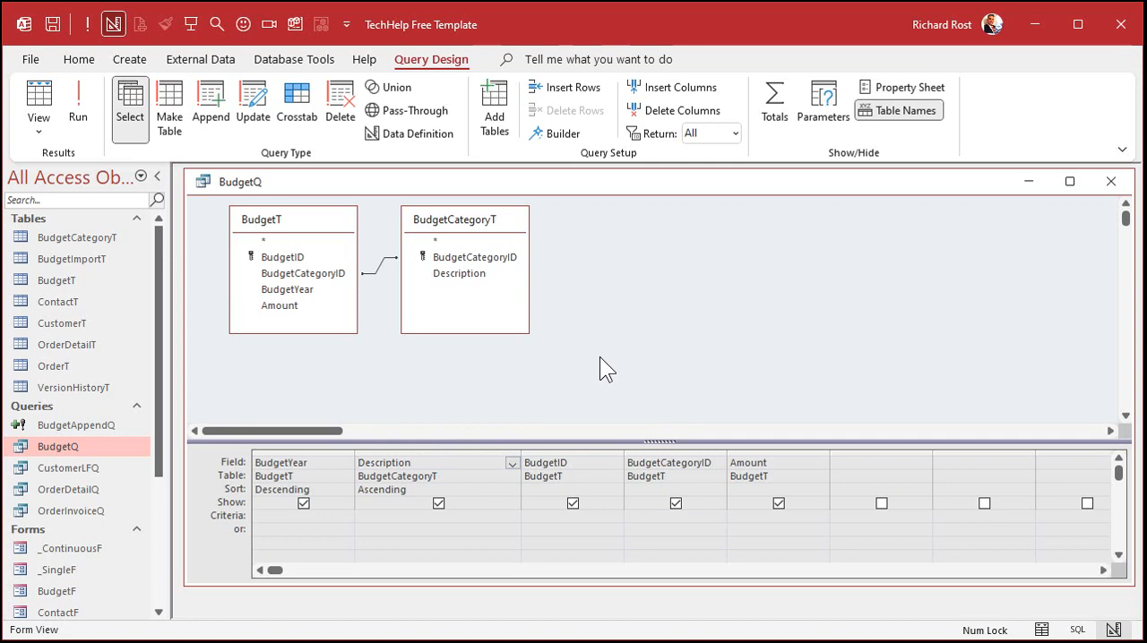
key("Home")
type("CategoryDescription")
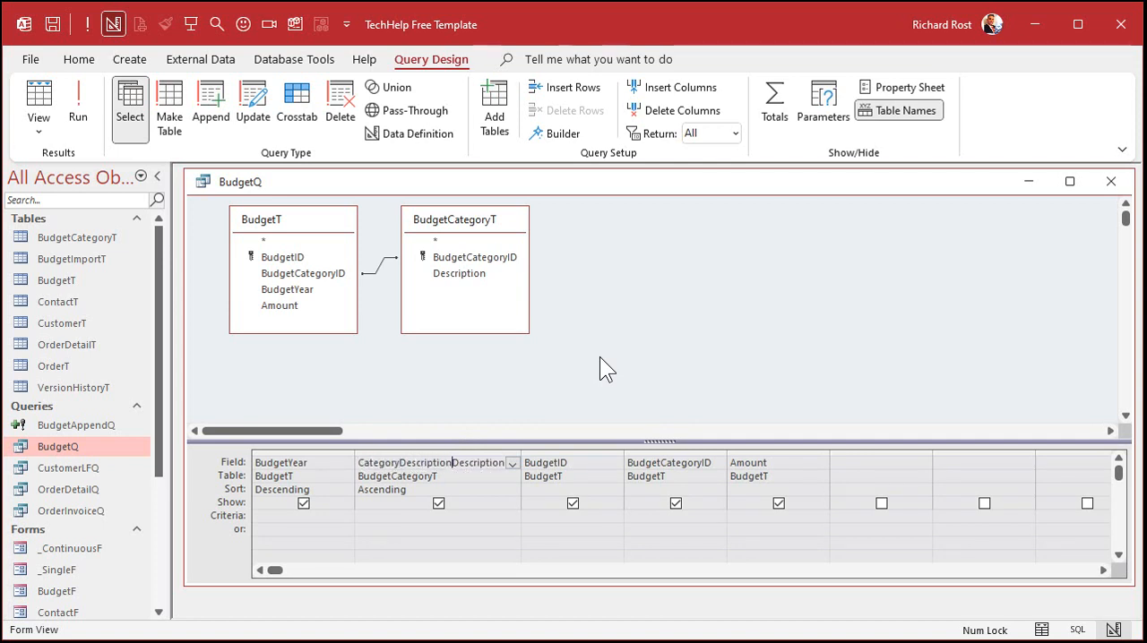
type(":")
key("Tab")
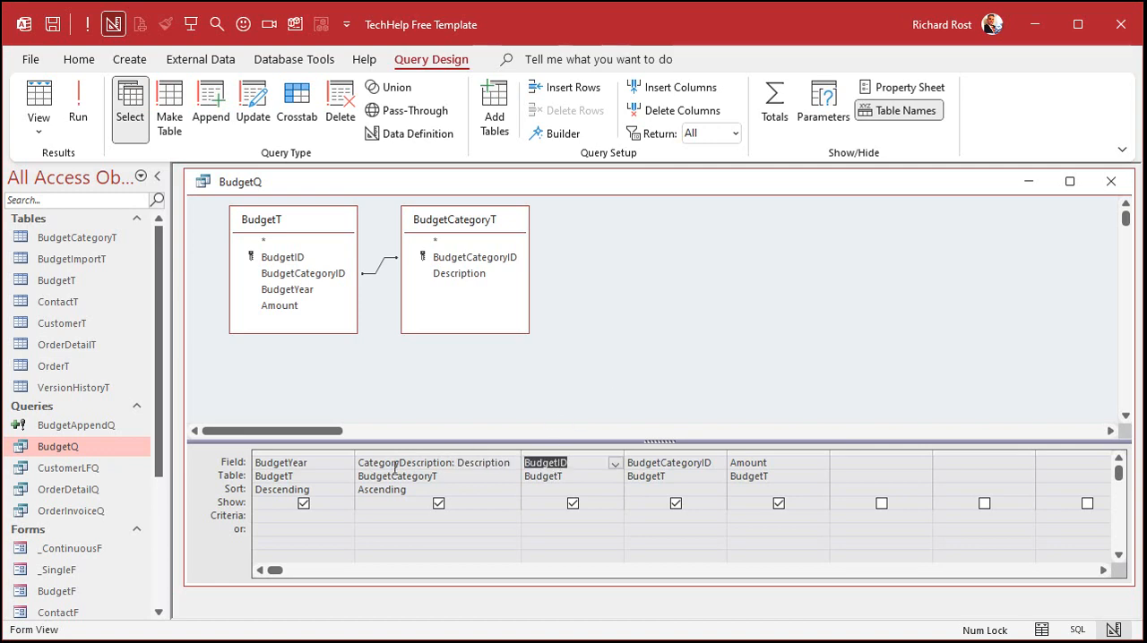
Step: Show BudgetQ in Datasheet View, widen the CategoryDescription column to fit its heading, and review the sorted records
left_click(79, 100)
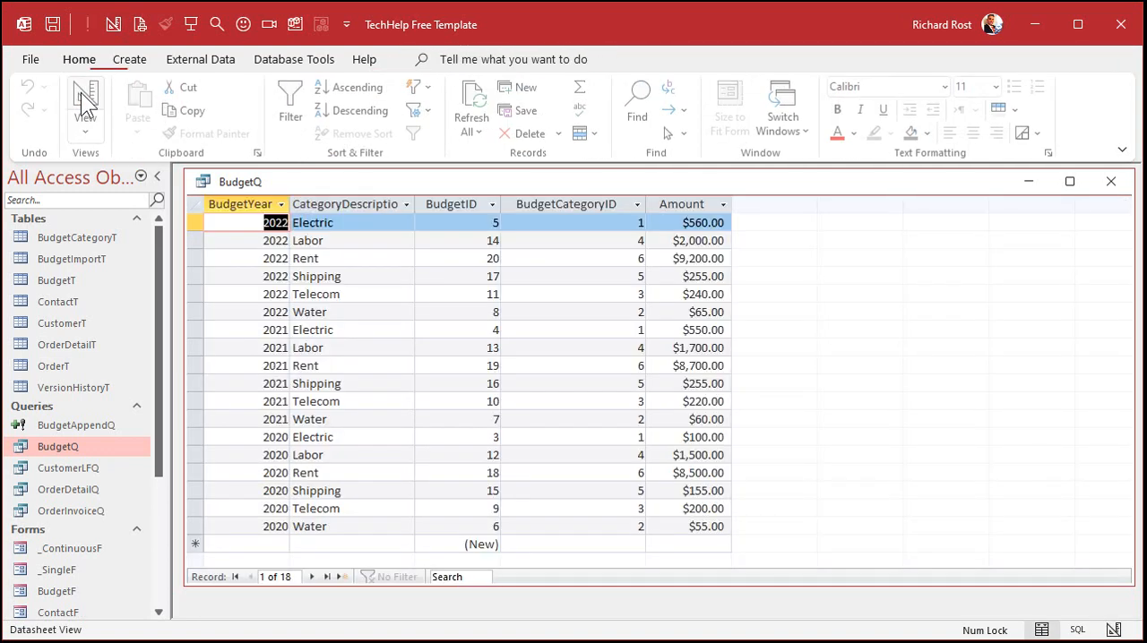
left_click_drag(414, 203, 441, 203)
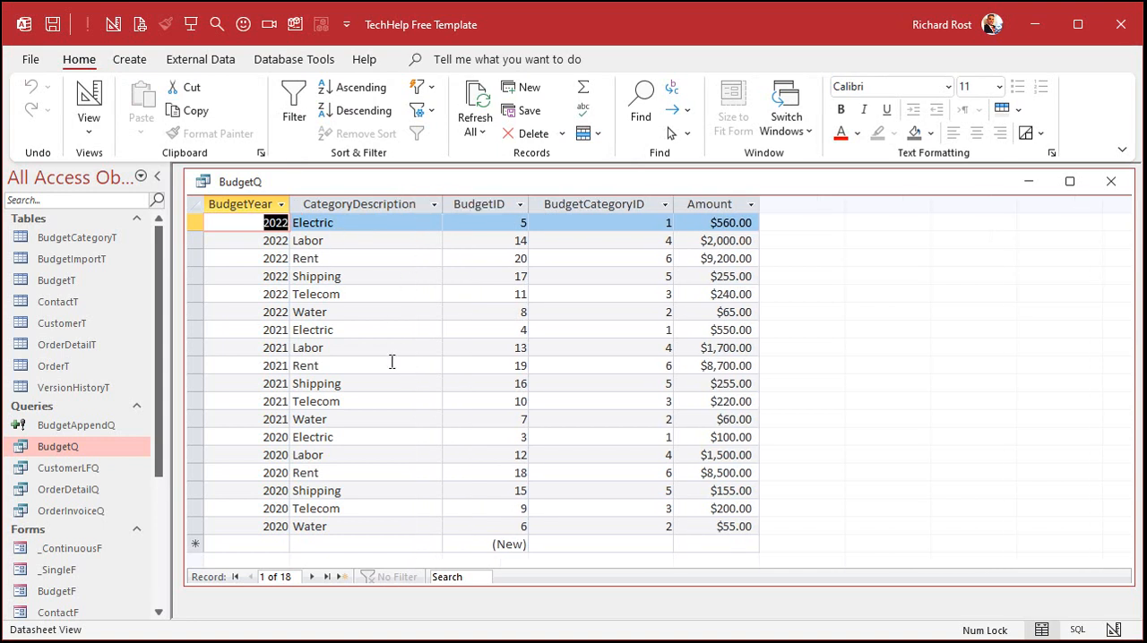
left_click(358, 210)
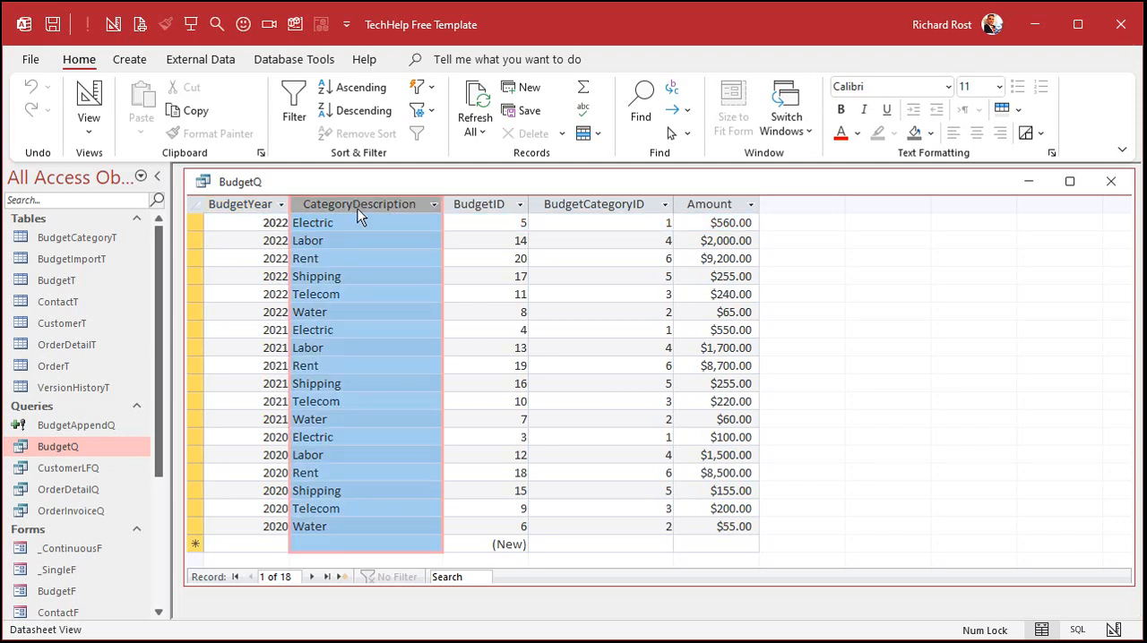
left_click(614, 202)
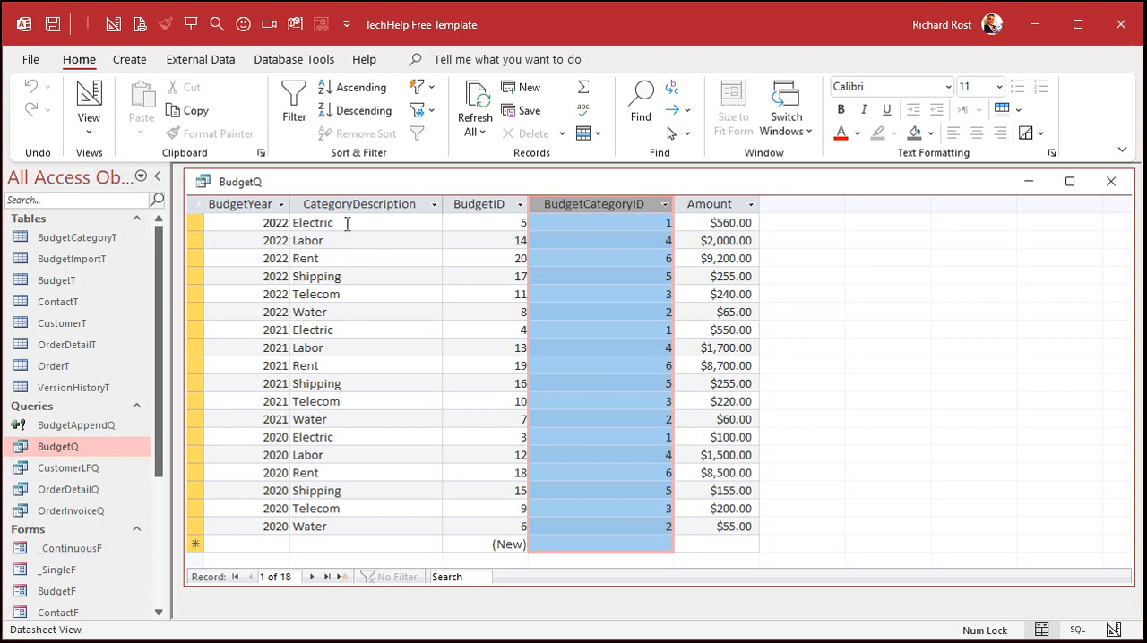
left_click_drag(193, 223, 191, 311)
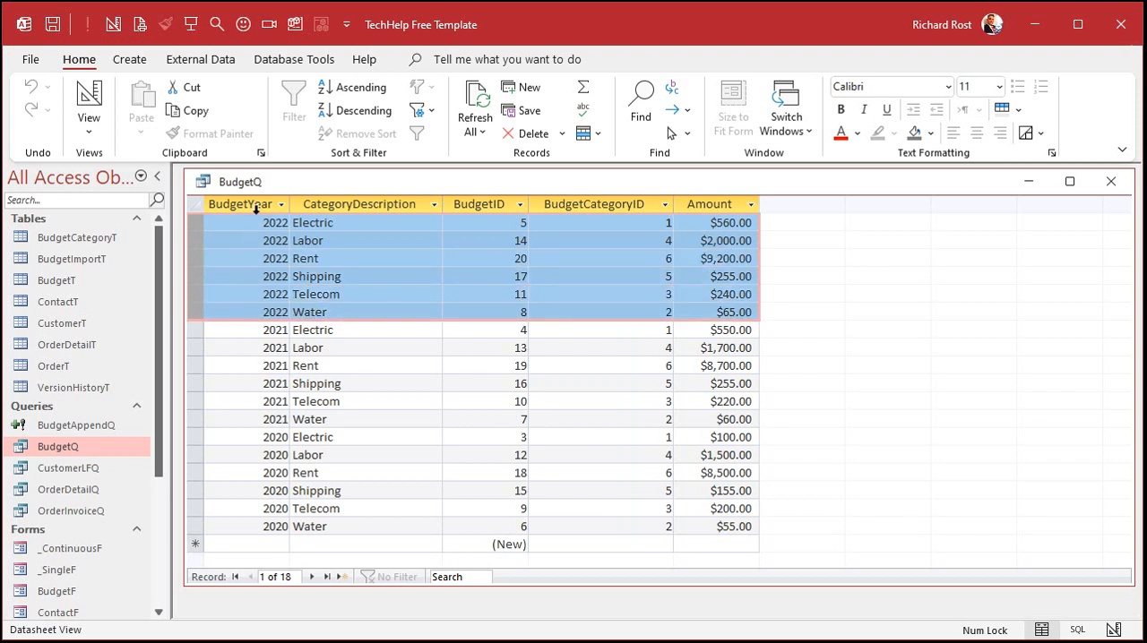
Step: Close BudgetQ with its design changes saved
left_click(1109, 183)
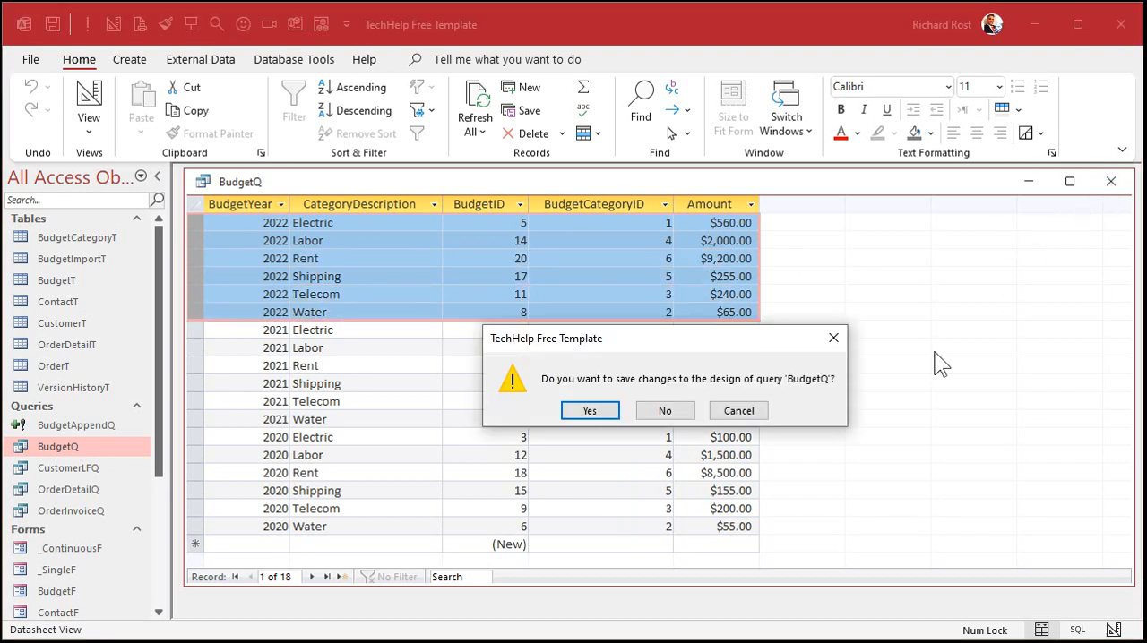
left_click(604, 418)
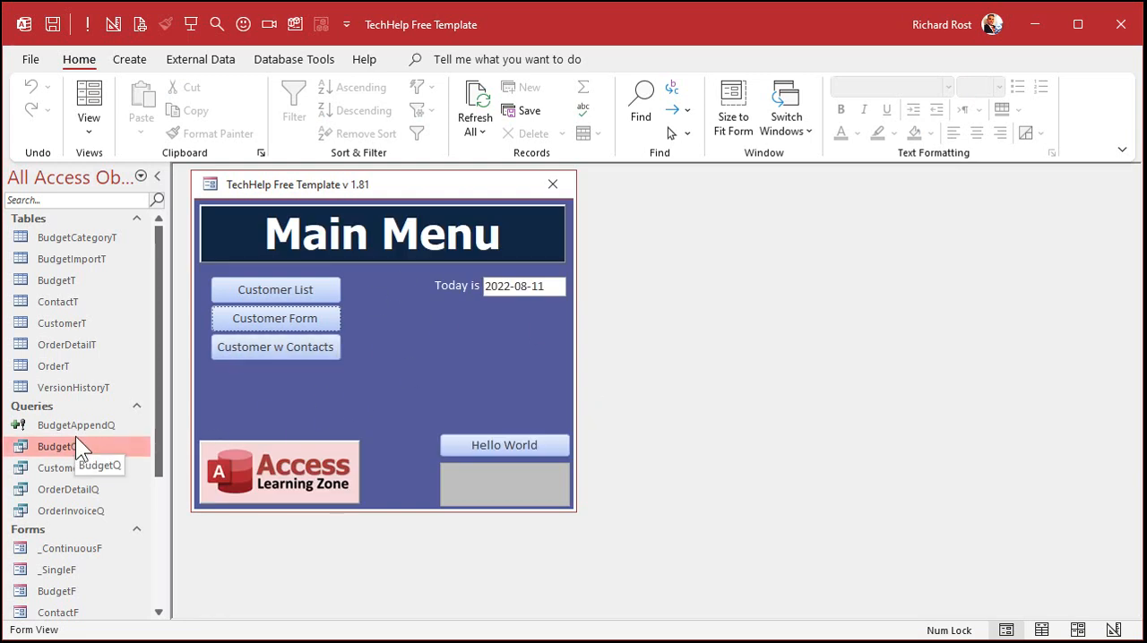
Step: Open the main menu form in Design View and draw a command button about 1.58 by 0.5 inches below the date, dismissing the wizard
right_click(404, 320)
left_click(503, 380)
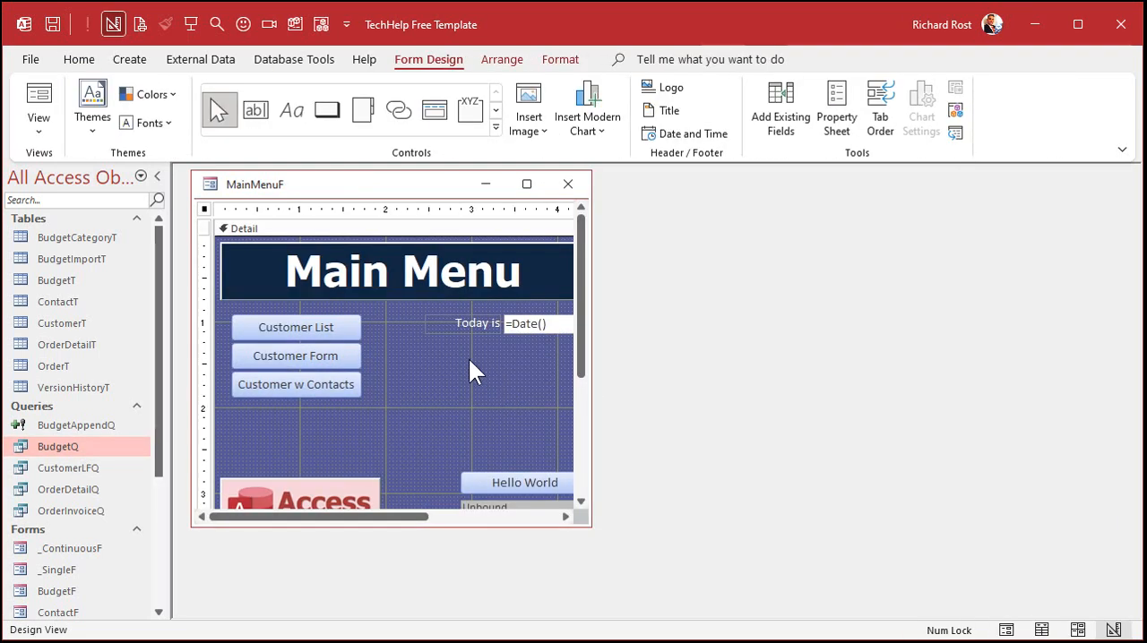
left_click(327, 111)
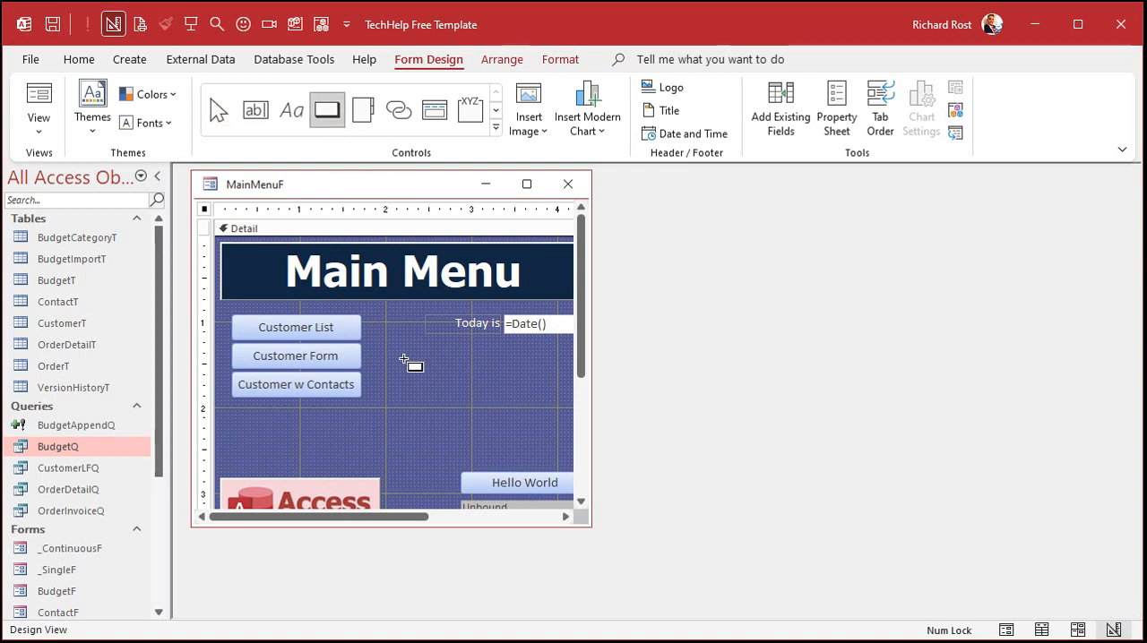
left_click_drag(403, 360, 539, 404)
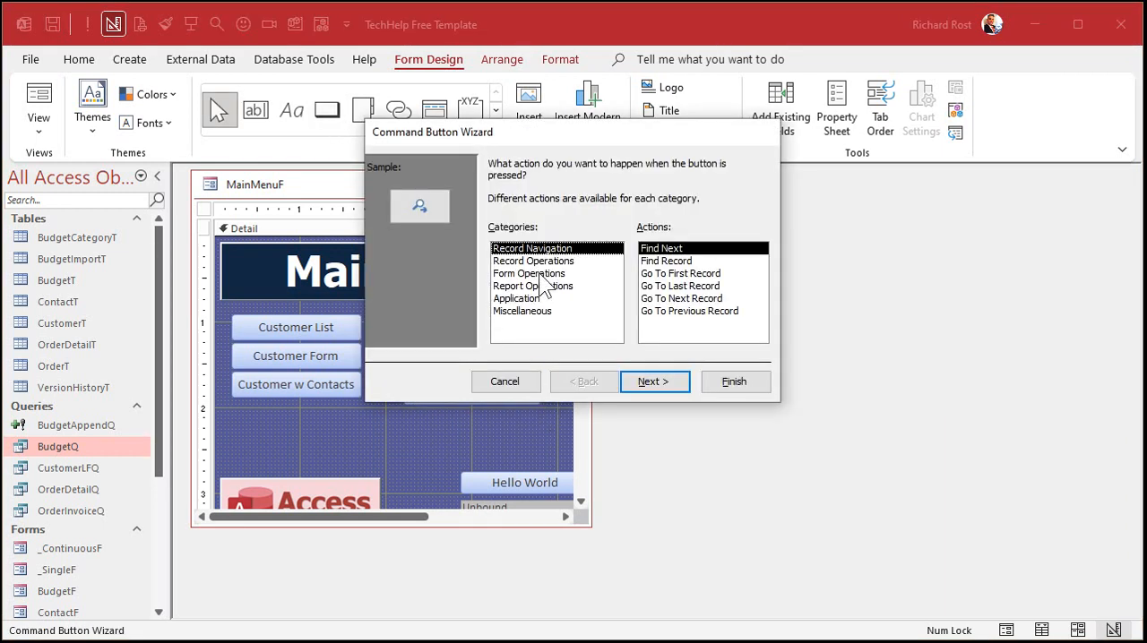
left_click(537, 274)
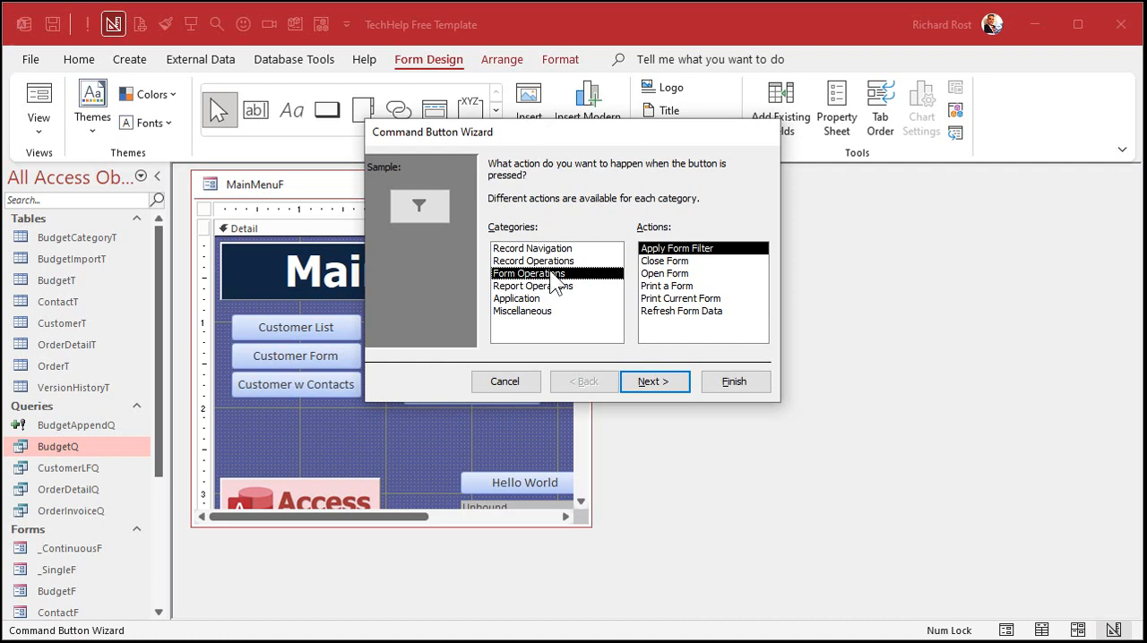
left_click(511, 385)
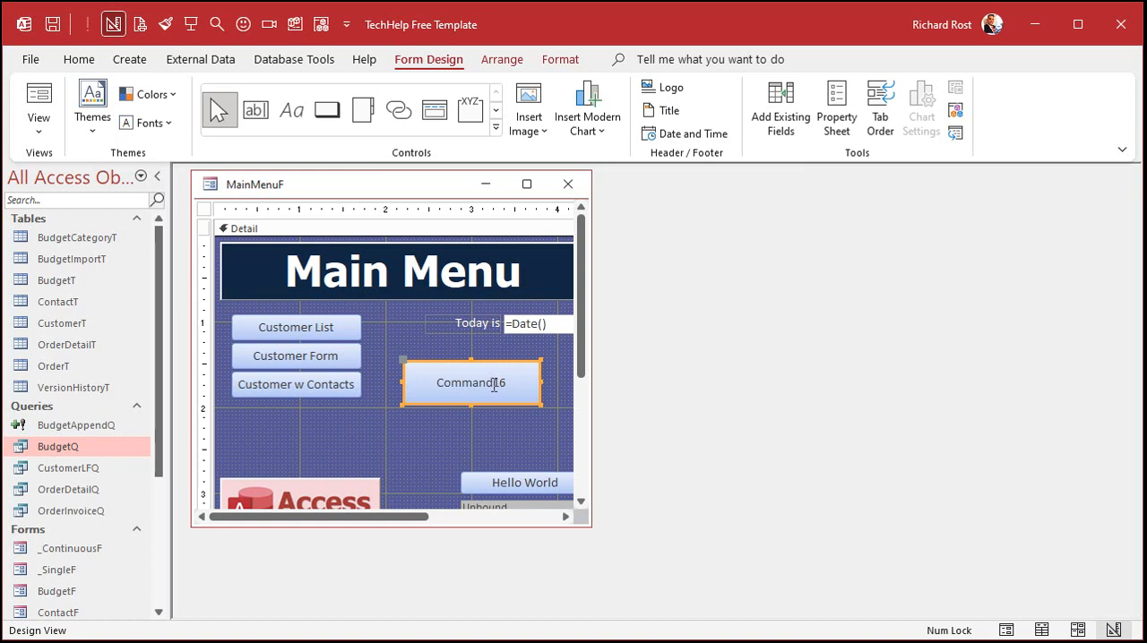
Step: Change the caption of the new command button to Budget Form
double_click(493, 386)
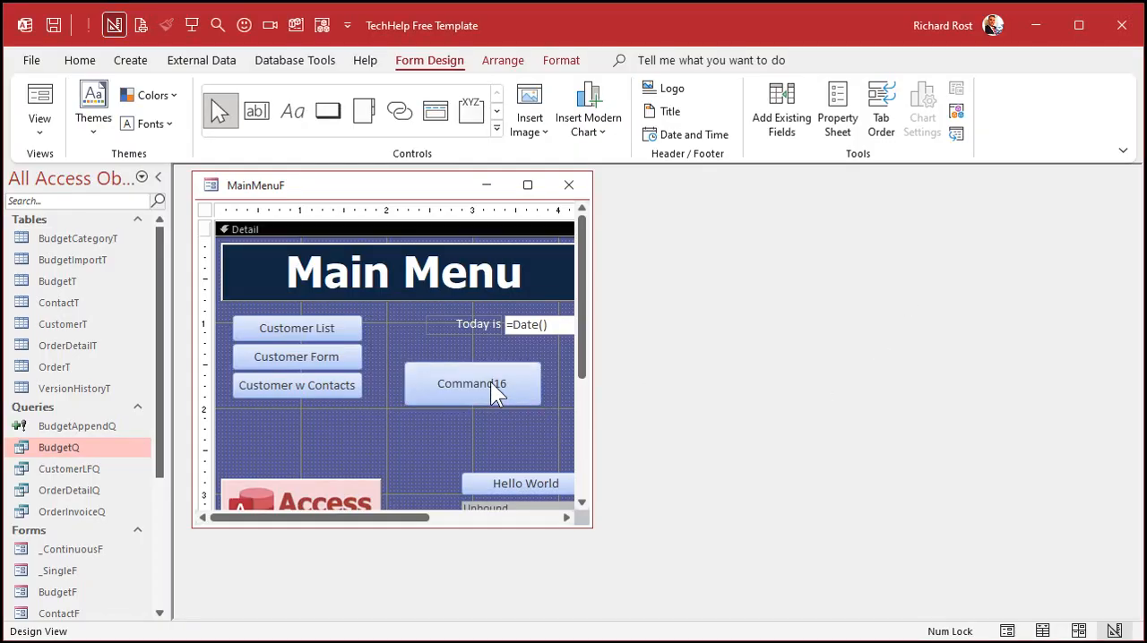
left_click(490, 382)
double_click(478, 383)
type("Budget Form")
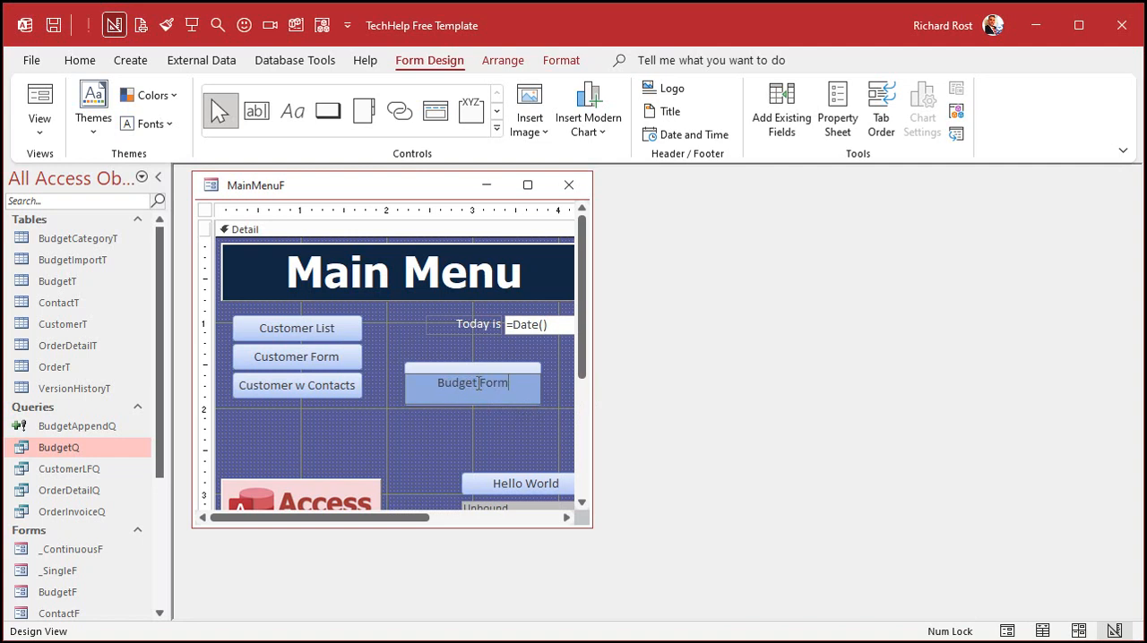
key("Return")
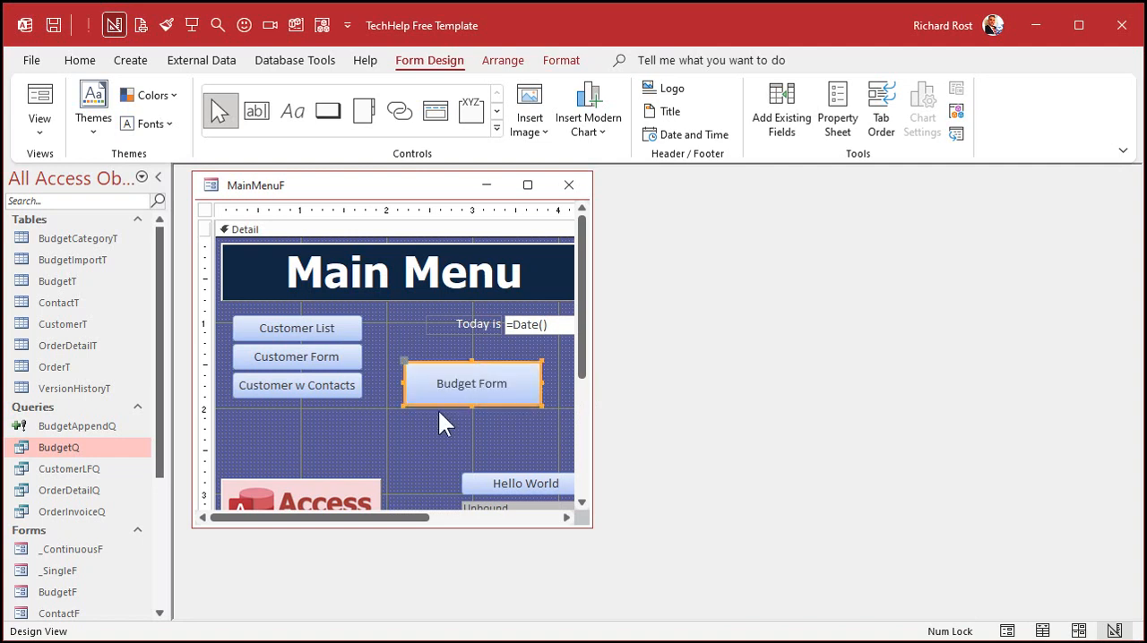
Step: Name the Budget Form button OpenBudgetFBtn in its properties
double_click(440, 401)
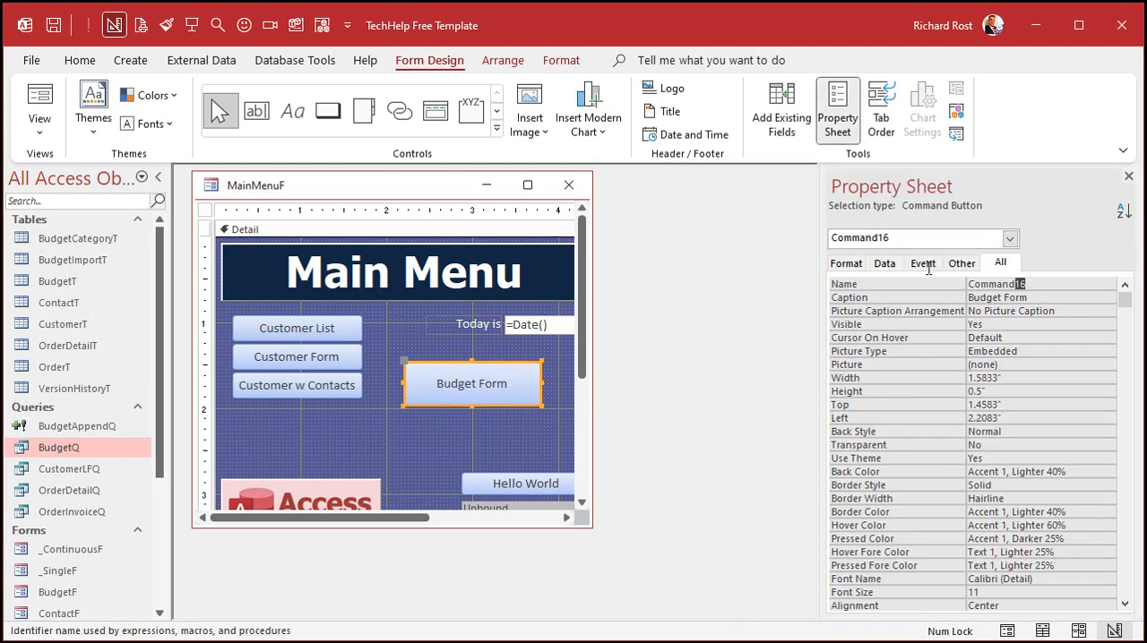
type("OpenBudgetFBtn")
key("Return")
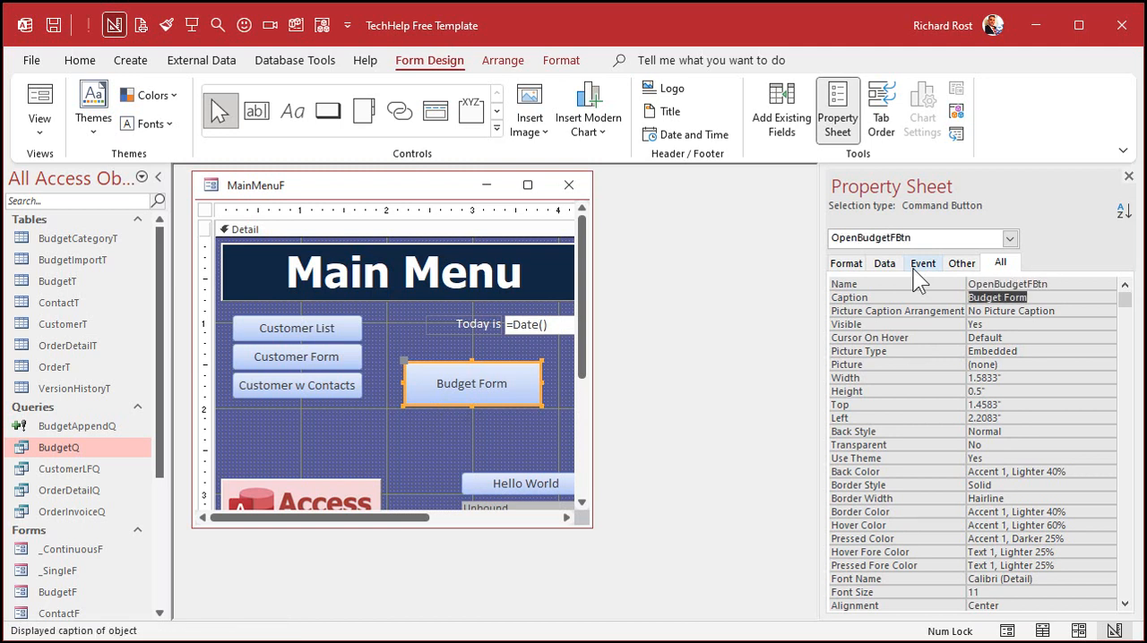
Step: Create the click event procedure for the OpenBudgetFBtn button and add blank lines inside it
right_click(487, 394)
left_click(538, 282)
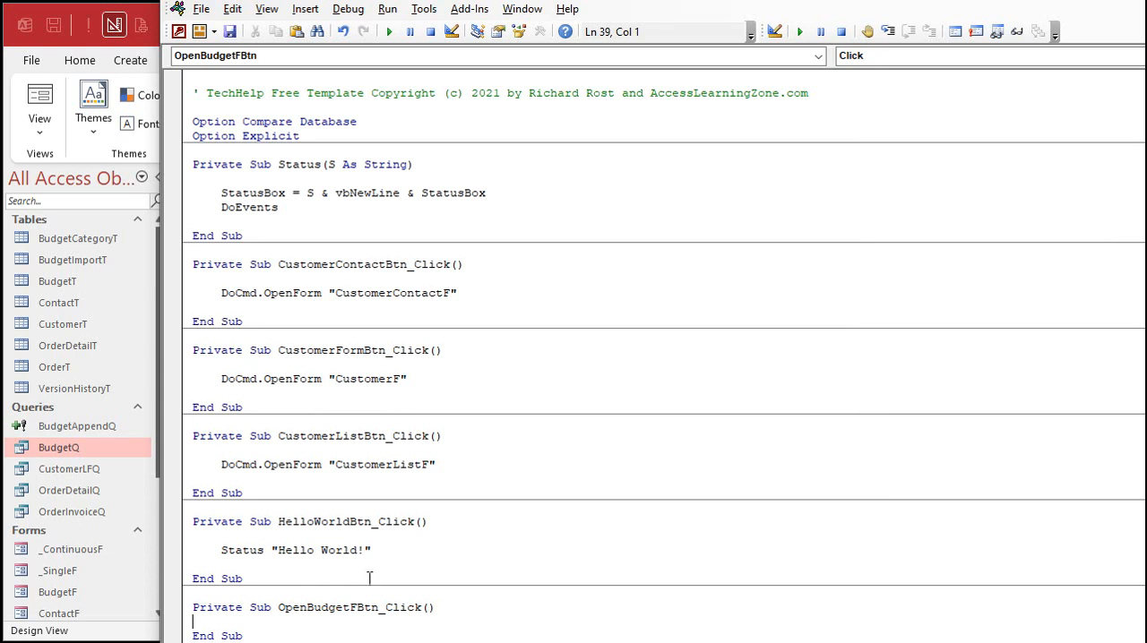
left_click_drag(585, 640, 578, 549)
scroll(534, 425, "down", 3)
key("Return")
key("Return")
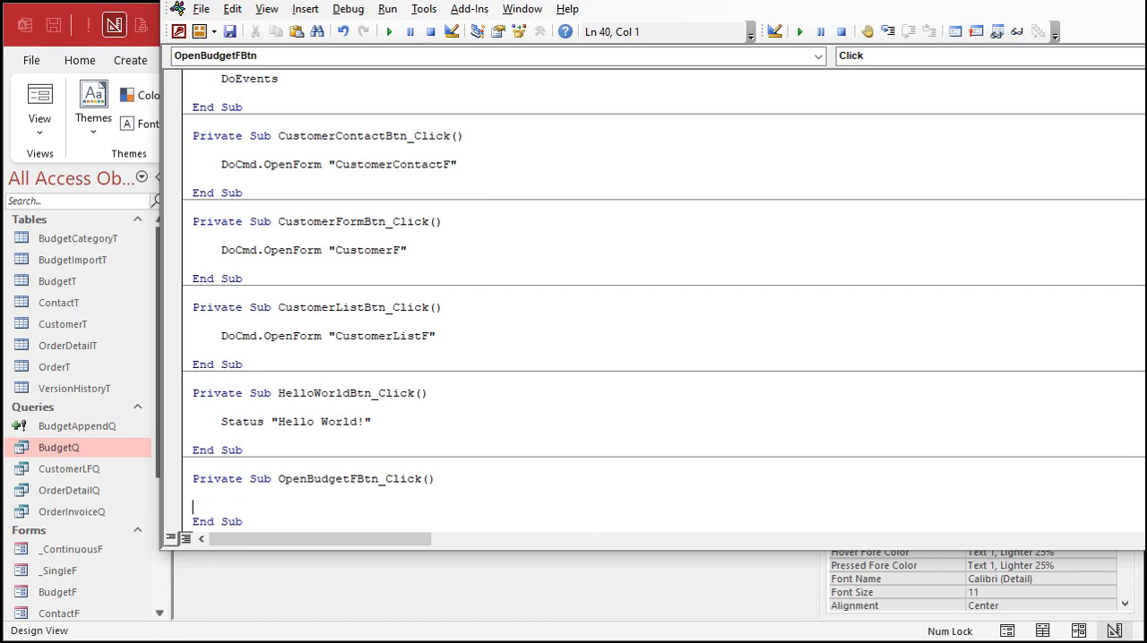
key("Up")
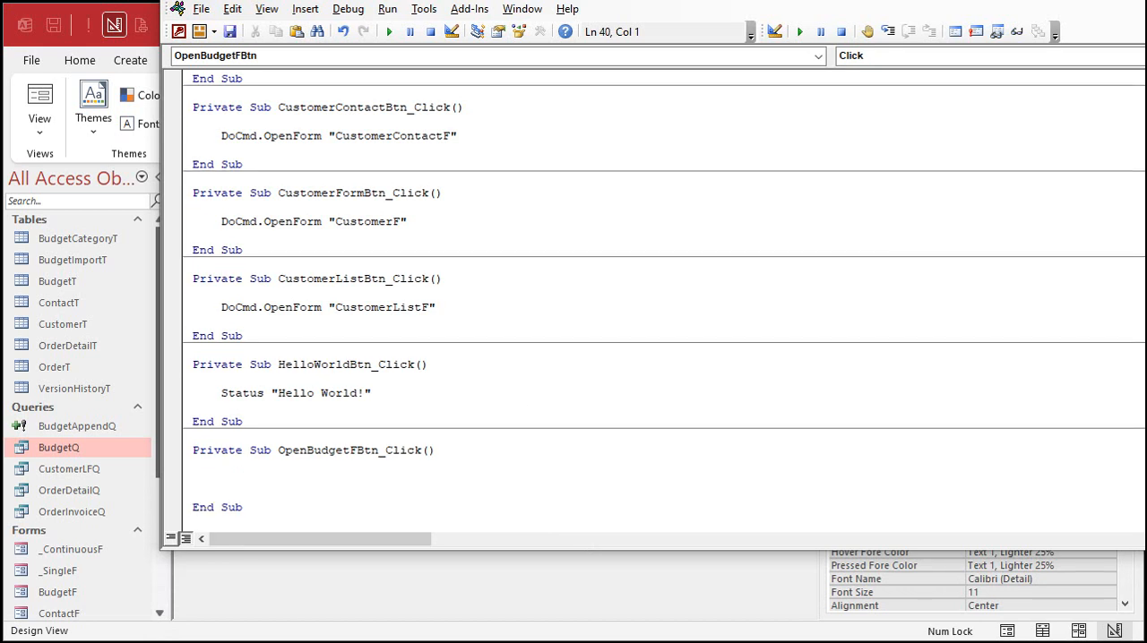
Step: Write DoCmd.OpenForm "BudgetF" in the OpenBudgetFBtn_Click procedure and return to the form design in Access
type("docmd.openform ")
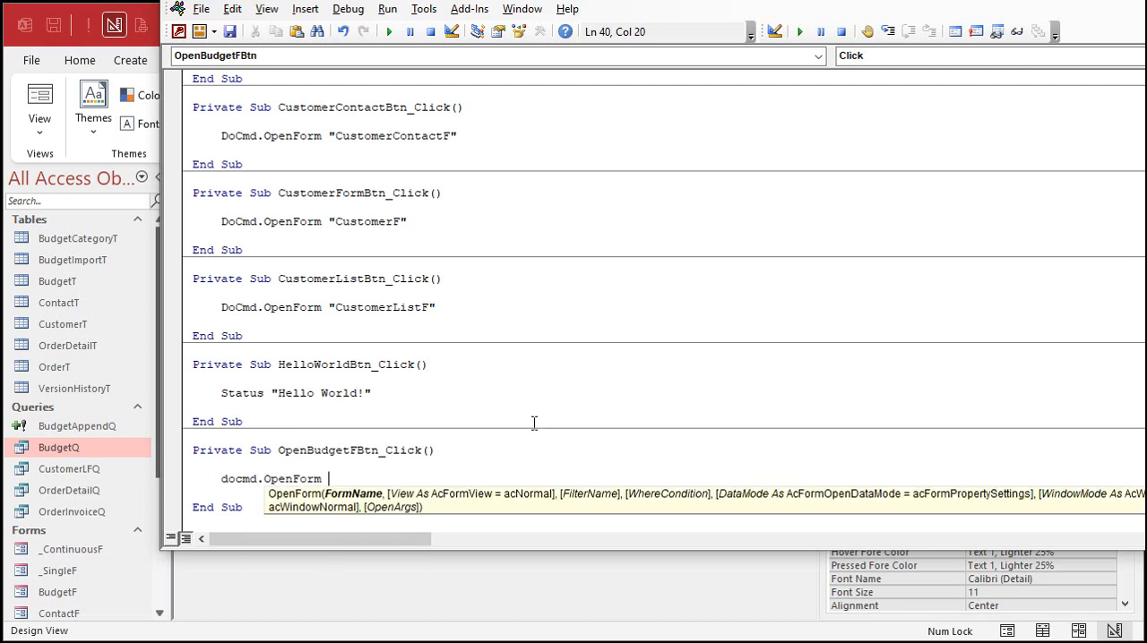
type("\"BudgetF\"")
key("Down")
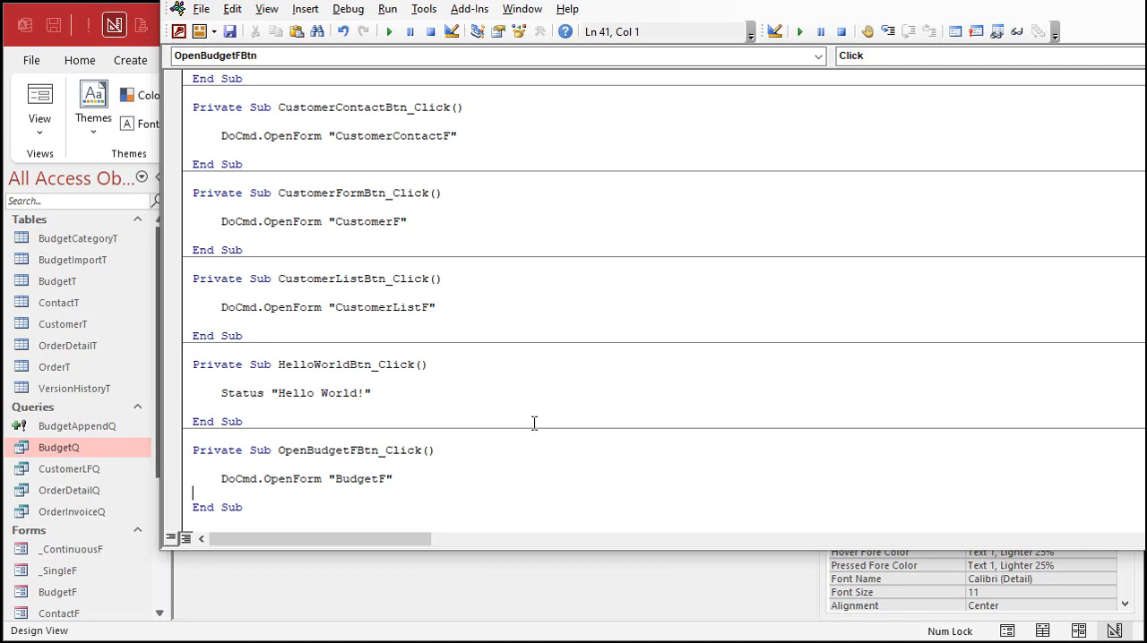
left_click(550, 565)
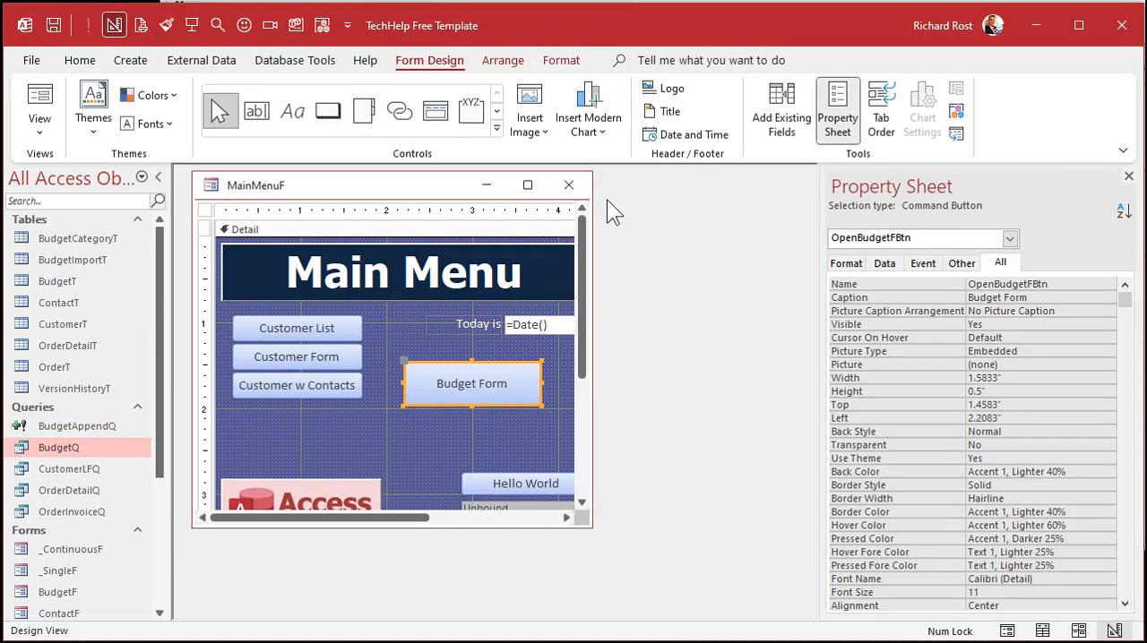
Step: Close the main menu's design, reopen MainMenuF in Form View and test its Budget Form button
left_click(569, 185)
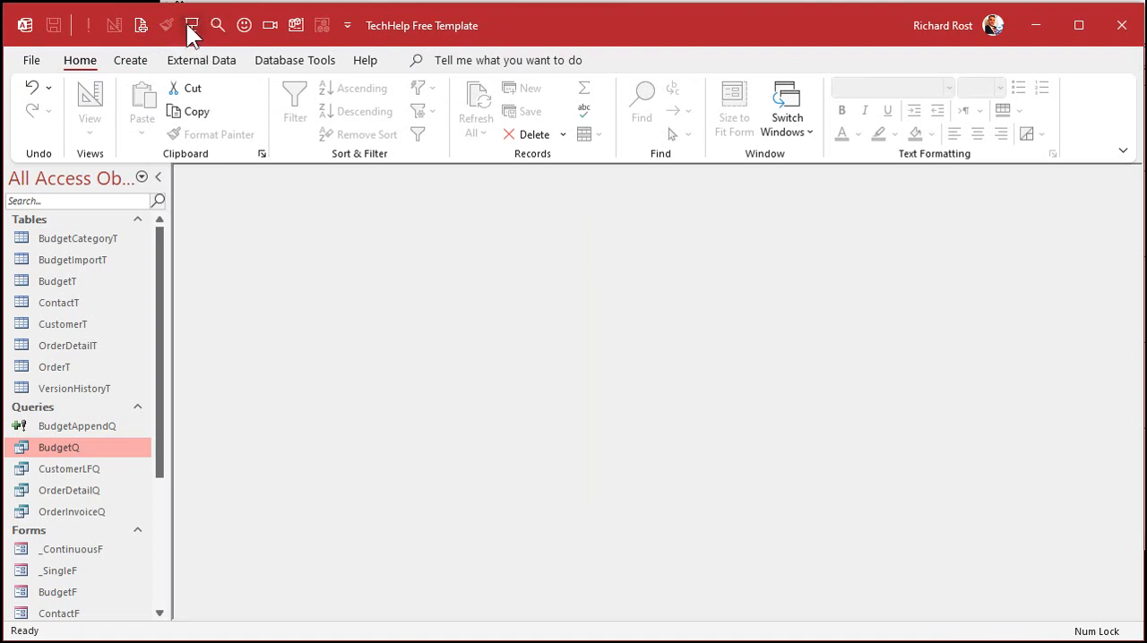
scroll(162, 386, "down", 3)
left_click(54, 611)
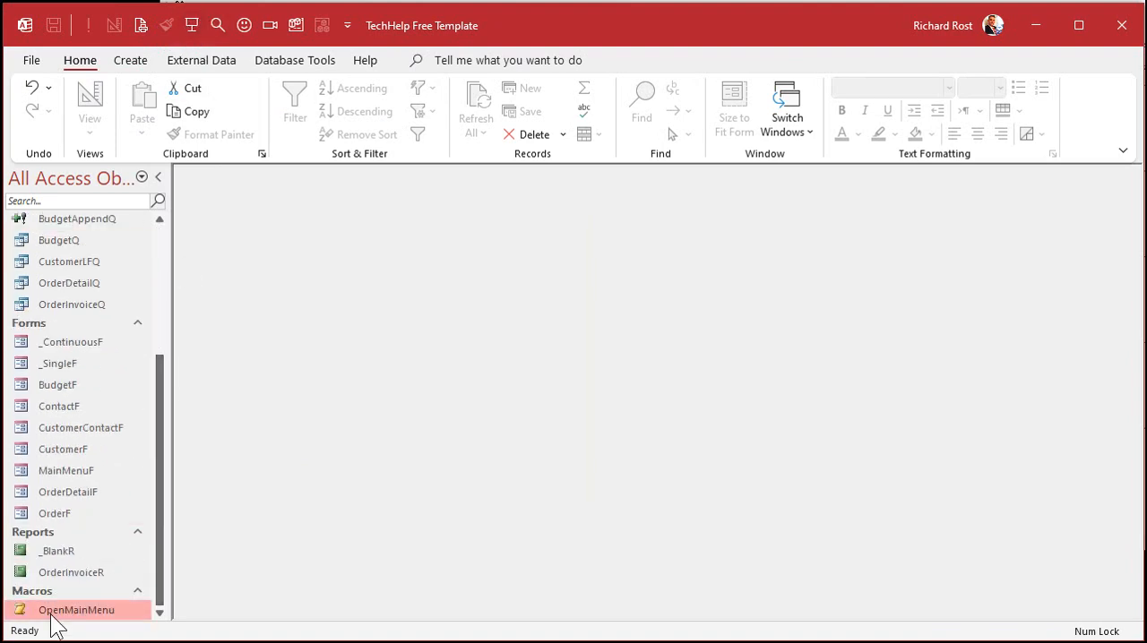
double_click(78, 471)
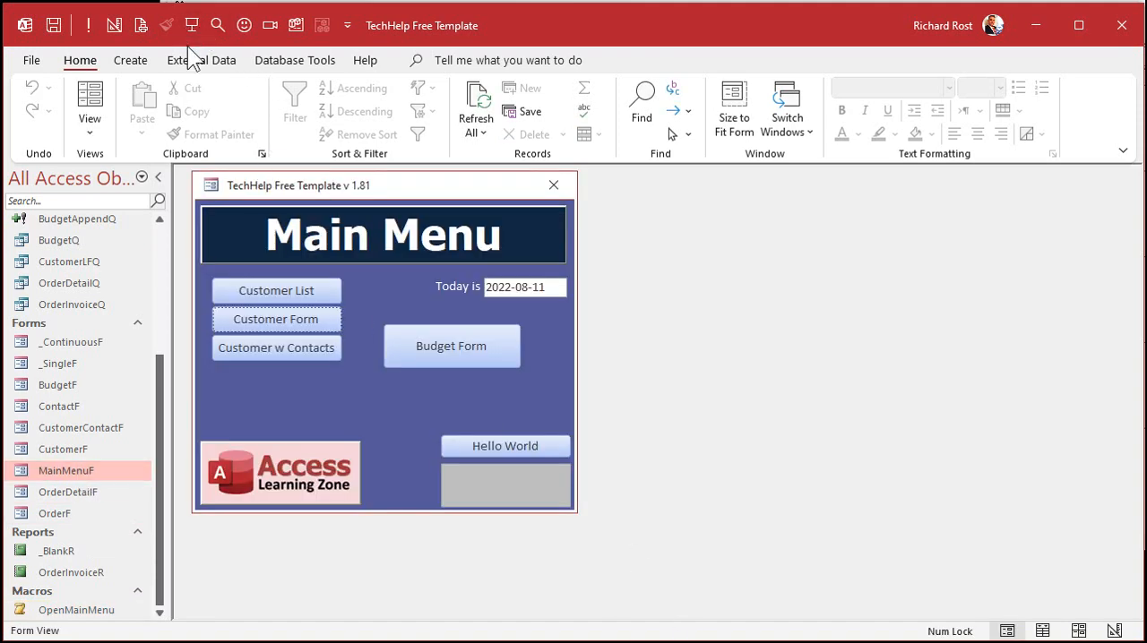
left_click(478, 351)
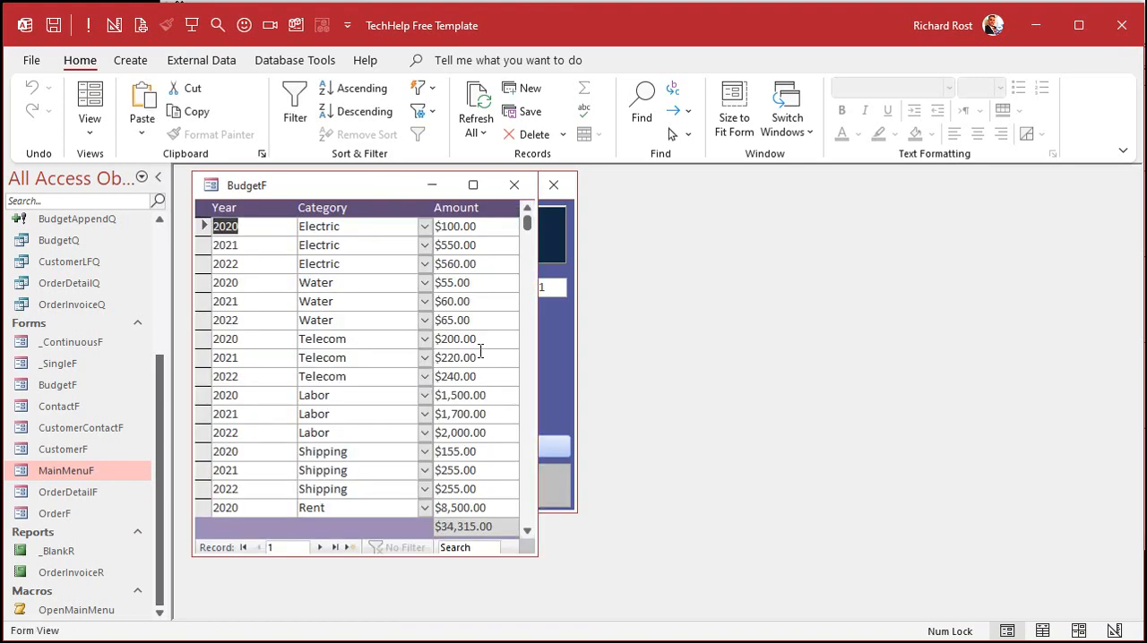
Step: Change the record source of BudgetF to BudgetQ in Design View and close the form
right_click(356, 185)
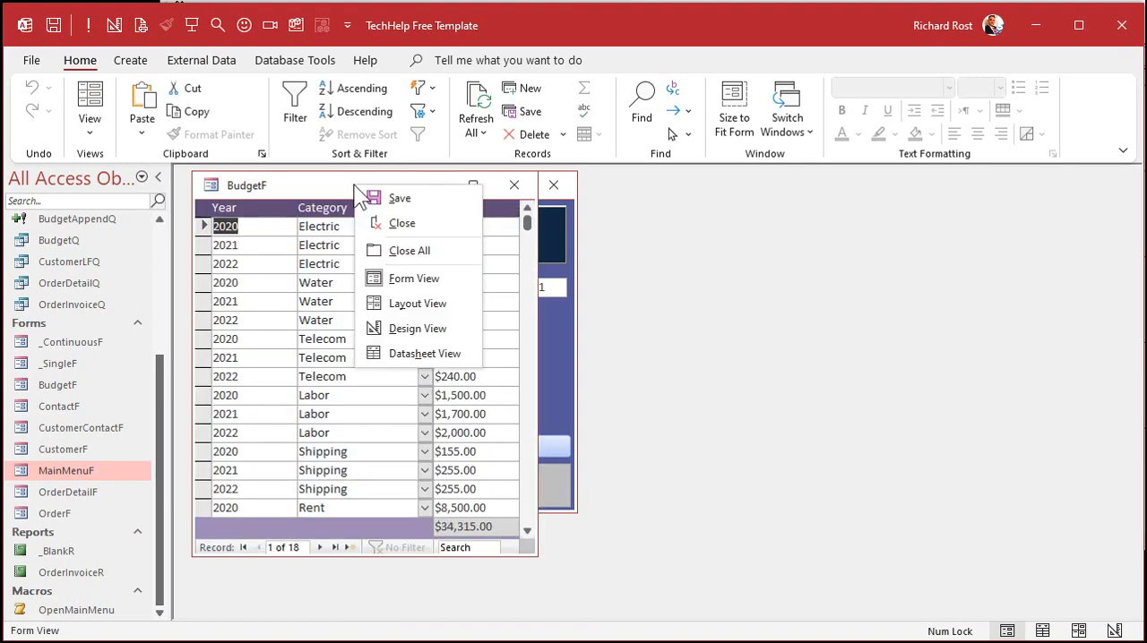
left_click(417, 328)
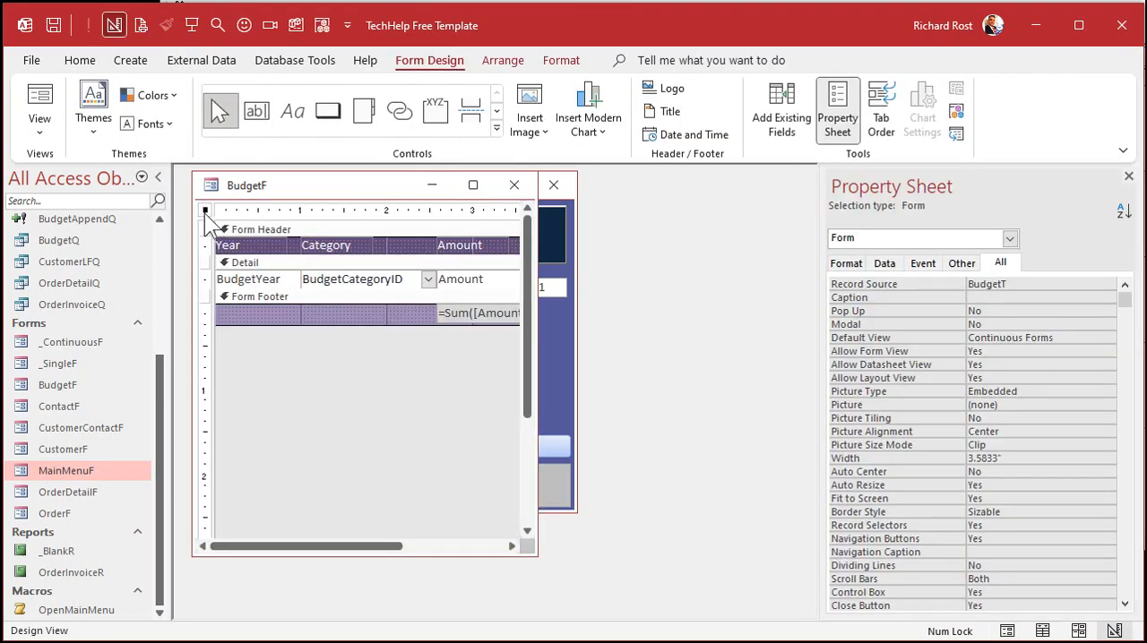
left_click(1017, 284)
left_click(1093, 285)
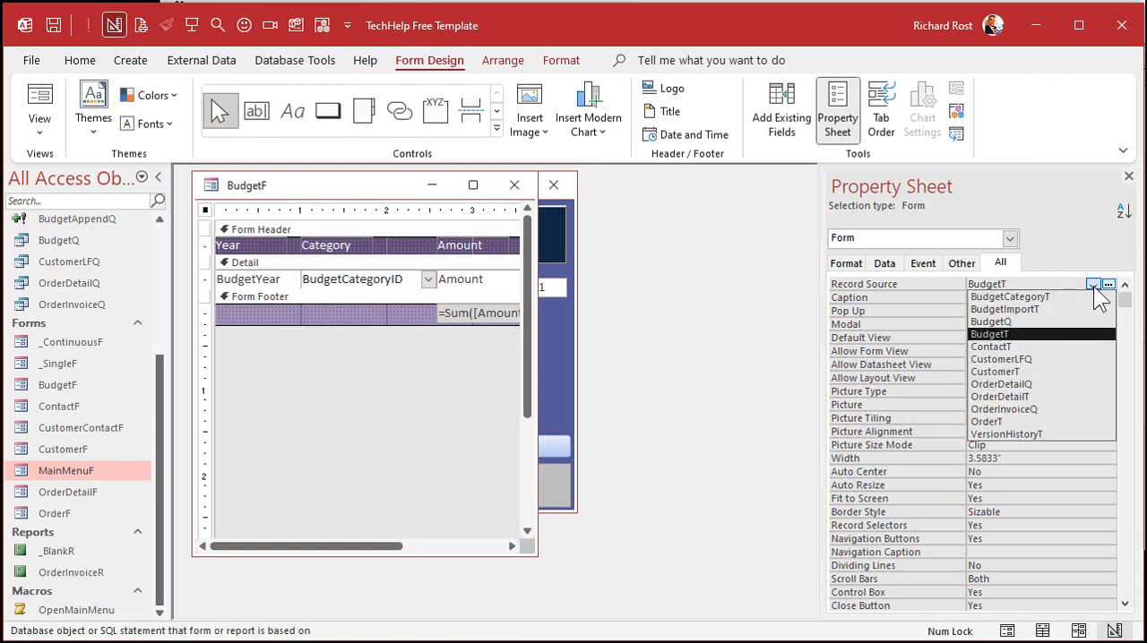
left_click(1057, 316)
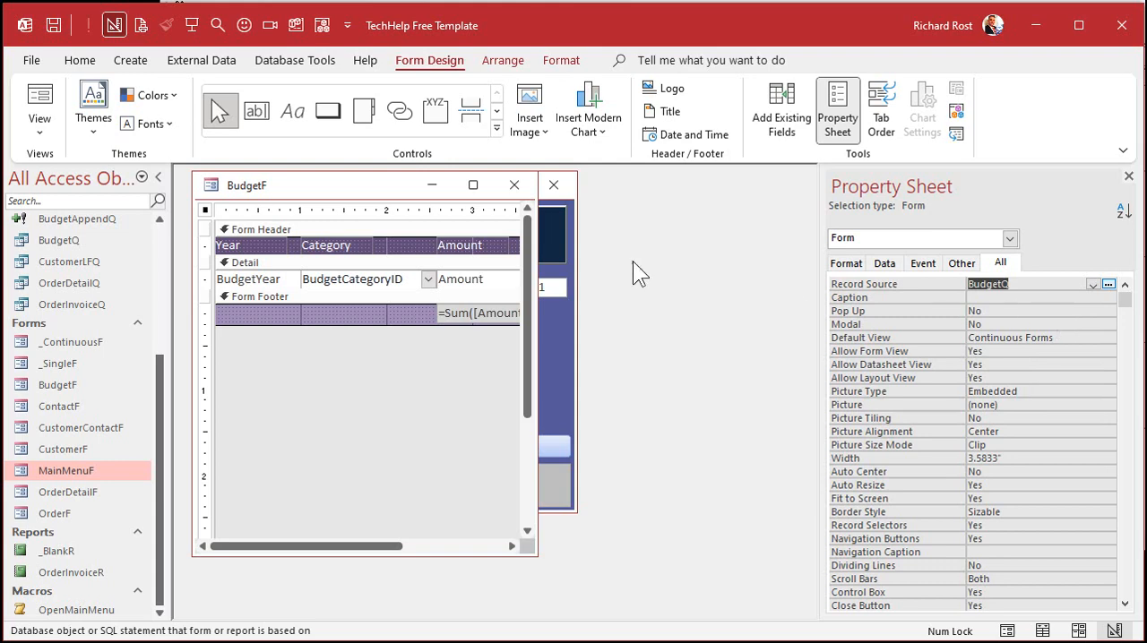
left_click(515, 184)
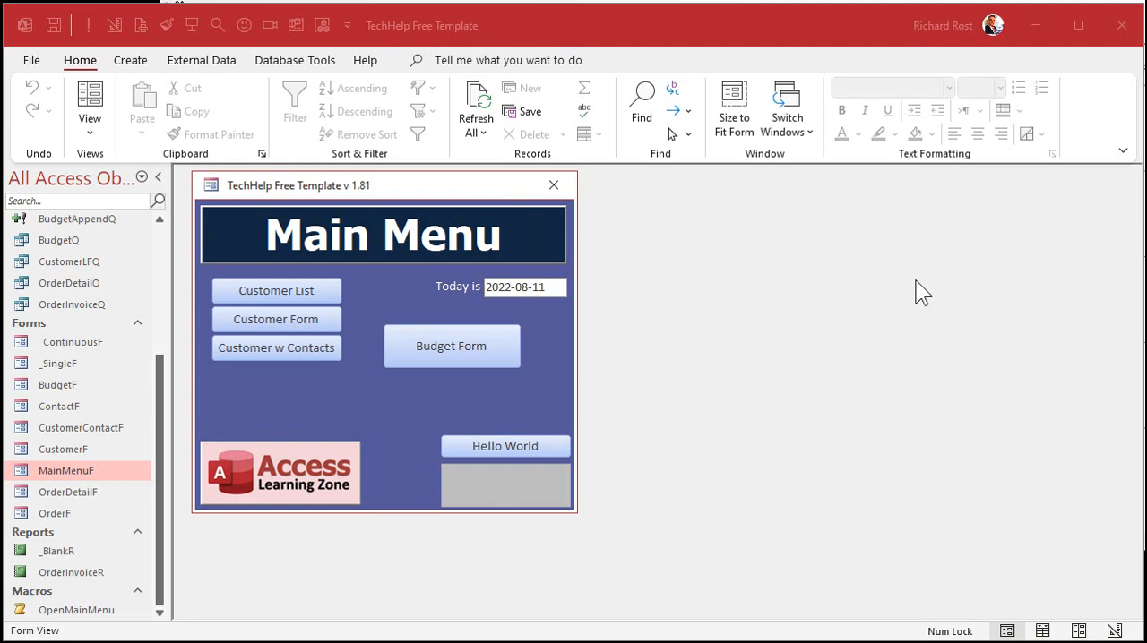
Step: Open the budget form from the main menu, filter its records to year 2022 and switch the filter off
left_click(445, 347)
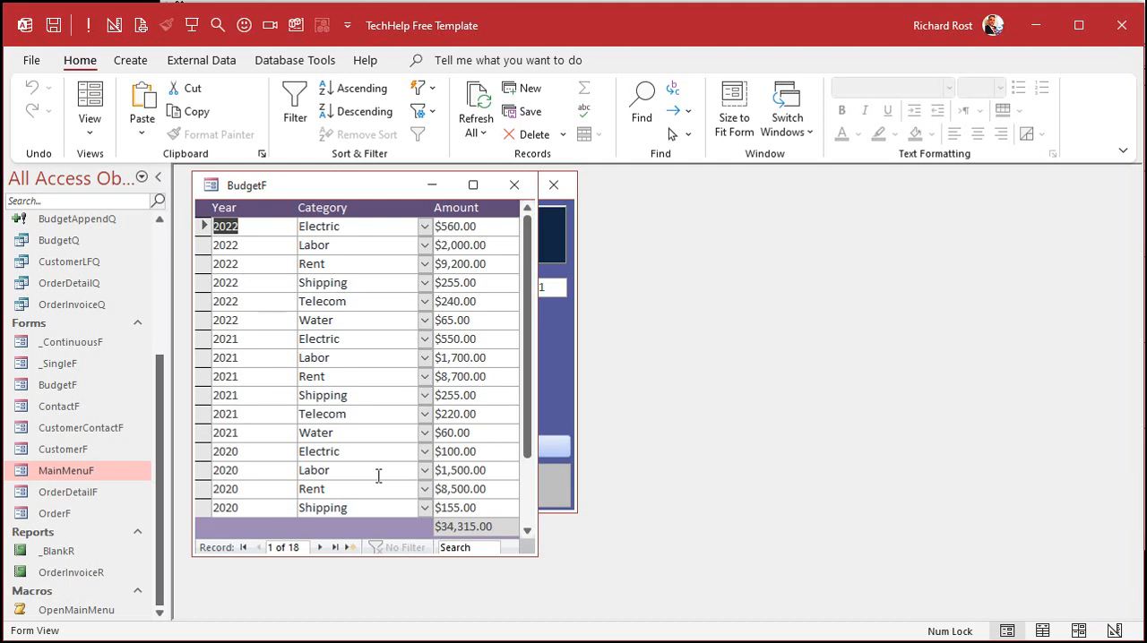
left_click(251, 263)
right_click(252, 264)
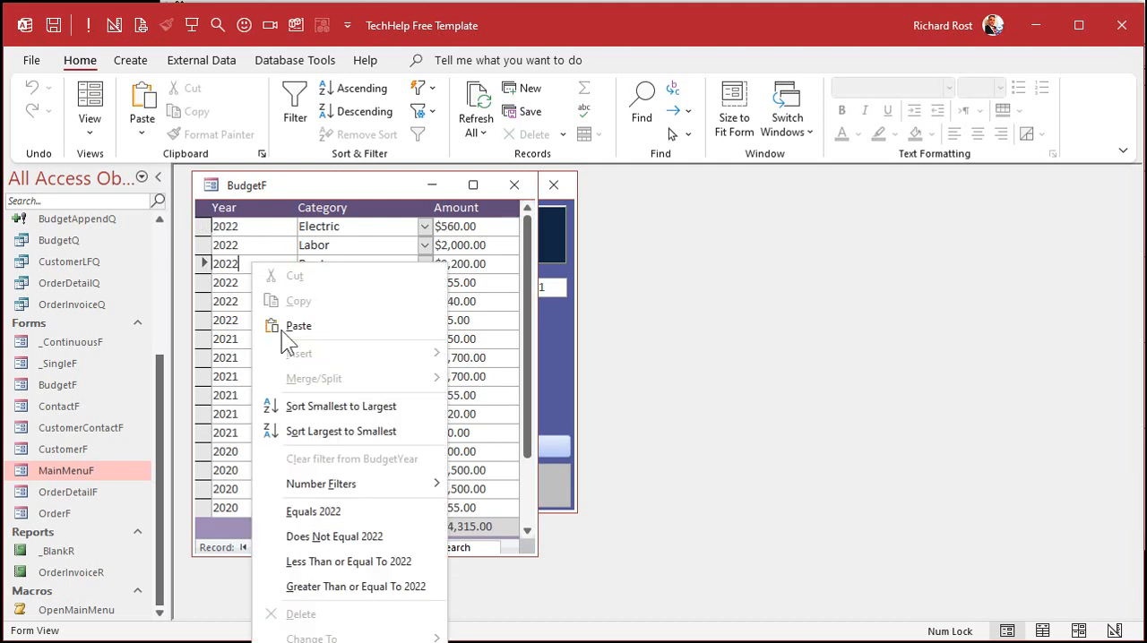
left_click(341, 511)
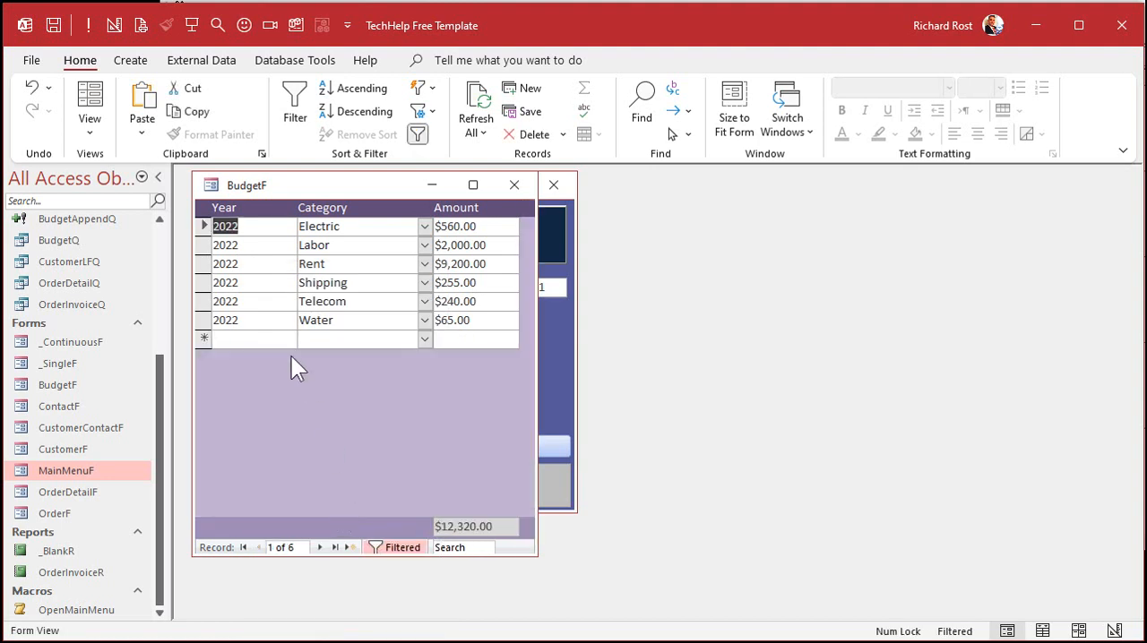
left_click(365, 545)
Step: Filter the budget form to the Telecom category and switch the filter off
left_click(359, 302)
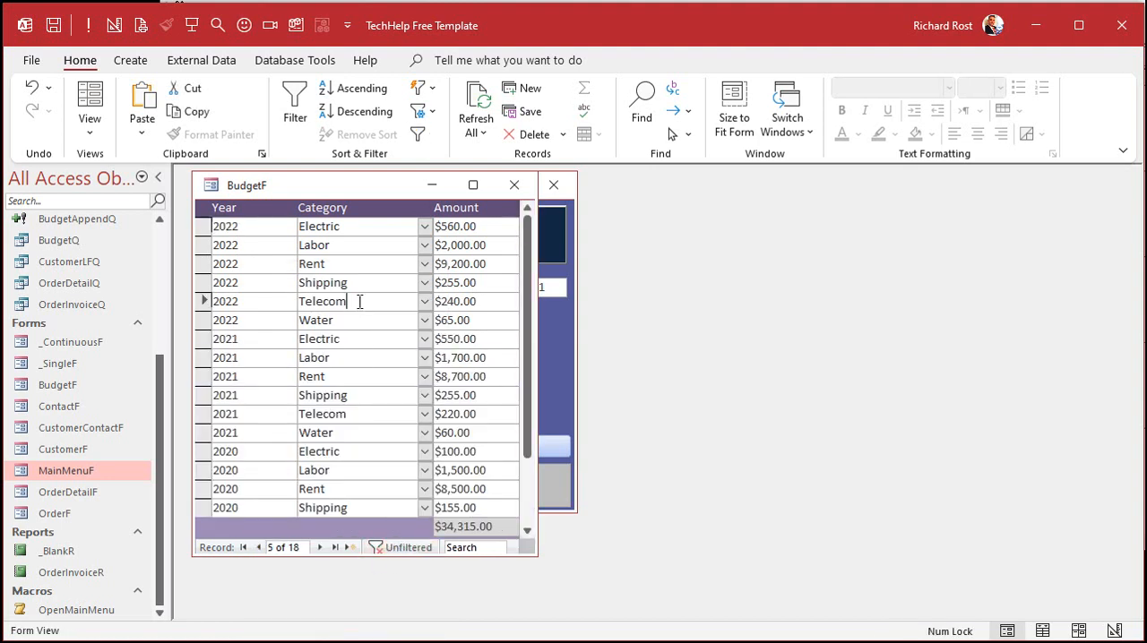
right_click(360, 302)
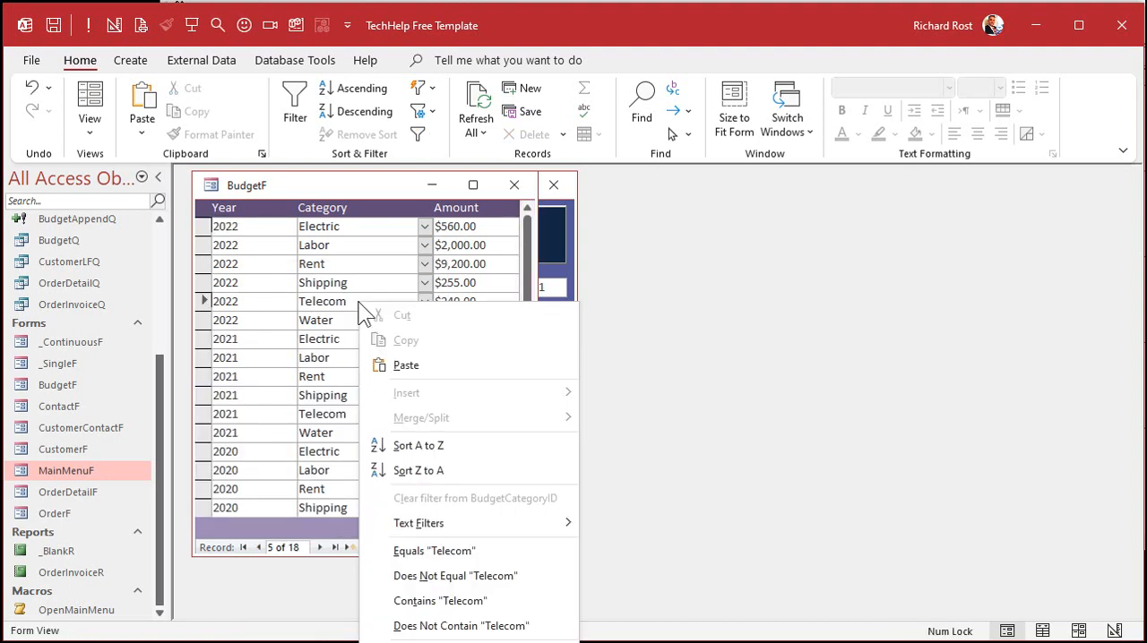
left_click(461, 547)
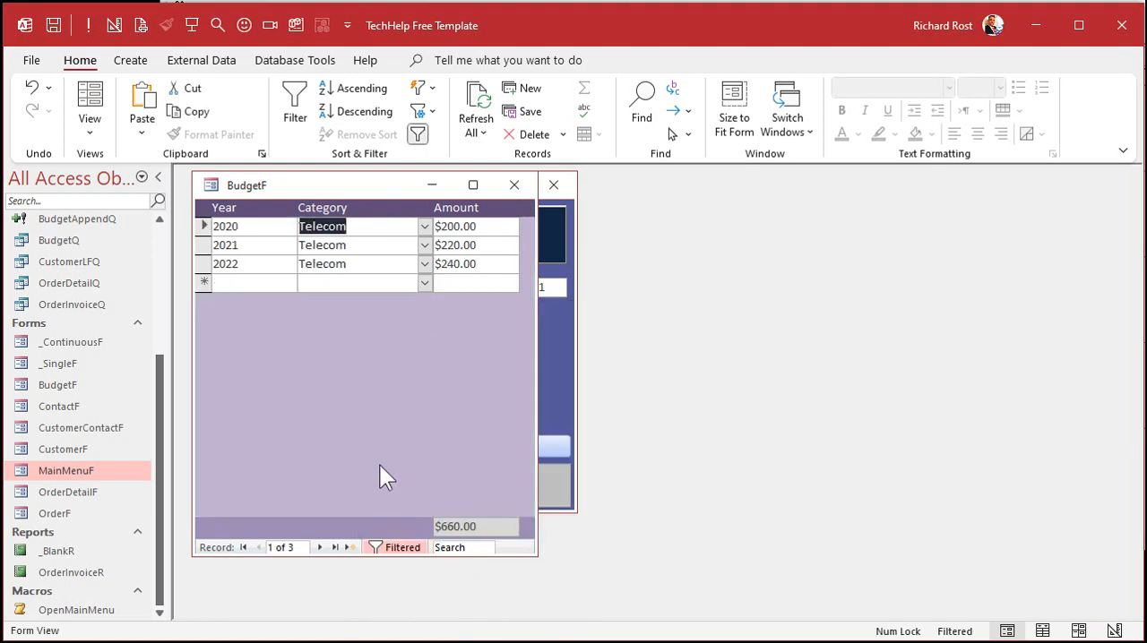
left_click(395, 545)
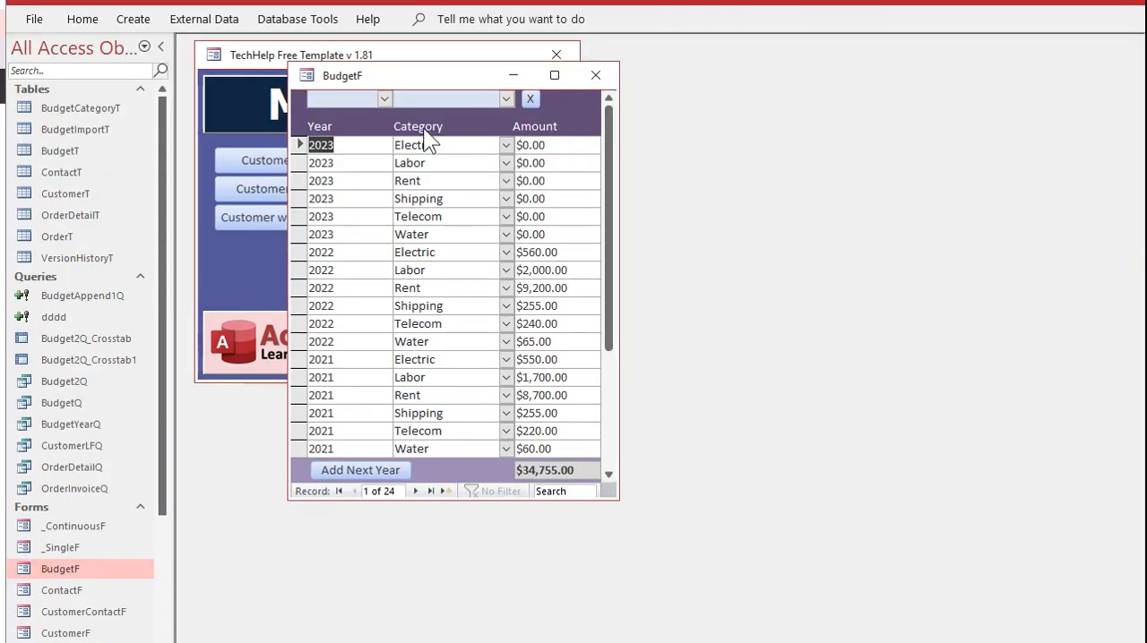
Step: In the extended budget form, filter by year 2021, clear that filter and filter by the Shipping category
left_click(383, 99)
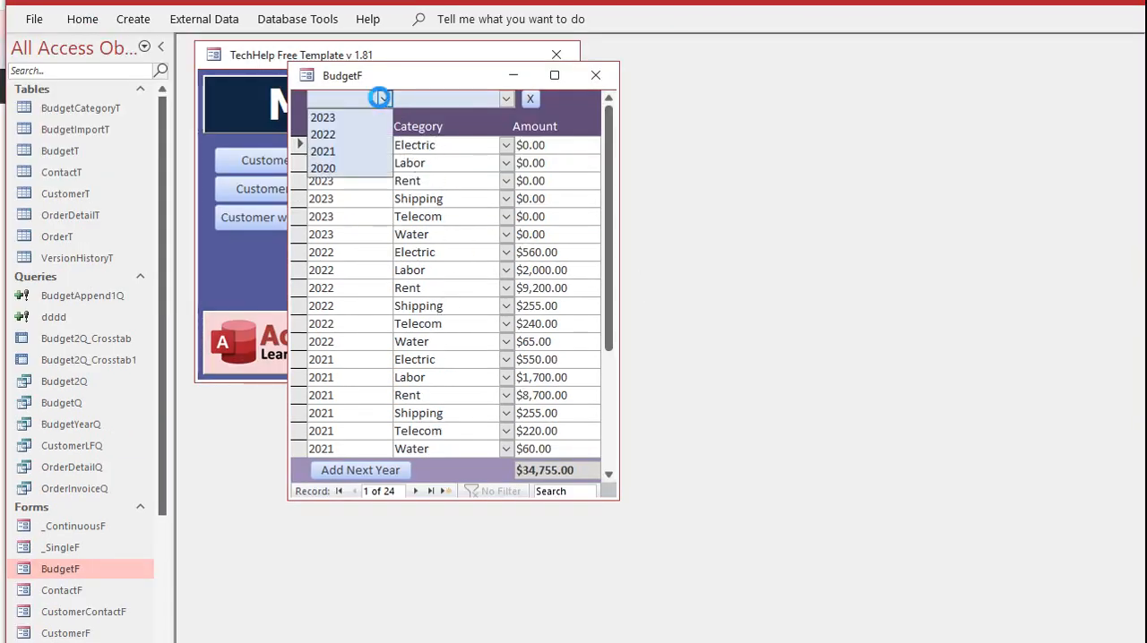
left_click(360, 150)
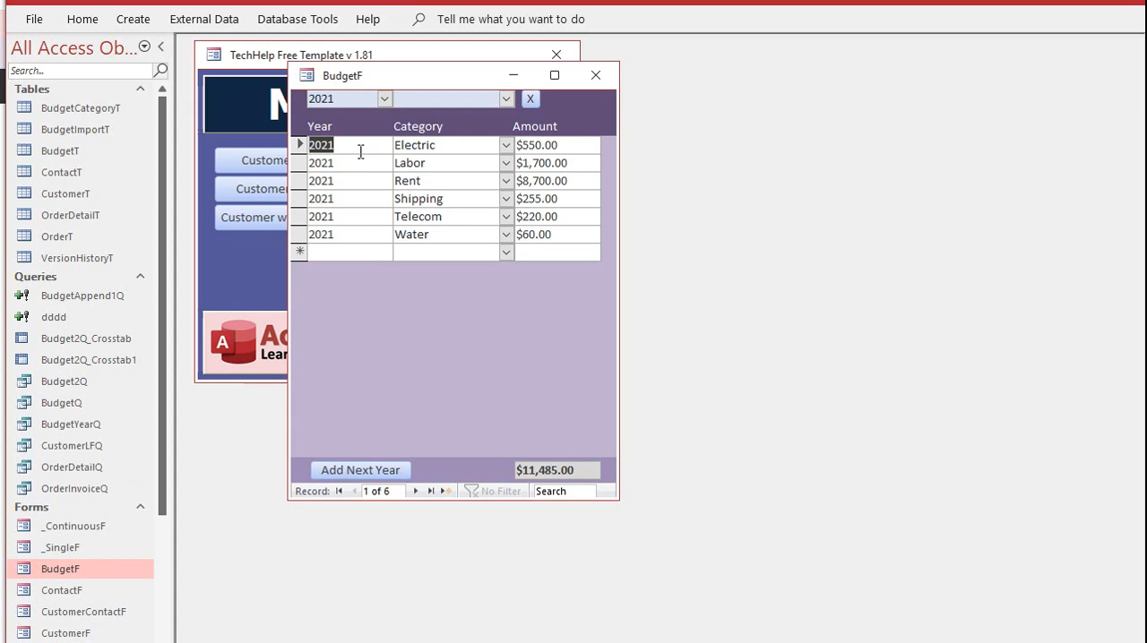
left_click(528, 98)
left_click(506, 98)
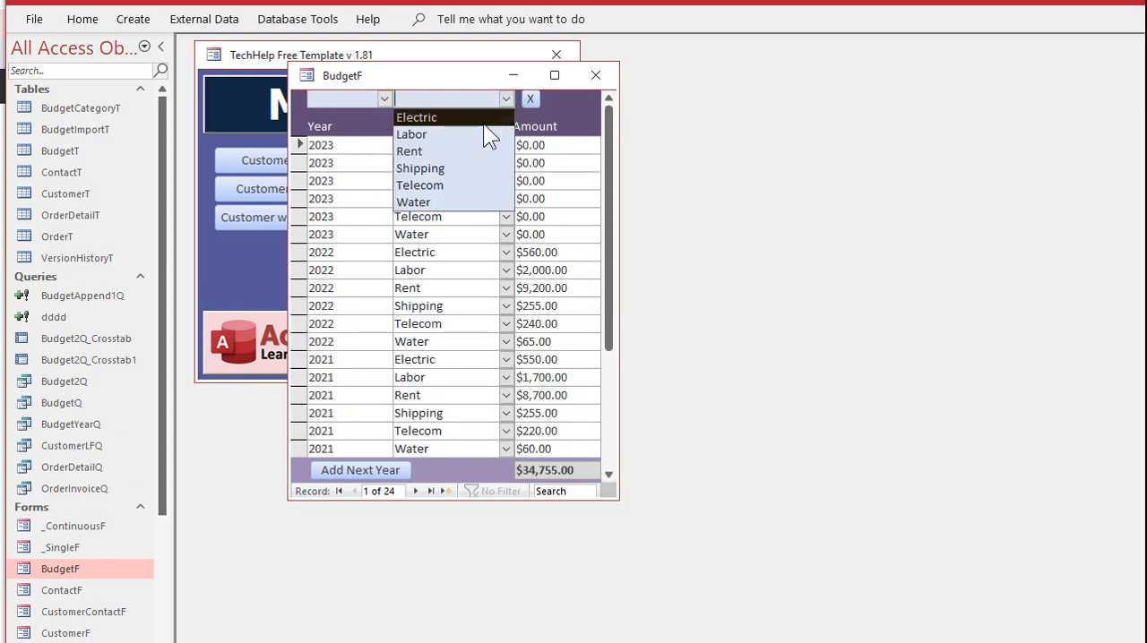
left_click(446, 173)
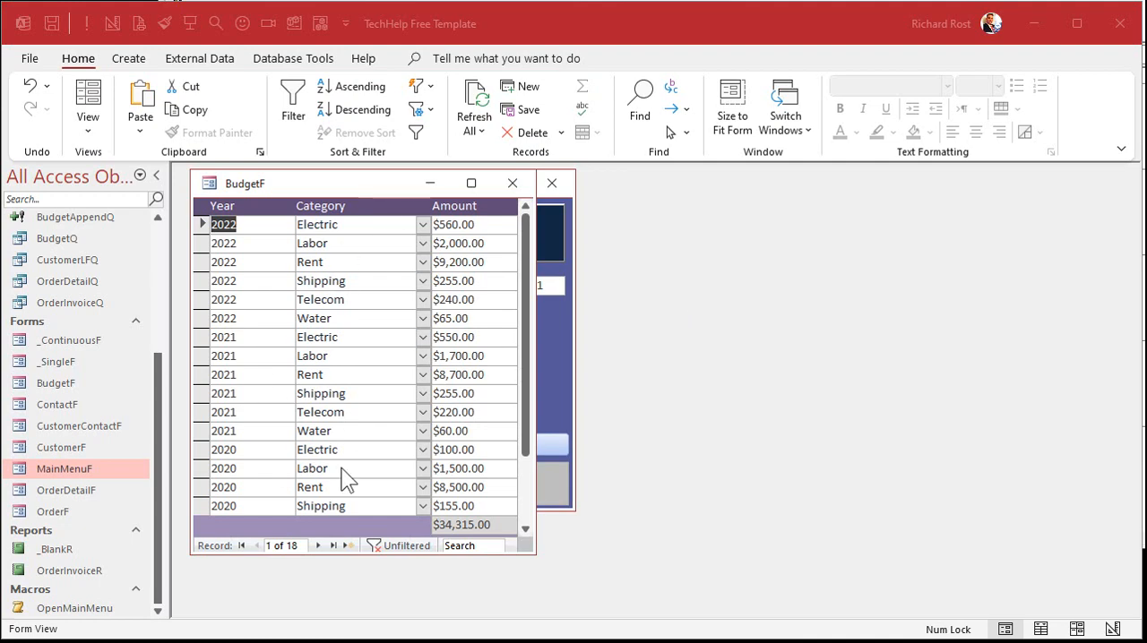
Step: Switch to Excel and select the budget range A1:D7 on Sheet1 to review its layout
key("alt+Tab")
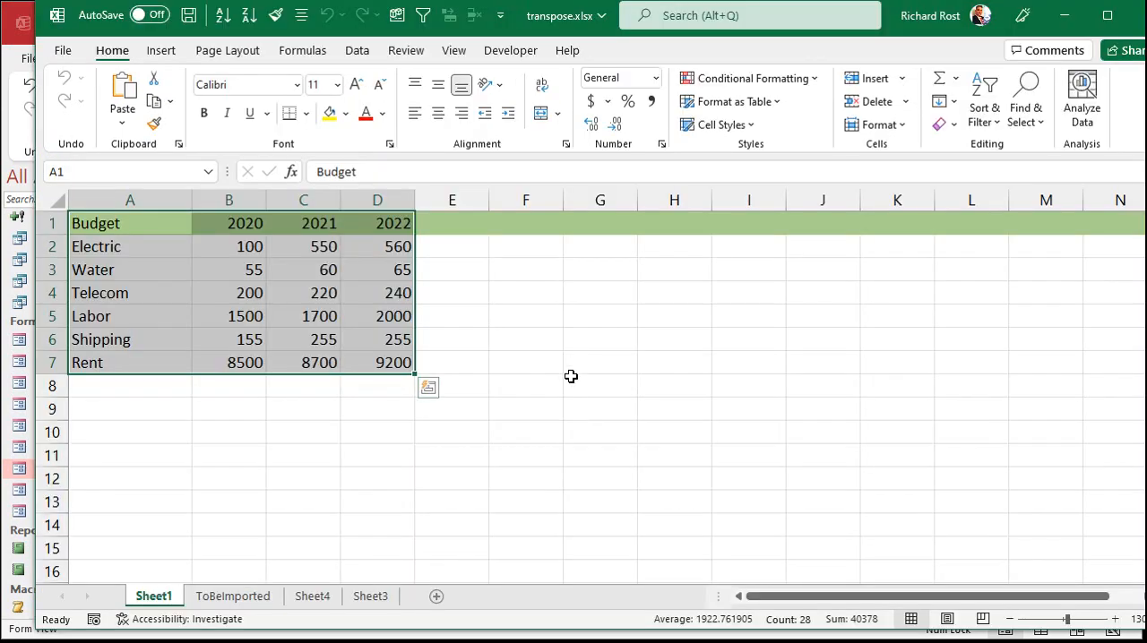
left_click(573, 380)
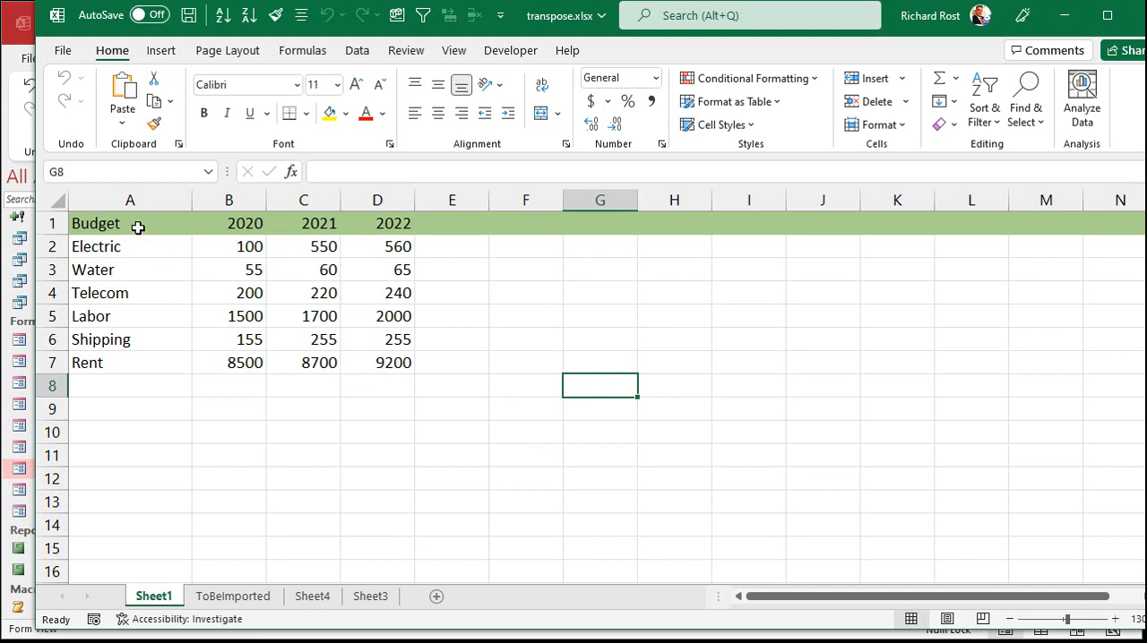
left_click_drag(141, 225, 395, 356)
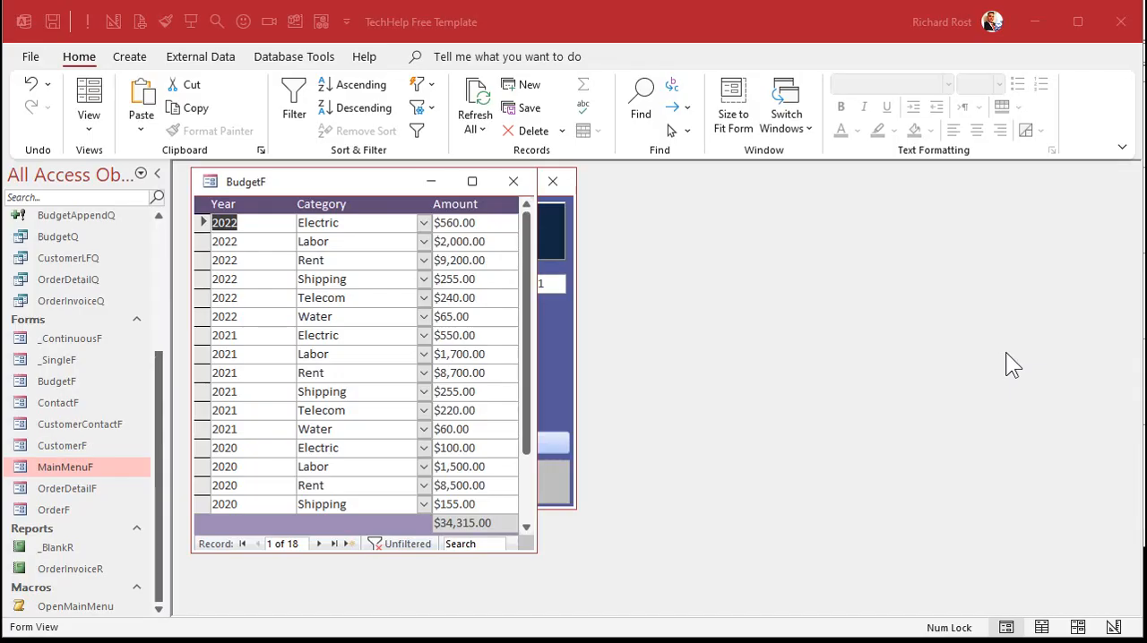
Step: Close the budget form and start a new crosstab query with the Crosstab Query Wizard, using BudgetQ as its source
left_click(514, 182)
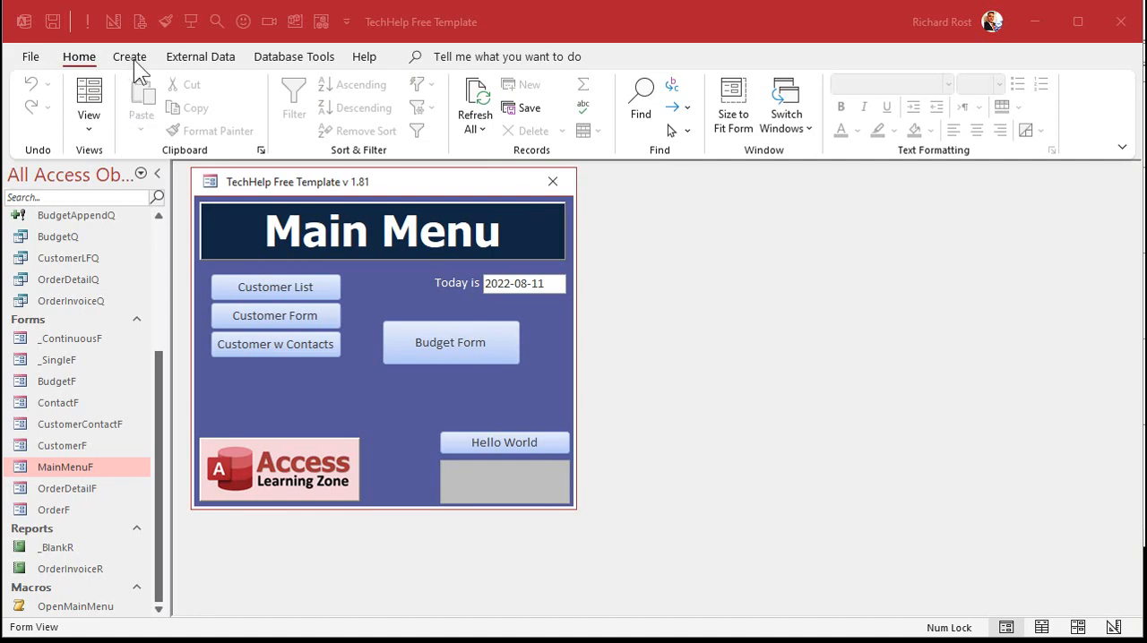
left_click(134, 59)
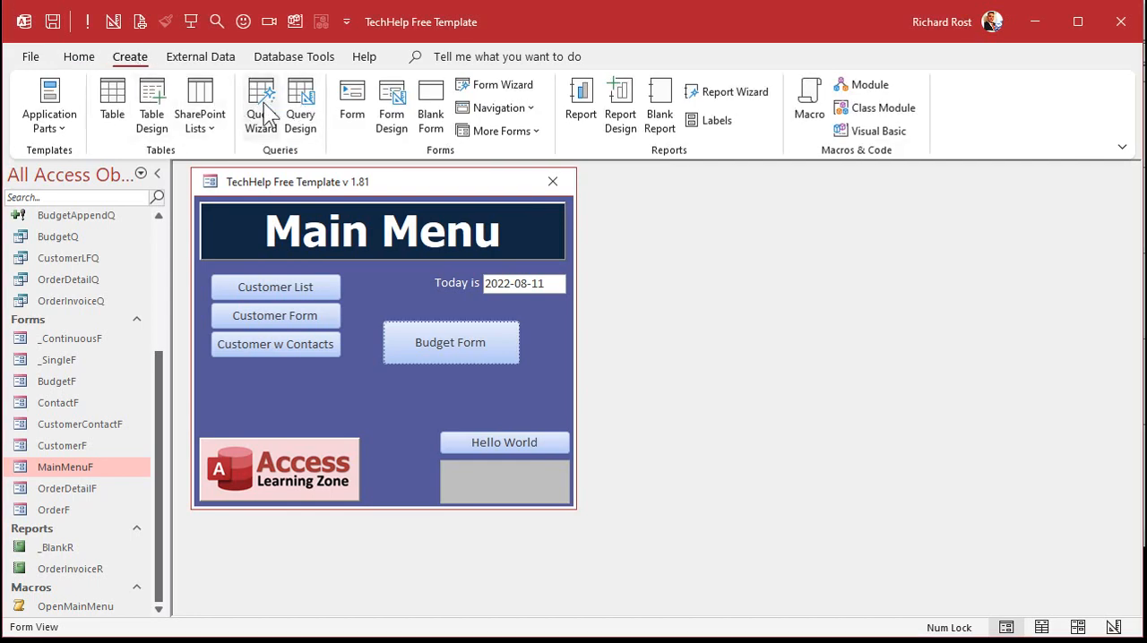
left_click(264, 107)
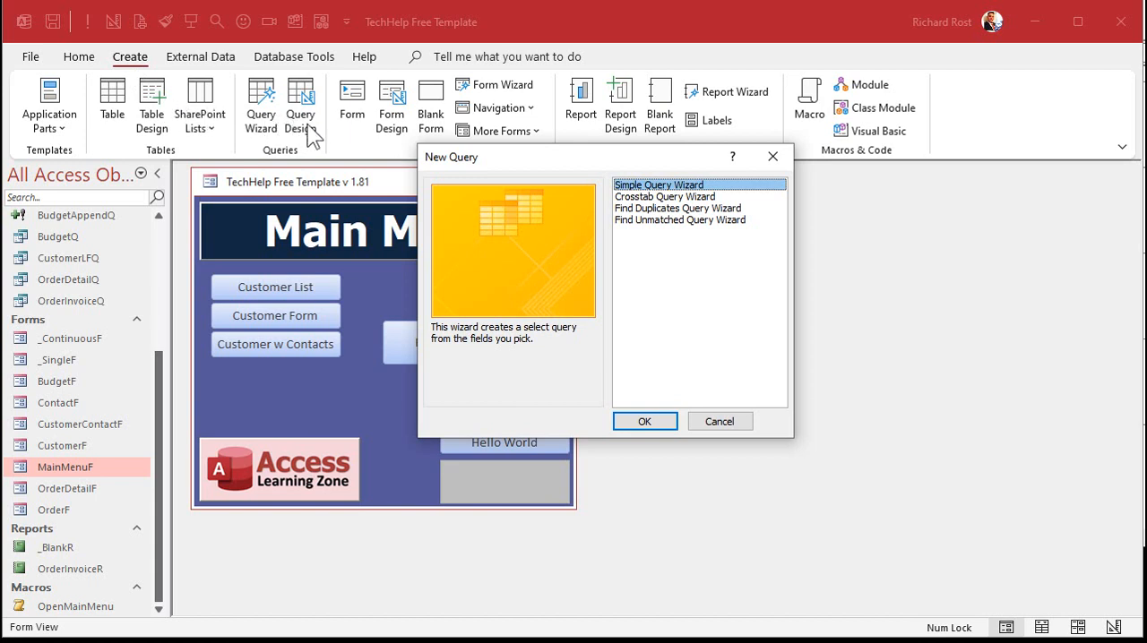
left_click(683, 197)
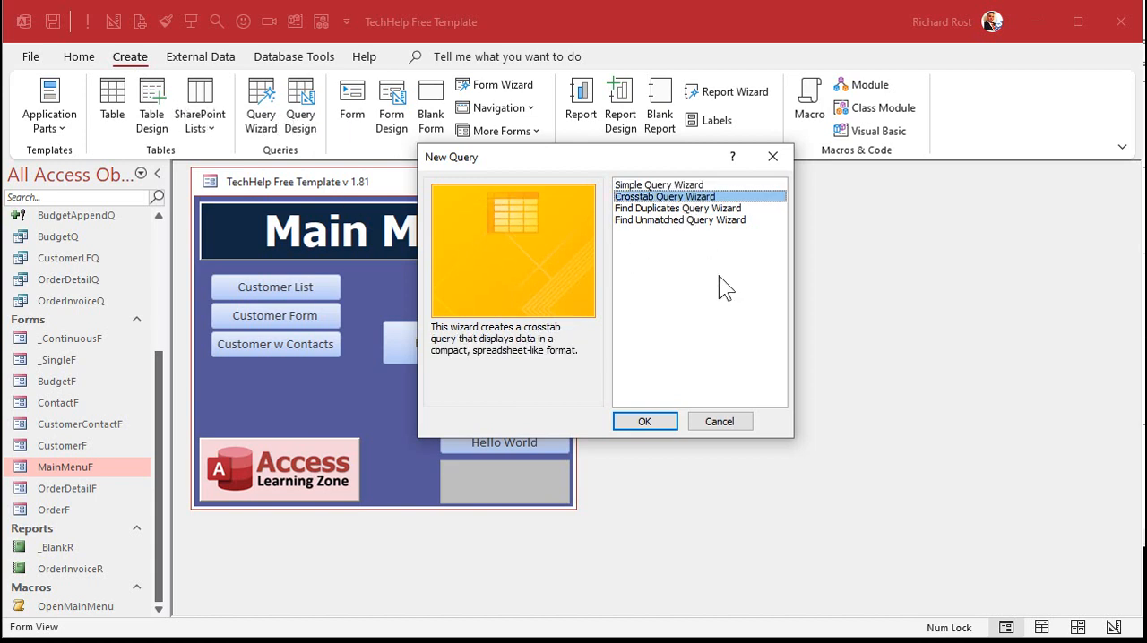
left_click(642, 422)
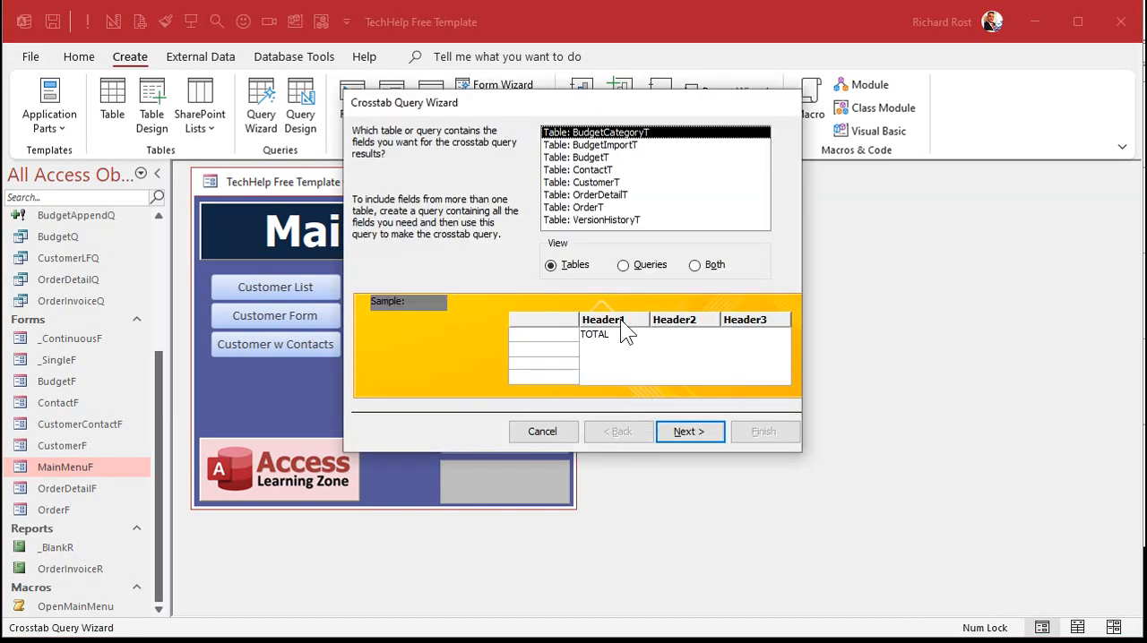
left_click(647, 263)
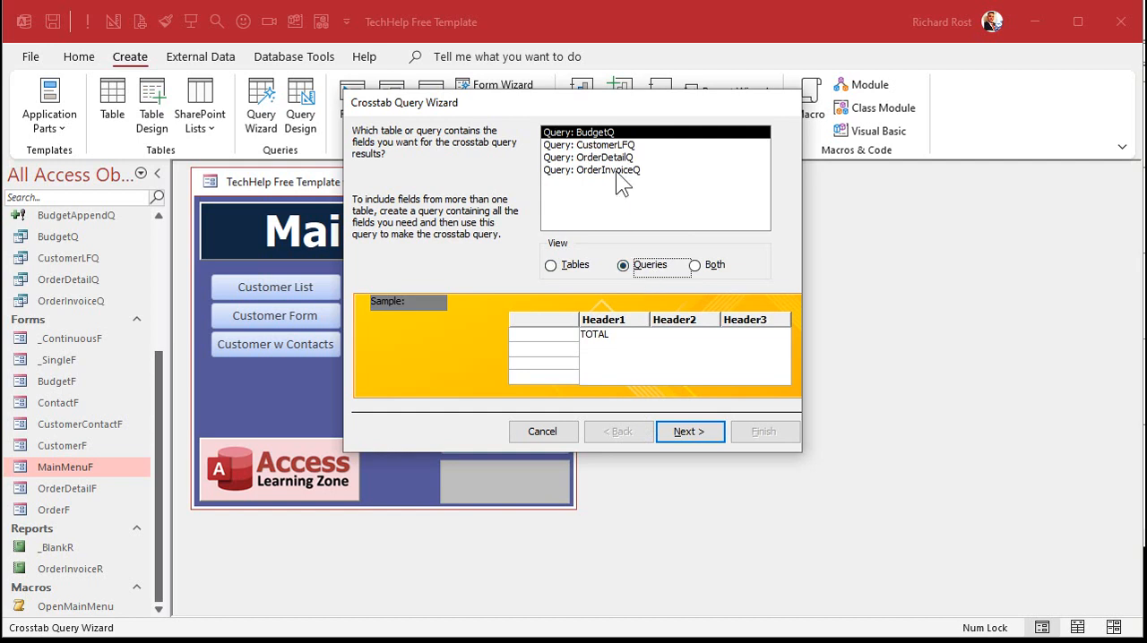
left_click(695, 432)
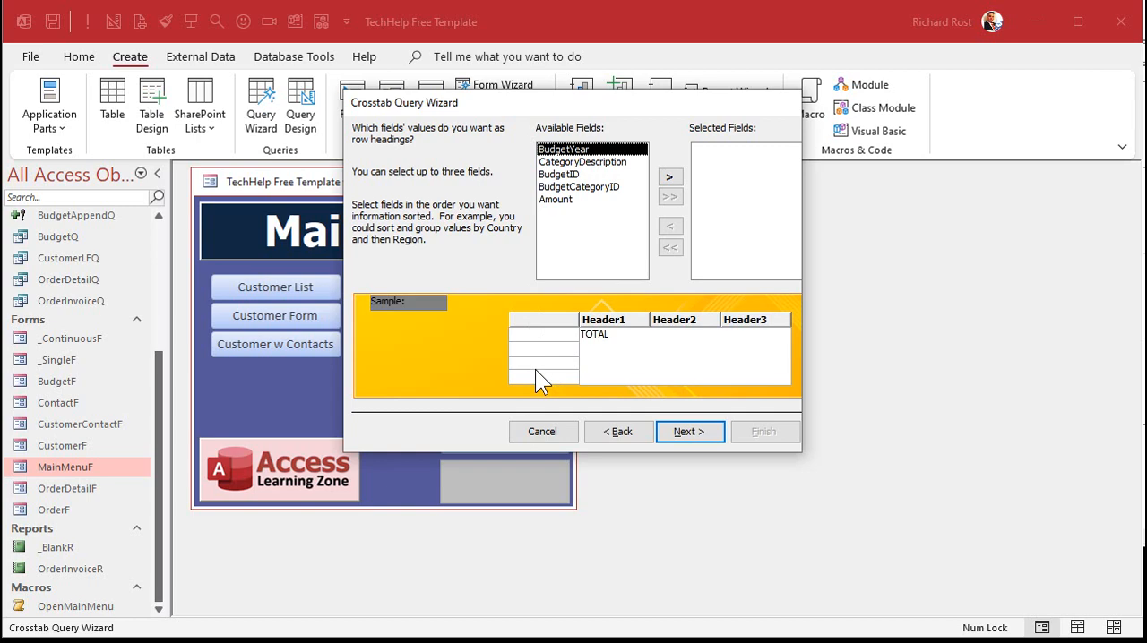
Step: Check column A of Sheet1 in Excel, then return to Access and use CategoryDescription for row headings and BudgetYear for column headings
key("alt+Tab")
left_click(509, 257)
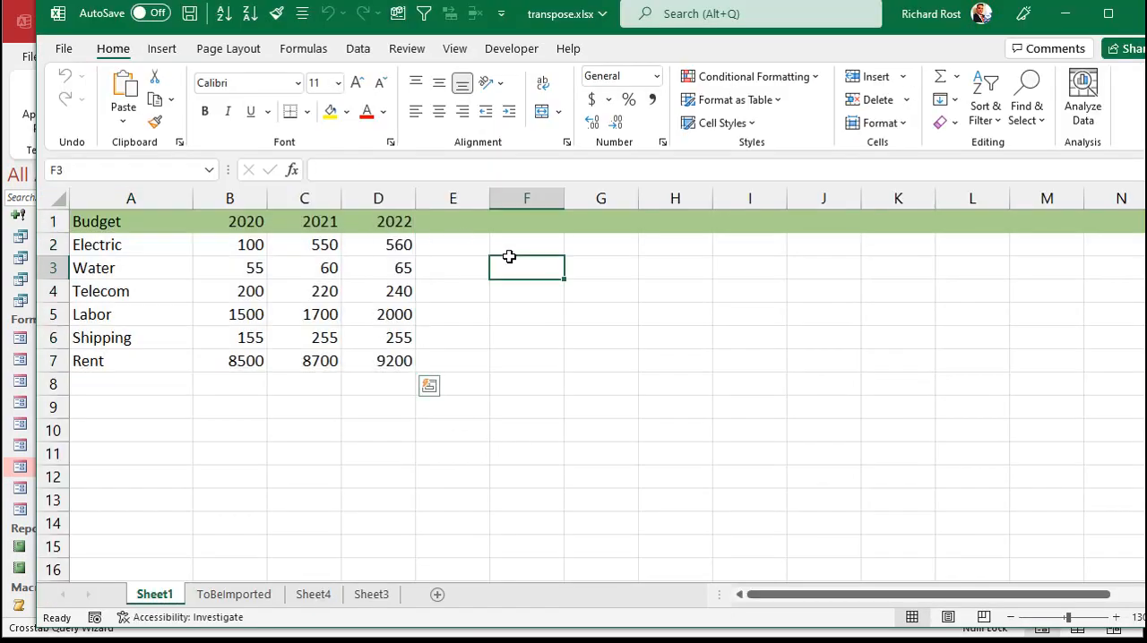
left_click(121, 198)
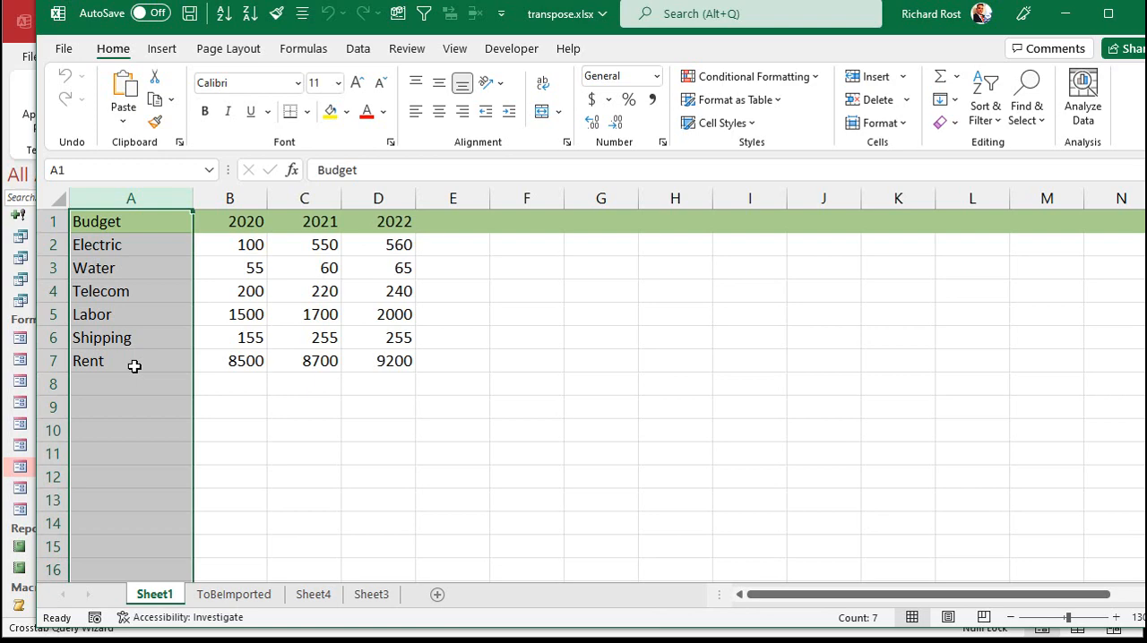
key("alt+Tab")
left_click(579, 163)
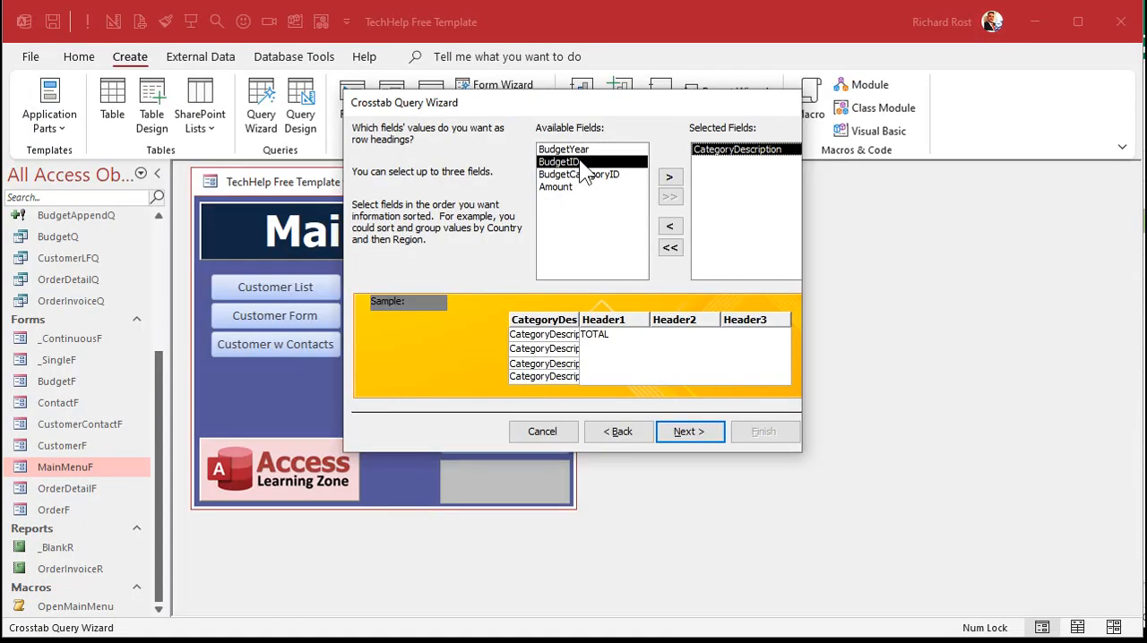
left_click(689, 431)
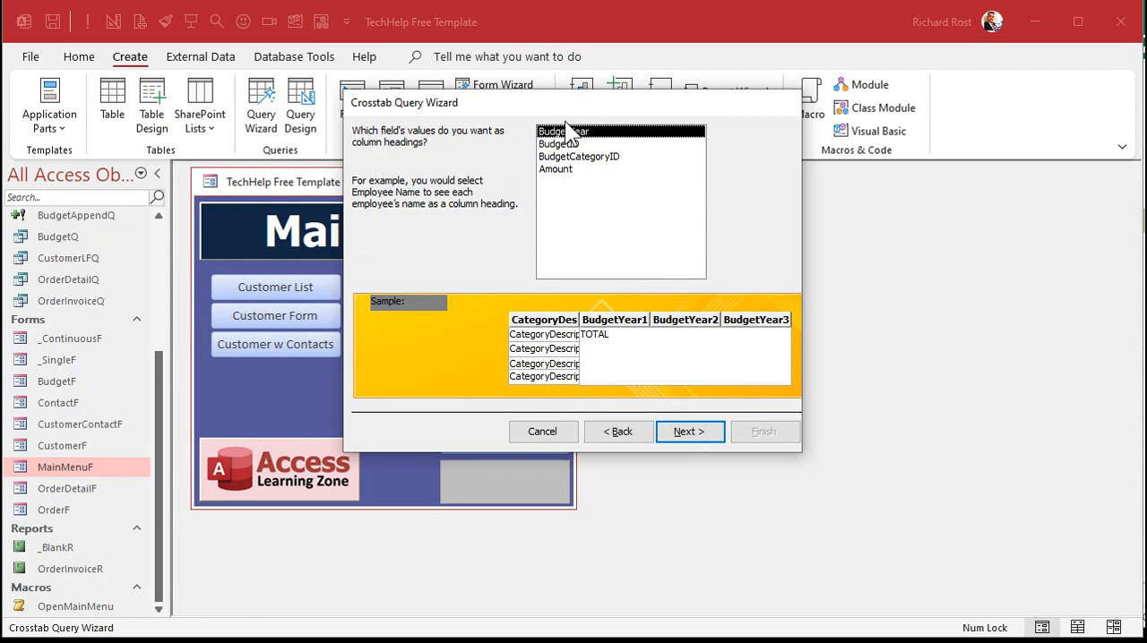
key("Return")
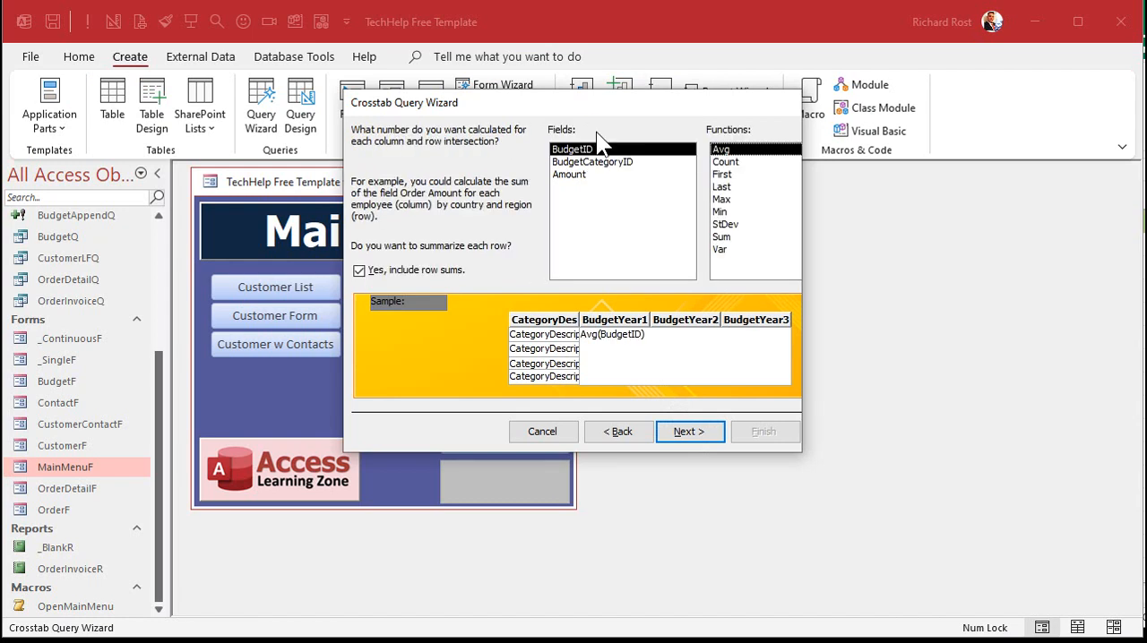
Step: Calculate the Sum of Amount with row sums included, and finish the crosstab query under the name BudgetCrosstabQ
left_click(740, 236)
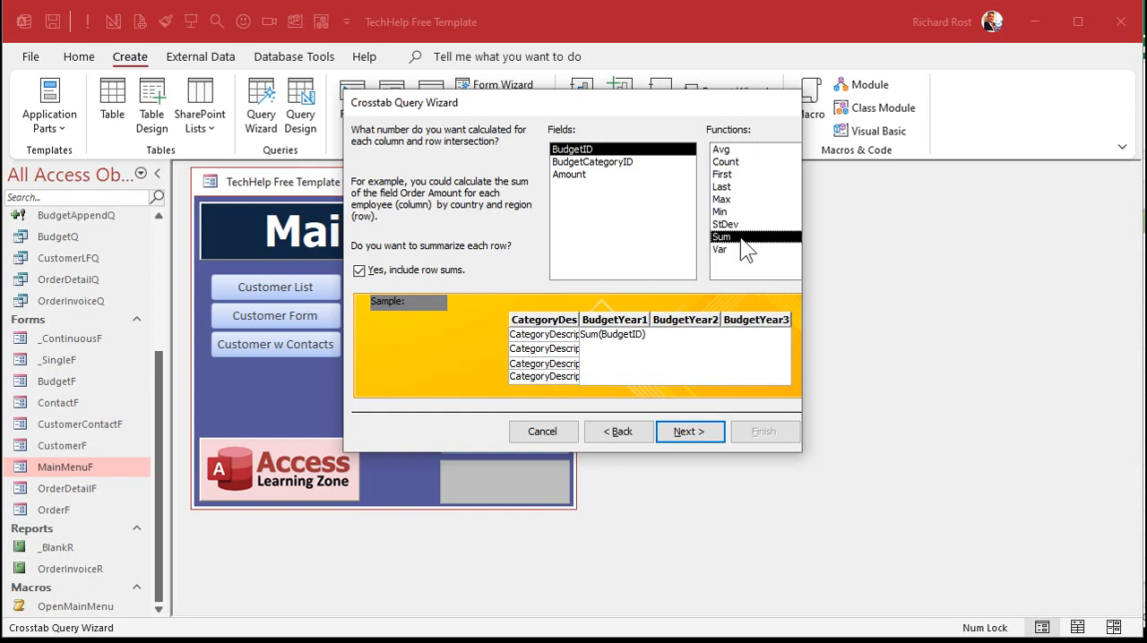
left_click(584, 175)
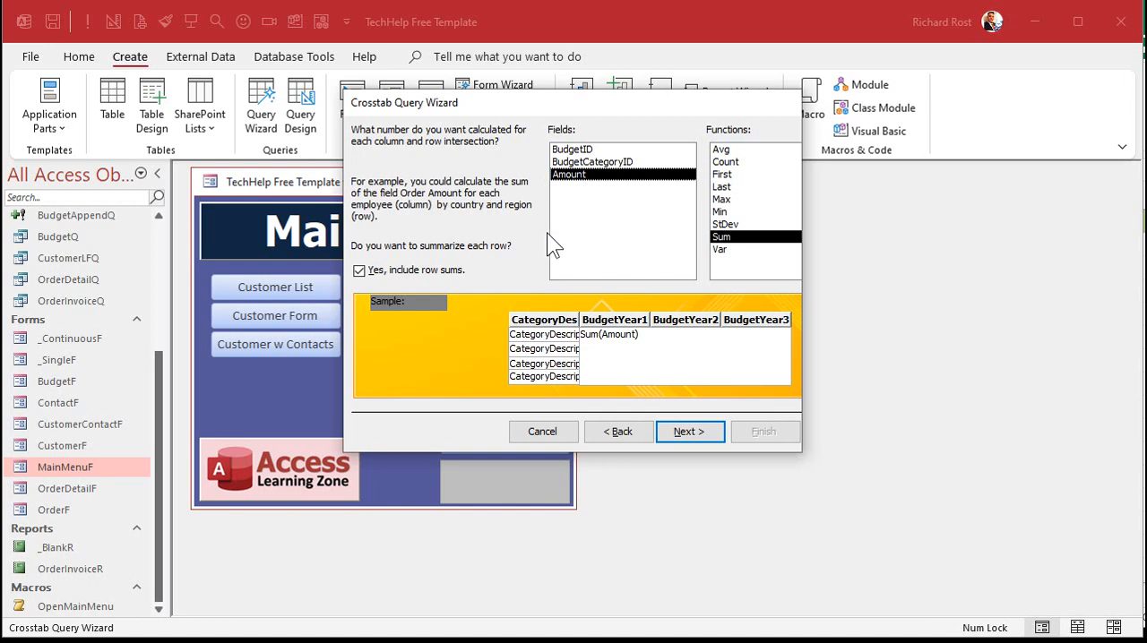
left_click(398, 272)
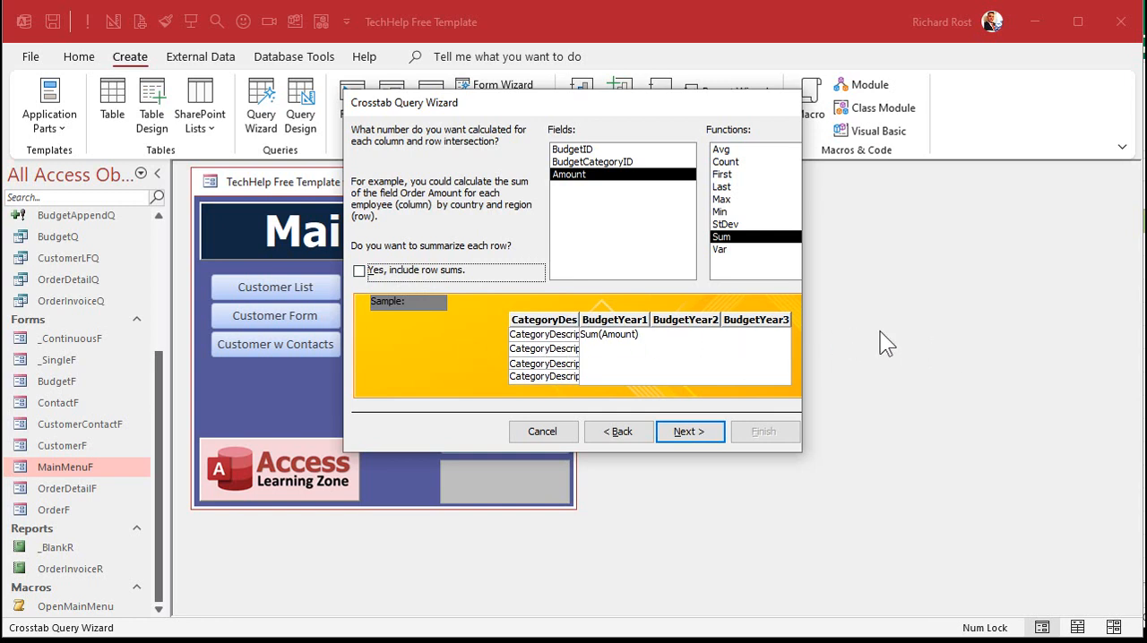
left_click(414, 269)
left_click(688, 432)
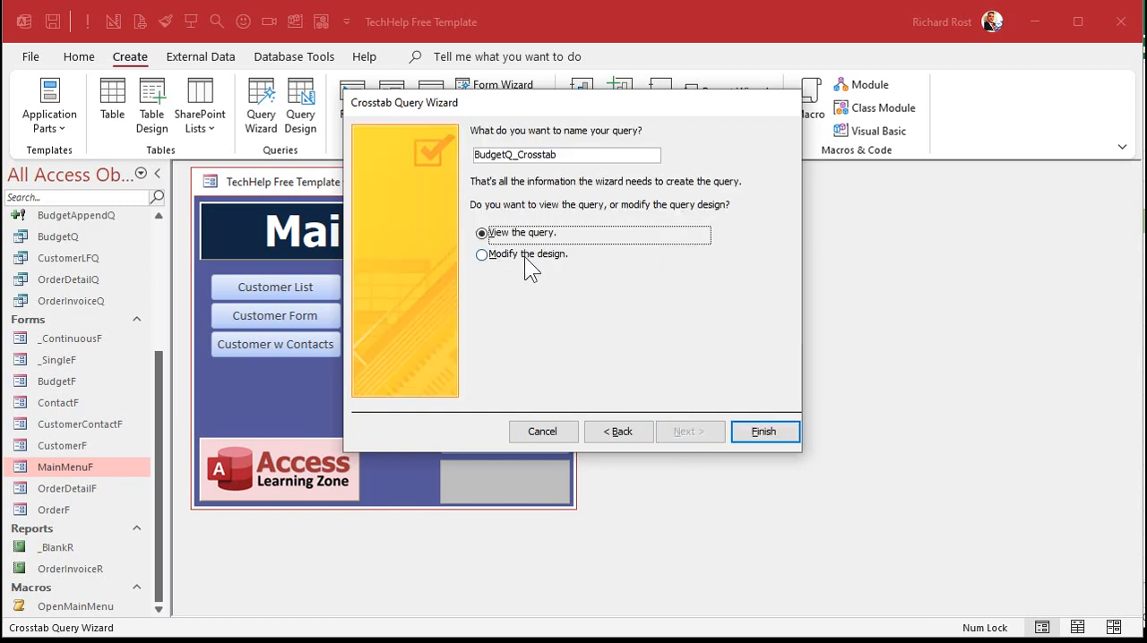
left_click(515, 154)
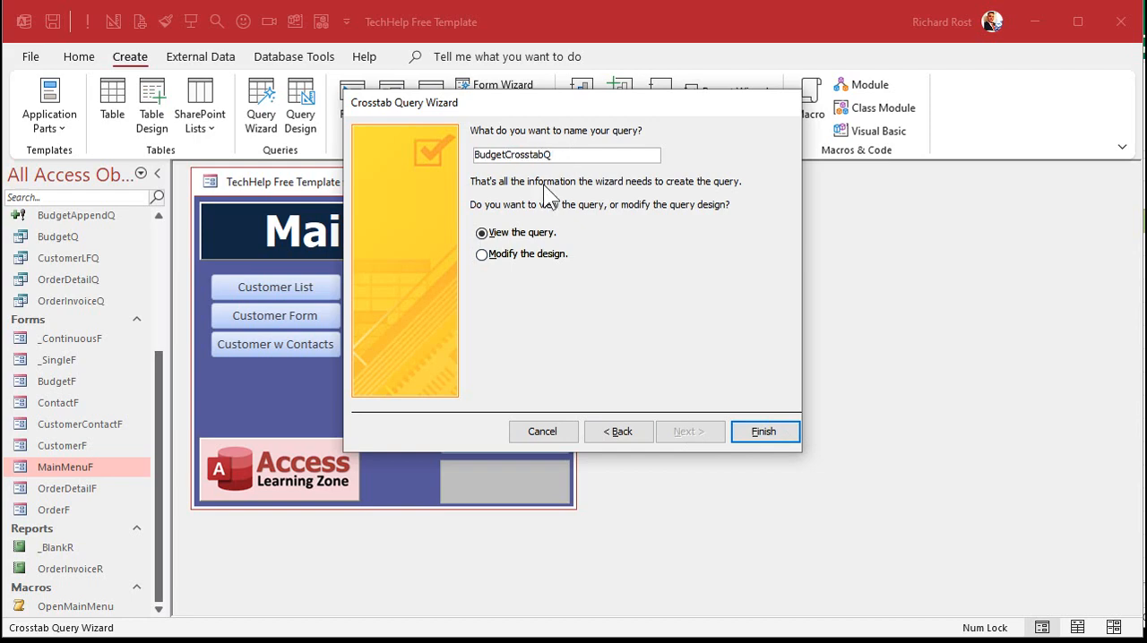
left_click(760, 431)
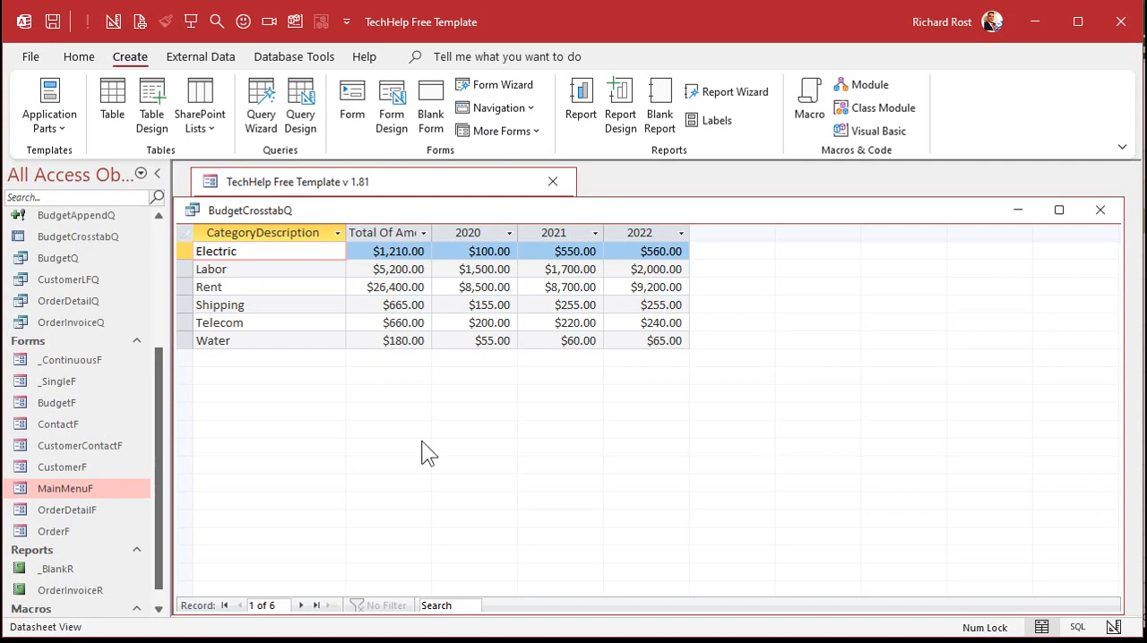
Step: Move the Total Of Amount column after 2022 in the crosstab datasheet, and highlight the Labor row and the 2020 column
left_click_drag(402, 217, 736, 211)
left_click(397, 209)
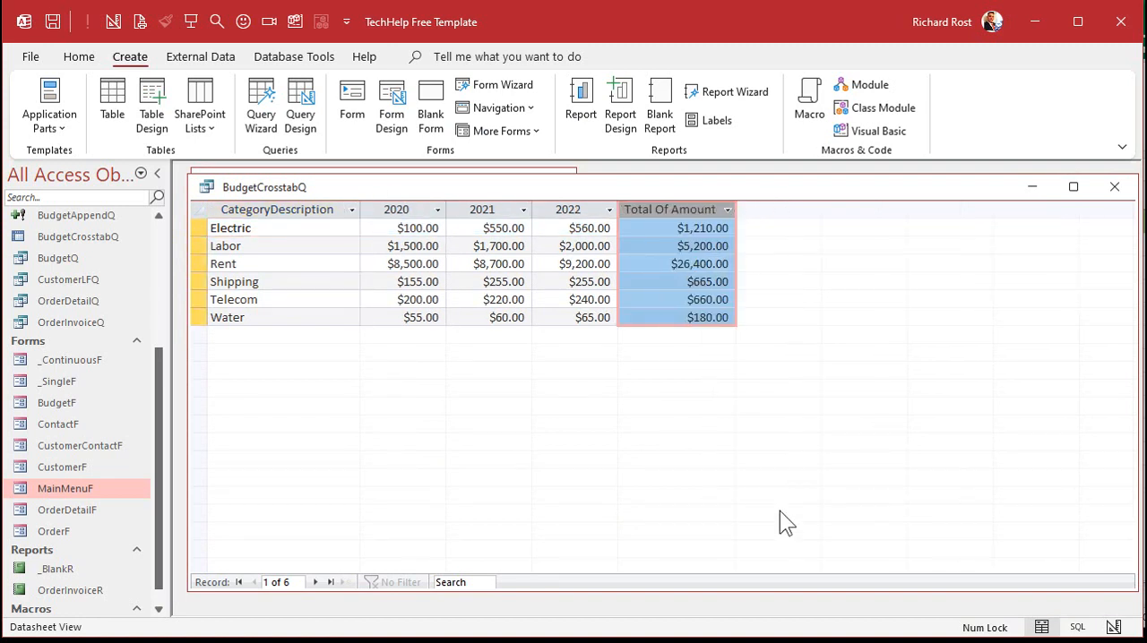
left_click(198, 245)
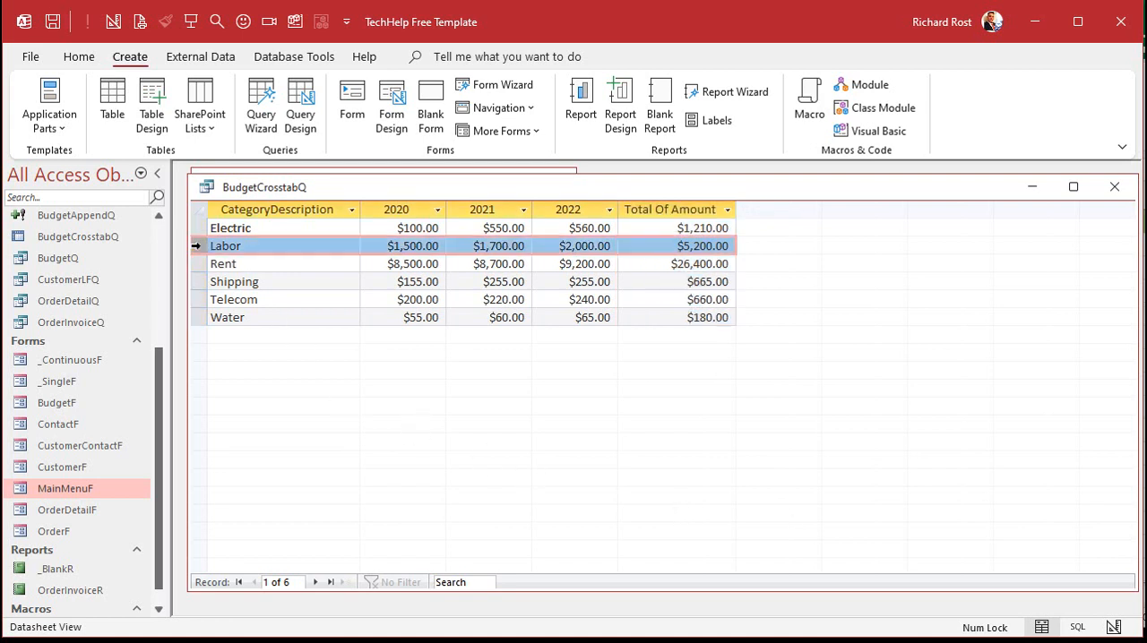
left_click(397, 211)
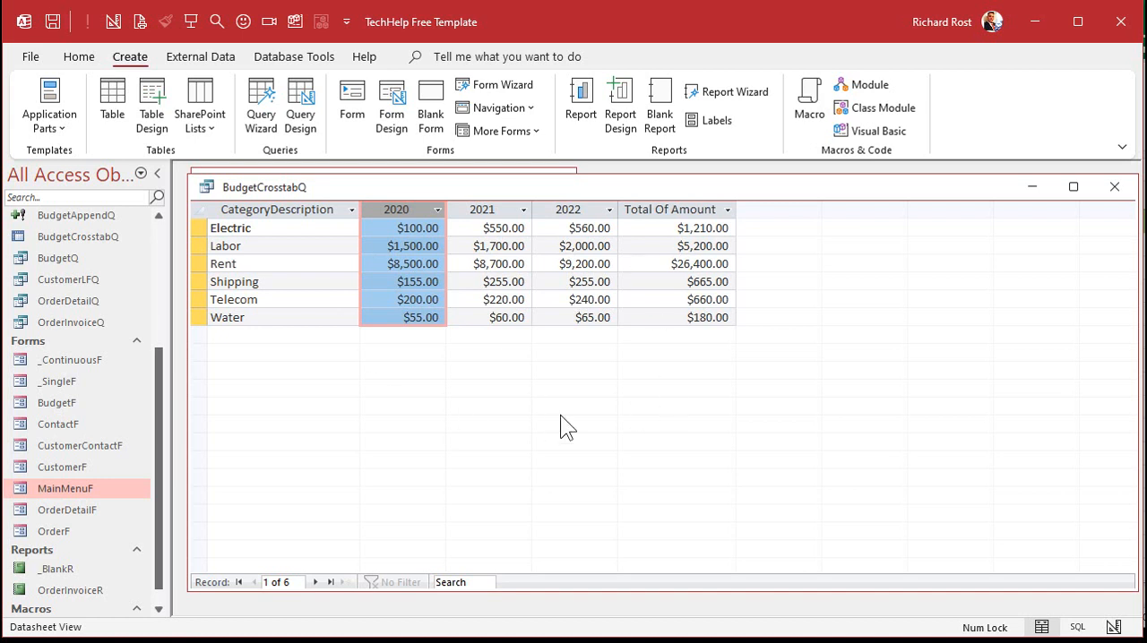
Step: Copy the entire crosstab datasheet and paste it into a new worksheet in the Excel workbook
left_click(200, 209)
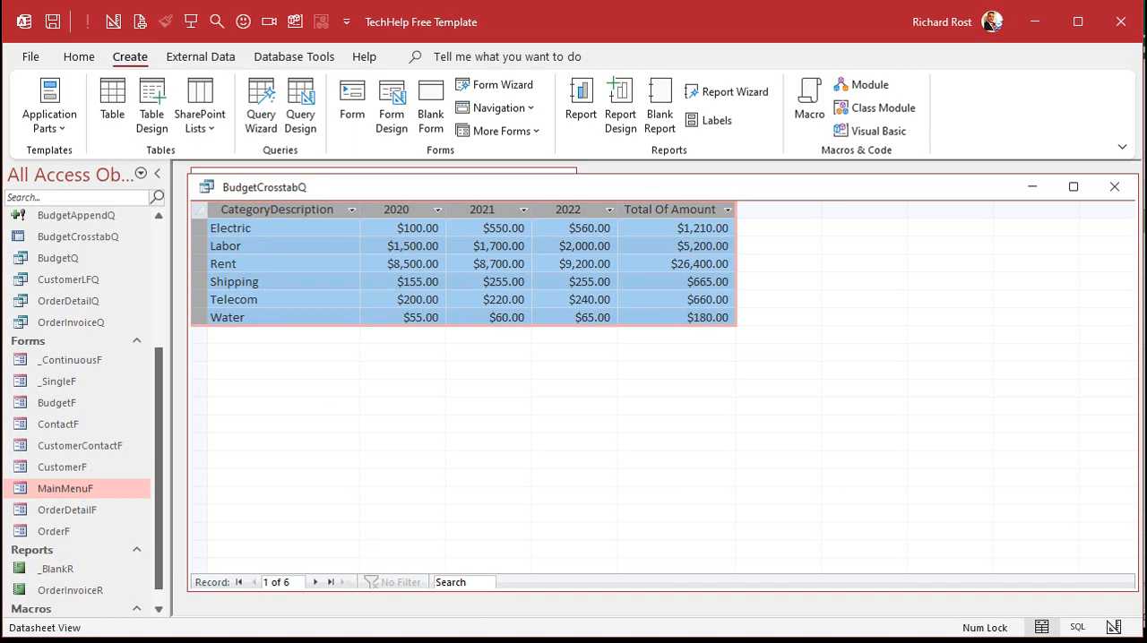
key("alt+Tab")
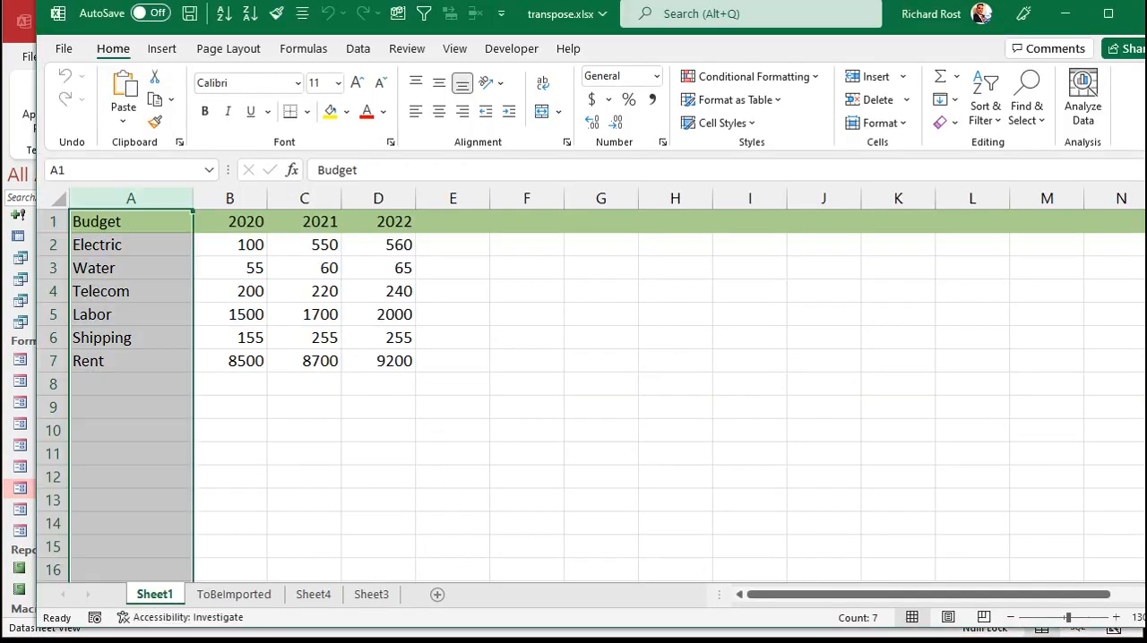
left_click(438, 594)
key("ctrl+v")
left_click(358, 423)
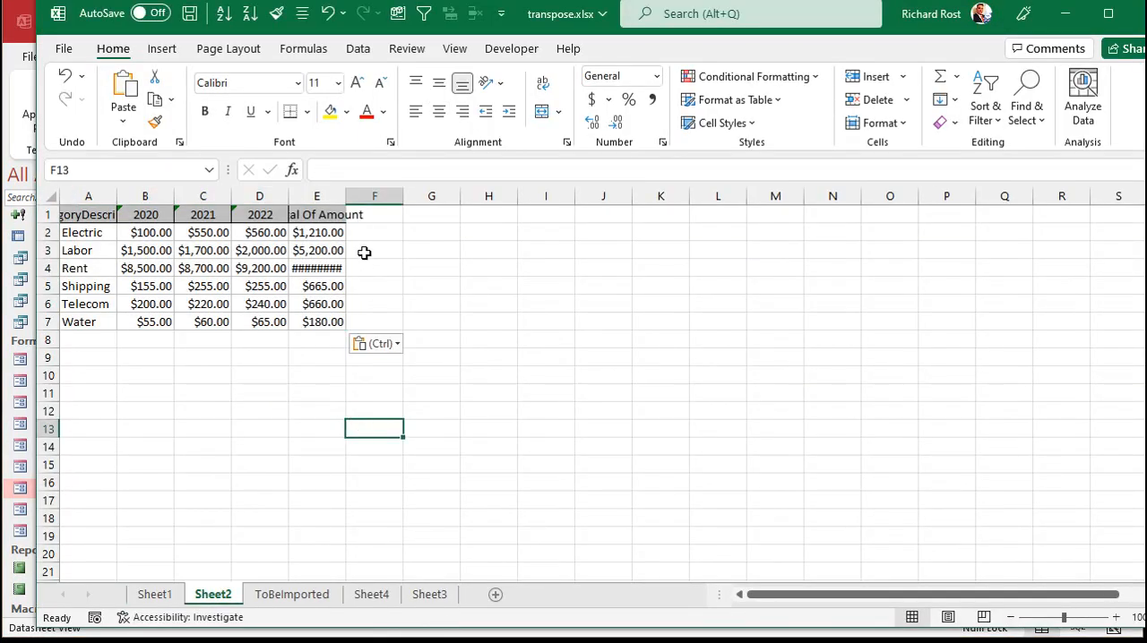
Step: Widen columns A through E of the new worksheet so all pasted headings and amounts fit
left_click_drag(95, 205, 314, 191)
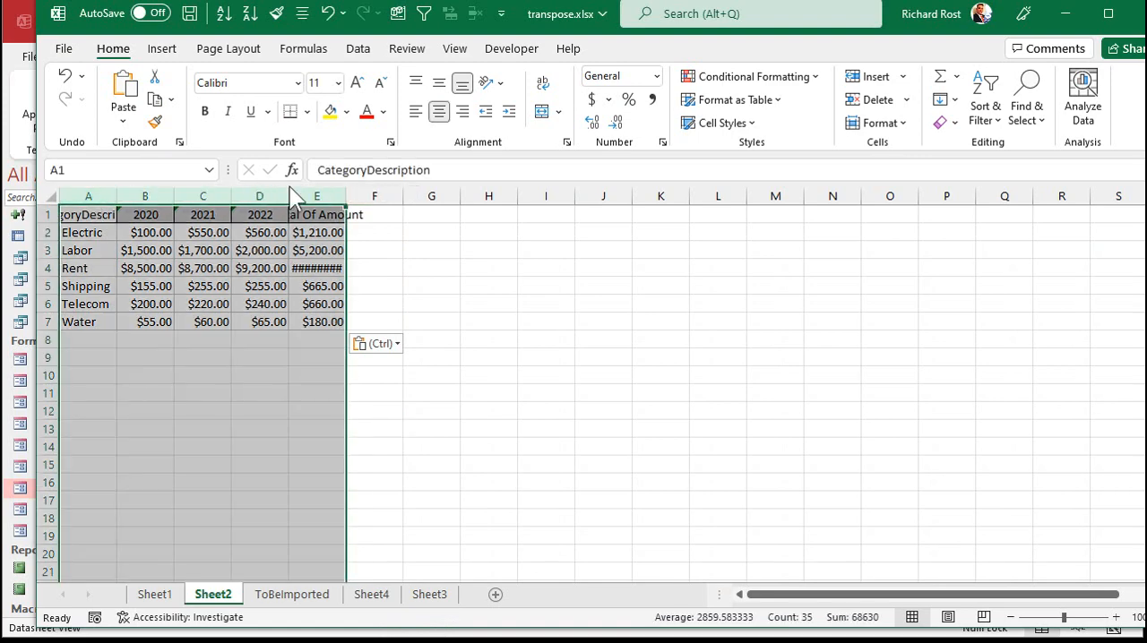
double_click(117, 196)
left_click(224, 387)
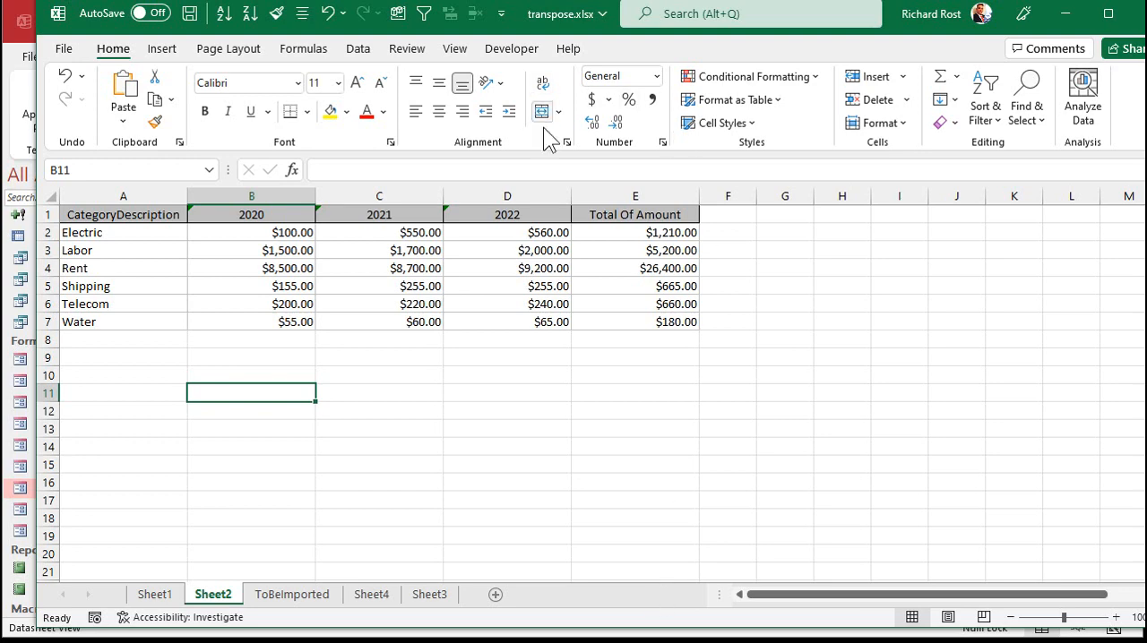
Step: Switch back to Access, close the crosstab query and select BudgetAppendQ among the queries
left_click(604, 630)
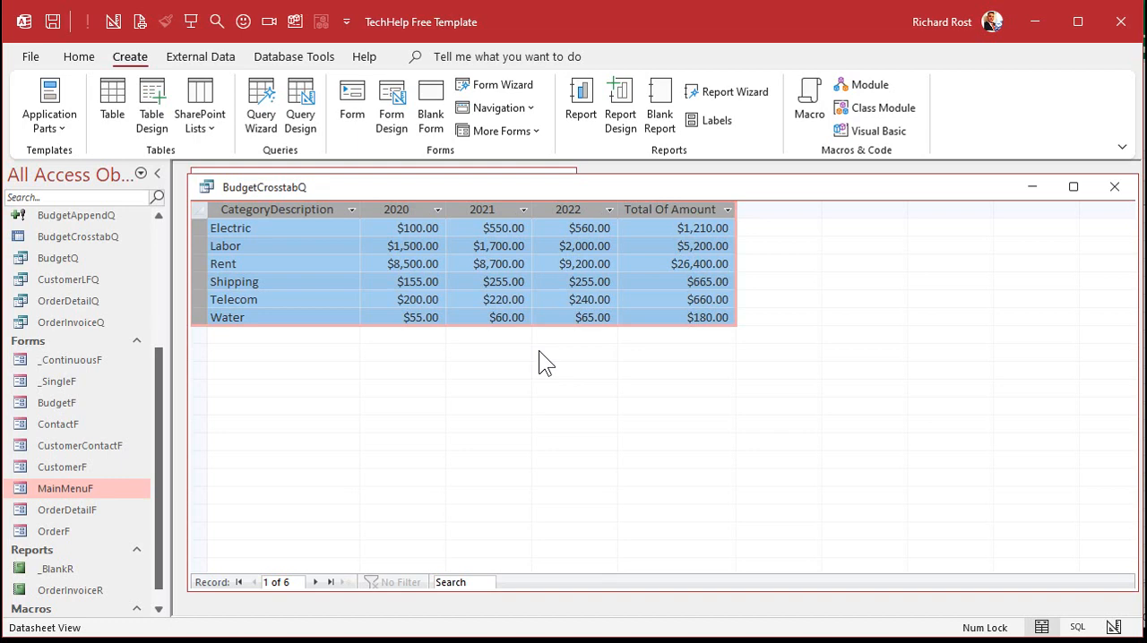
key("ctrl+w")
left_click(606, 418)
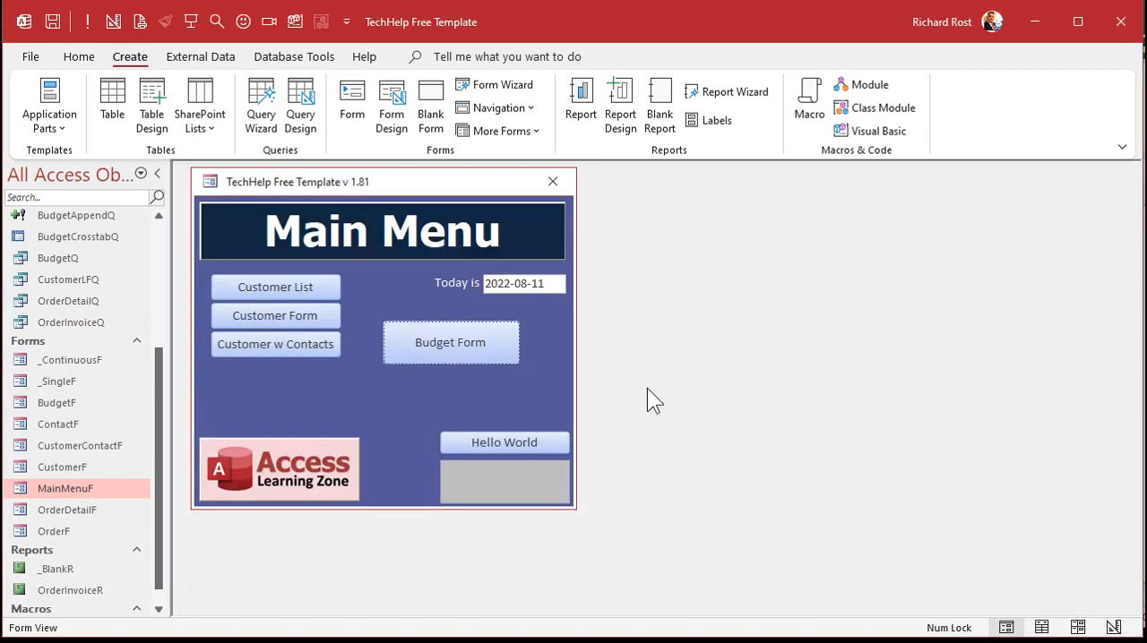
left_click(156, 268)
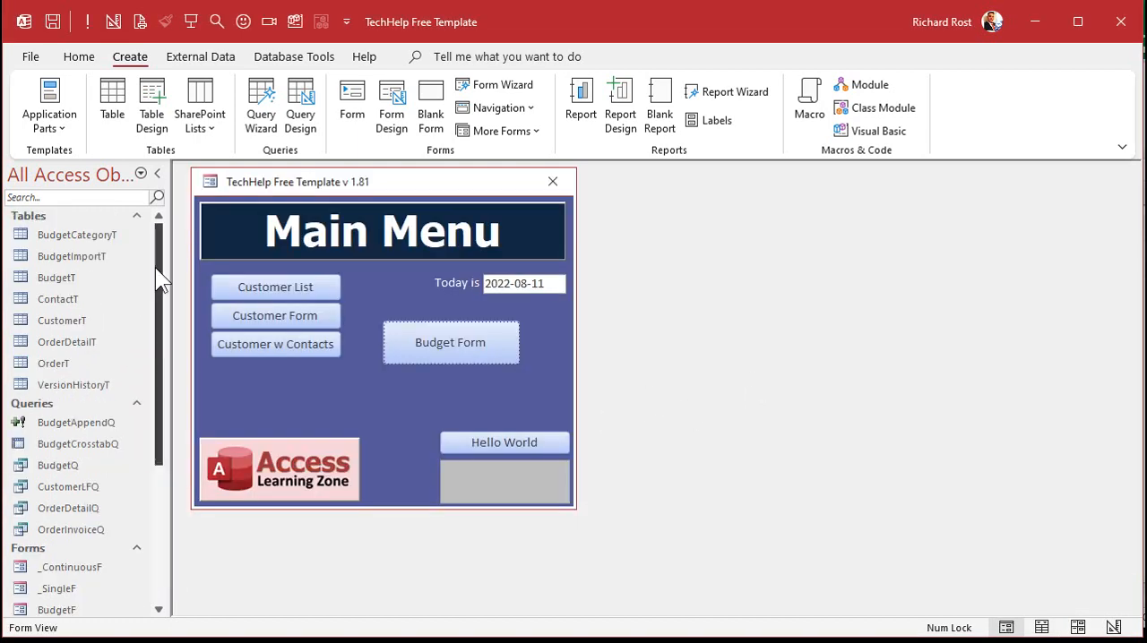
left_click(75, 425)
left_click(320, 405)
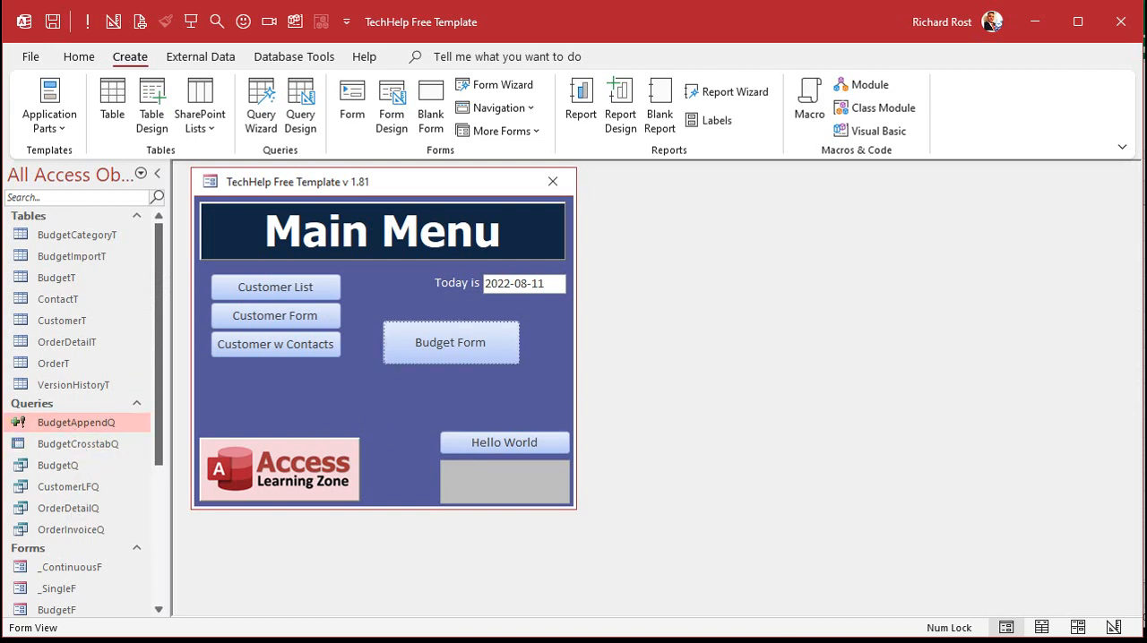
Step: Switch to Excel to compare the Sheet1, Sheet2 and ToBeImported layouts, and return to Access
key("alt+Tab")
left_click(157, 595)
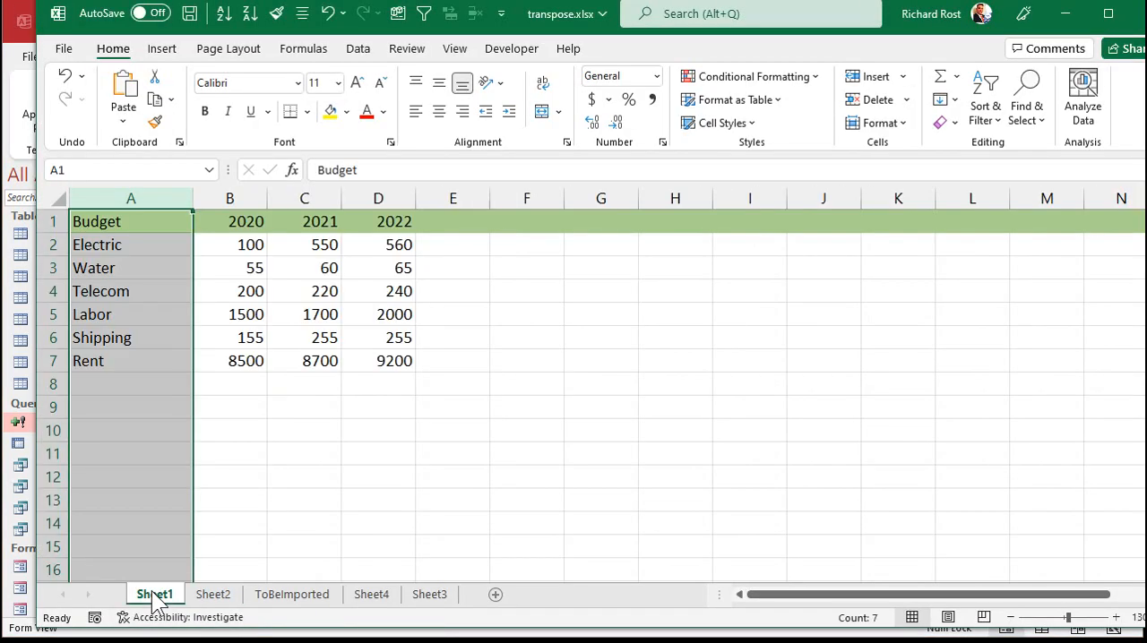
left_click(239, 313)
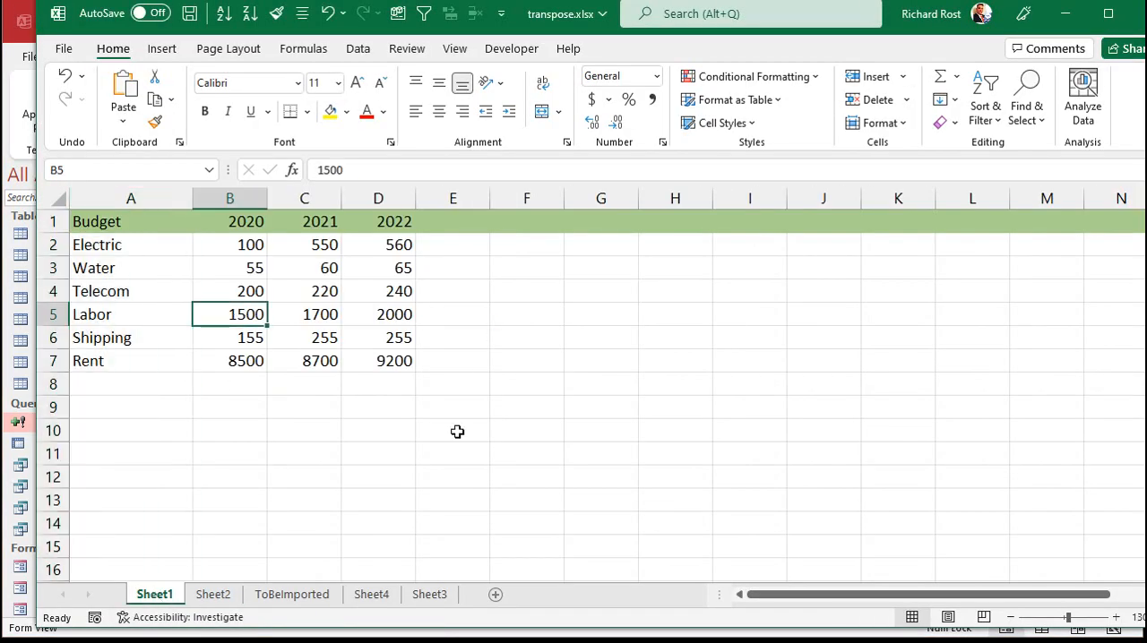
left_click(221, 598)
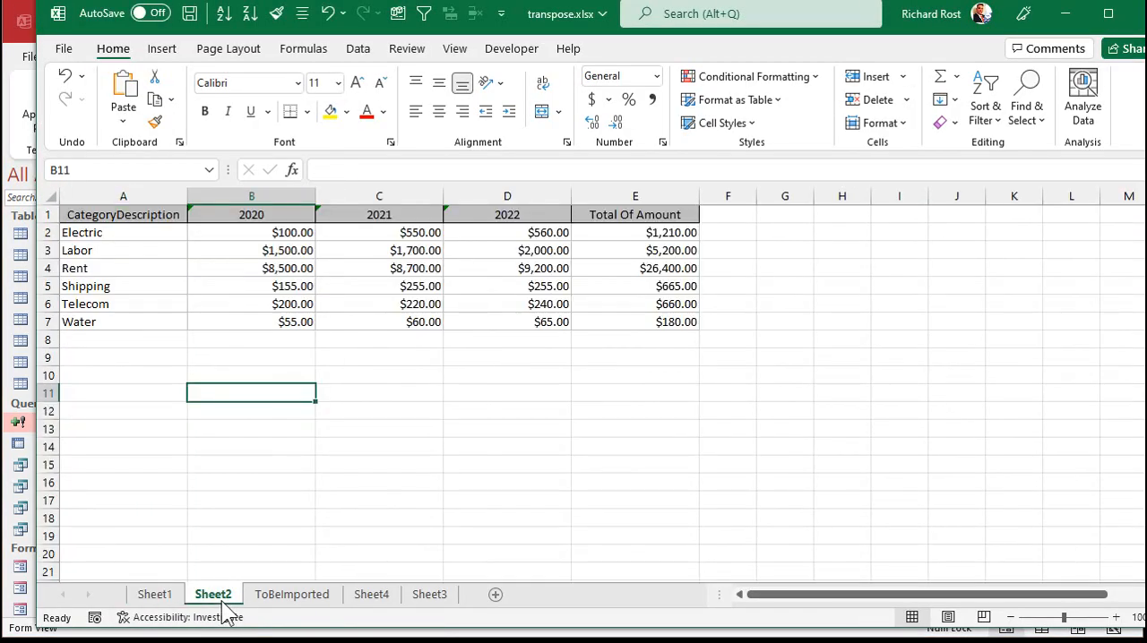
left_click(289, 599)
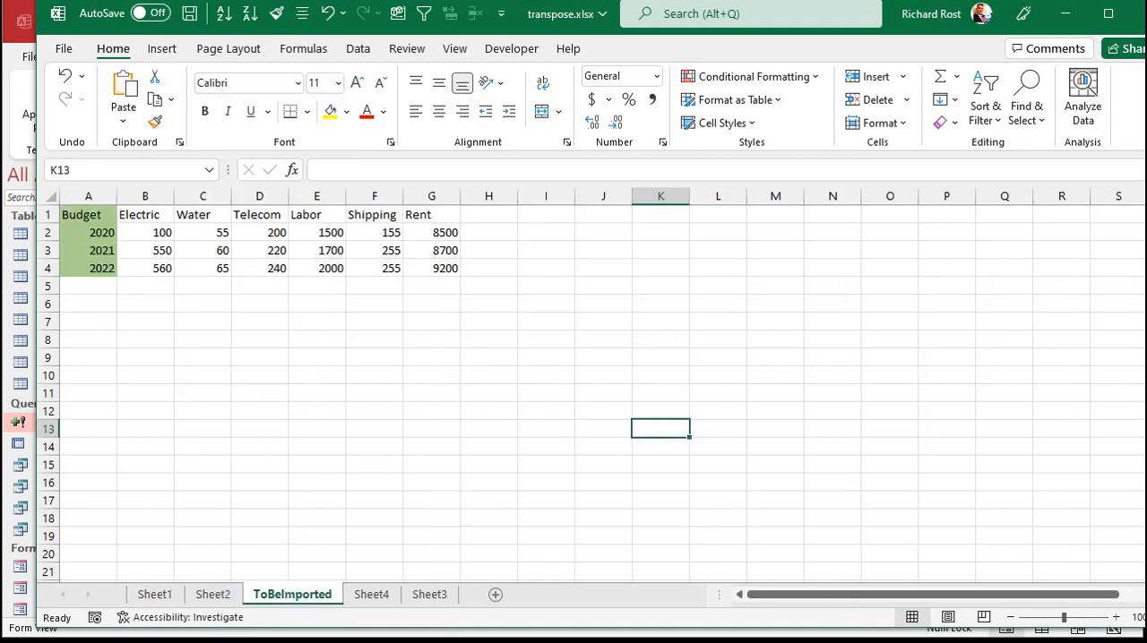
key("alt+Tab")
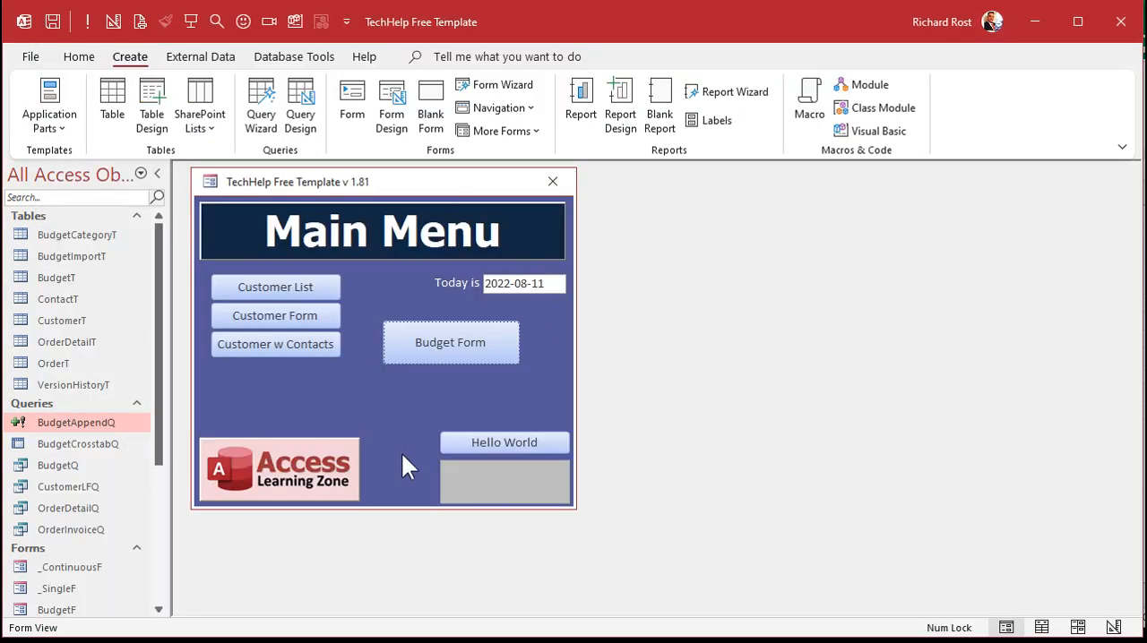
Step: Open the budget form from the main menu and view only the 2021 records before clearing the year filter
left_click(423, 346)
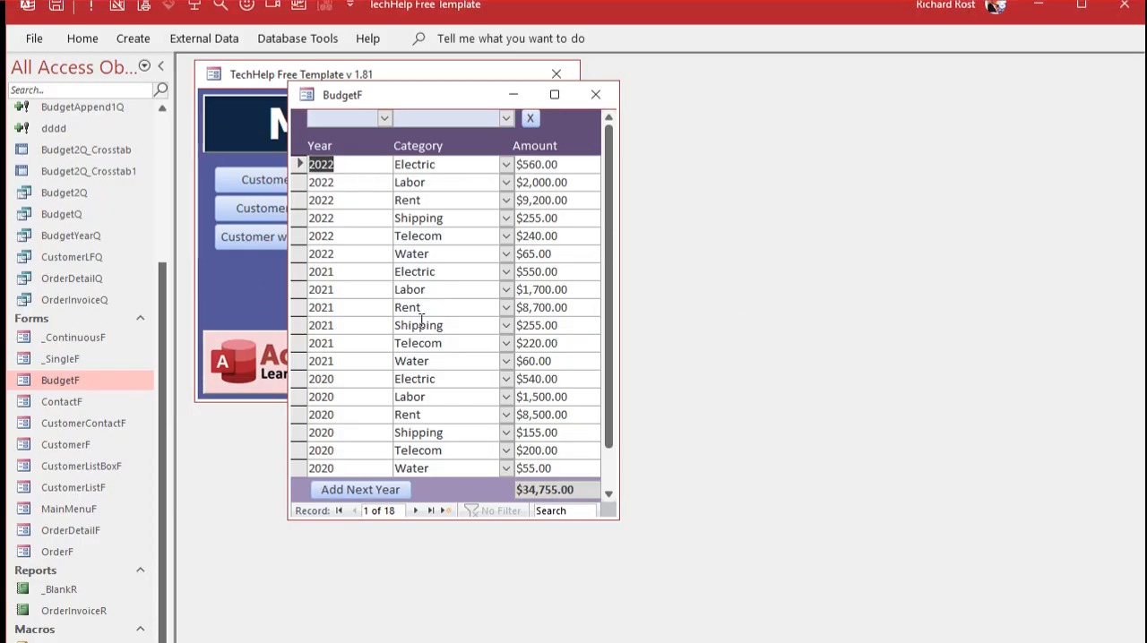
left_click(384, 119)
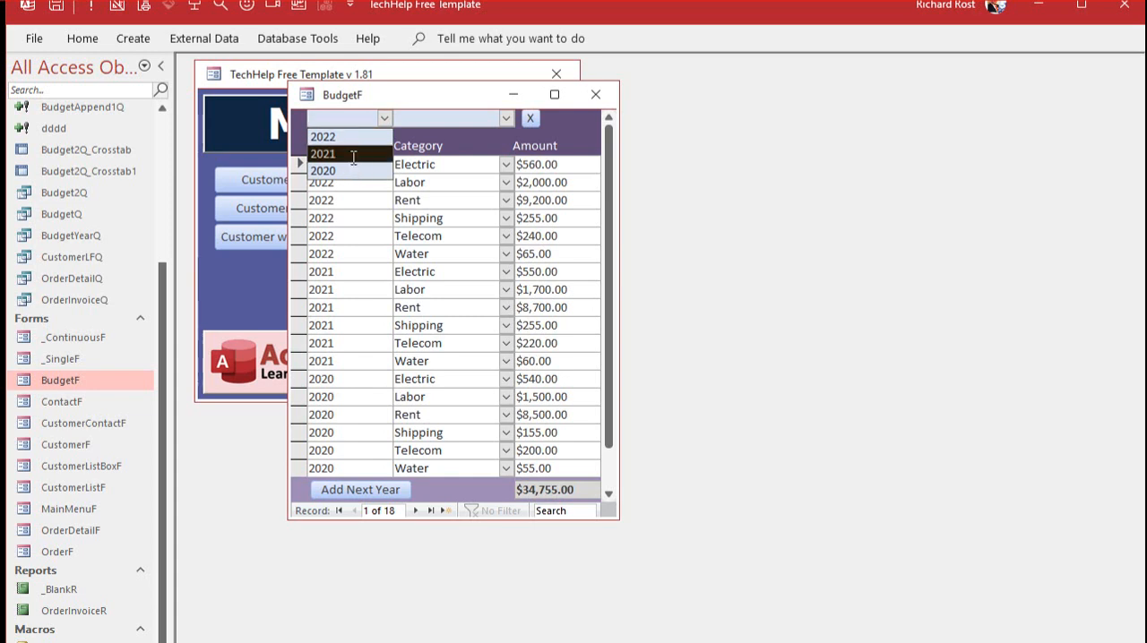
left_click(353, 158)
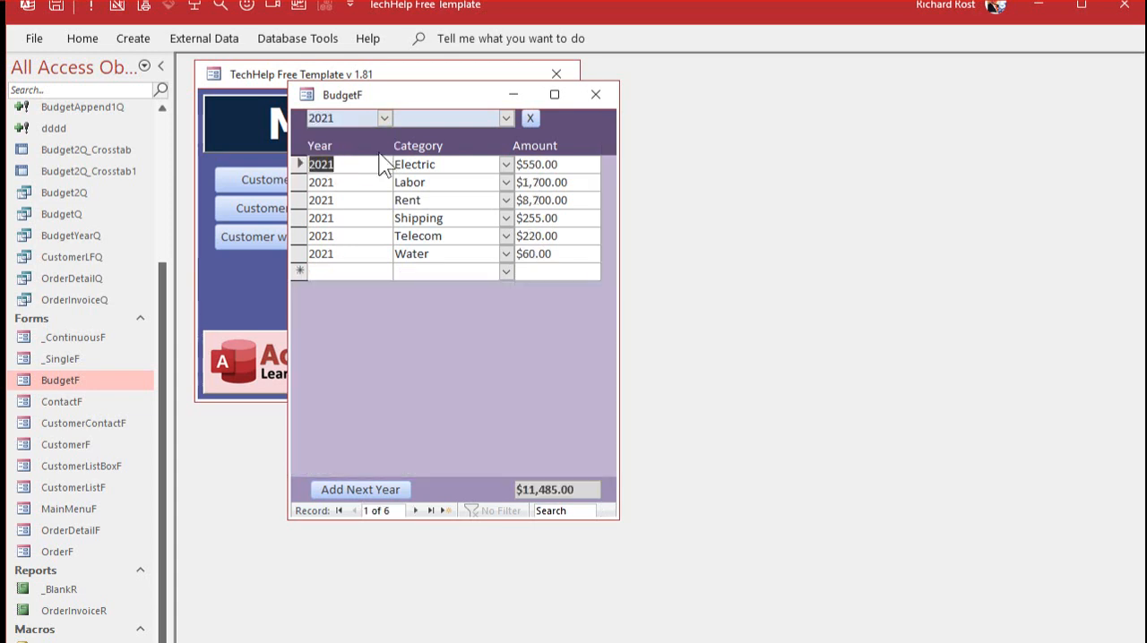
left_click(530, 118)
Step: Filter the budget records by category Rent, narrow them to year 2022, and clear both filters
left_click(508, 118)
left_click(442, 166)
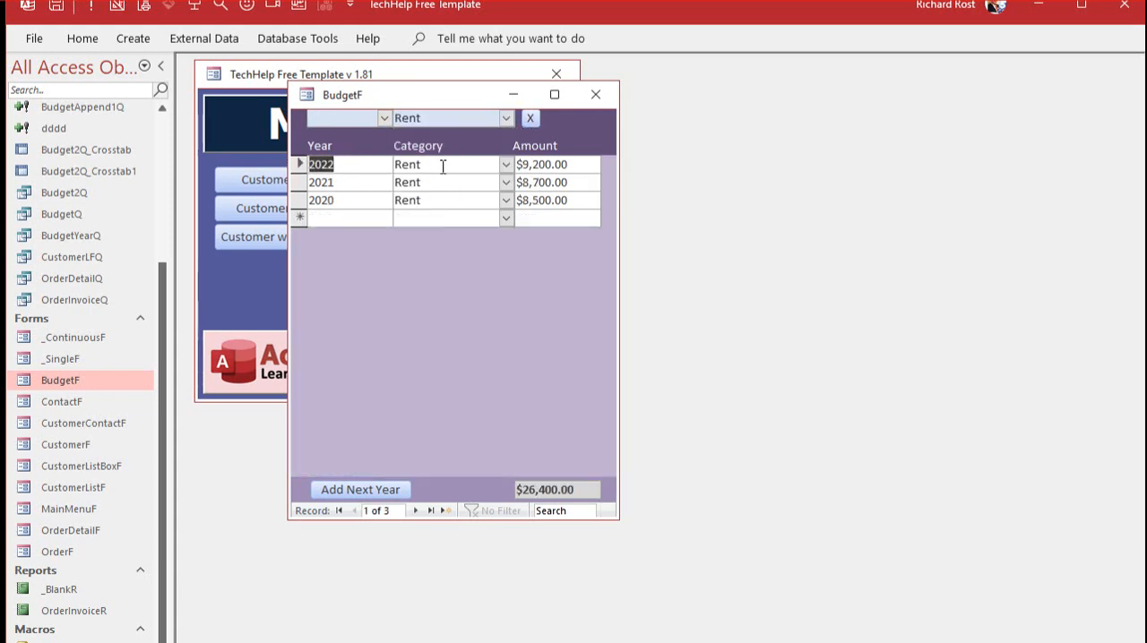
left_click(383, 119)
left_click(363, 134)
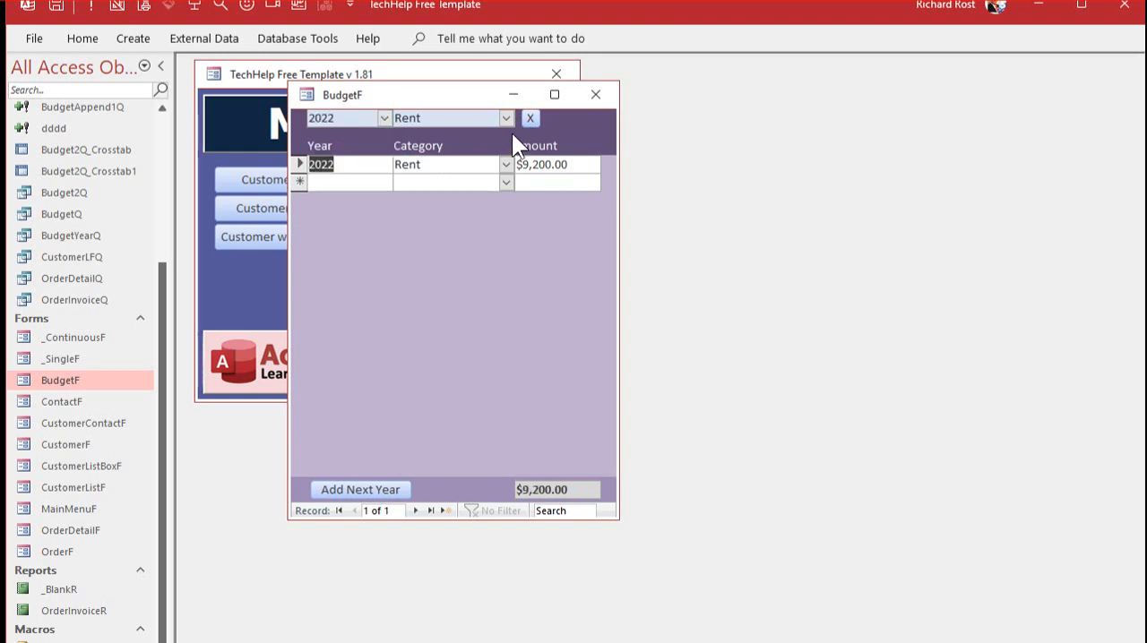
left_click(530, 117)
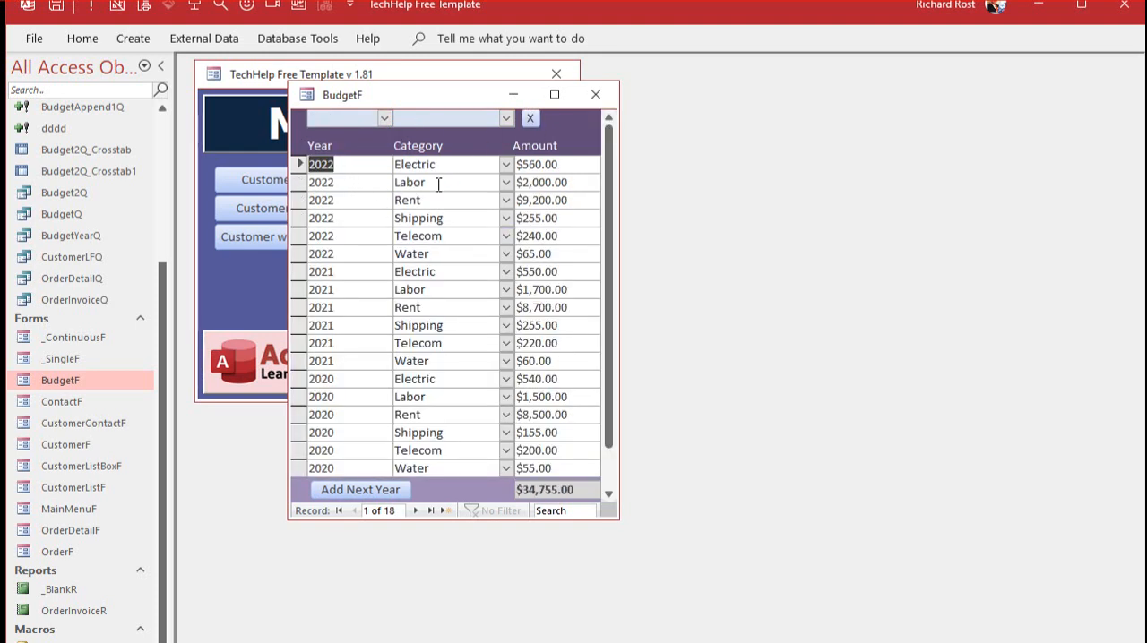
Step: Add budget records for the next two years, 2023 and 2024, and clear the year filter to list all years
left_click(356, 490)
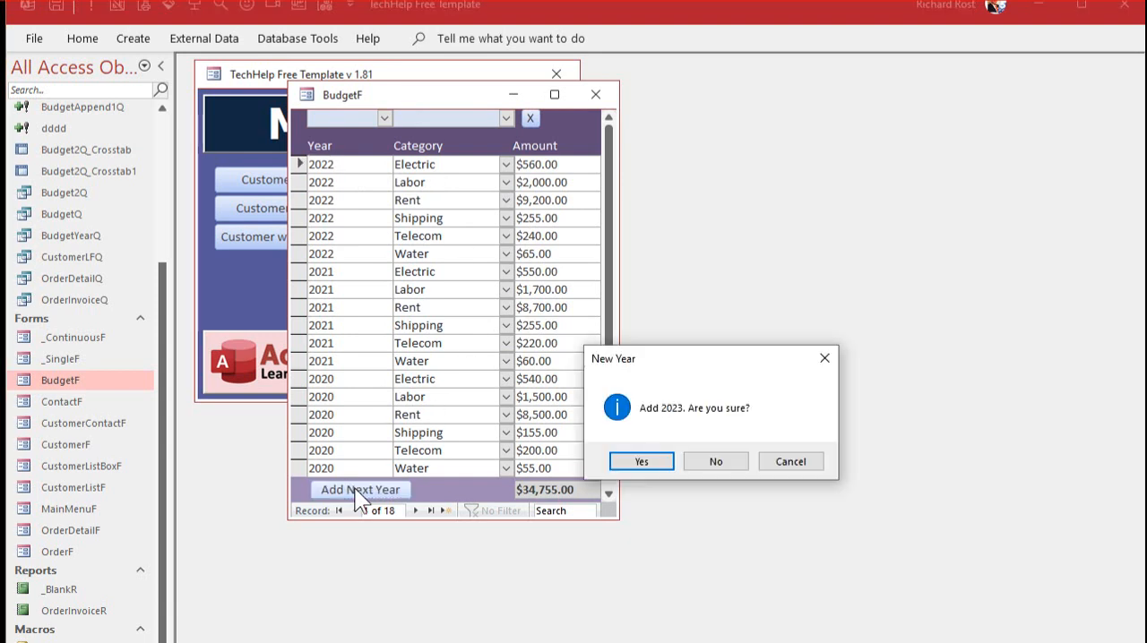
left_click(642, 462)
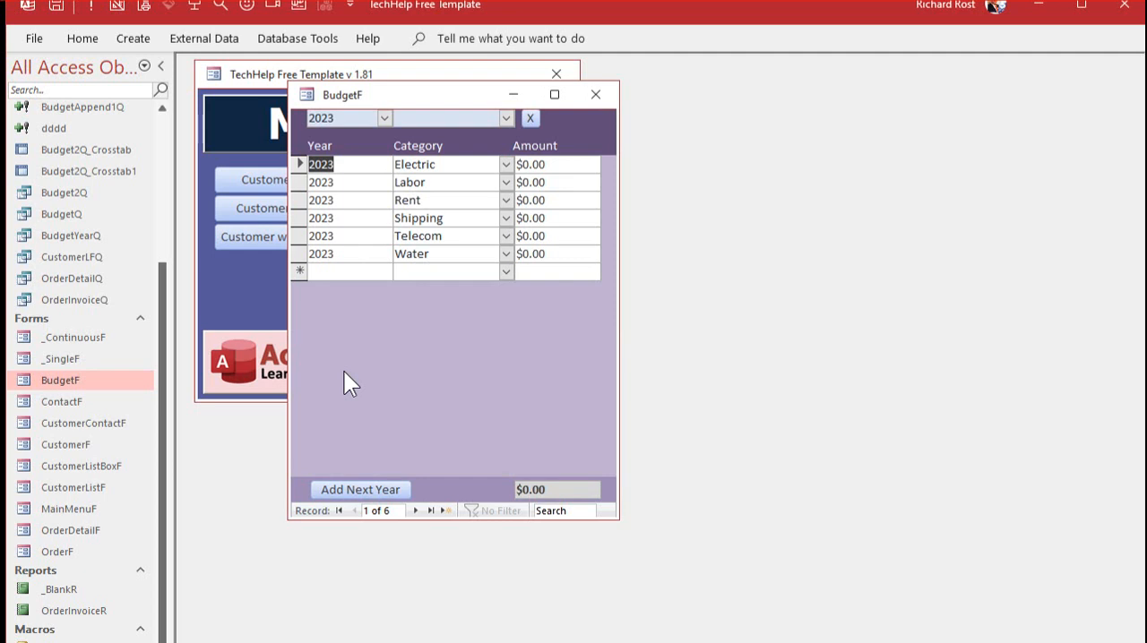
left_click(370, 482)
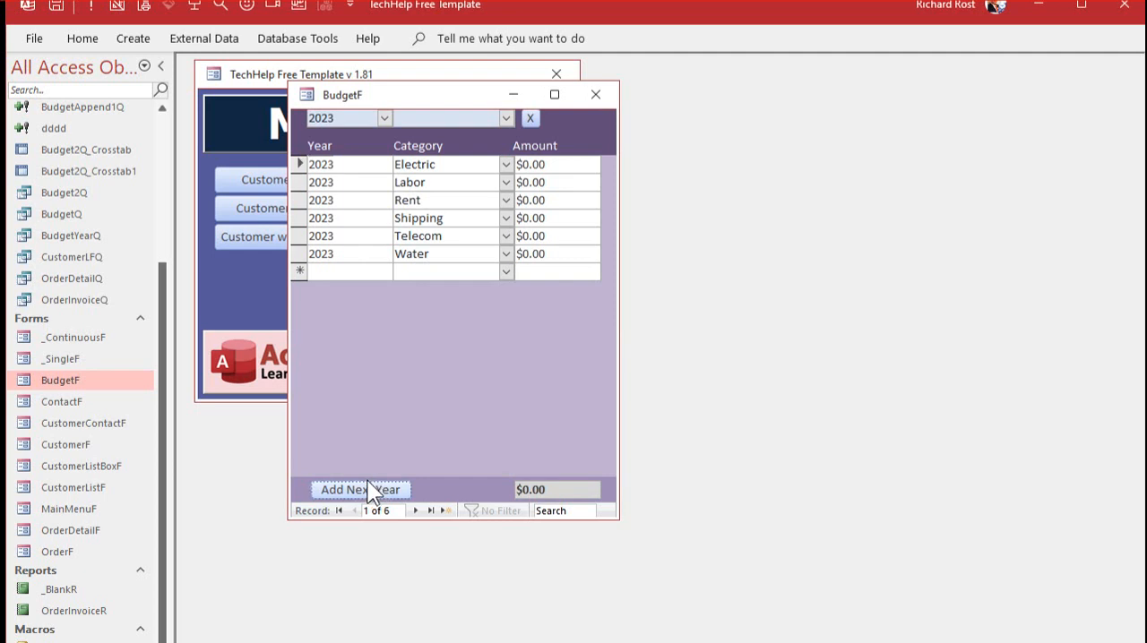
left_click(641, 463)
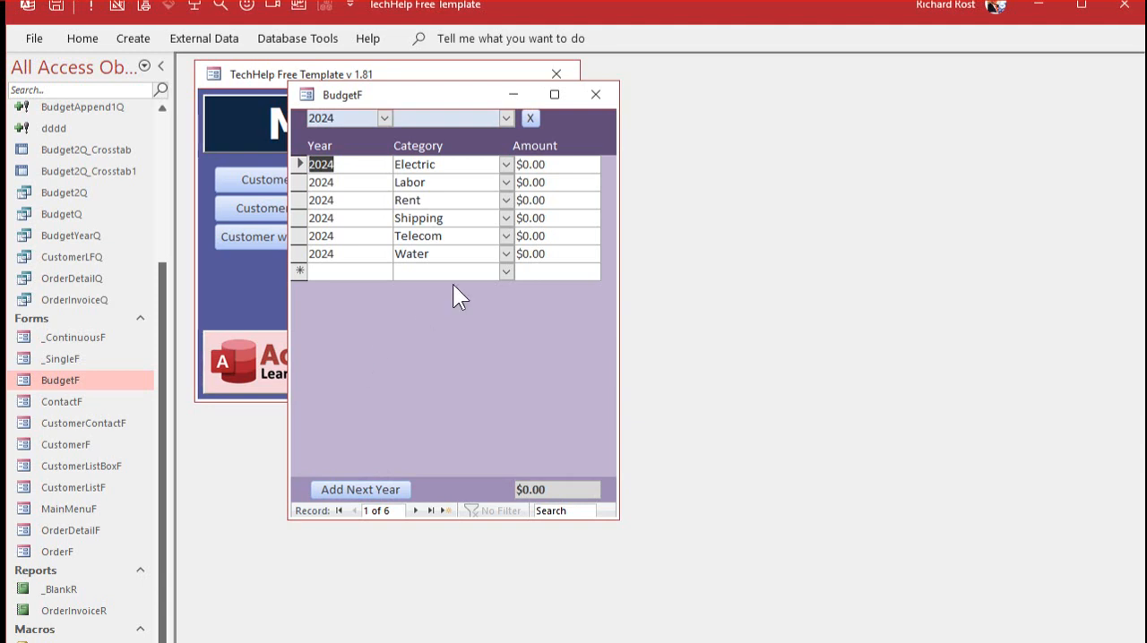
left_click(529, 117)
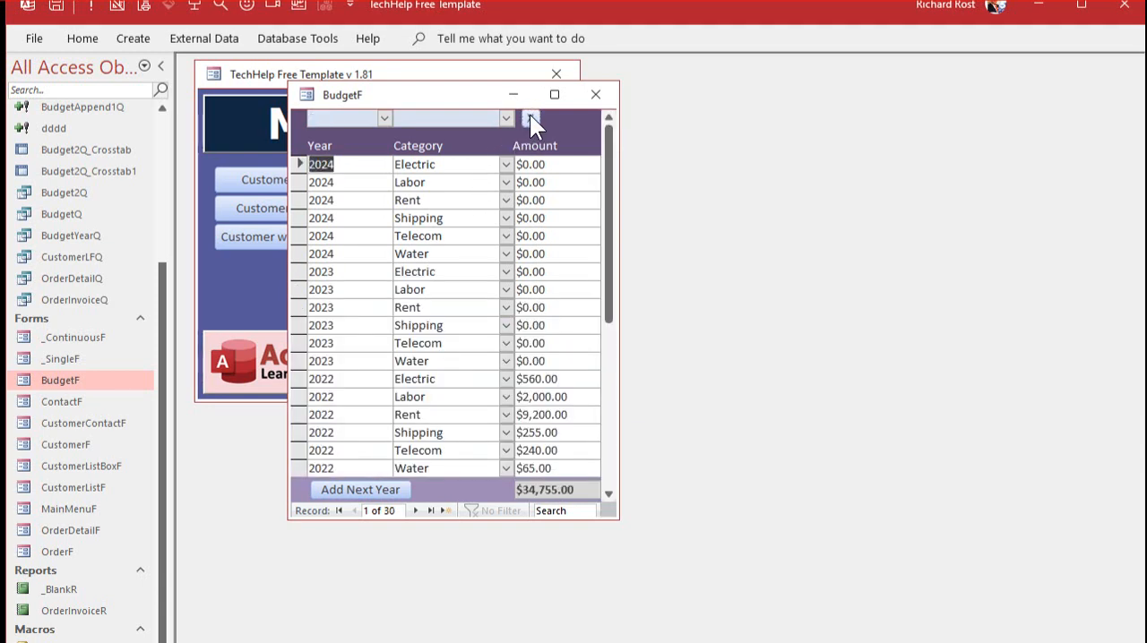